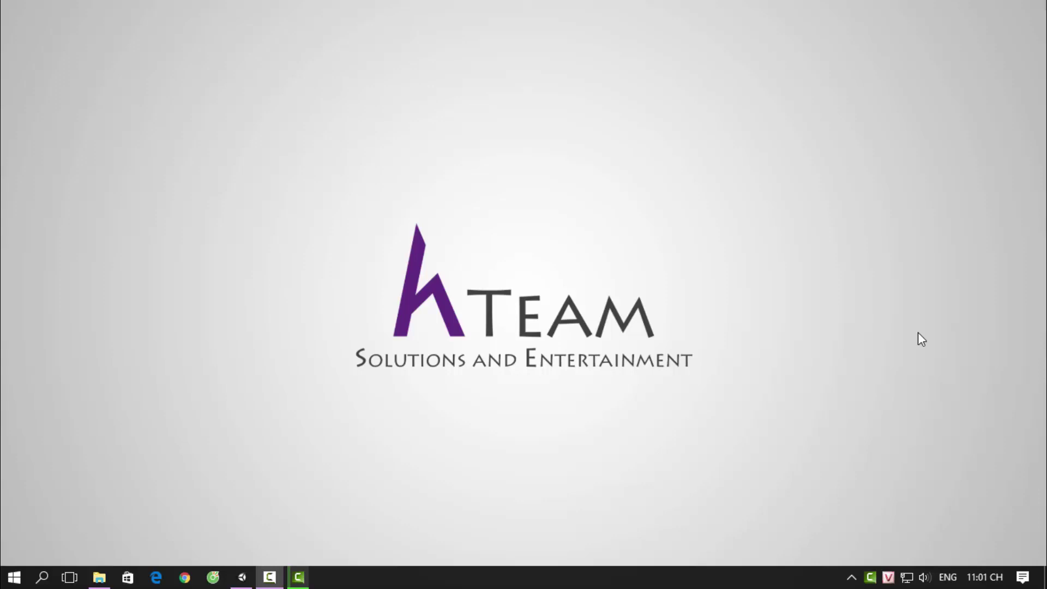
Restore the Unity editor window showing the FlappyBird GamePlay scene
click(242, 577)
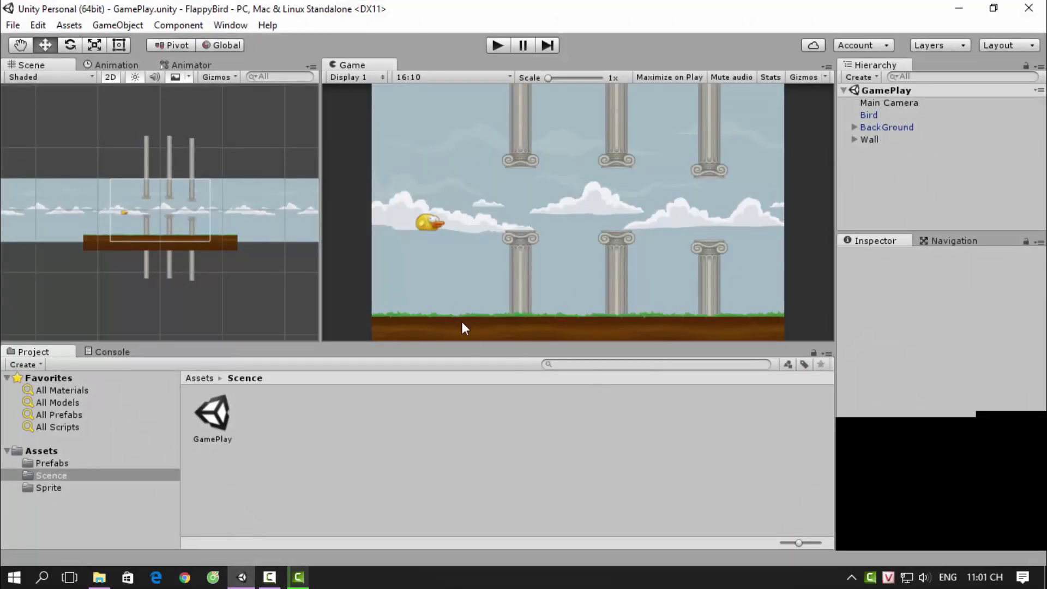
Show the Prefabs folder contents and inspect the BackGround, Wall and Bird objects
click(51, 463)
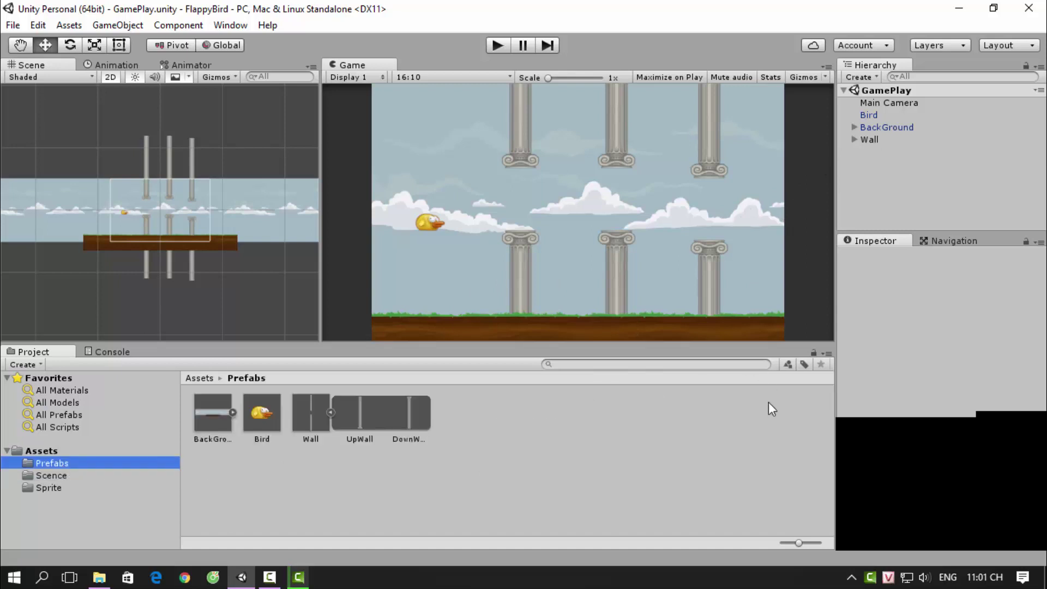
click(879, 127)
click(873, 139)
click(870, 114)
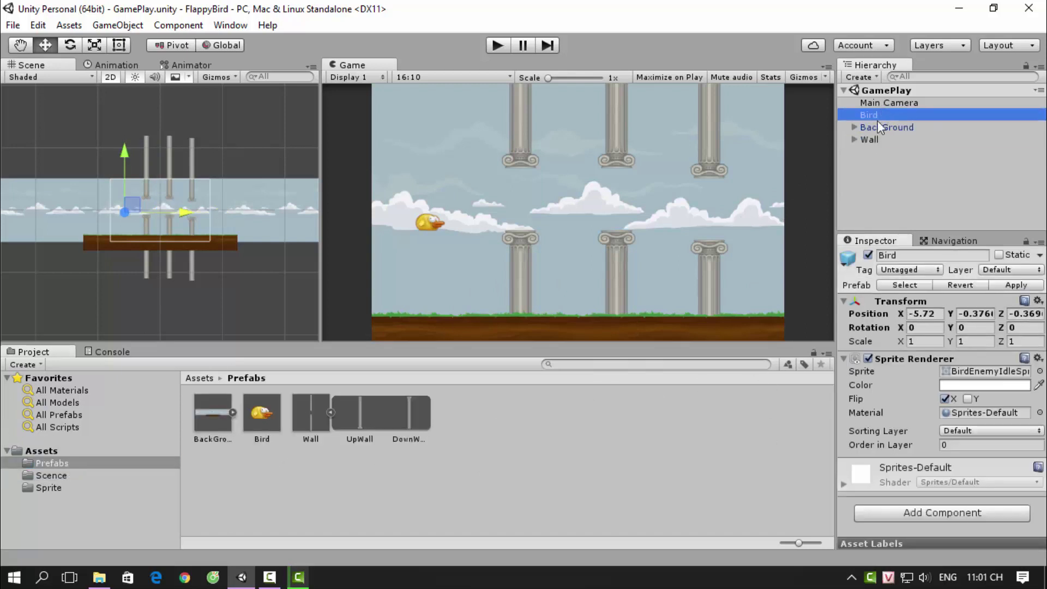
click(876, 127)
click(876, 191)
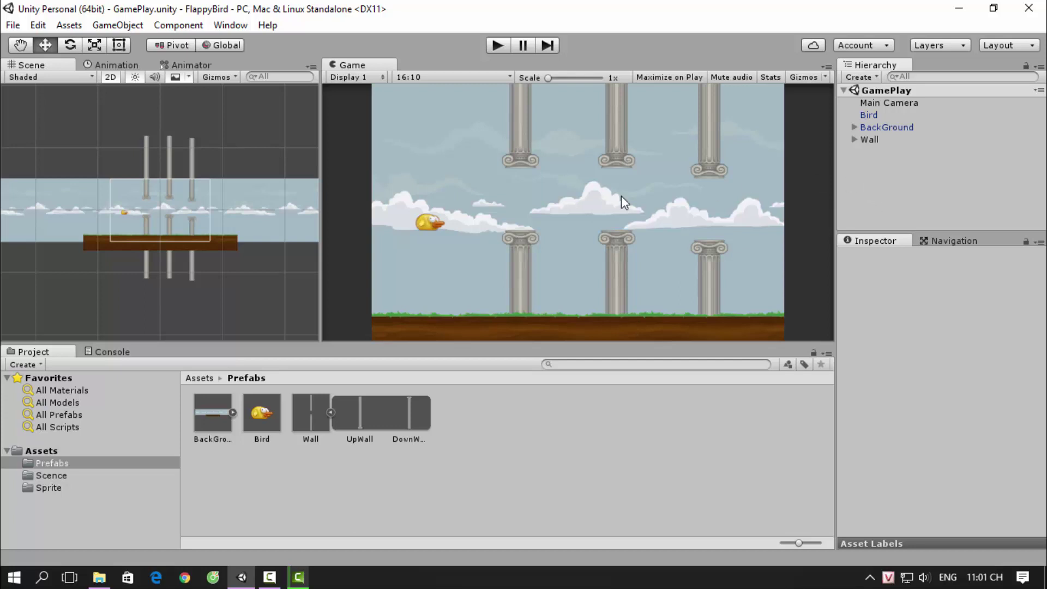
Test-drag BackGround left, undo it, then review the Wall and Bird transforms
click(870, 128)
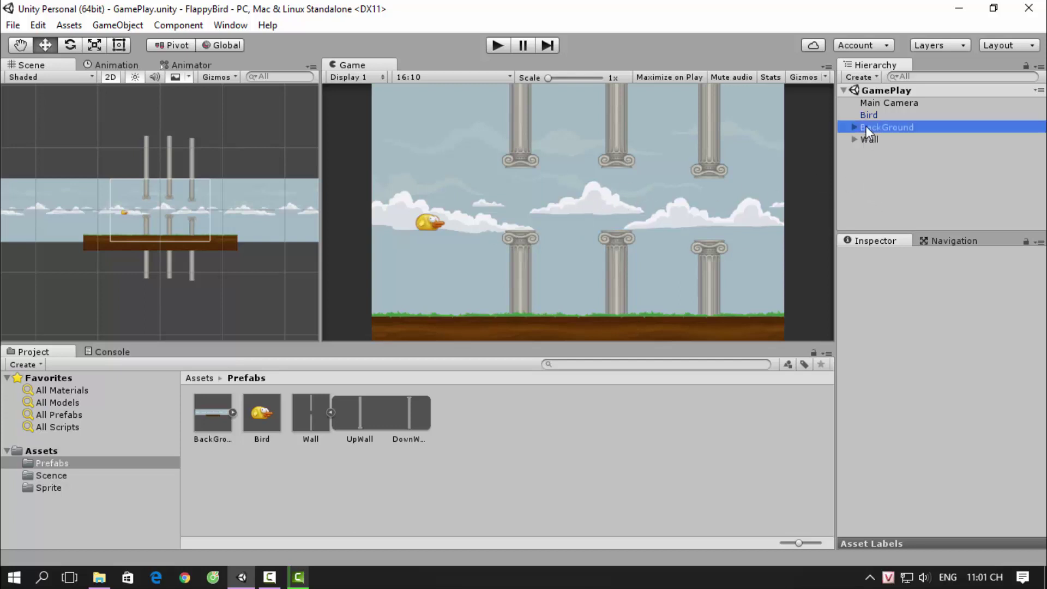
drag(217, 211, 213, 211)
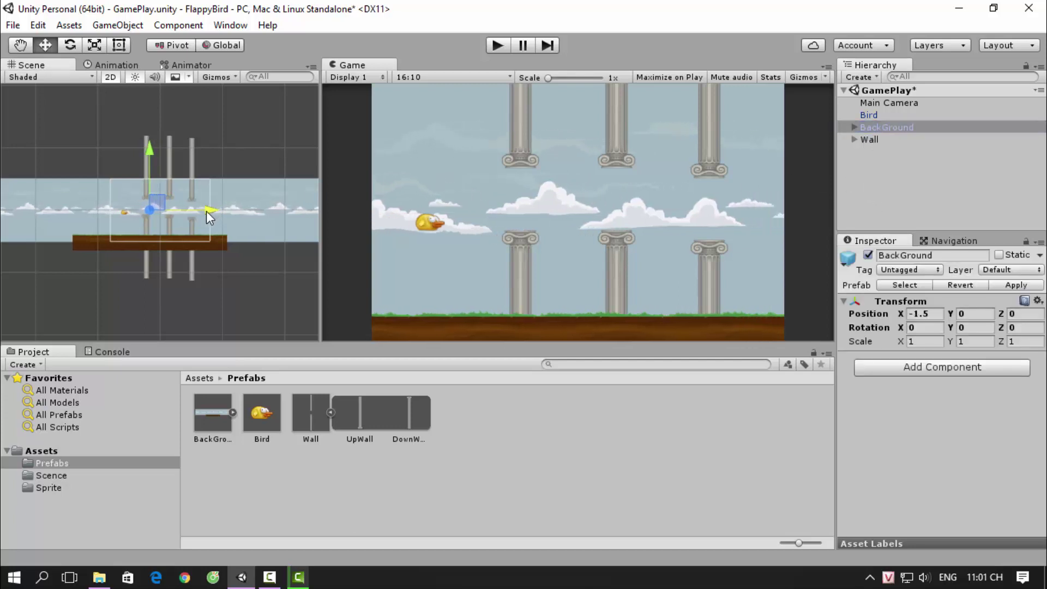
key(ctrl+z)
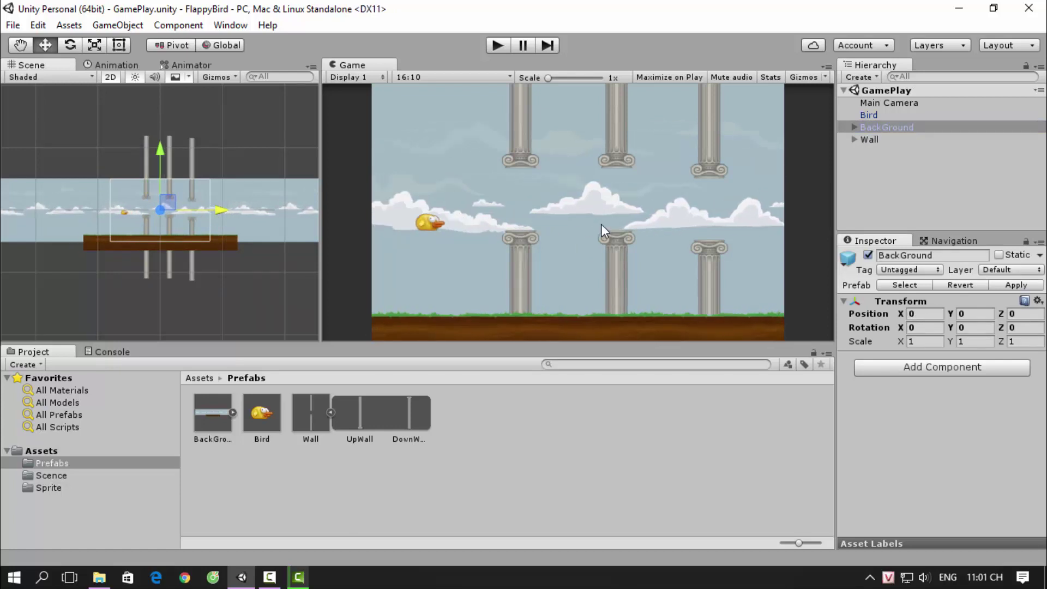
click(879, 140)
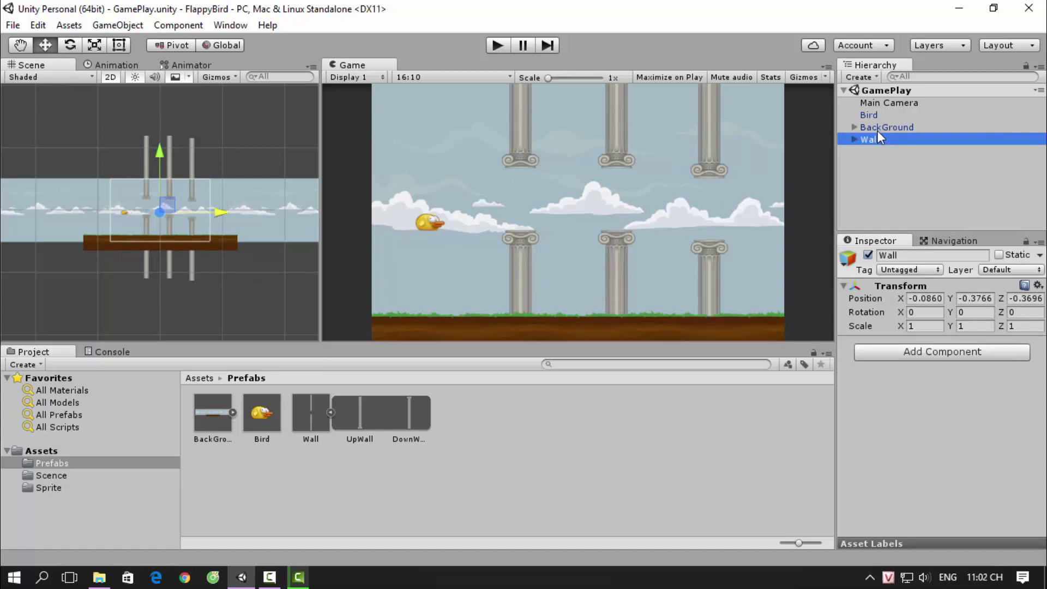
click(869, 115)
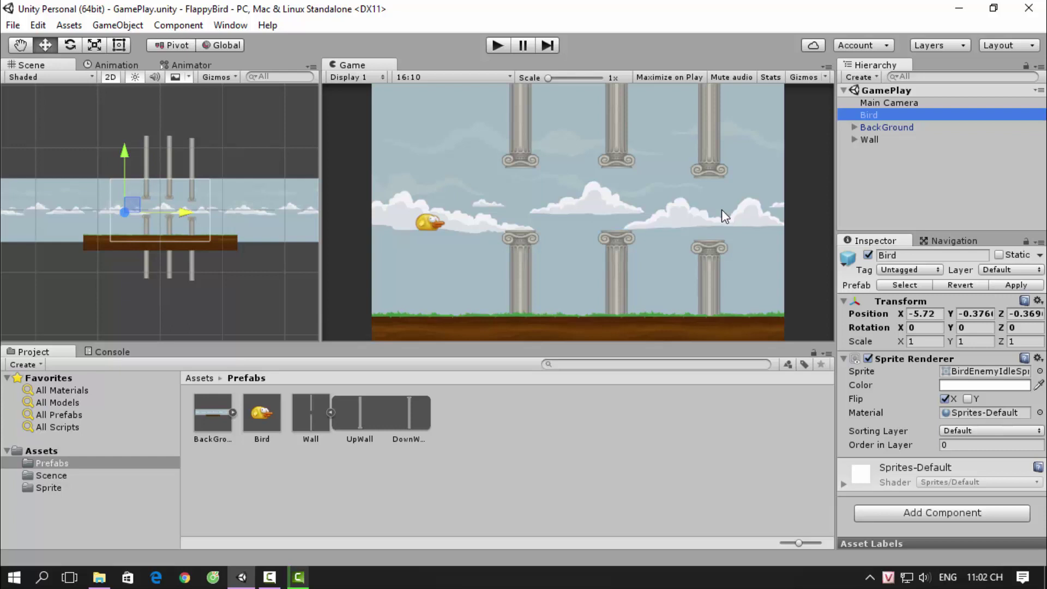
Add a folder named Scripts to Assets beside Prefabs, Scence and Sprite
click(152, 451)
right_click(436, 421)
mouse_move(546, 141)
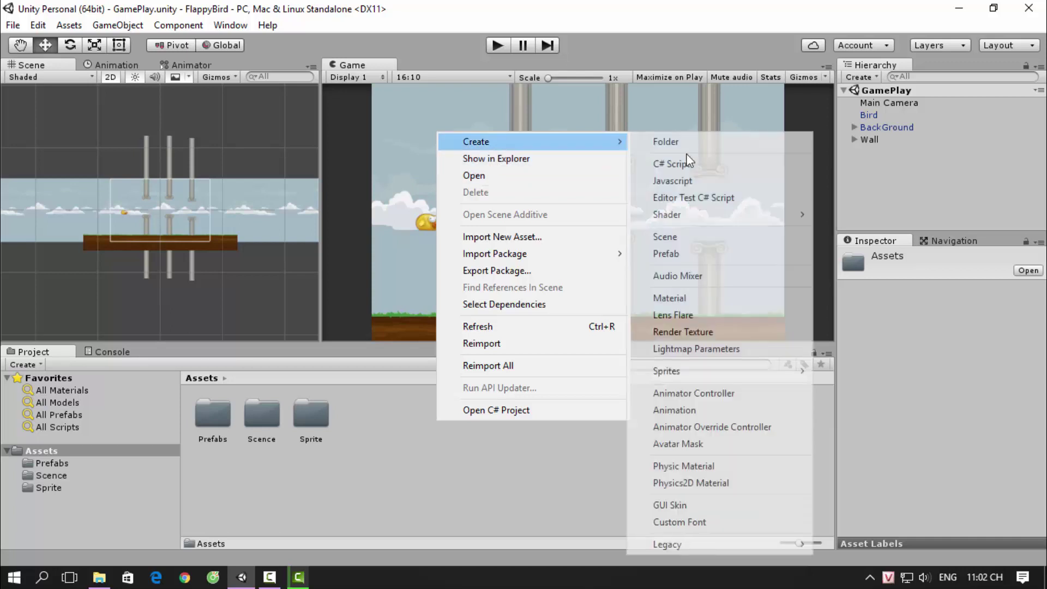
click(679, 143)
text(S)
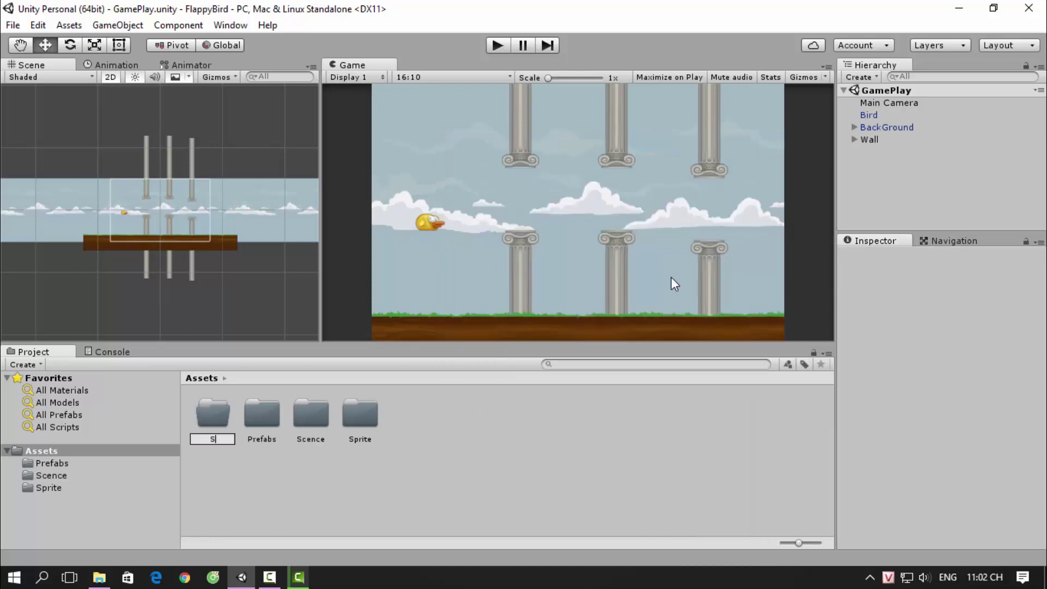
text(cripts)
key(Return)
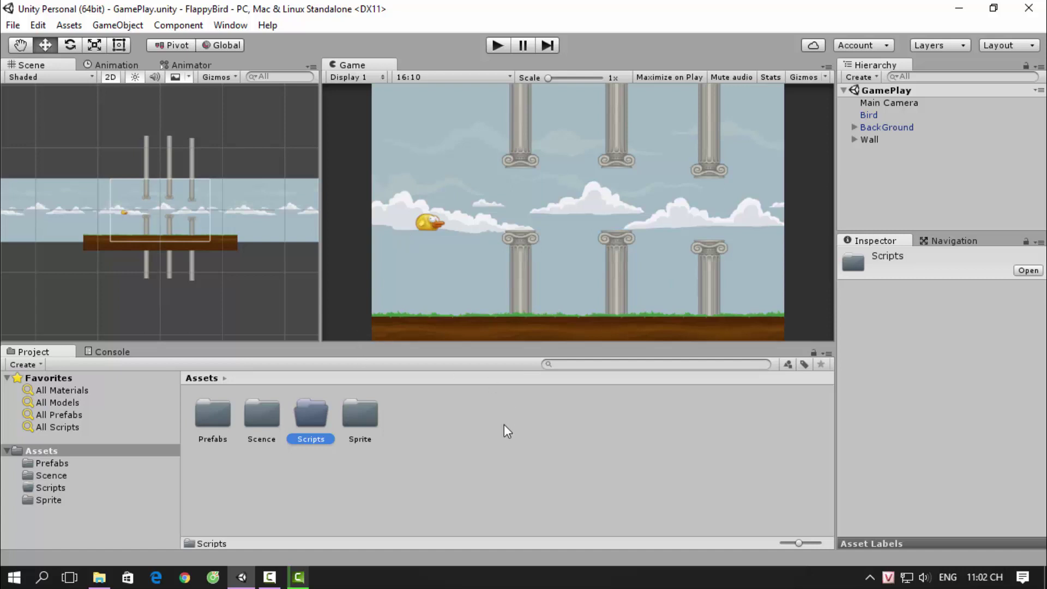
click(504, 425)
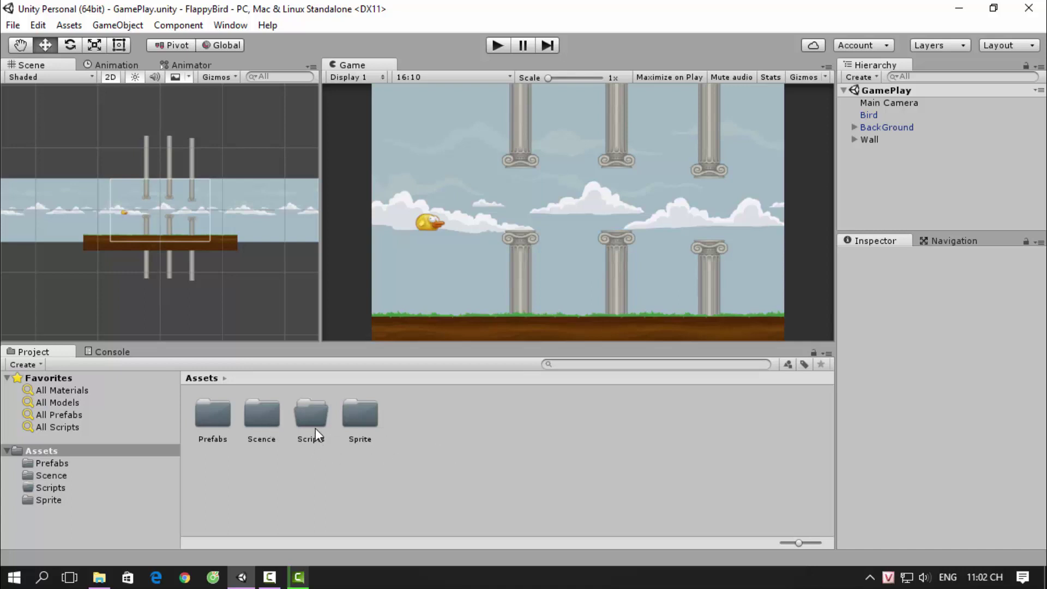
Inside the empty Scripts folder, create a new C# script asset
double_click(319, 443)
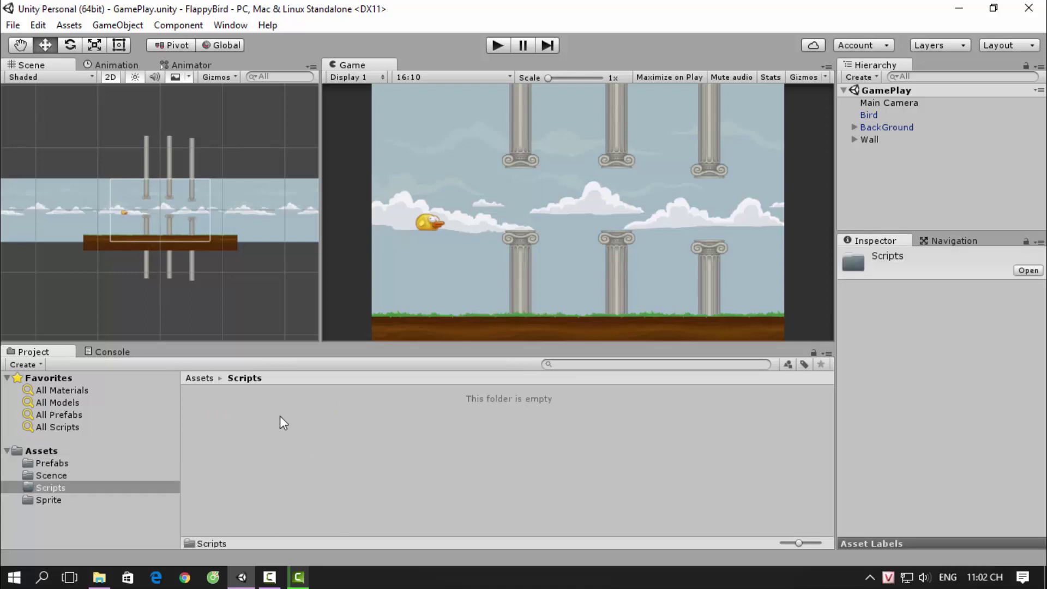
right_click(335, 426)
mouse_move(420, 146)
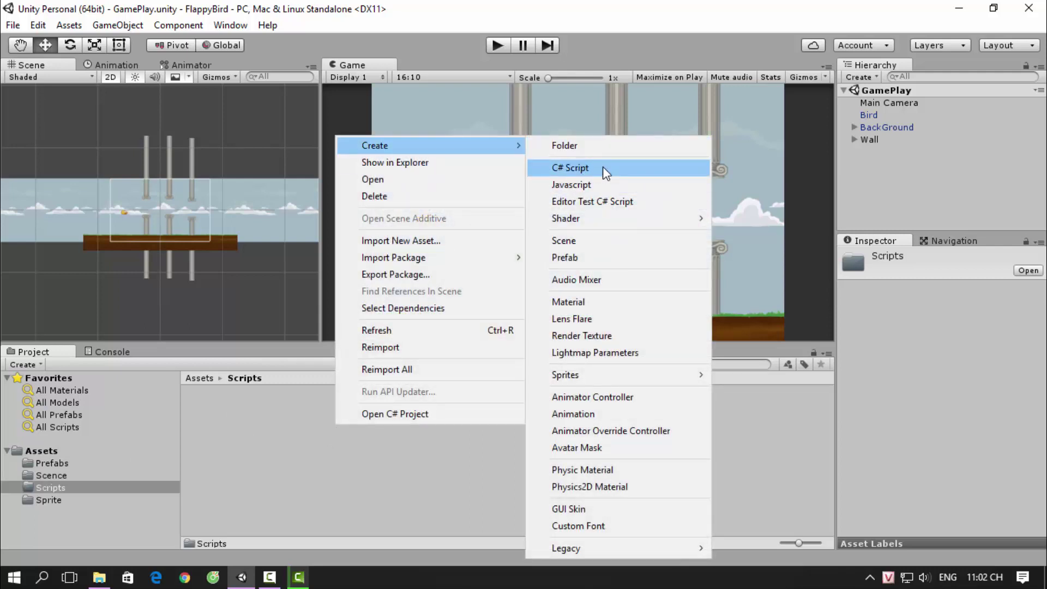
click(603, 168)
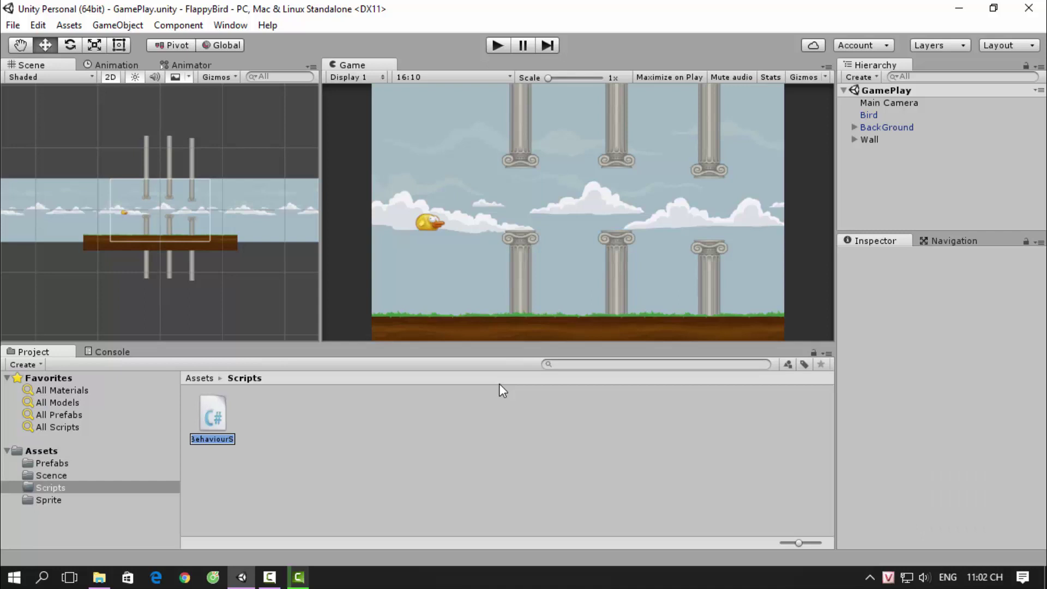
Keep the default name NewBehaviourScript and preview its empty Start and Update code
key(Return)
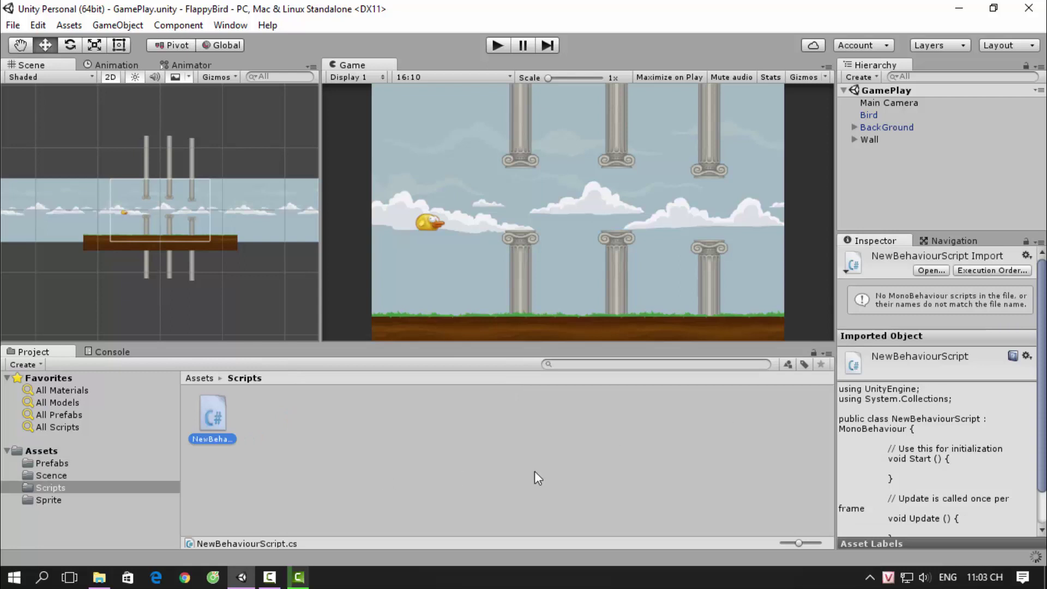
click(395, 427)
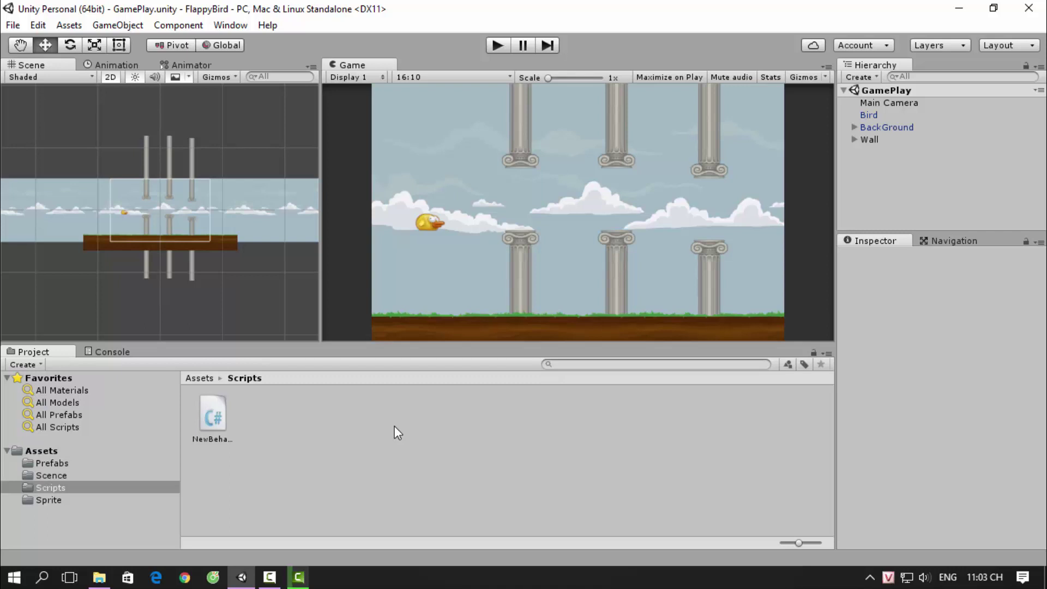
click(231, 426)
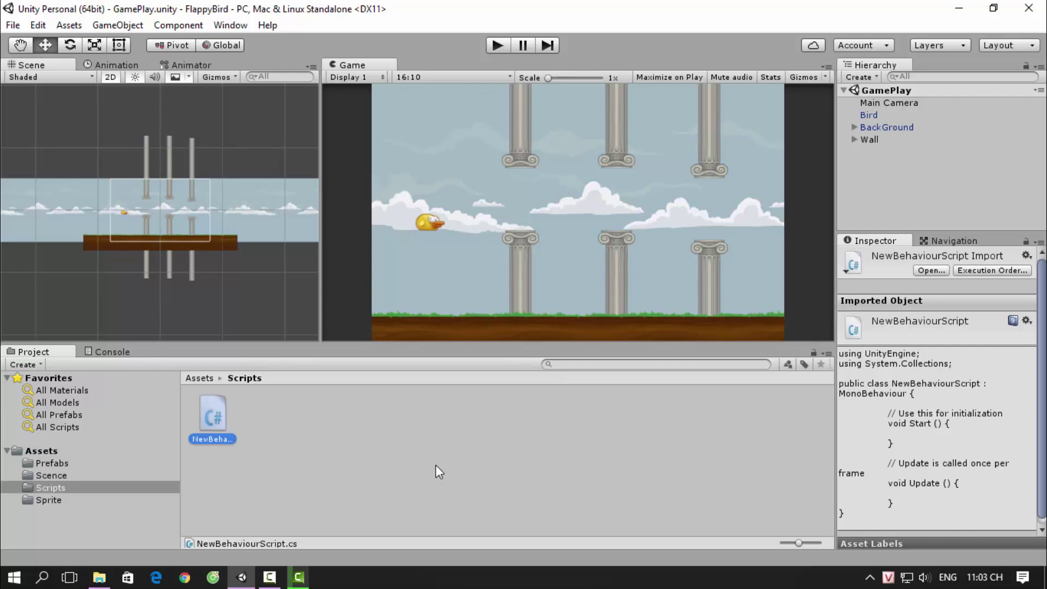
click(435, 448)
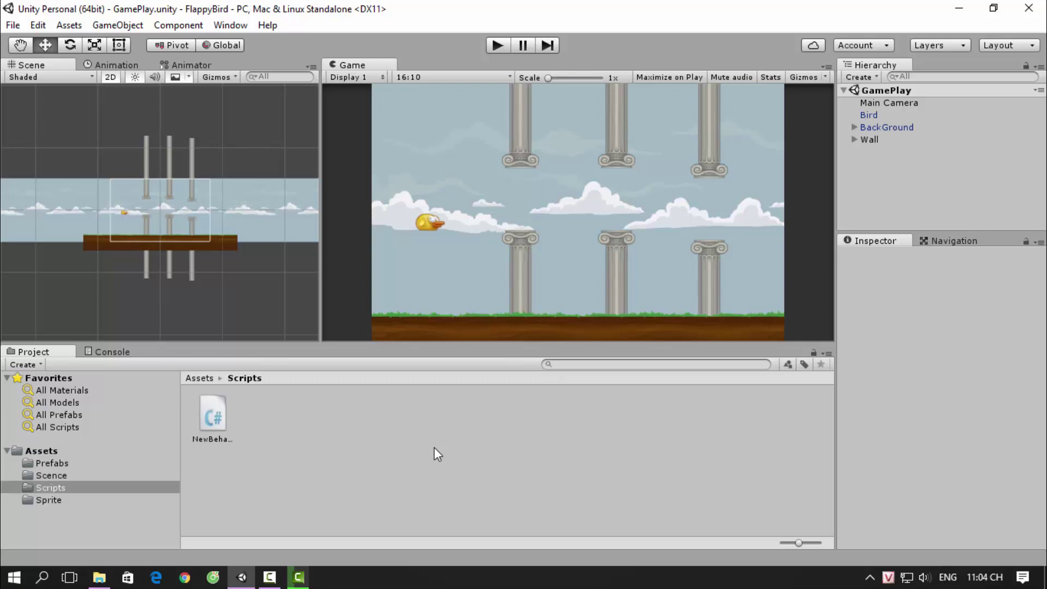
click(204, 410)
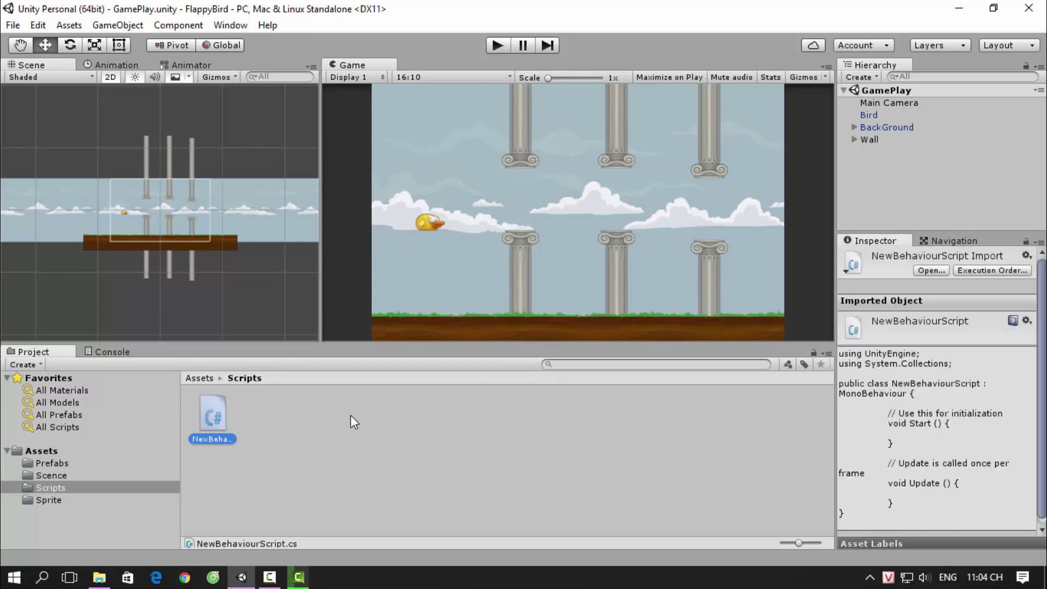
Rename the NewBehaviourScript asset to ObjectMove
key(F2)
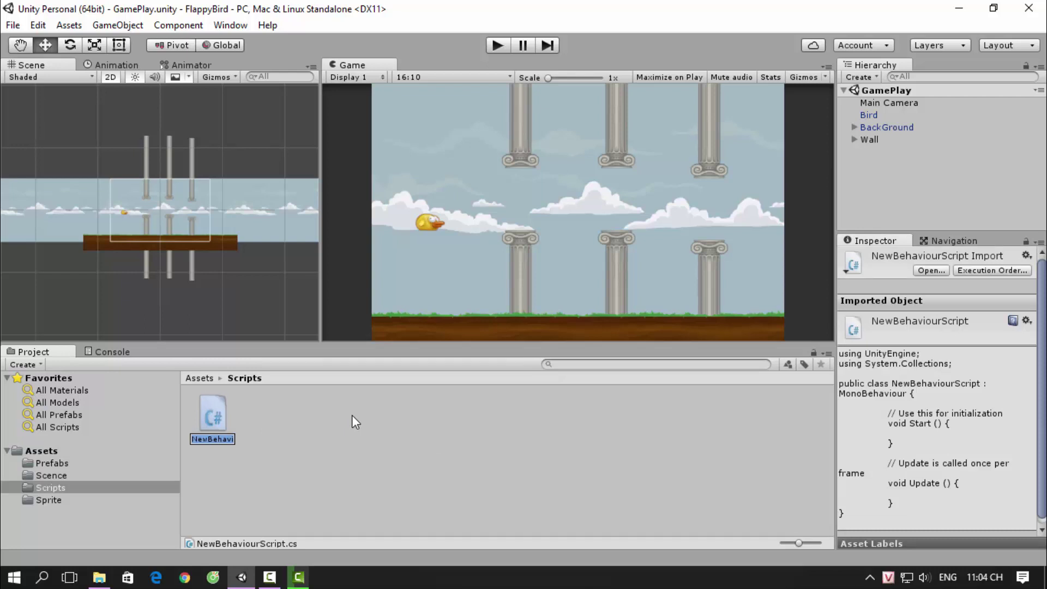
key(Return)
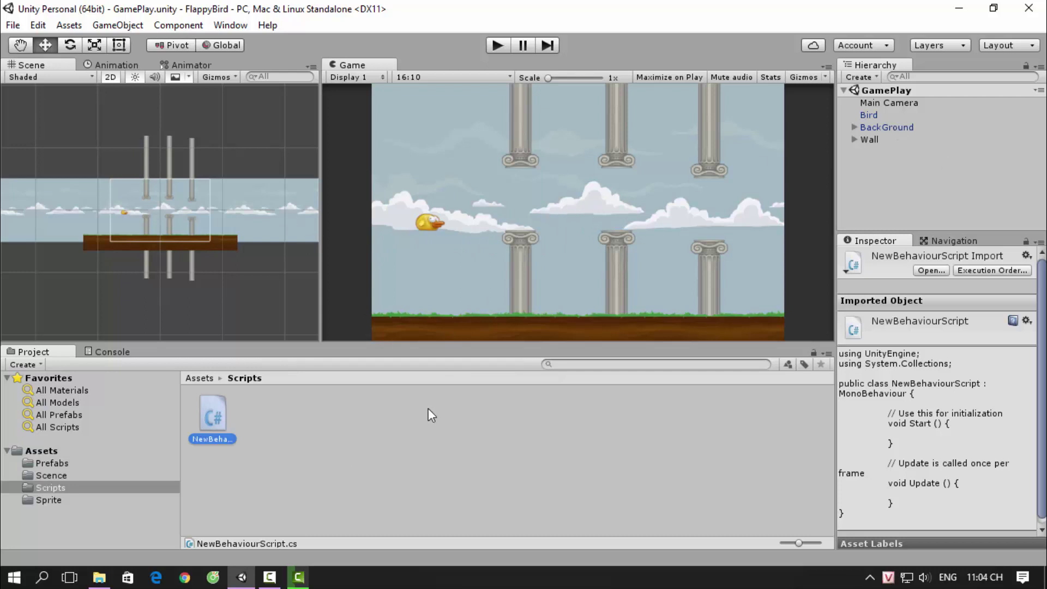
click(434, 447)
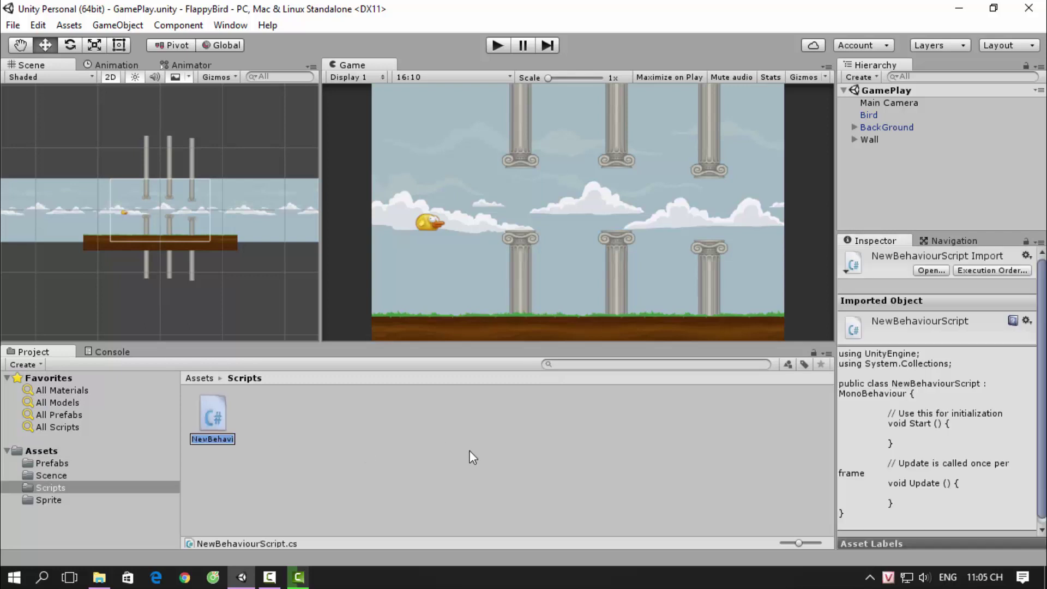
text(ObjectMove)
key(Return)
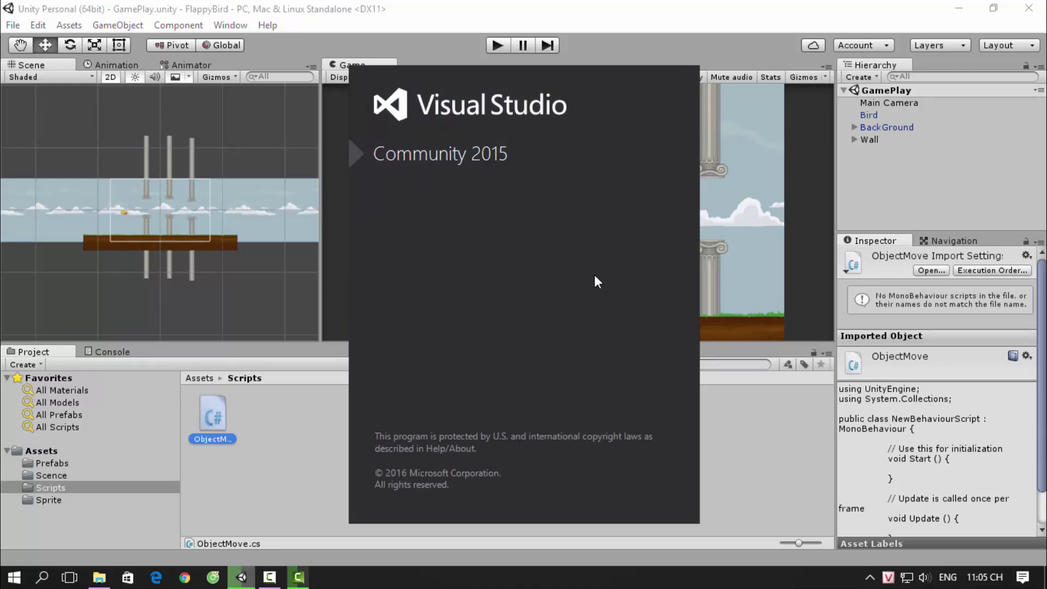
Minimize Unity and restore it while Visual Studio loads ObjectMove.cs
click(958, 10)
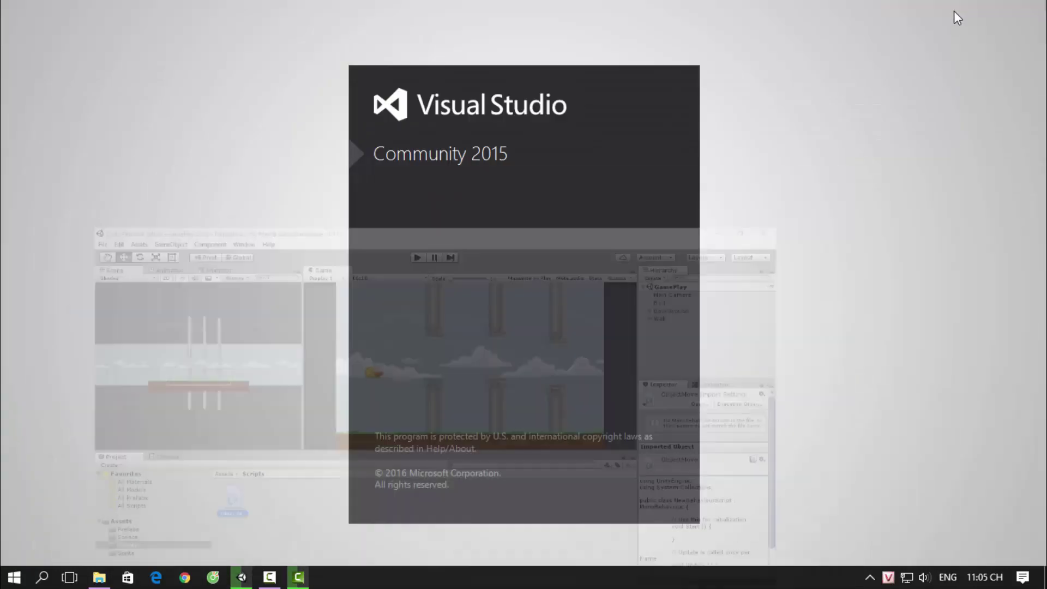
click(242, 577)
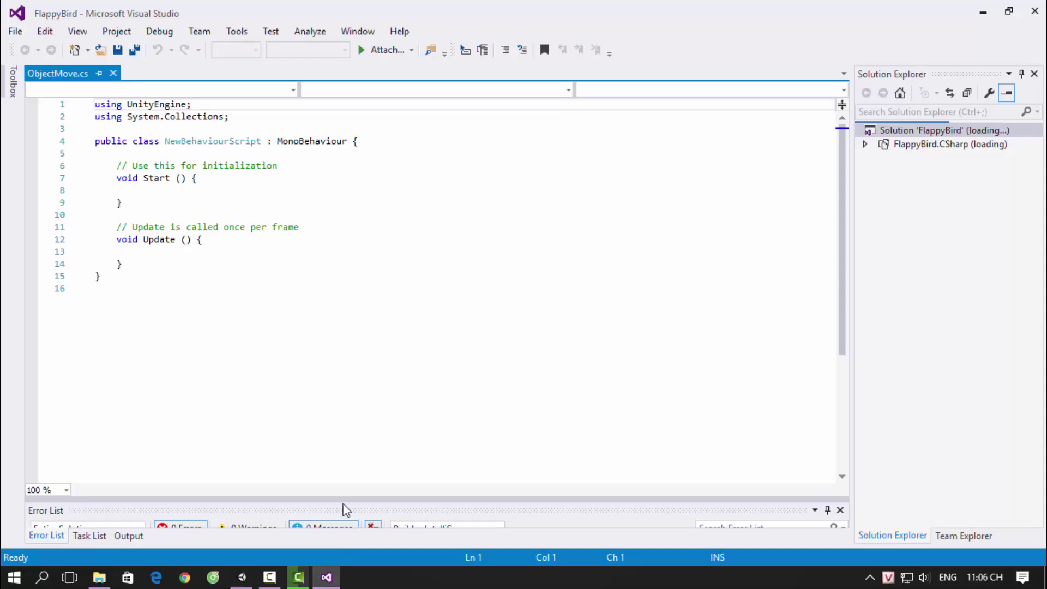
Back in Unity, show Editor Settings (Hidden Meta Files, Default Behavior Mode 2D) in the Inspector
key(alt+Tab)
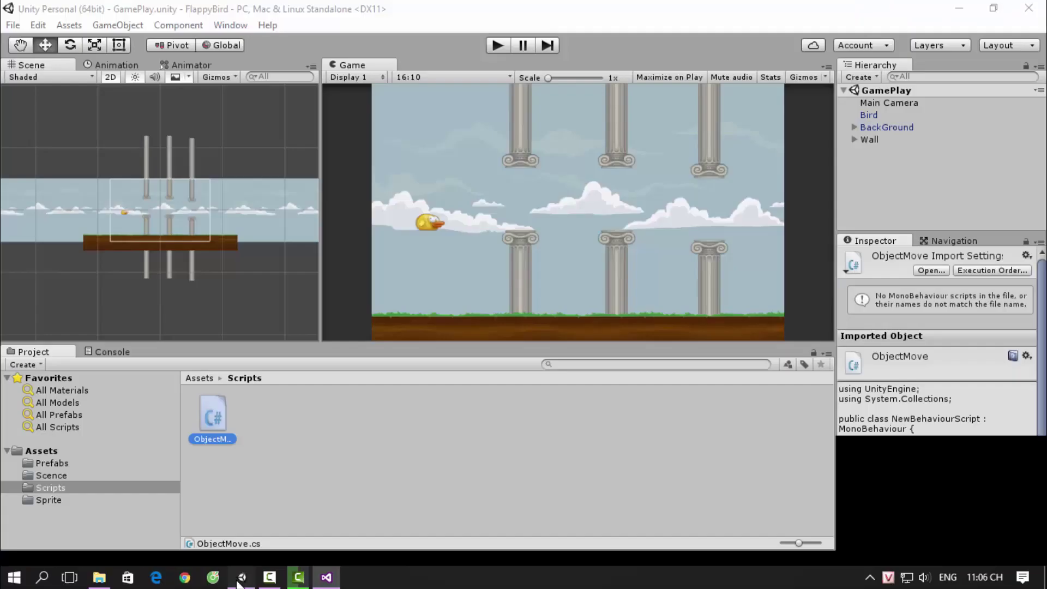
click(36, 25)
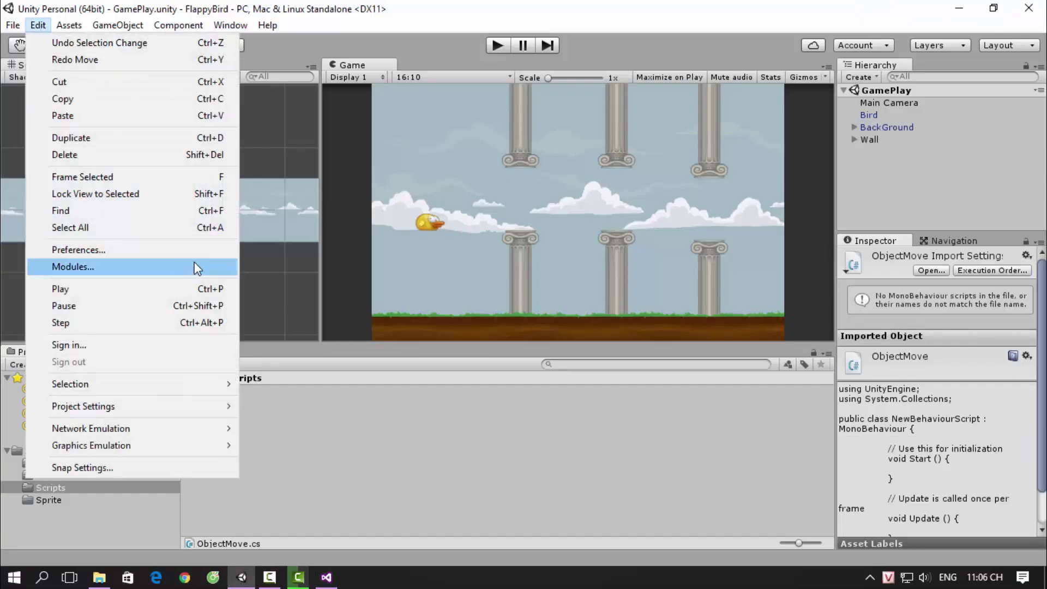
mouse_move(60, 32)
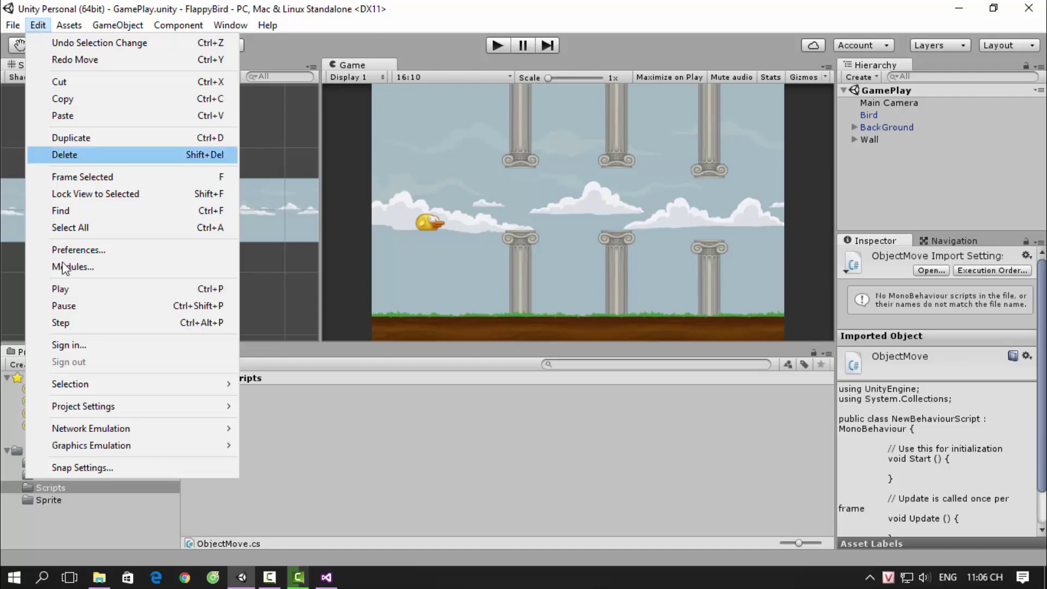
mouse_move(96, 412)
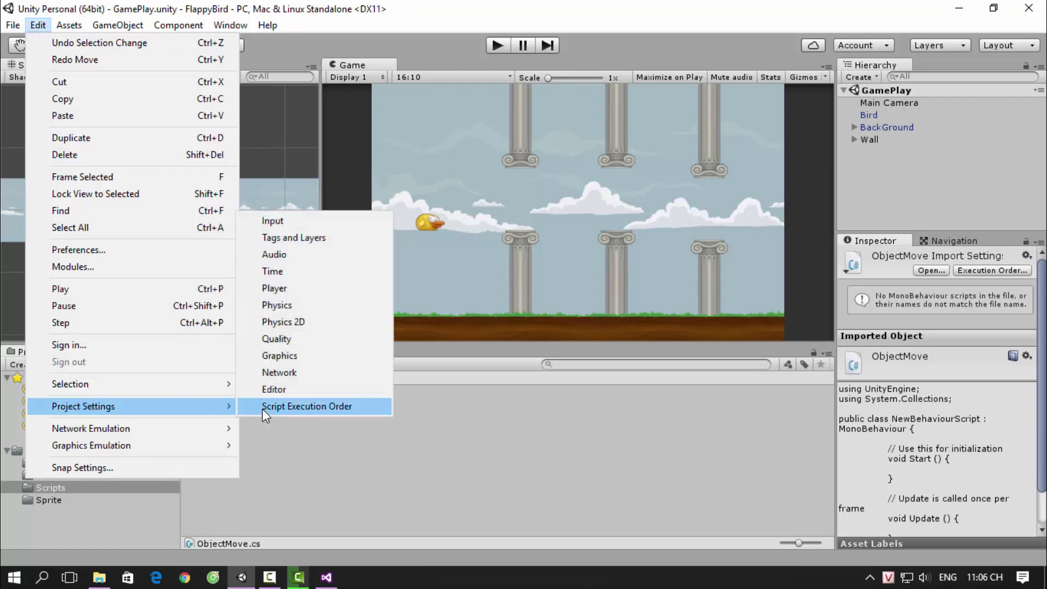
click(276, 393)
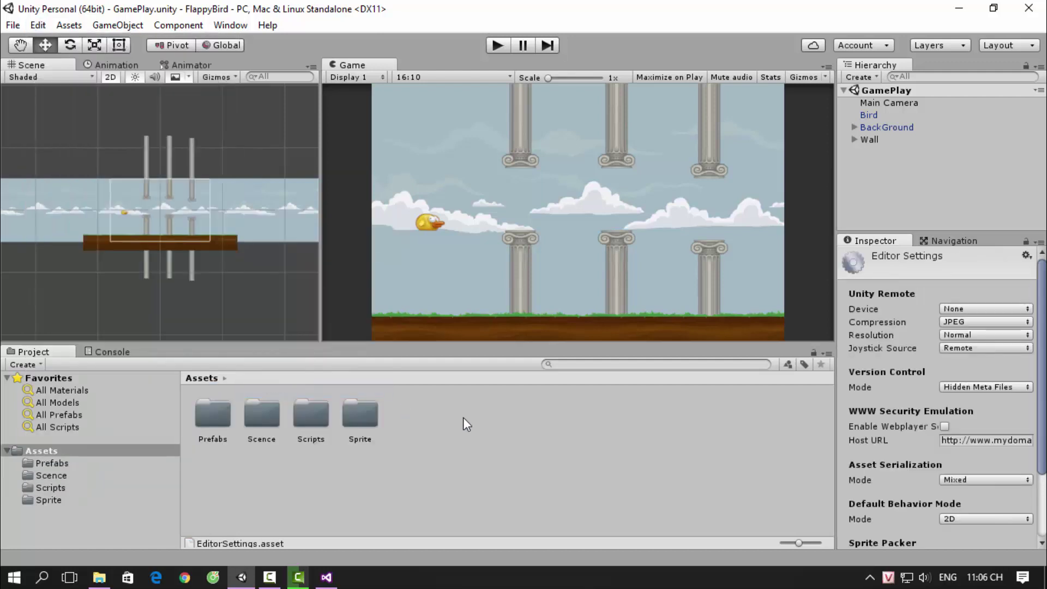
click(38, 25)
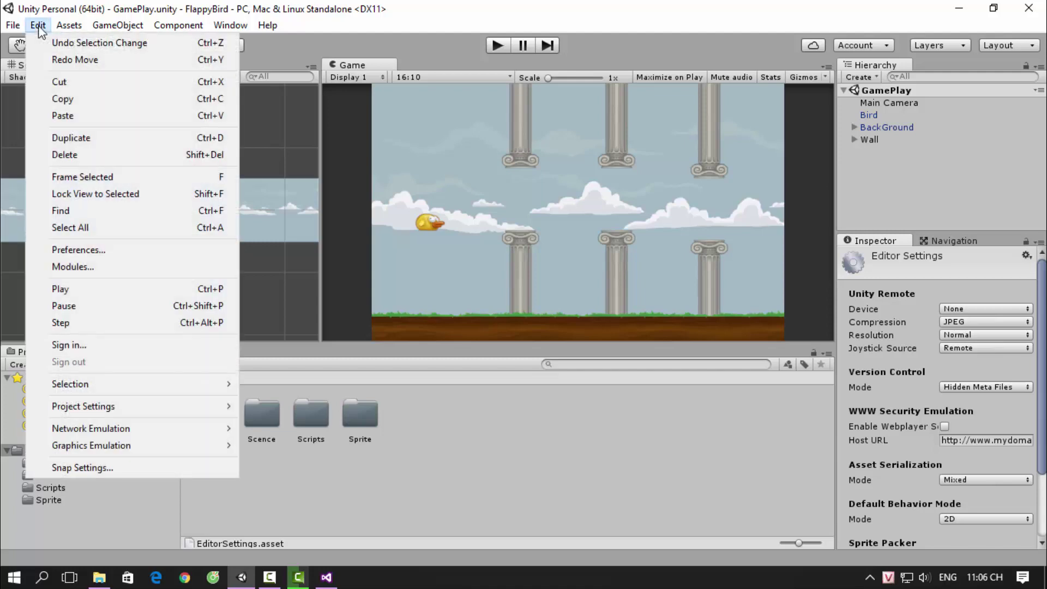
Open Unity Preferences at the External Tools page
click(92, 253)
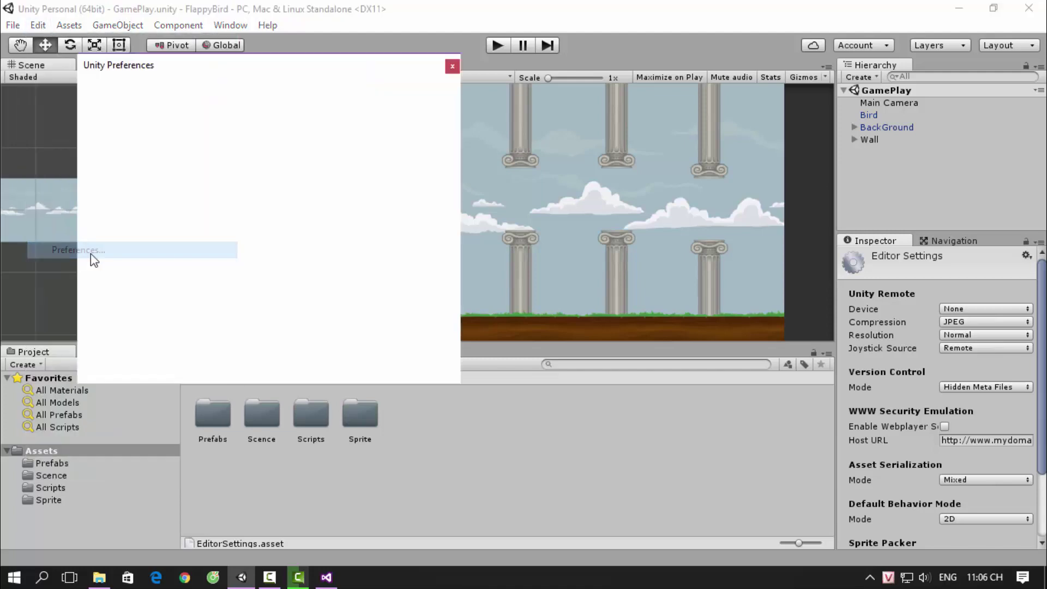
click(125, 143)
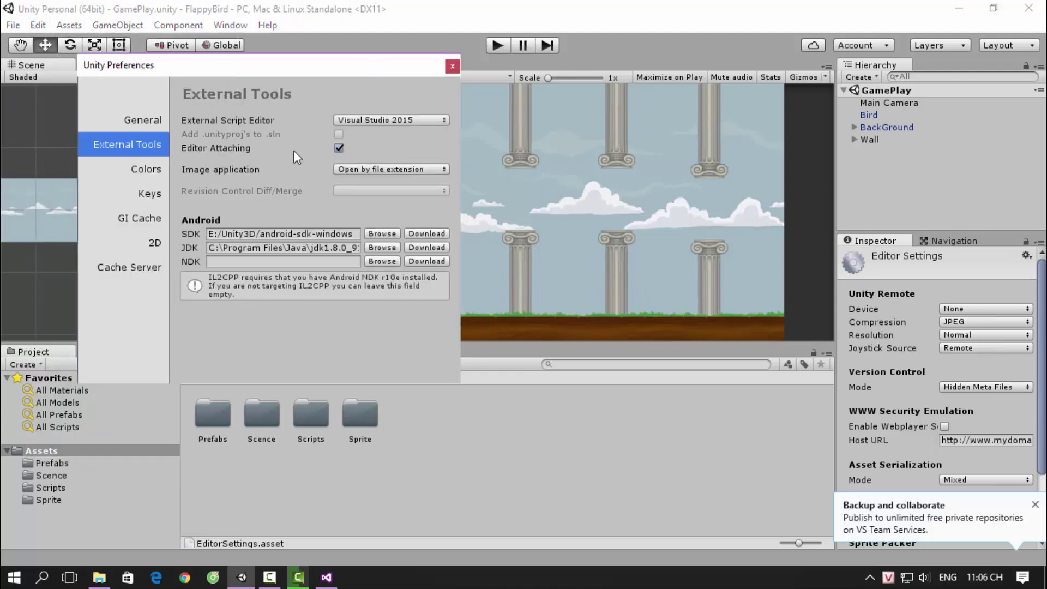
click(451, 67)
click(38, 25)
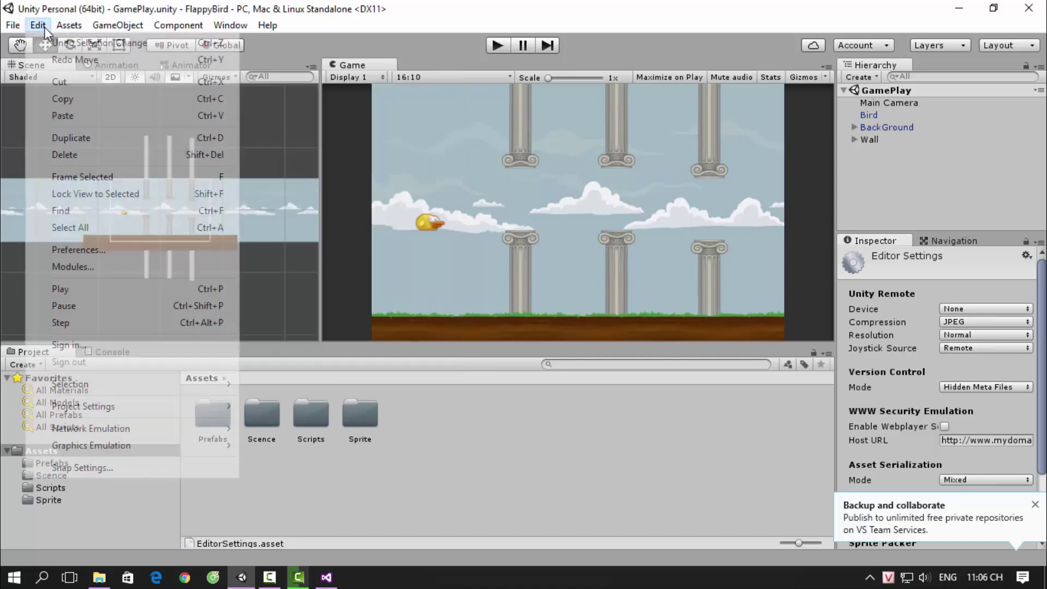
click(76, 250)
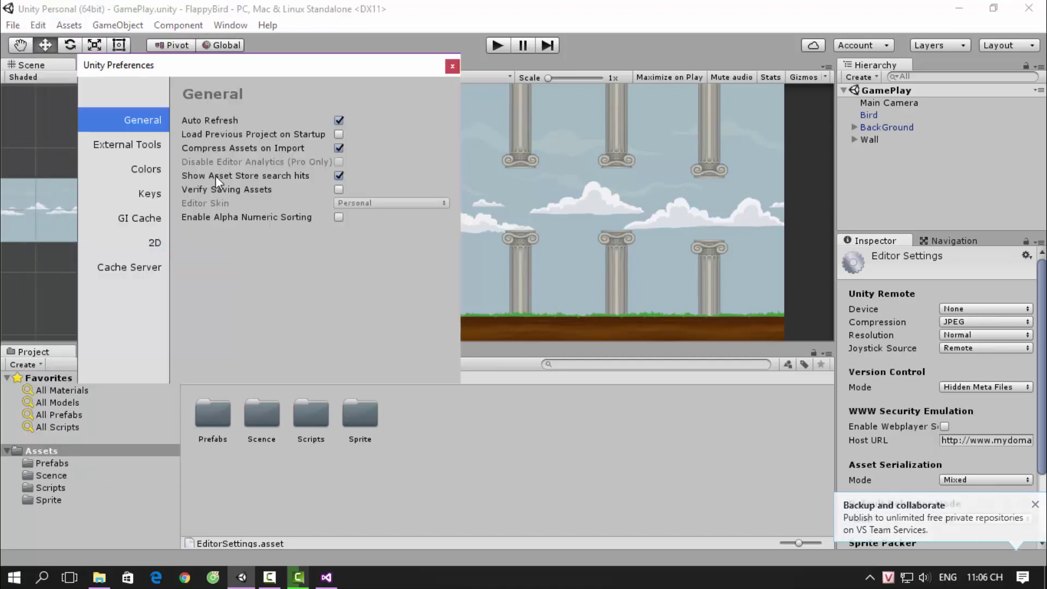
click(139, 146)
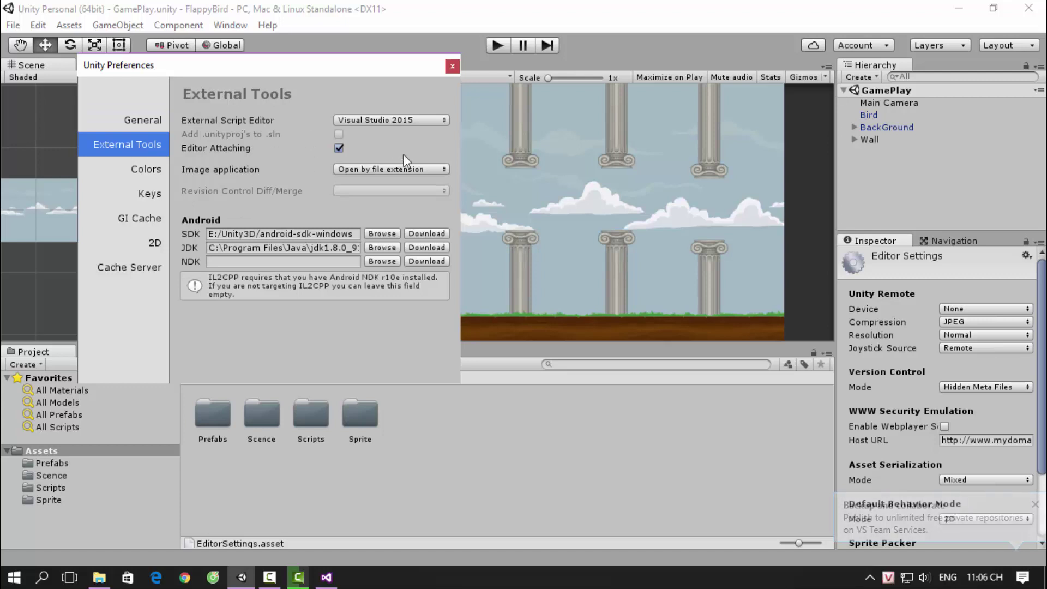
Confirm Visual Studio 2015 as external script editor and check the Android SDK and JDK paths
click(421, 121)
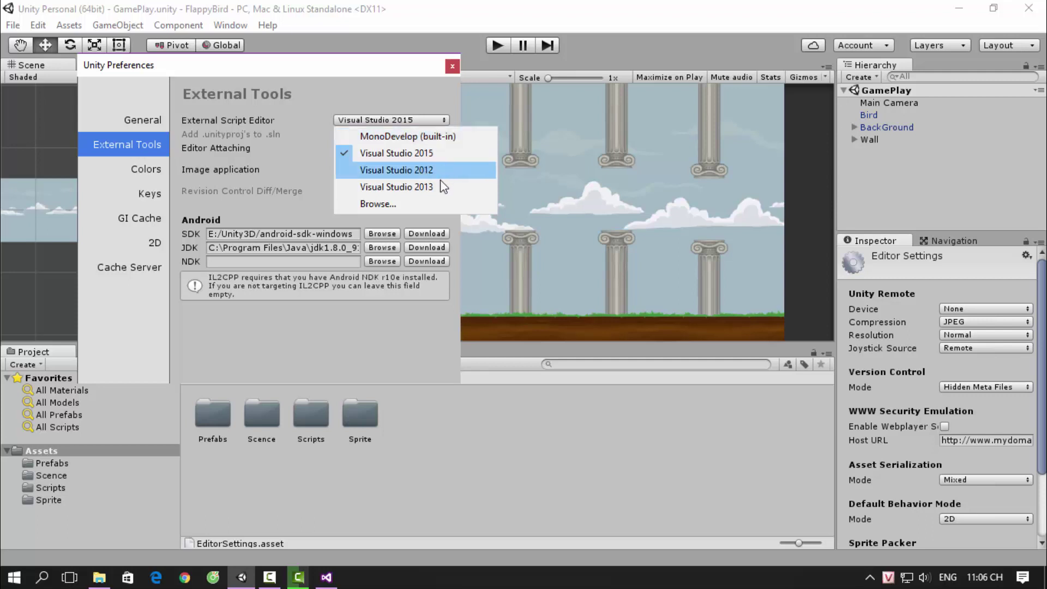
click(374, 65)
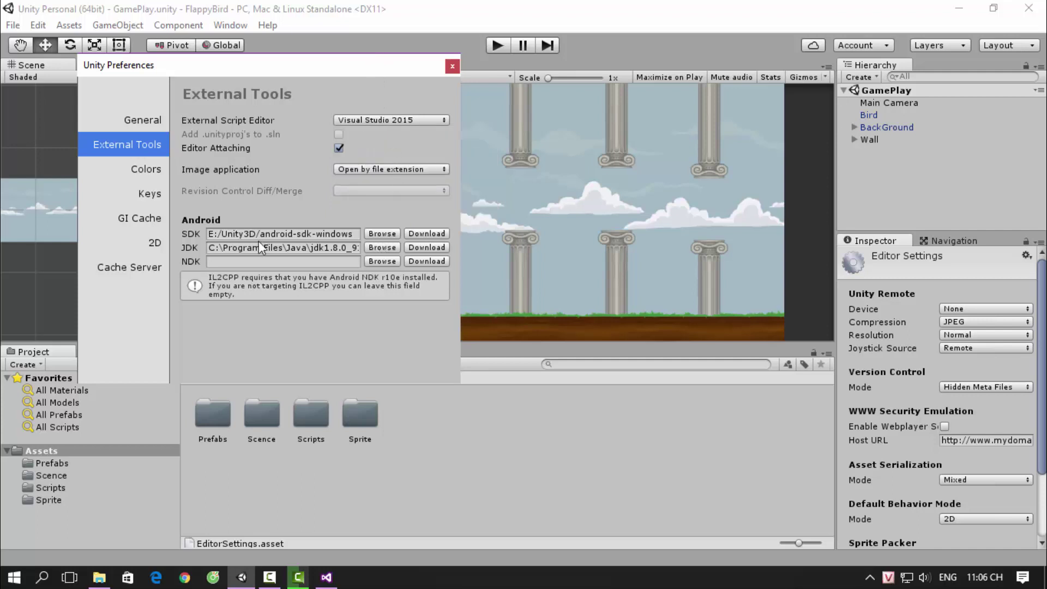
click(226, 234)
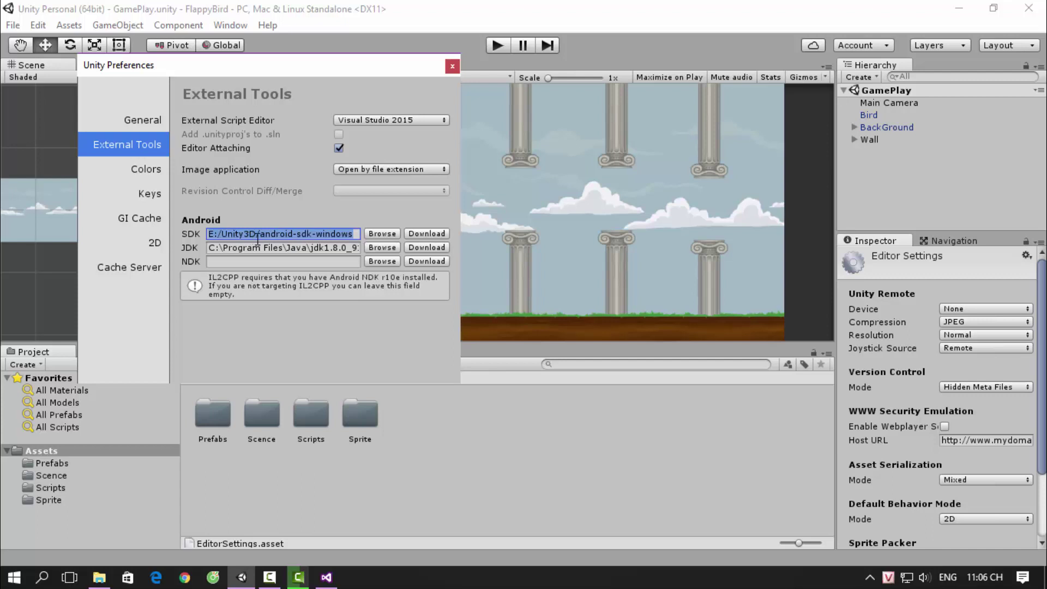
click(229, 247)
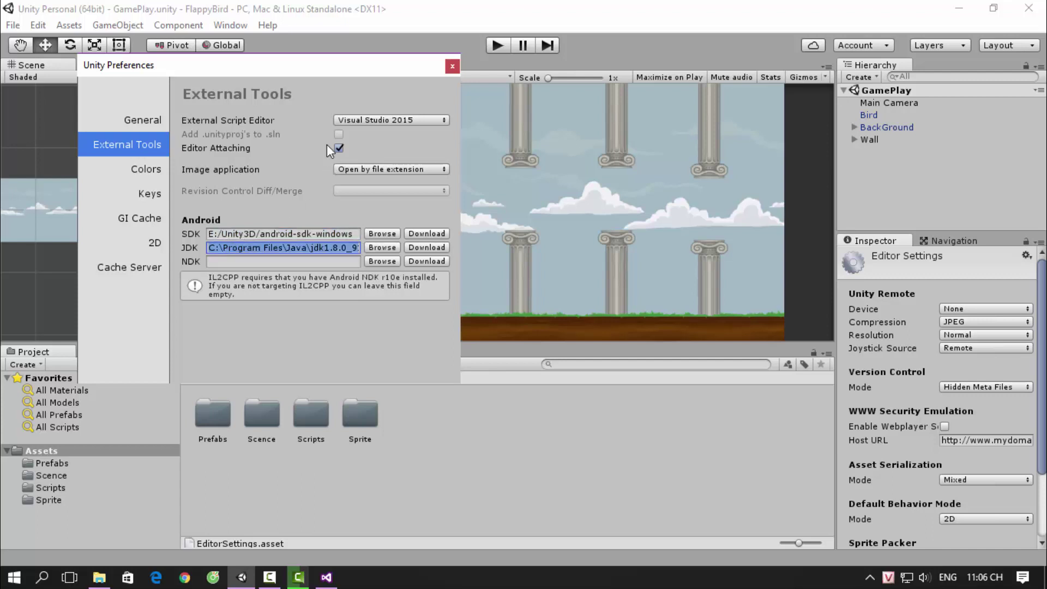
Close Preferences, open Build Settings and view the WebGL, Samsung TV, Windows Store and PS4 platforms
click(451, 71)
click(13, 25)
click(70, 176)
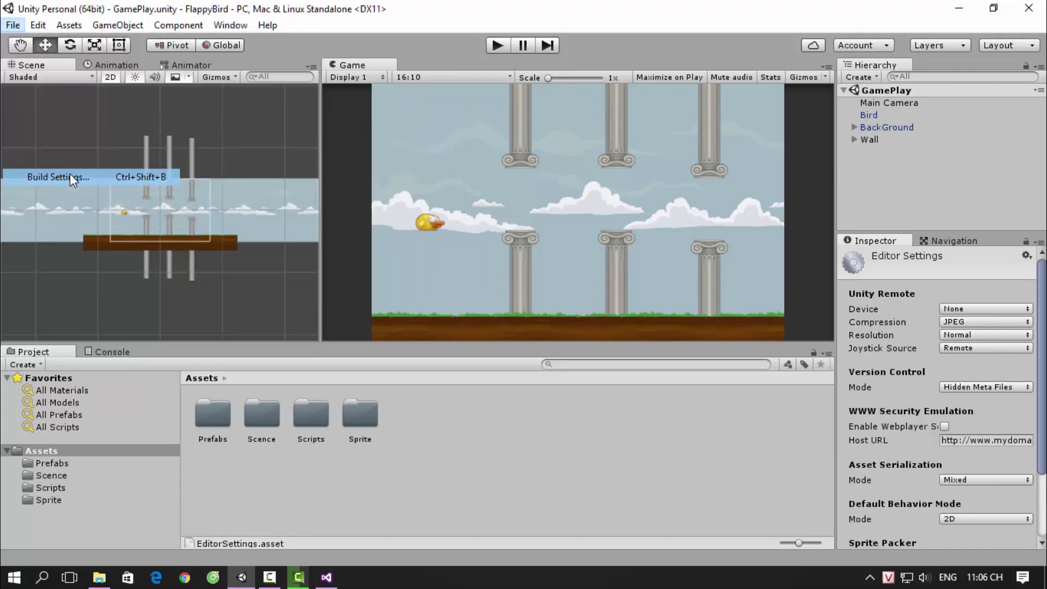
drag(350, 349, 353, 429)
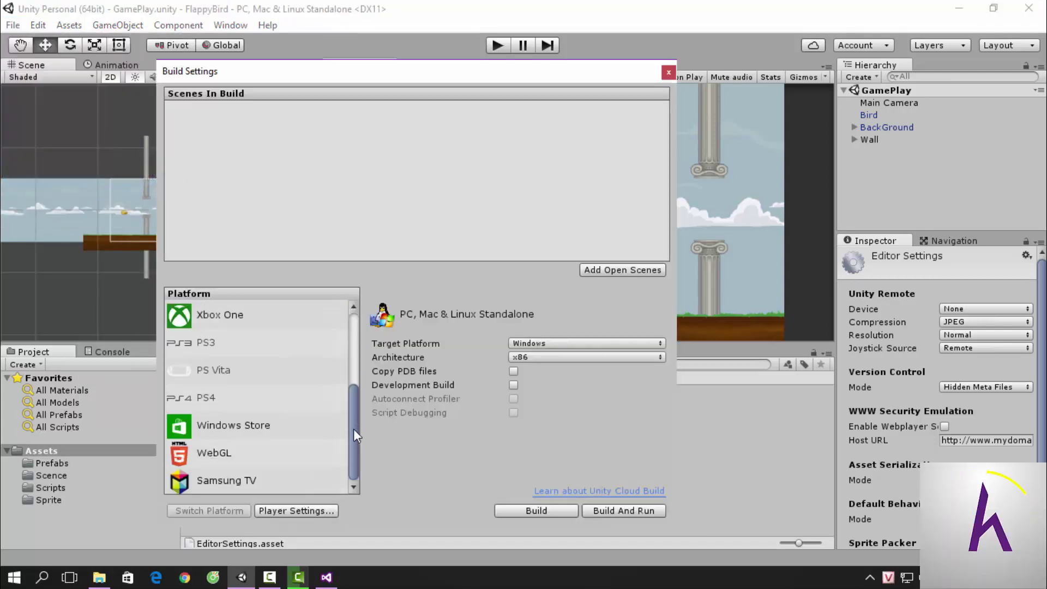
click(262, 457)
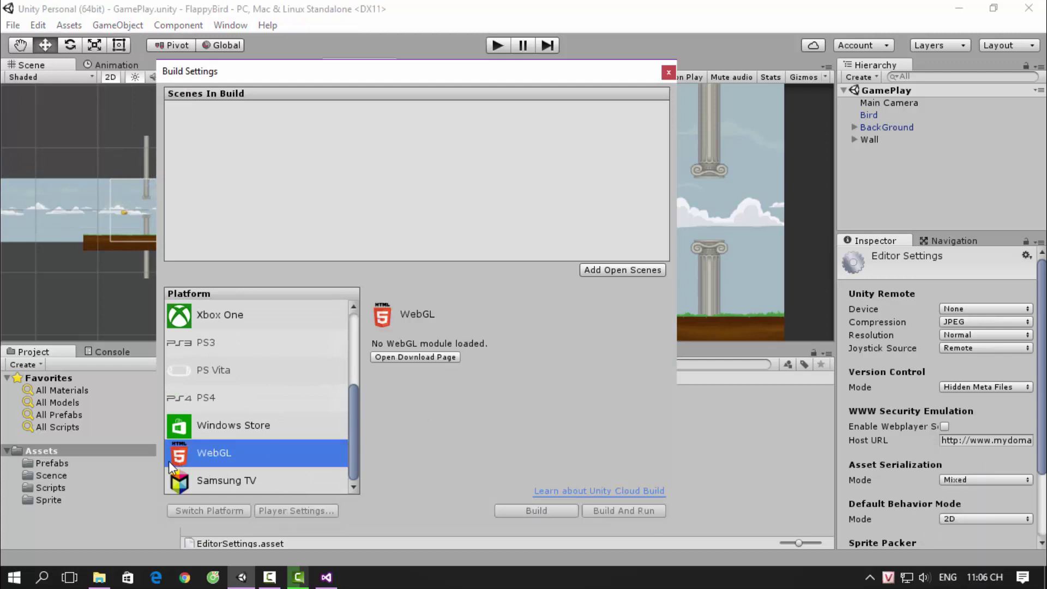
click(233, 482)
click(259, 428)
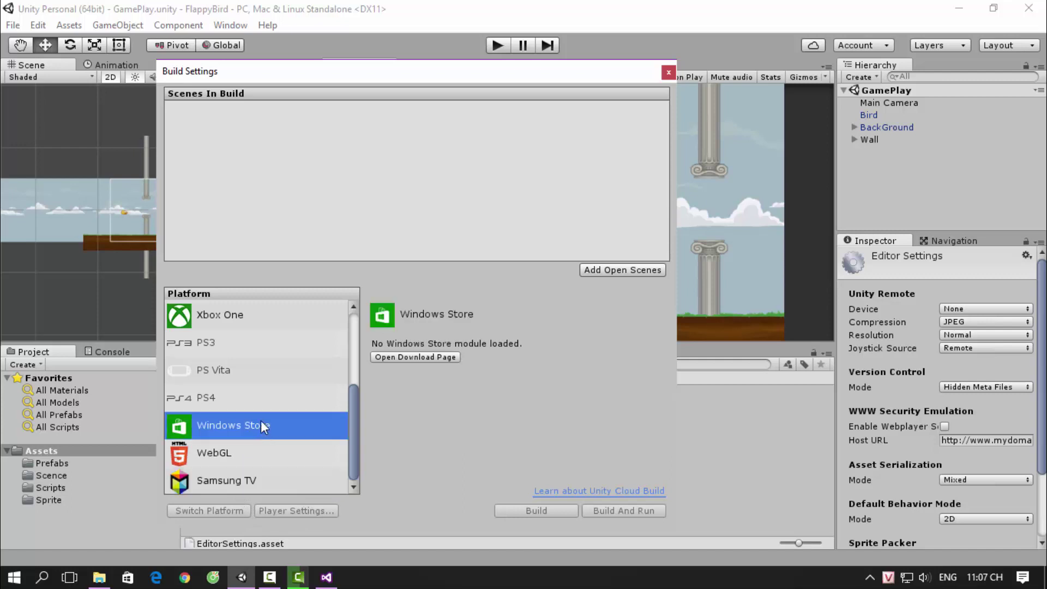
click(255, 397)
Browse tvOS, Android and iOS, then reselect PC, Mac & Linux Standalone and close Build Settings
drag(352, 430, 355, 332)
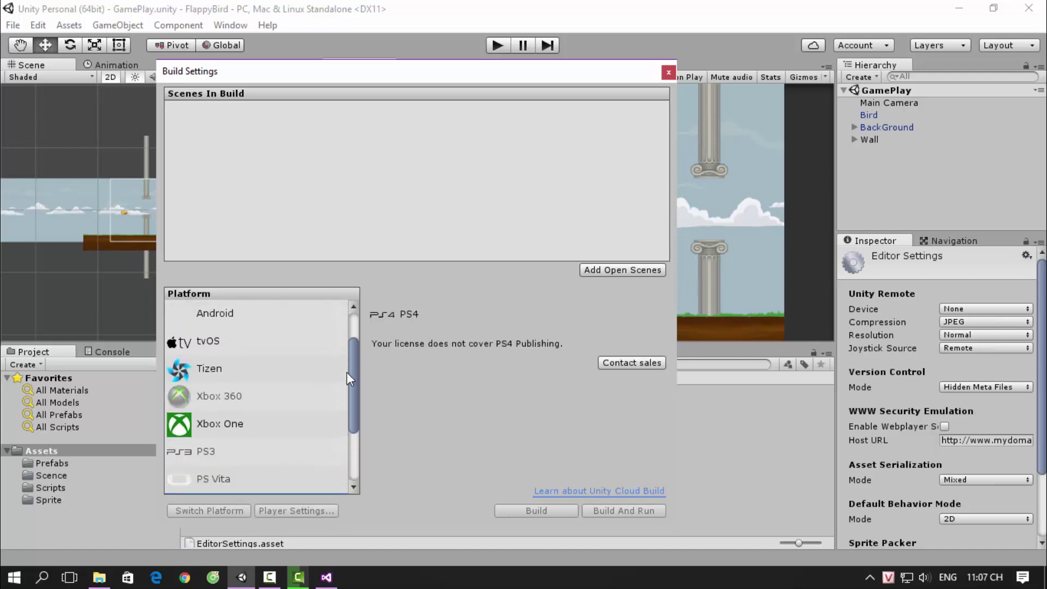
click(251, 398)
click(258, 375)
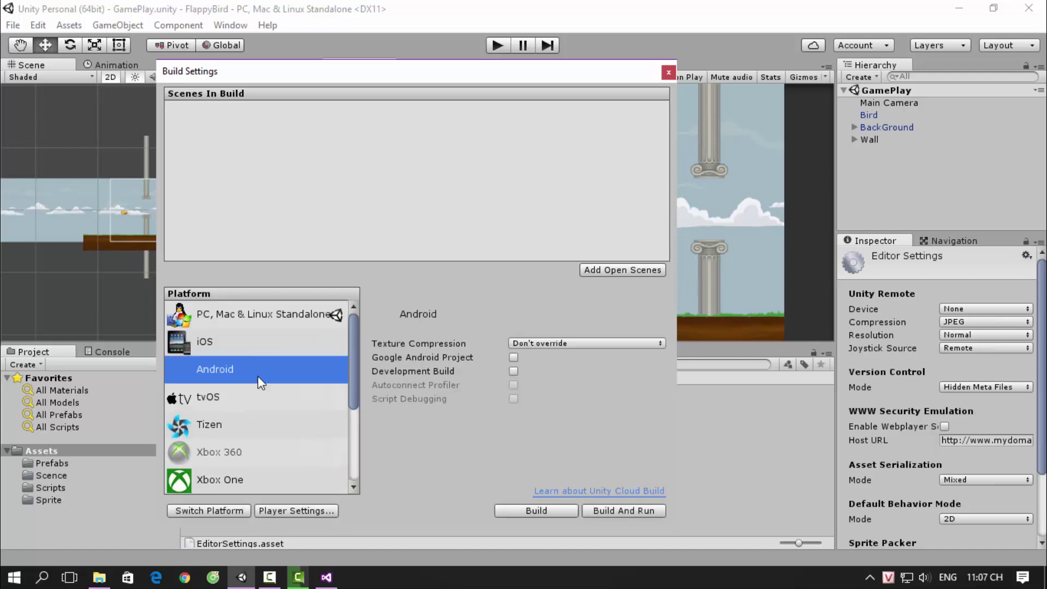
click(273, 345)
click(289, 322)
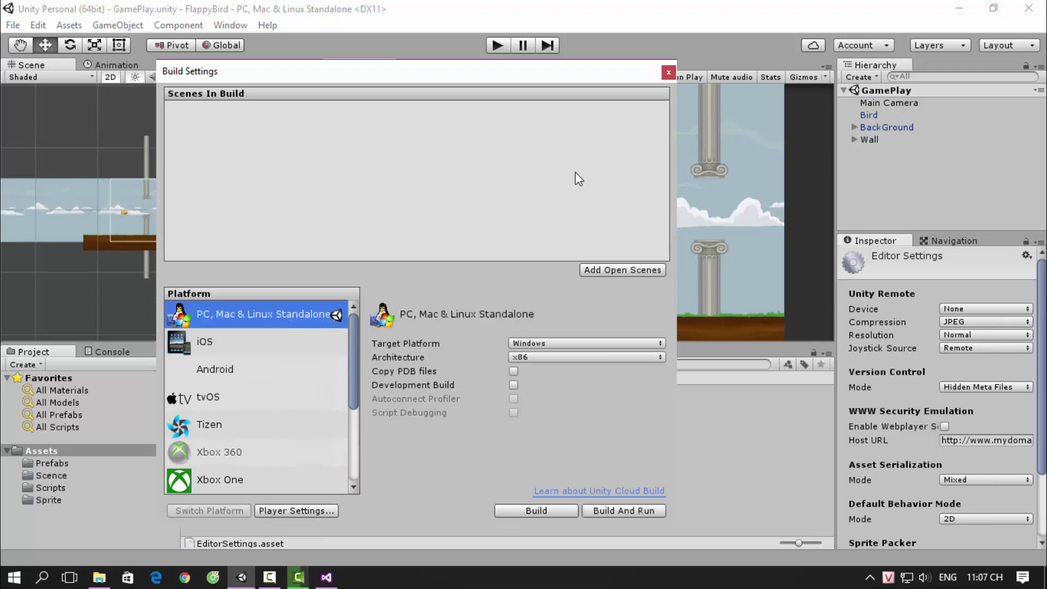
click(669, 72)
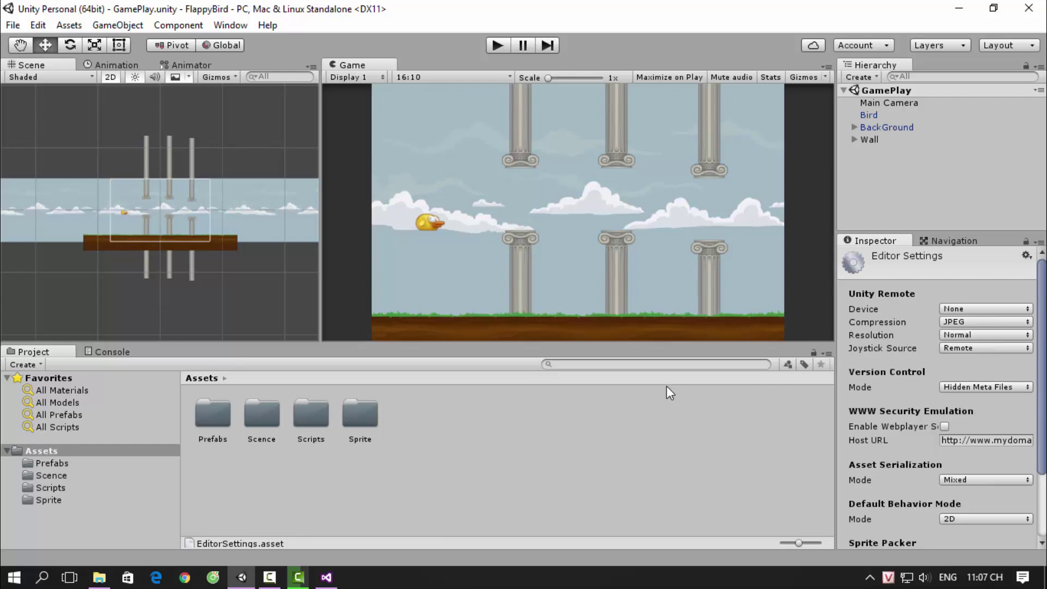
Bring Visual Studio forward with ObjectMove.cs and zoom in on the code
click(332, 567)
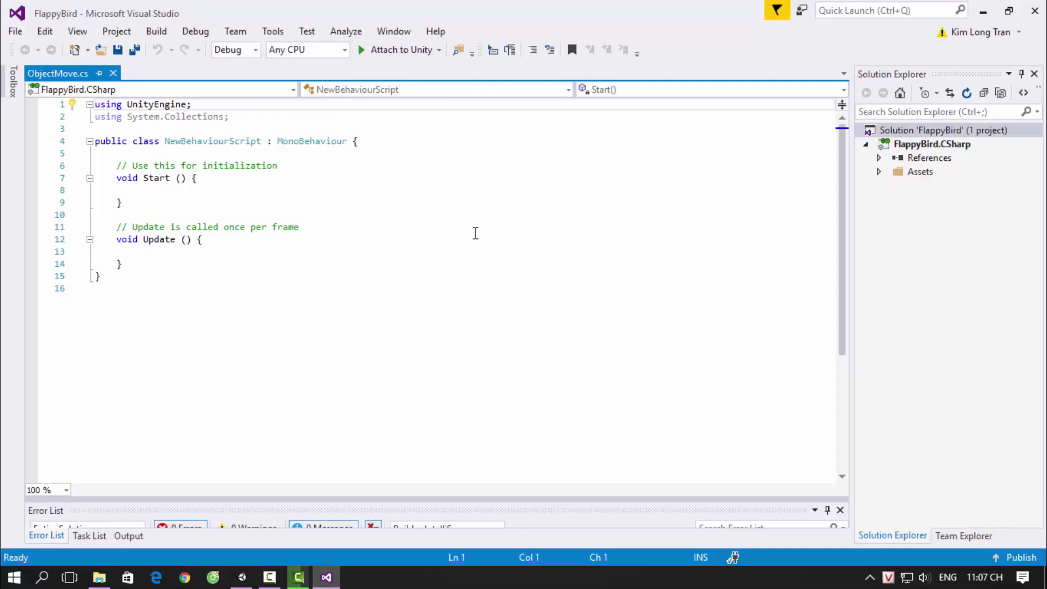
click(475, 230)
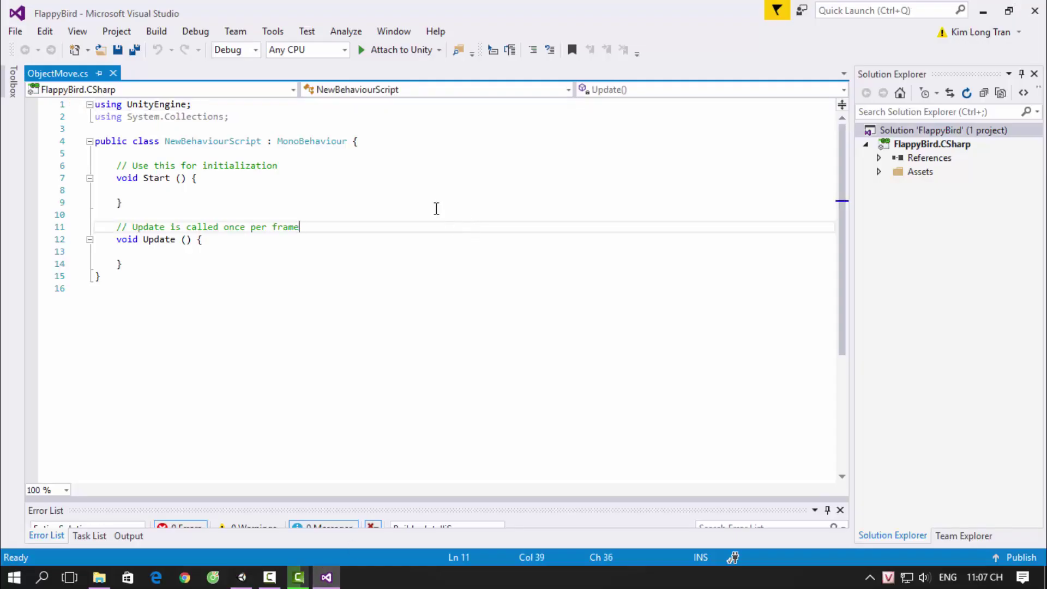
ctrl+scroll(458, 272, up, 1)
ctrl+scroll(462, 270, up, 1)
ctrl+scroll(463, 268, up, 1)
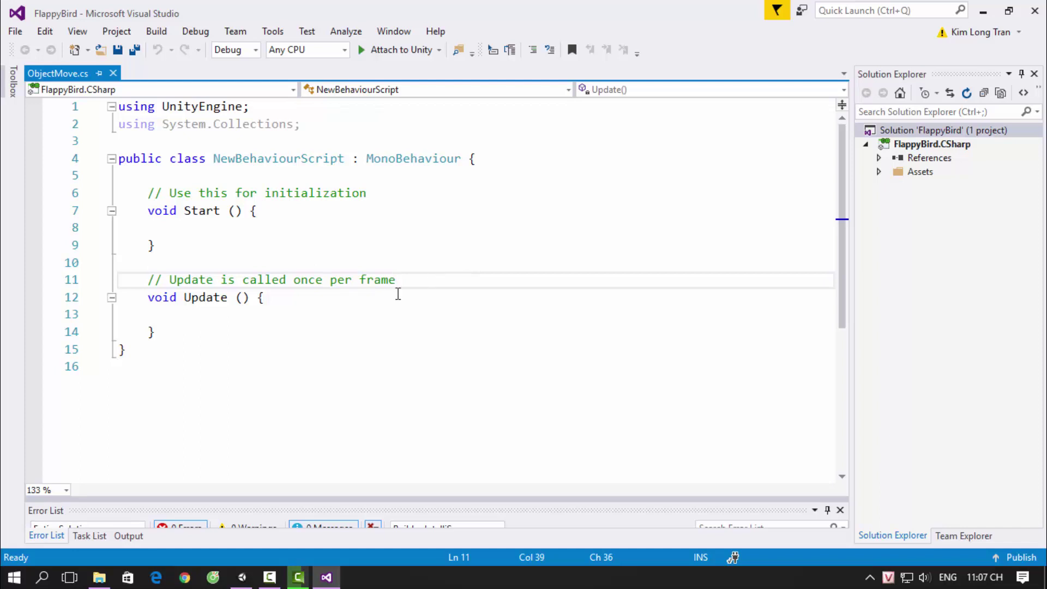
Highlight the Start method, using lines, NewBehaviourScript class name and MonoBehaviour base to explain them
mouse_move(148, 176)
mouse_down()
mouse_move(149, 229)
mouse_move(226, 335)
mouse_up()
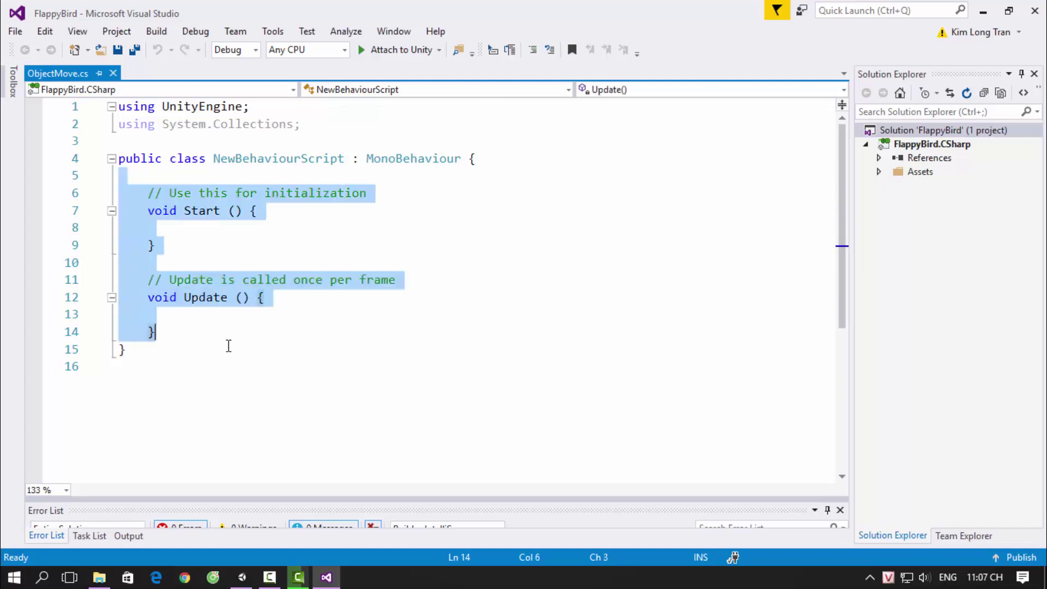
click(122, 350)
drag(163, 106, 243, 107)
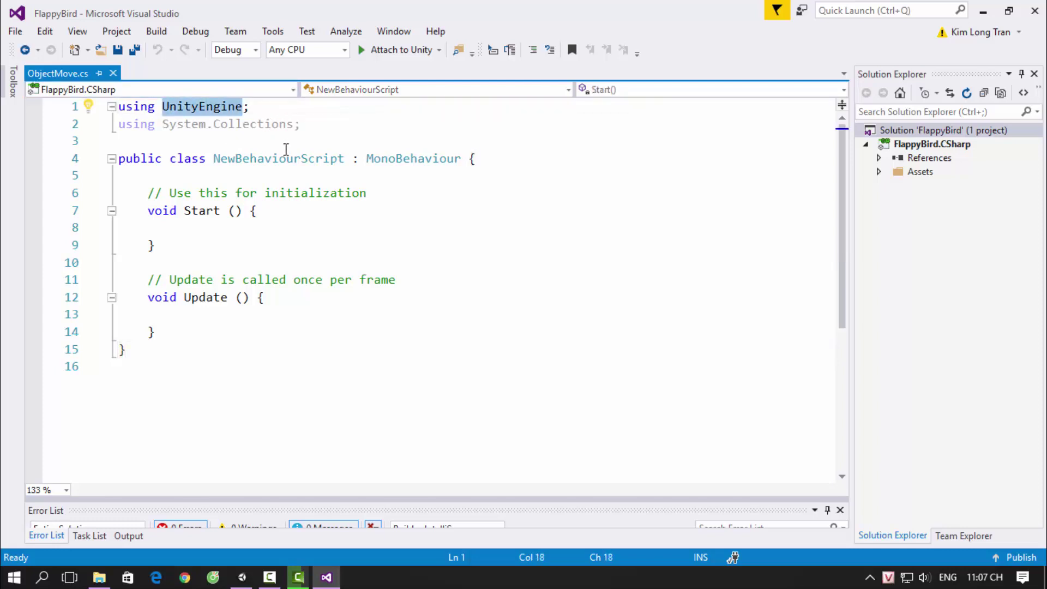
click(307, 121)
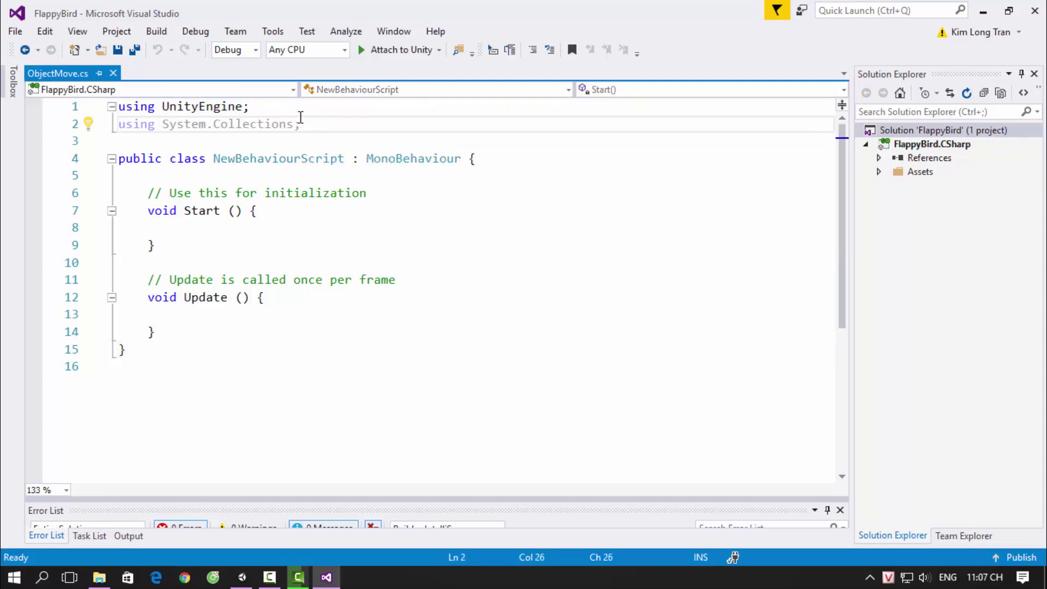
drag(304, 121, 297, 109)
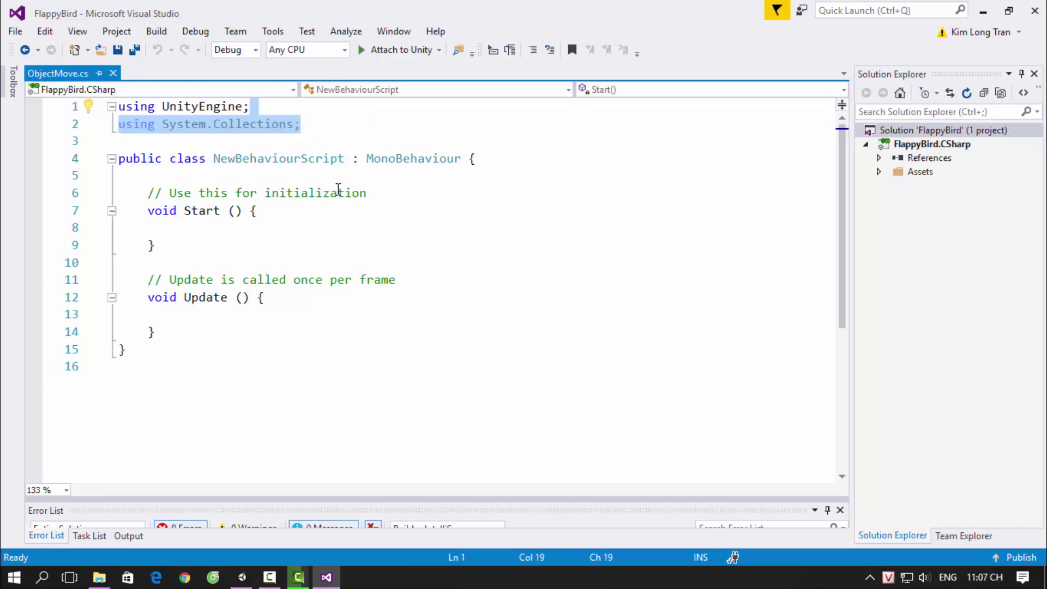
drag(214, 158, 463, 158)
click(374, 194)
click(372, 156)
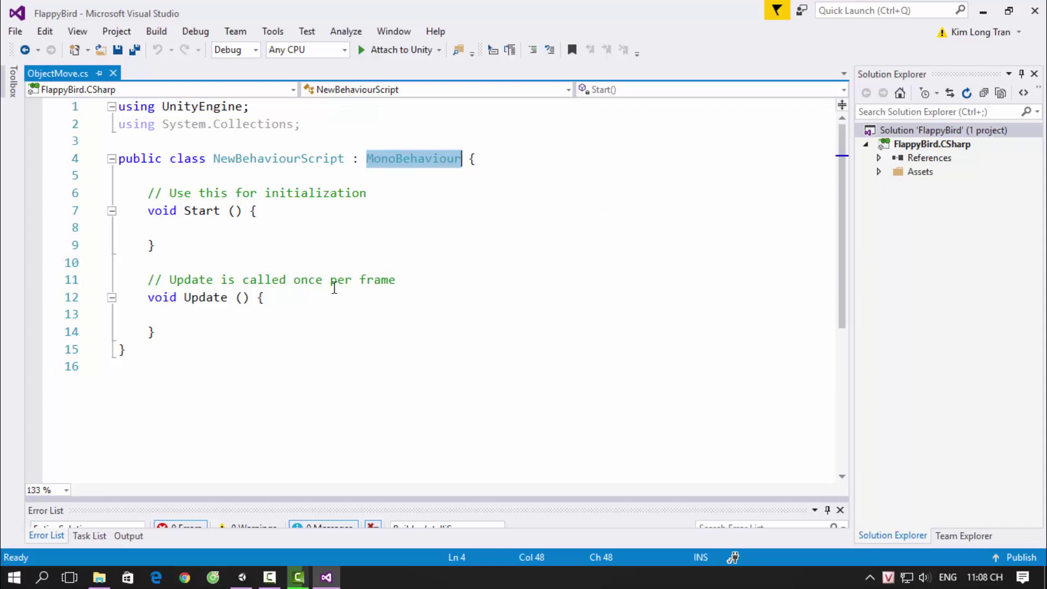
click(289, 314)
click(149, 196)
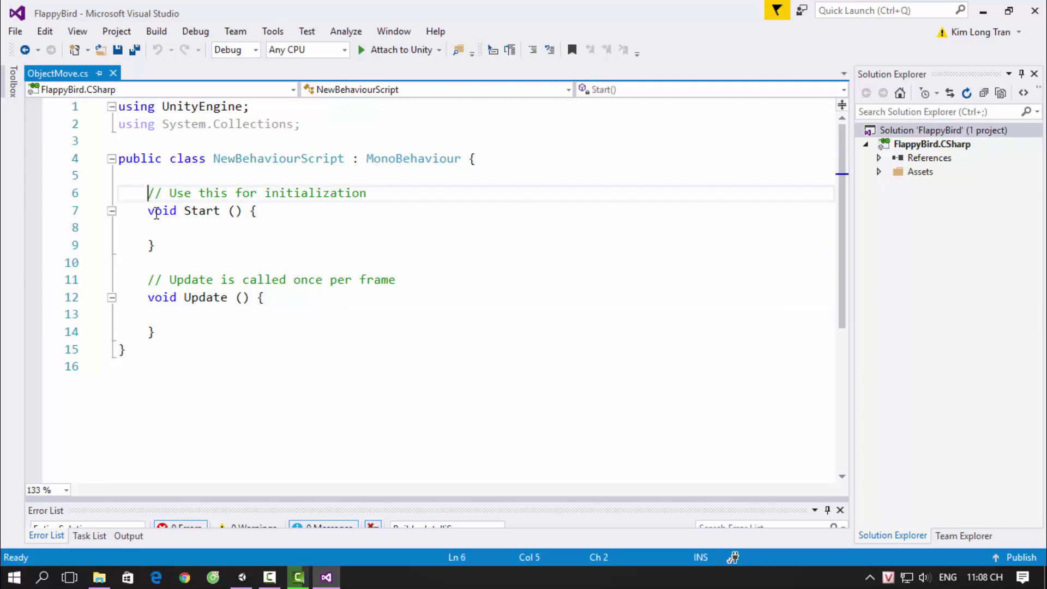
shift+click(198, 329)
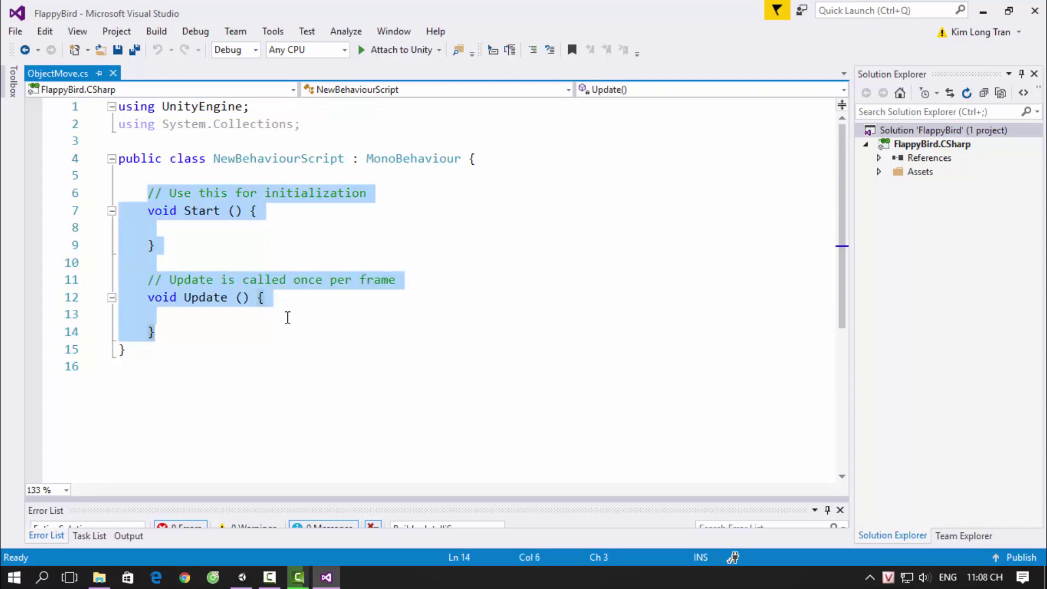
click(288, 318)
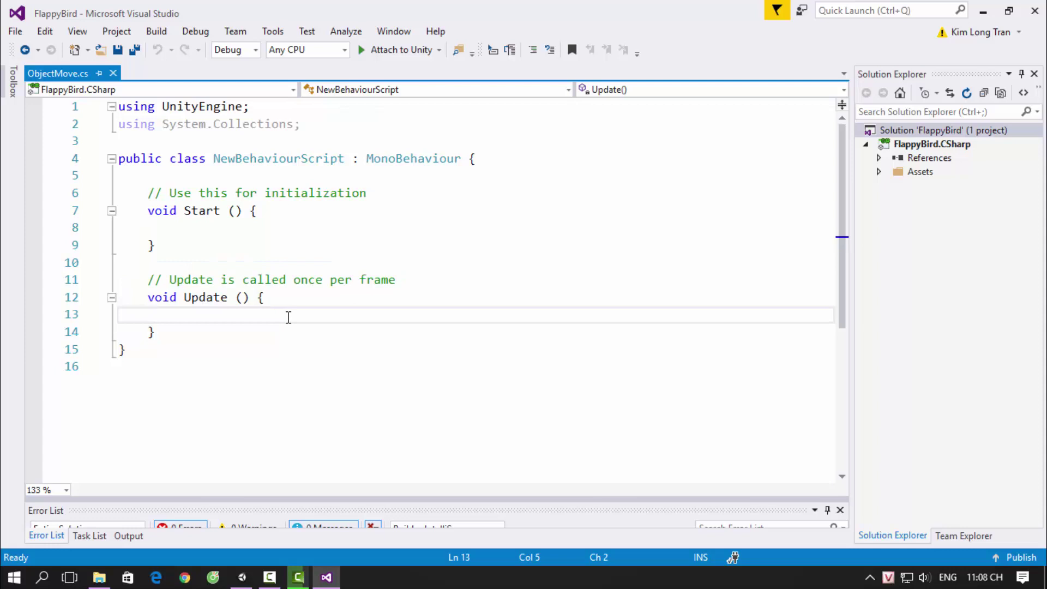
click(272, 225)
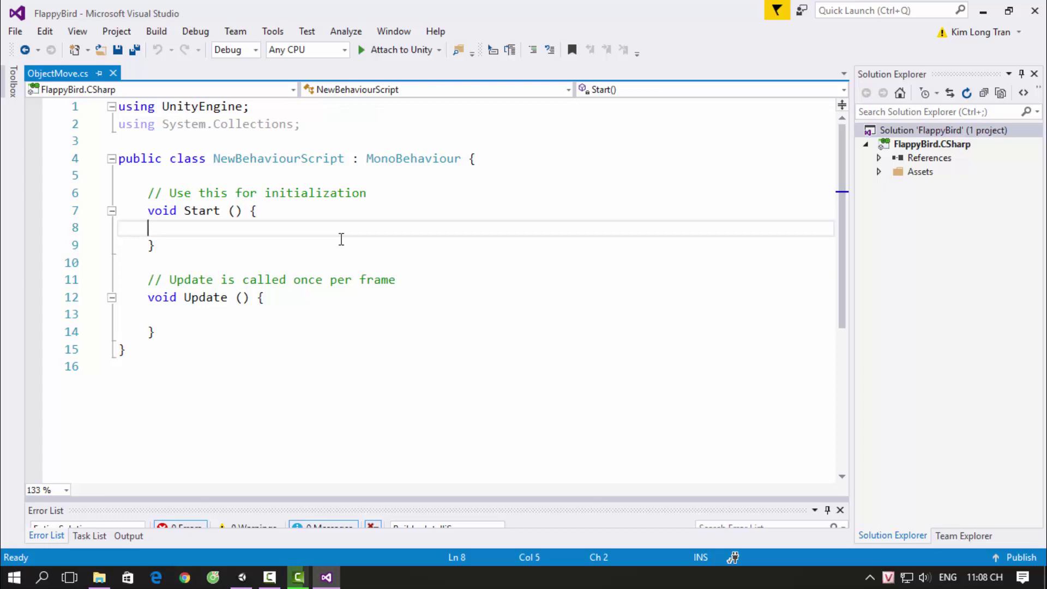
click(246, 314)
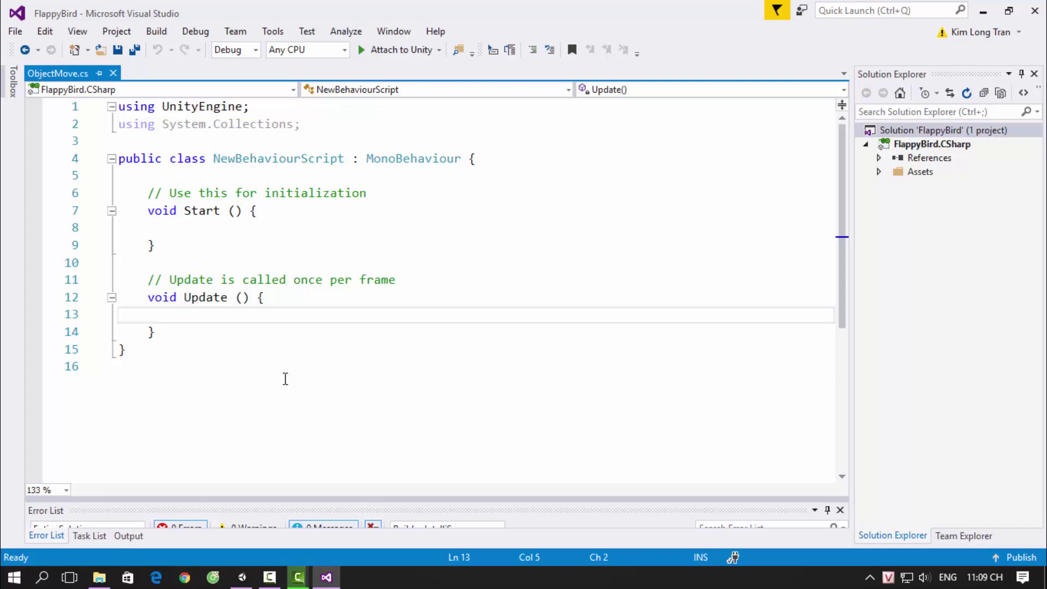
click(248, 227)
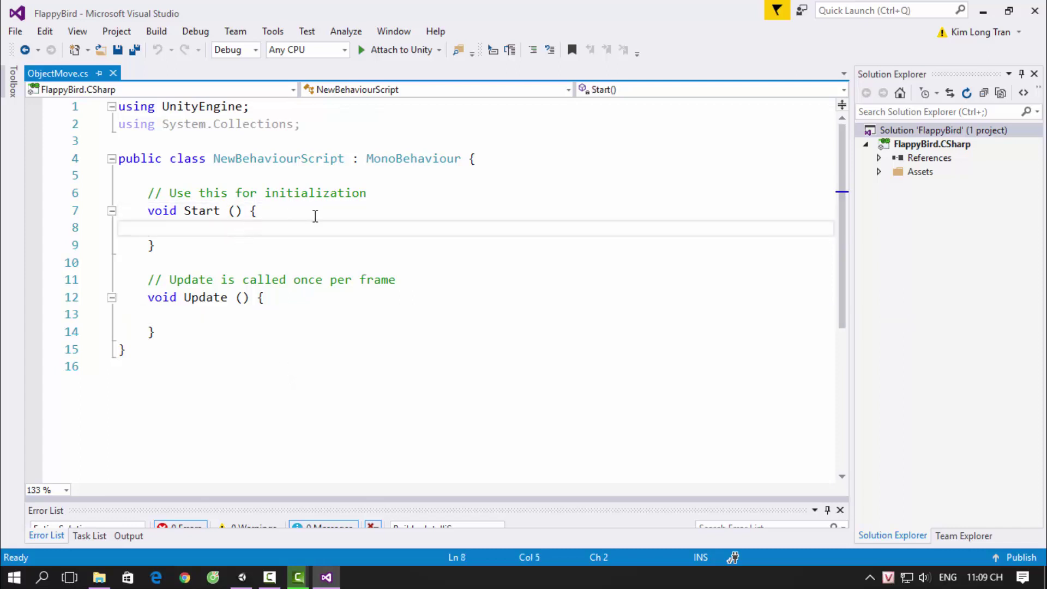
key(Tab)
text(game)
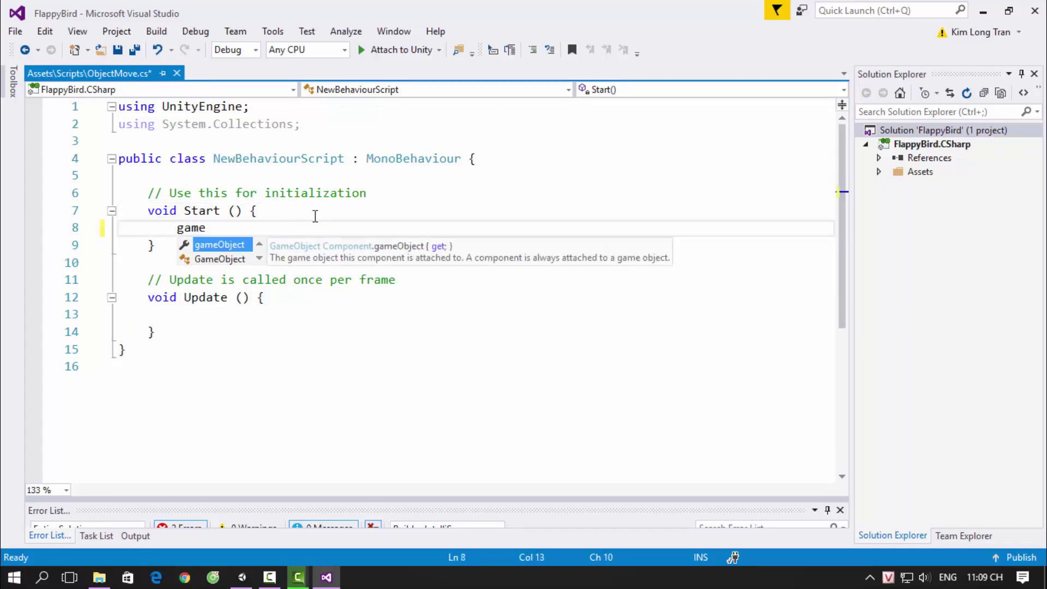
key(Tab)
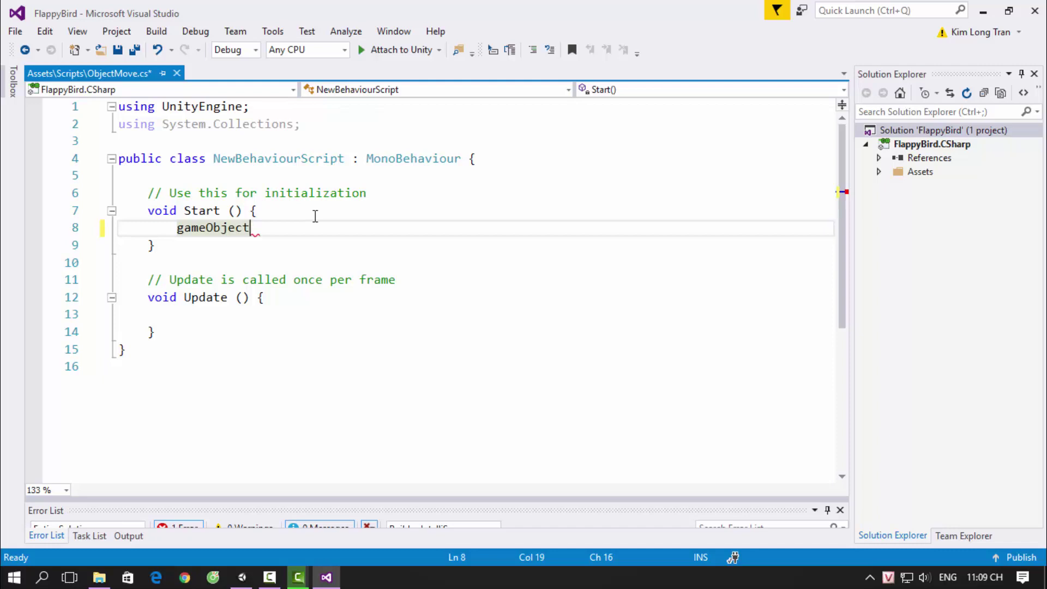
key(BackSpace)
key(BackSpace)
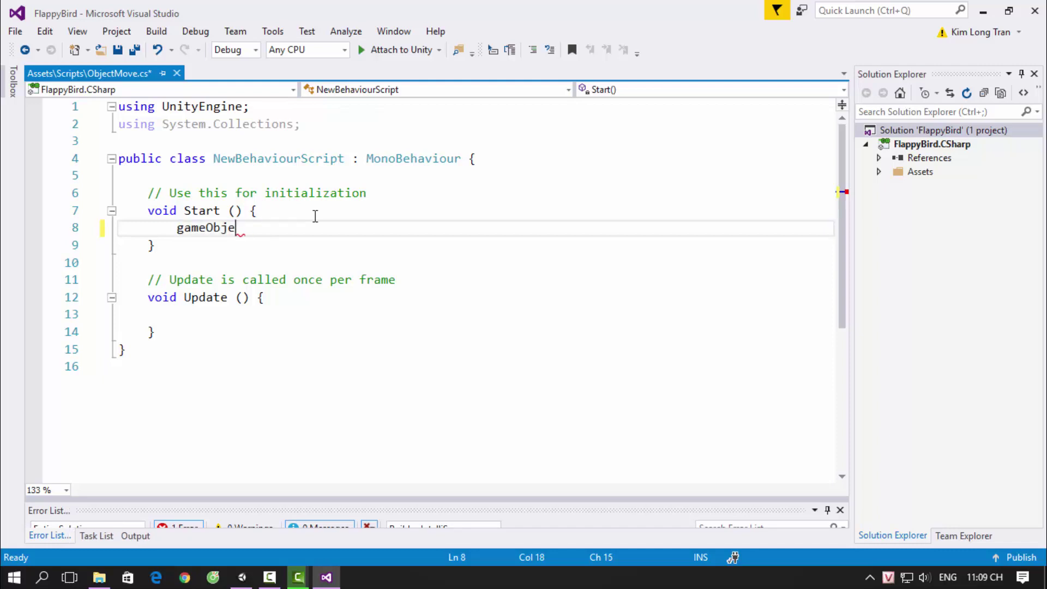
key(BackSpace)
key(BackSpace)
key(BackSpace)
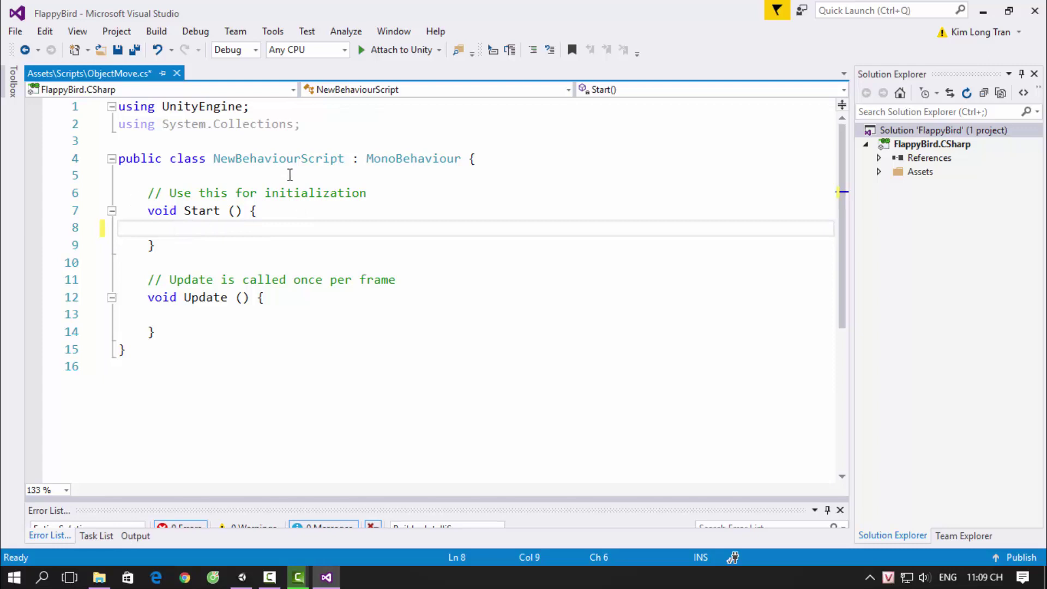
click(290, 175)
text(Game)
key(Tab)
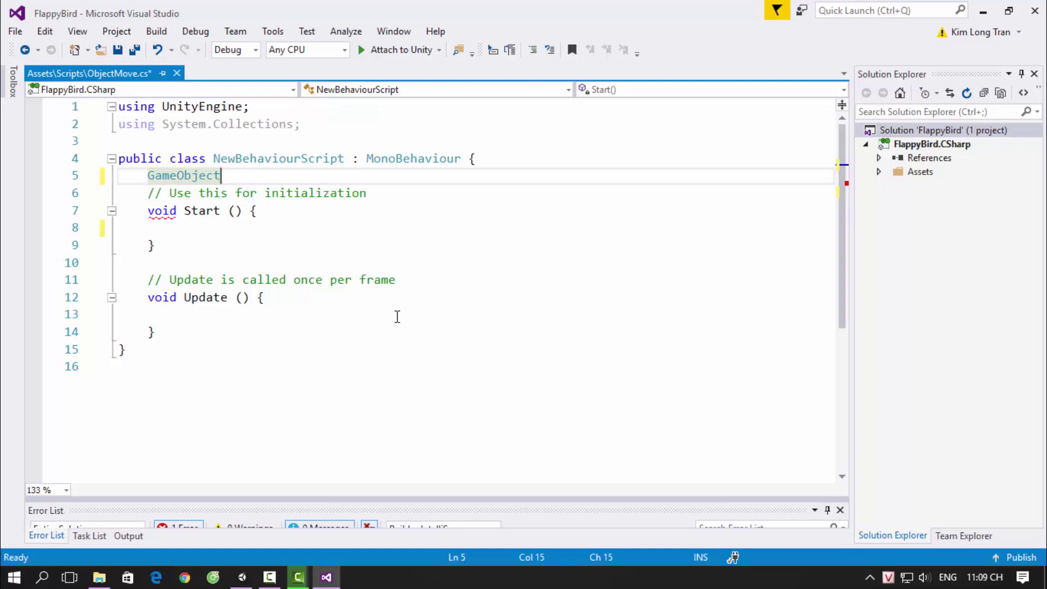
click(250, 583)
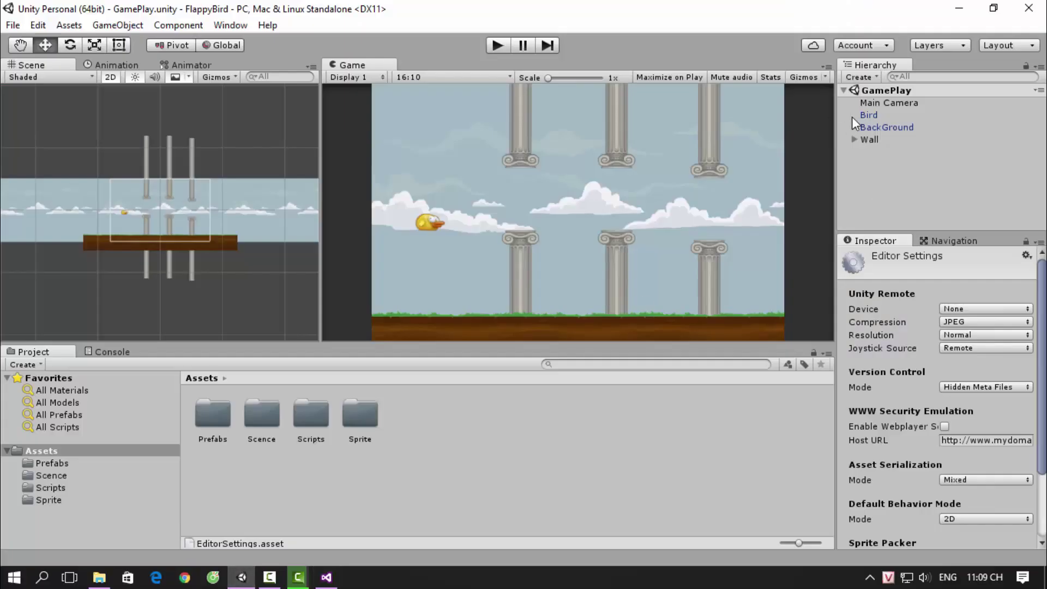
click(958, 8)
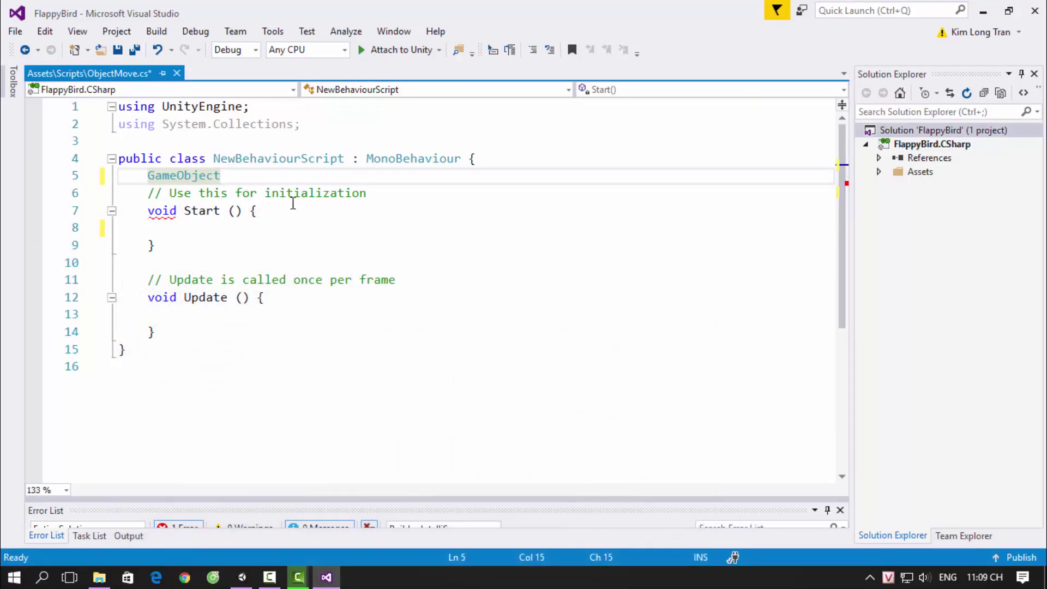
drag(148, 176, 241, 177)
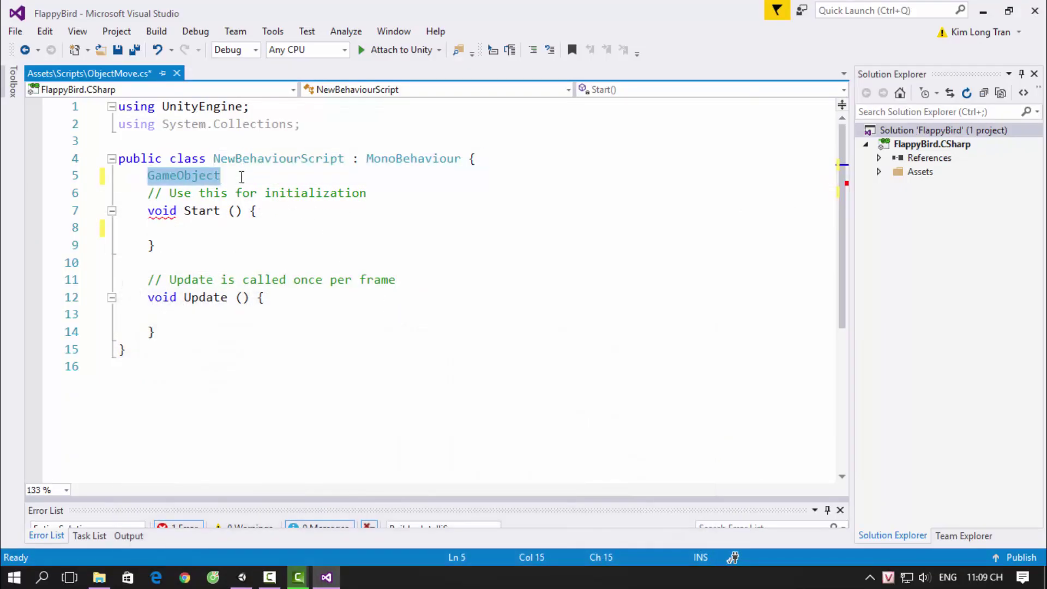
key(Delete)
click(251, 234)
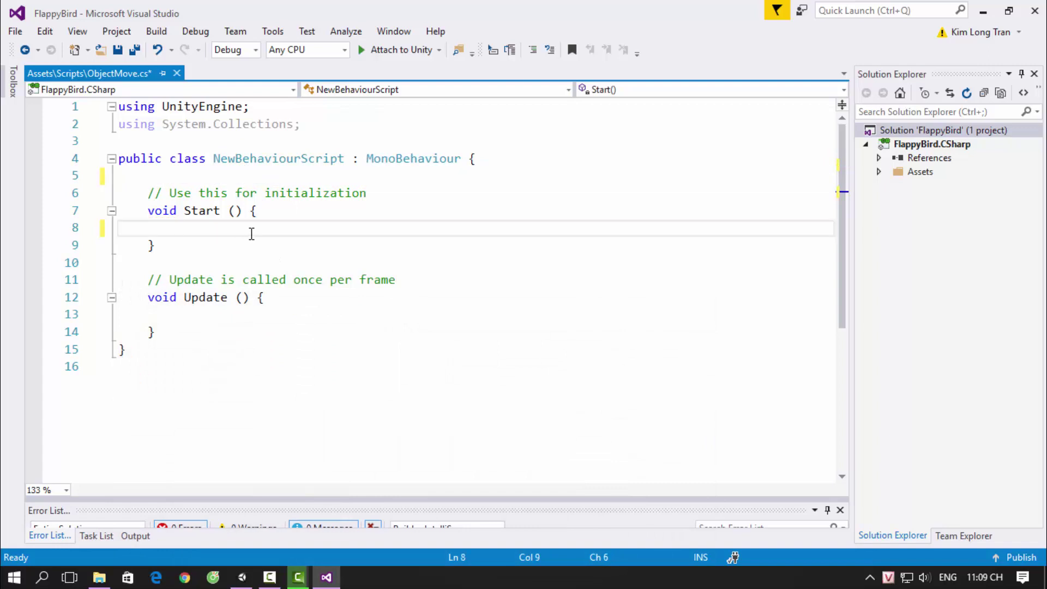
text(this.game)
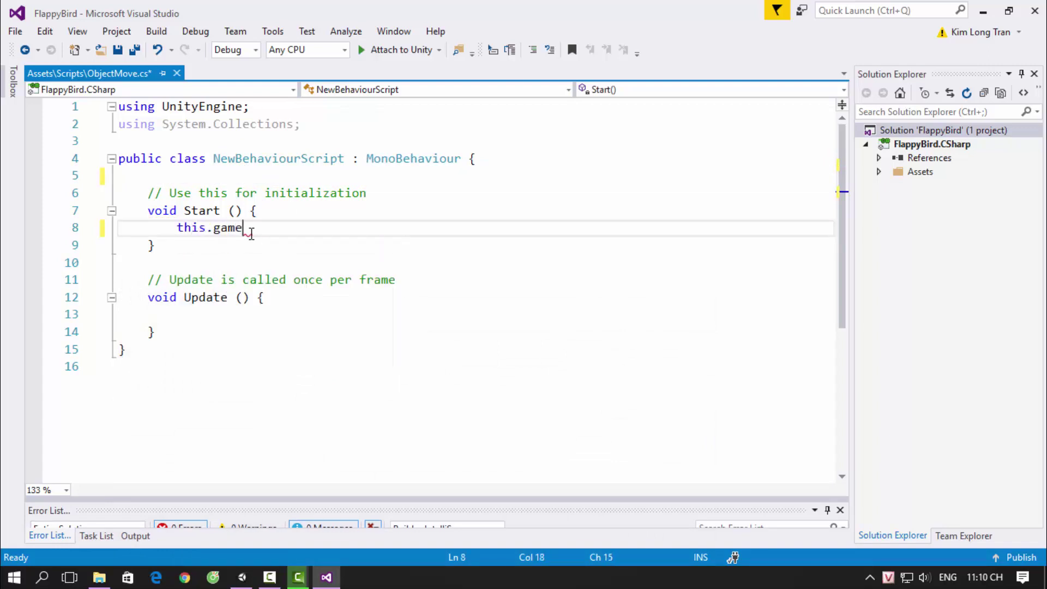
text(Object)
key(BackSpace)
key(BackSpace)
key(BackSpace)
key(BackSpace)
key(BackSpace)
key(BackSpace)
key(BackSpace)
key(BackSpace)
key(BackSpace)
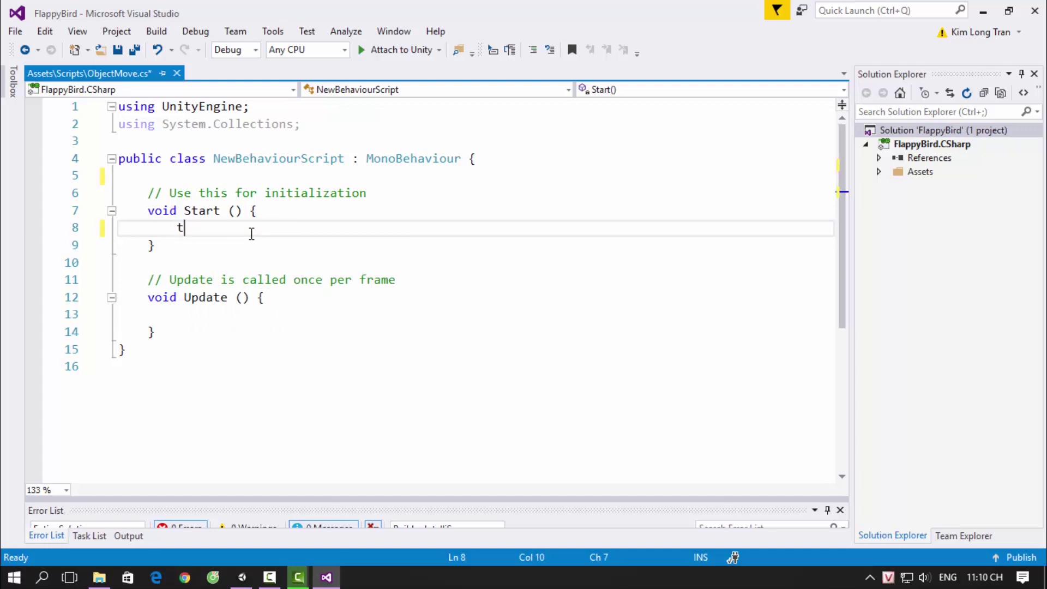
text(transform)
key(Escape)
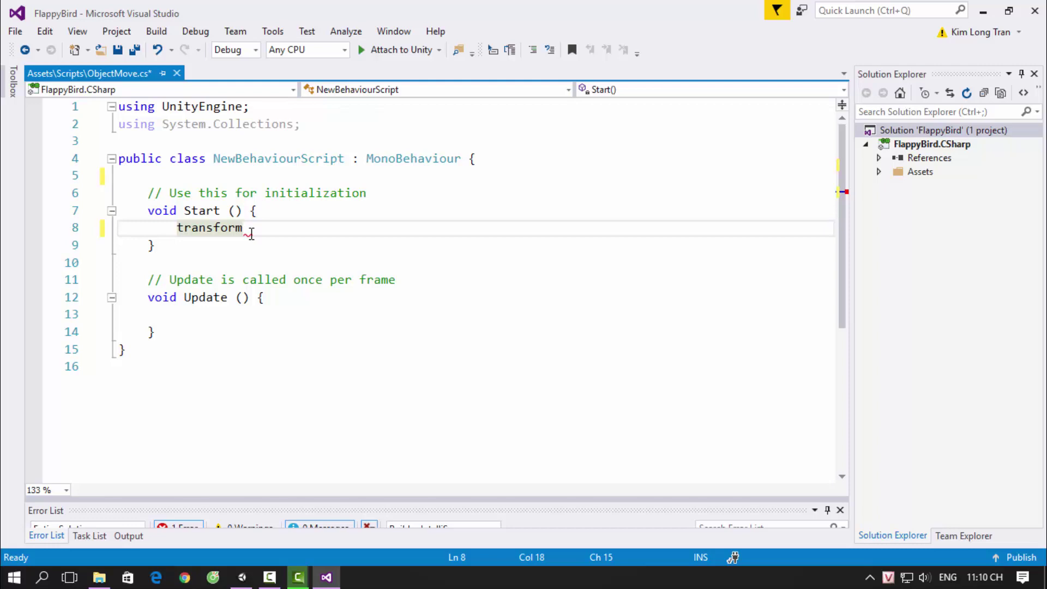
mouse_move(244, 228)
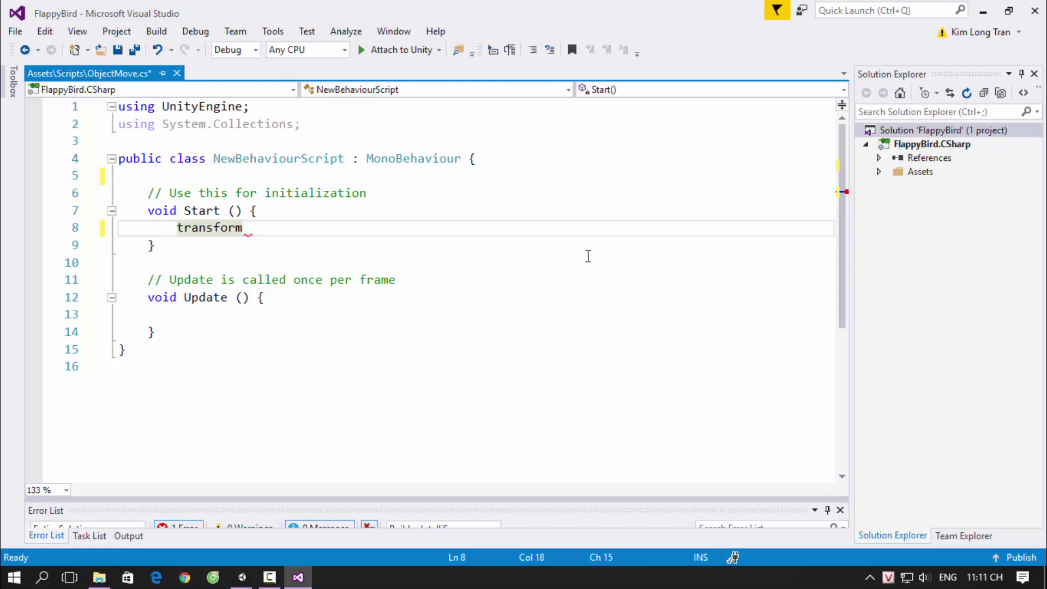
key(BackSpace)
key(BackSpace)
key(BackSpace)
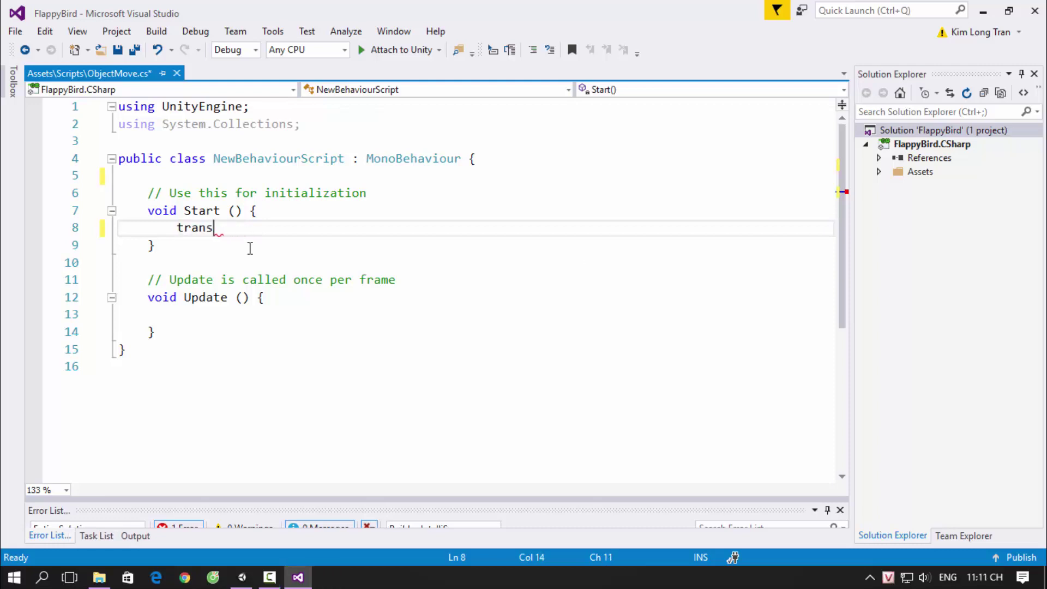
key(BackSpace)
key(BackSpace)
key(BackSpace)
key(BackSpace)
key(BackSpace)
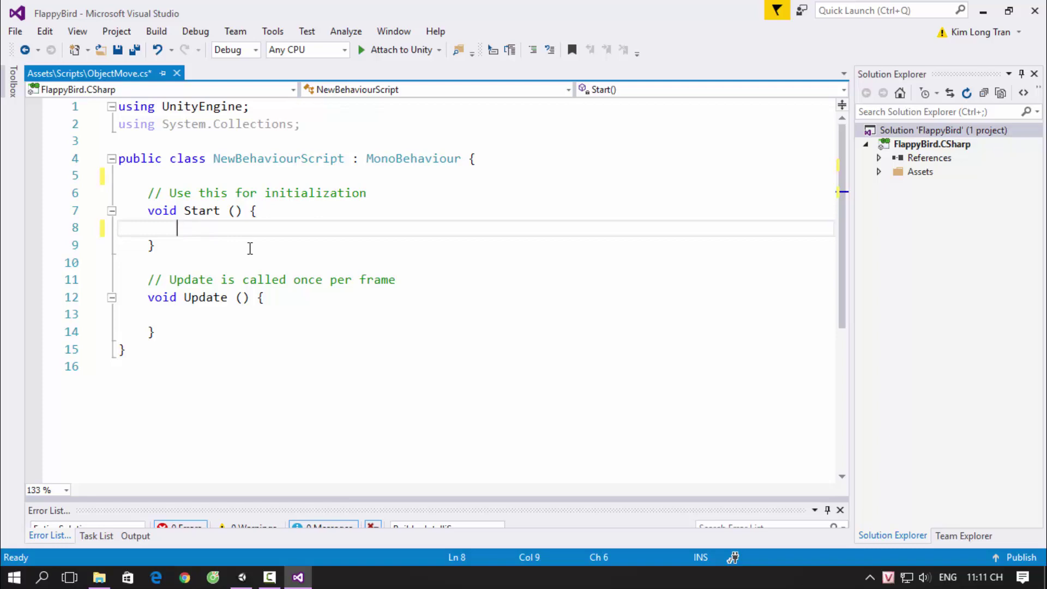
click(241, 578)
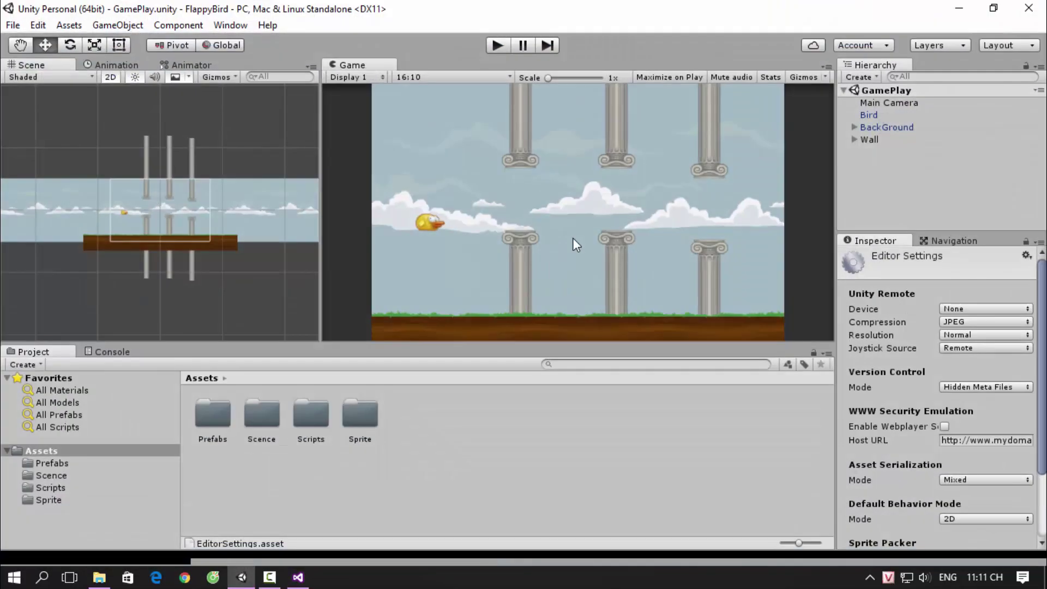
click(877, 129)
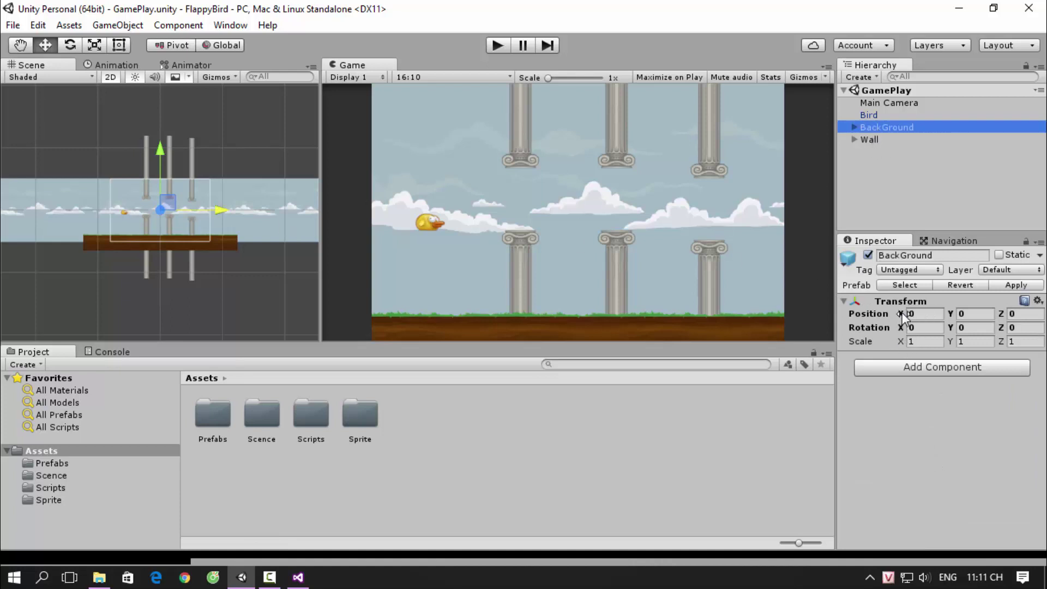
mouse_move(902, 313)
mouse_down()
mouse_move(856, 310)
mouse_move(980, 325)
mouse_move(771, 315)
mouse_move(927, 312)
mouse_up()
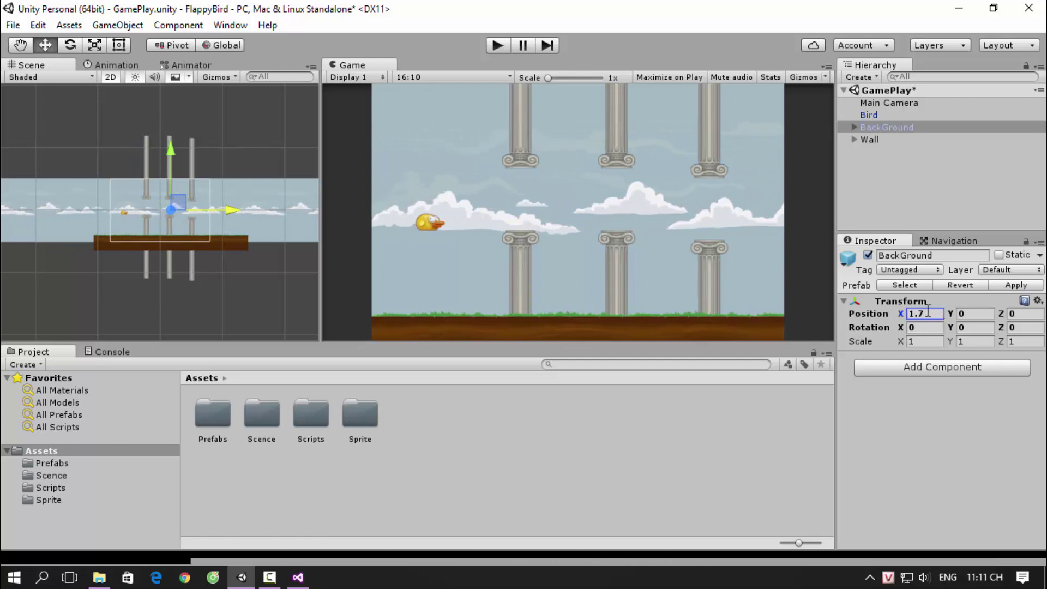
text(0)
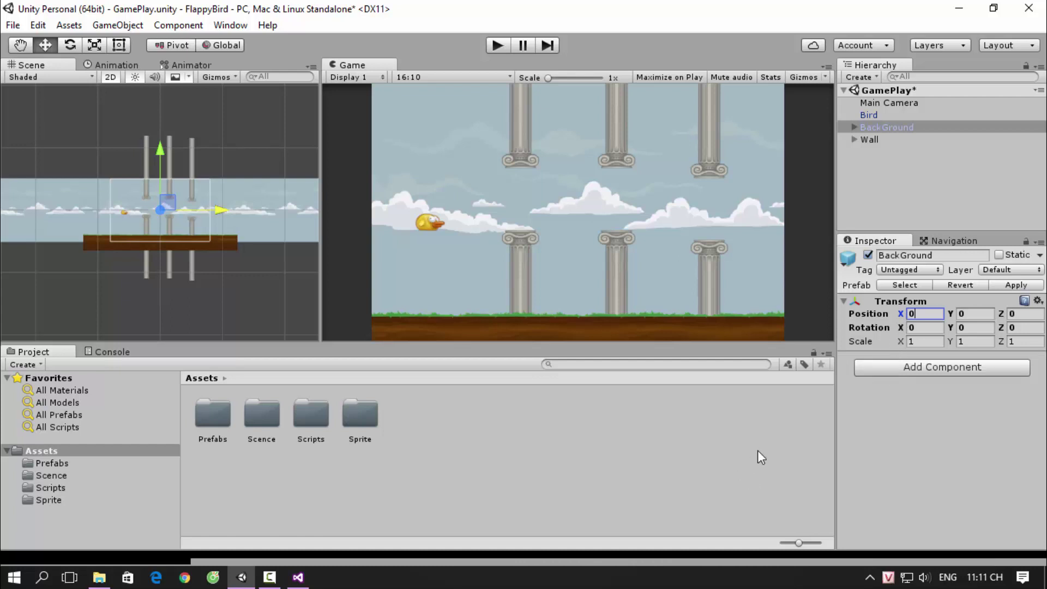
Begin an indented line in Update with transform.position using autocomplete
click(311, 583)
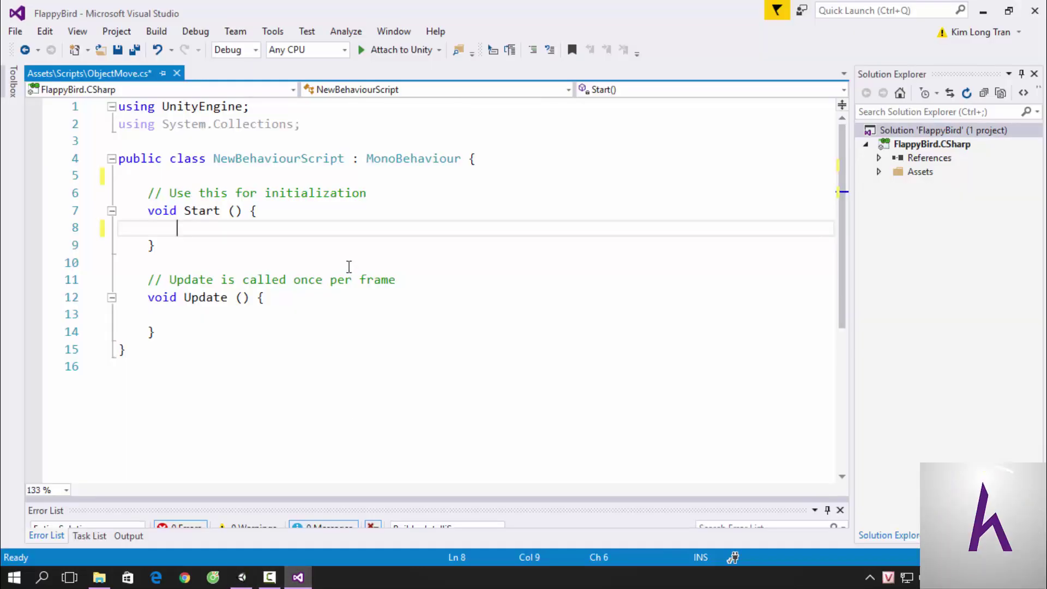
click(267, 317)
key(Tab)
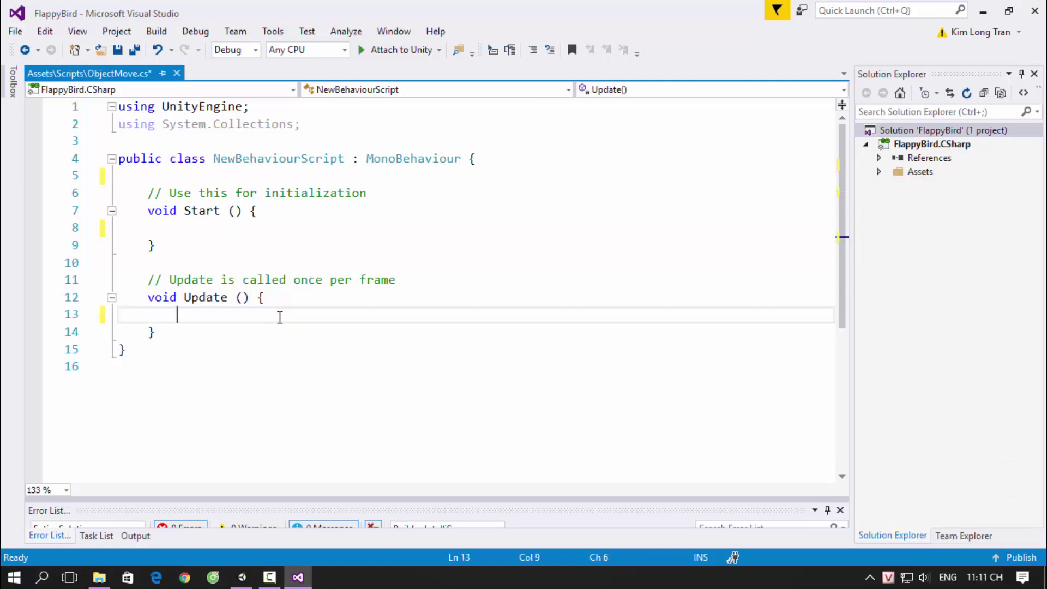
text(tra)
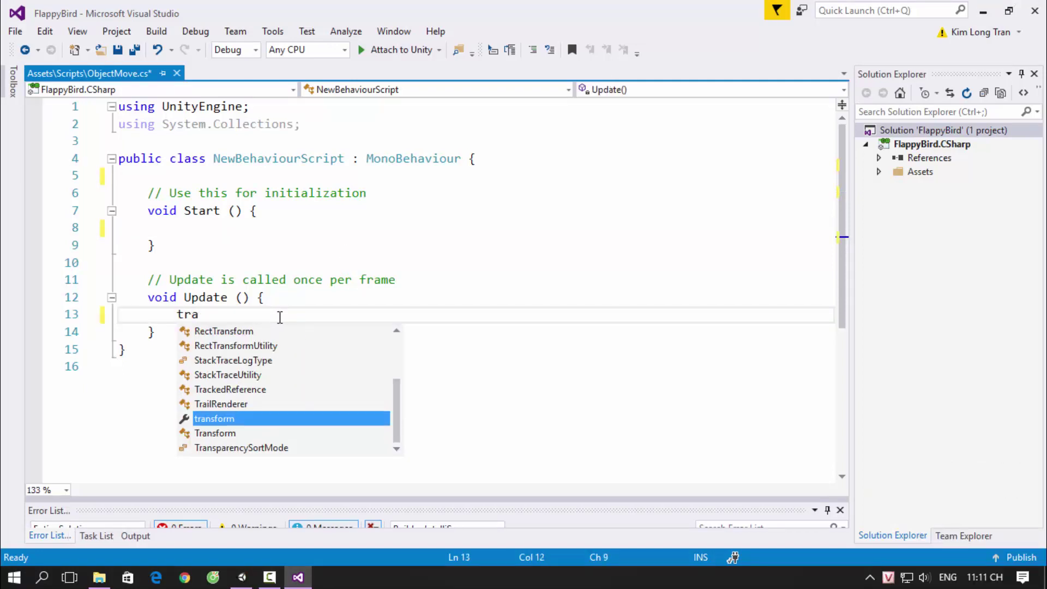
key(Tab)
text(.)
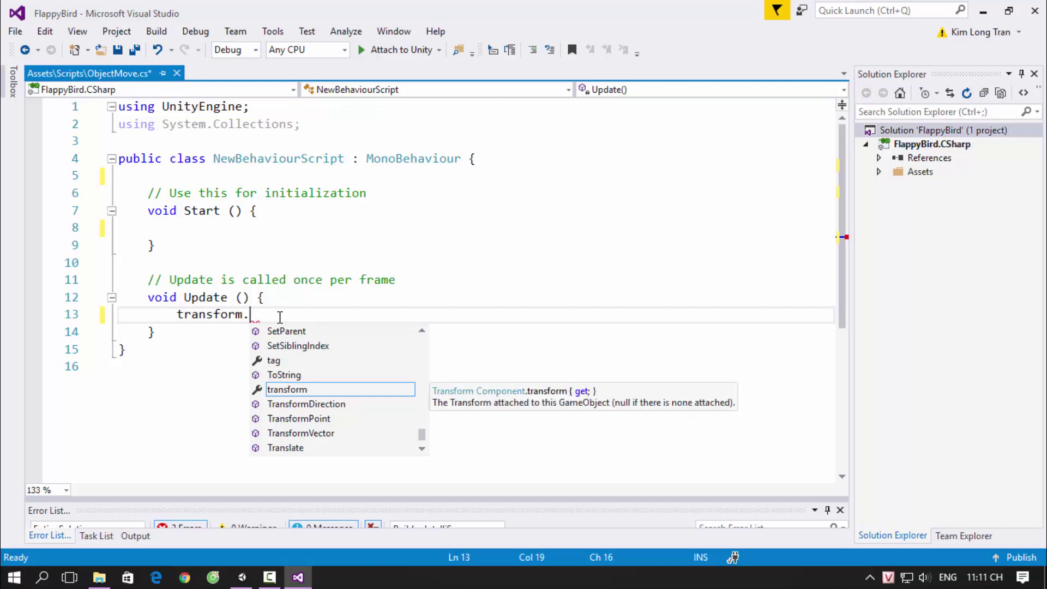
text(po)
key(Tab)
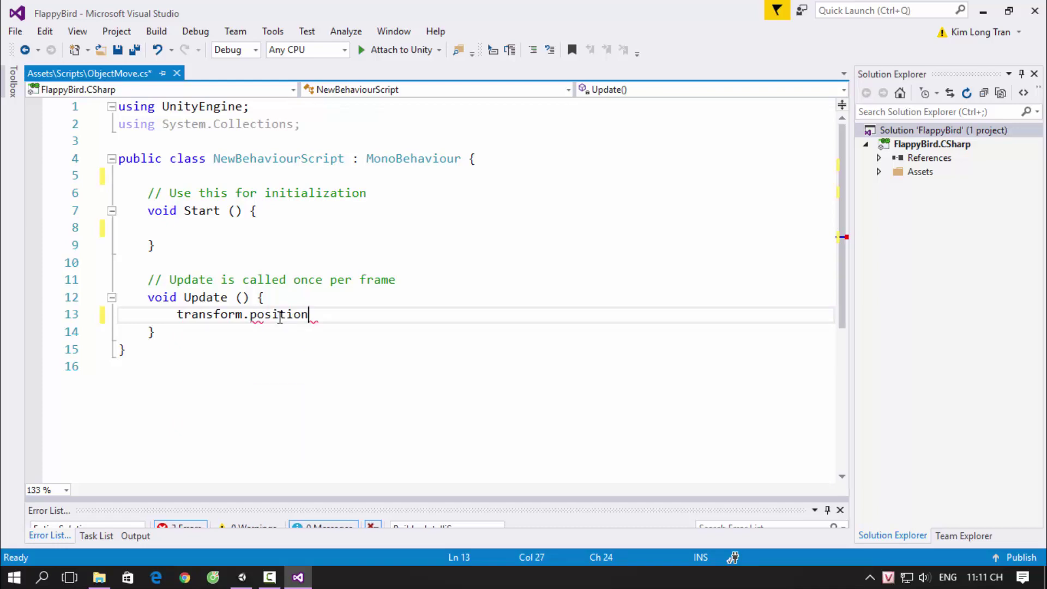
Try a transform.position.x--; decrement, then trim it back to transform.position
click(242, 577)
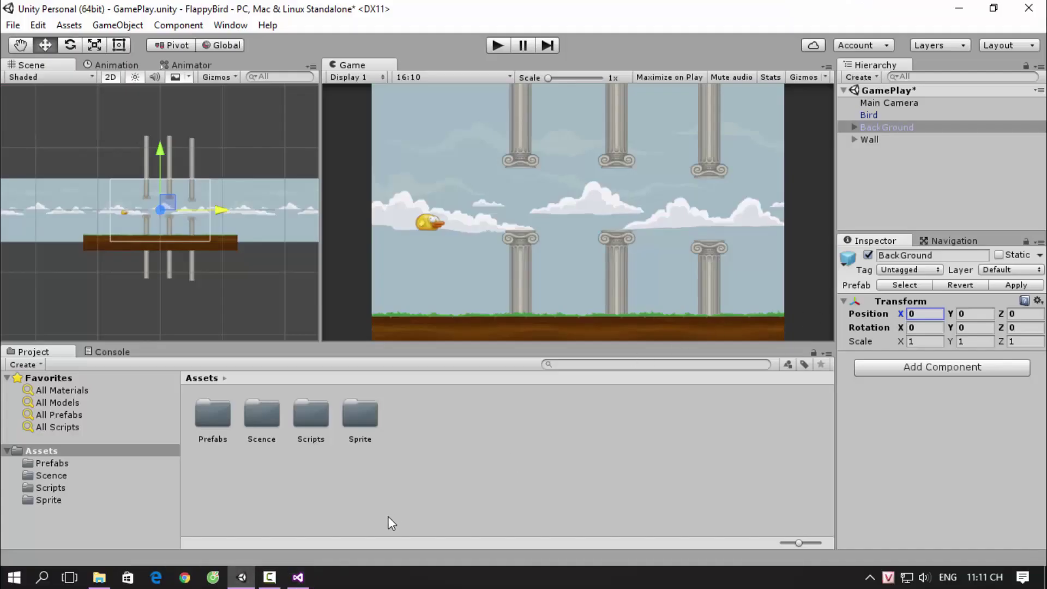
key(alt+Tab)
text(.)
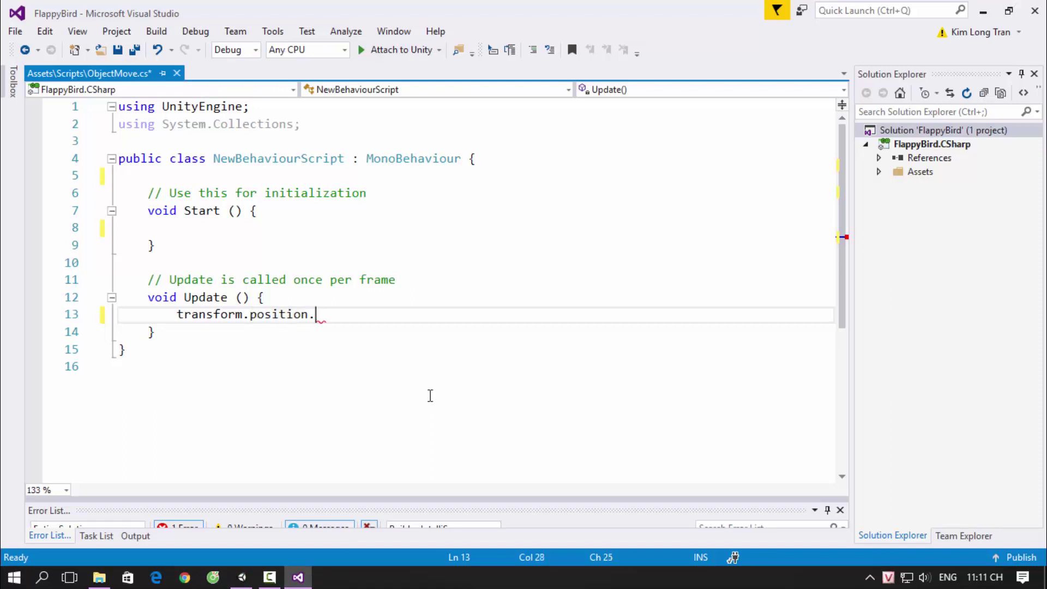
text(x)
key(Escape)
text(--;)
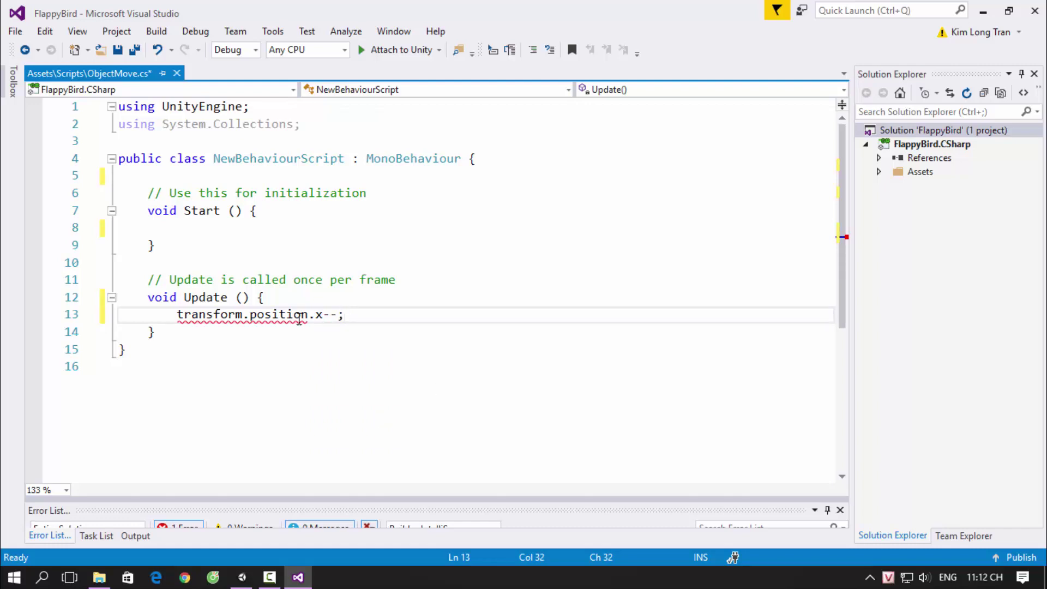
mouse_move(320, 319)
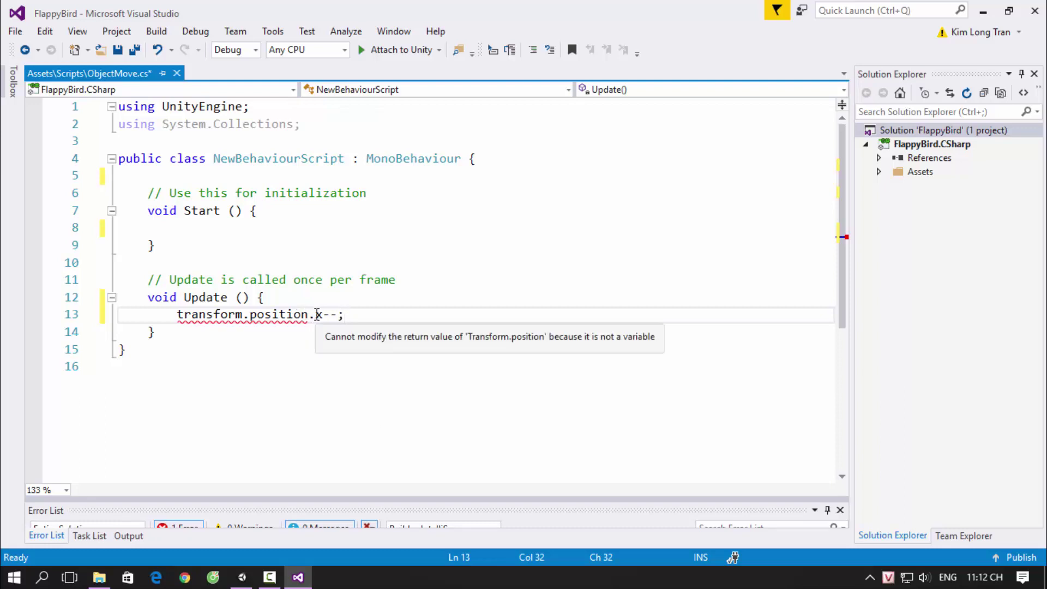
key(shift+Left)
key(shift+Left)
key(shift+Left)
key(BackSpace)
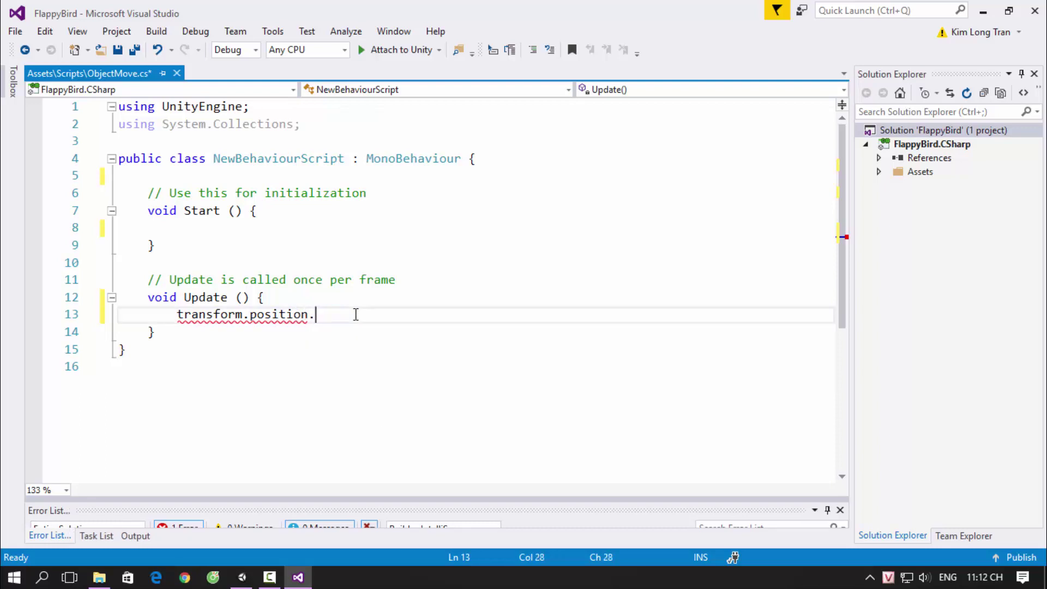
text(.)
key(BackSpace)
key(BackSpace)
text(.)
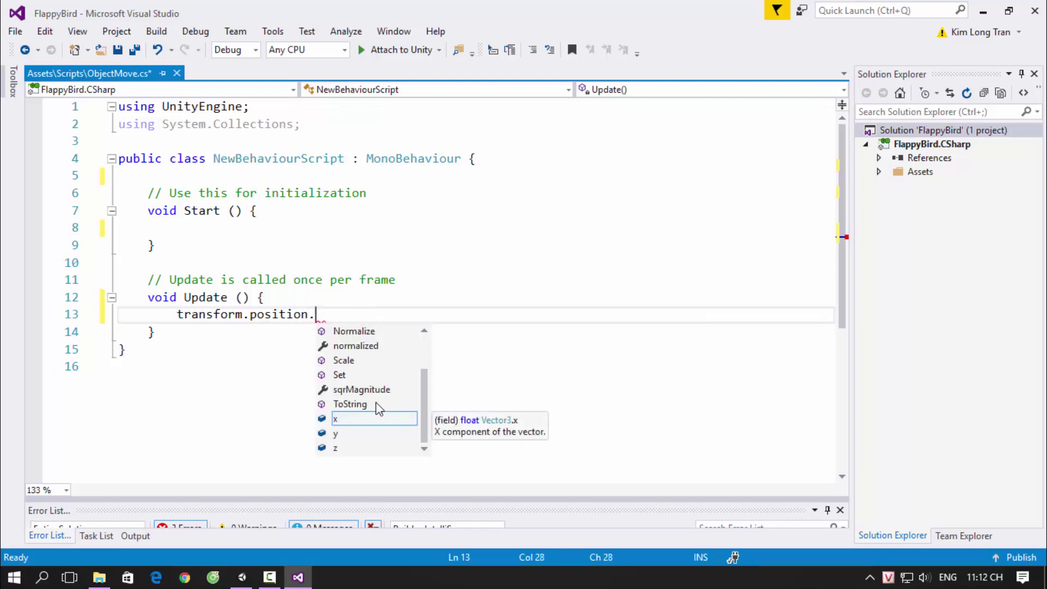
Extend the line to transform.position = new Vector3, fixing the 'new' typo
scroll(376, 401, up, 1)
scroll(382, 407, down, 1)
key(BackSpace)
text(= nw)
key(BackSpace)
key(BackSpace)
text(e)
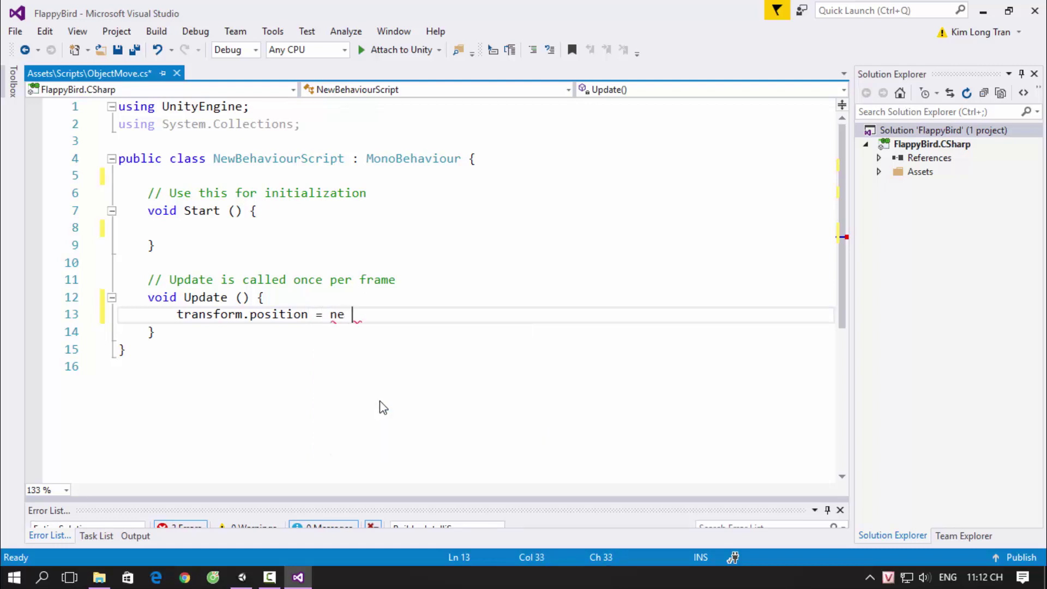
key(BackSpace)
text(w)
key(Tab)
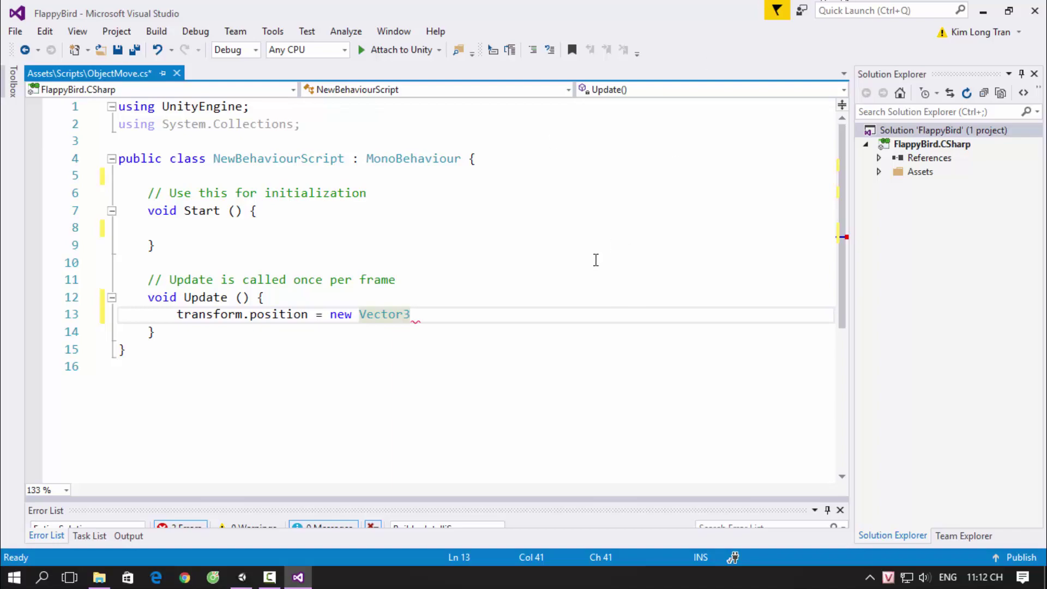
Check BackGround's Position Z in Unity's Inspector before returning to the script
click(241, 577)
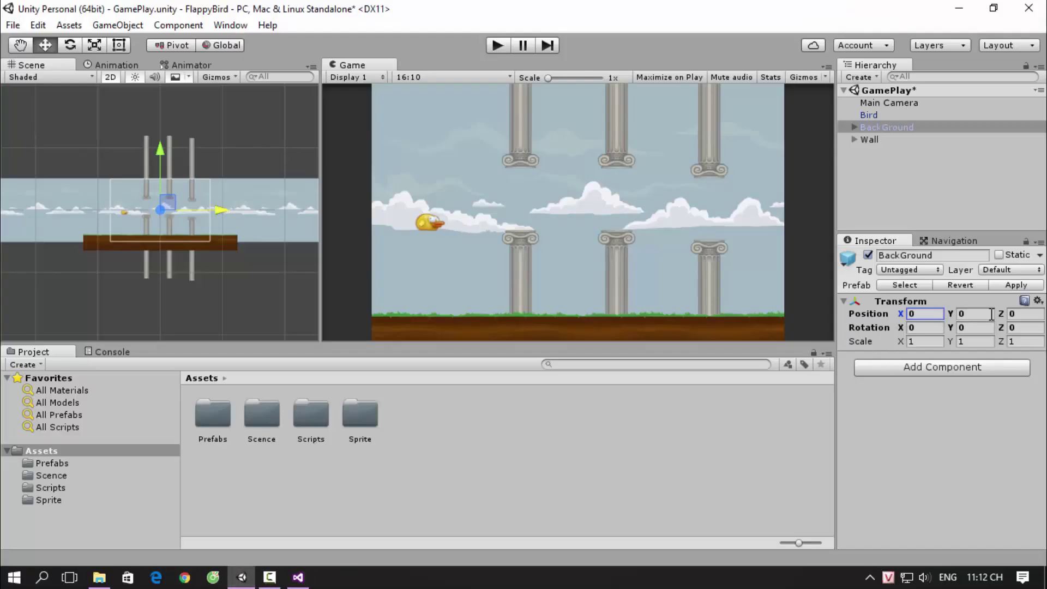
click(1018, 313)
click(296, 578)
text(transform.position = new Vector3)
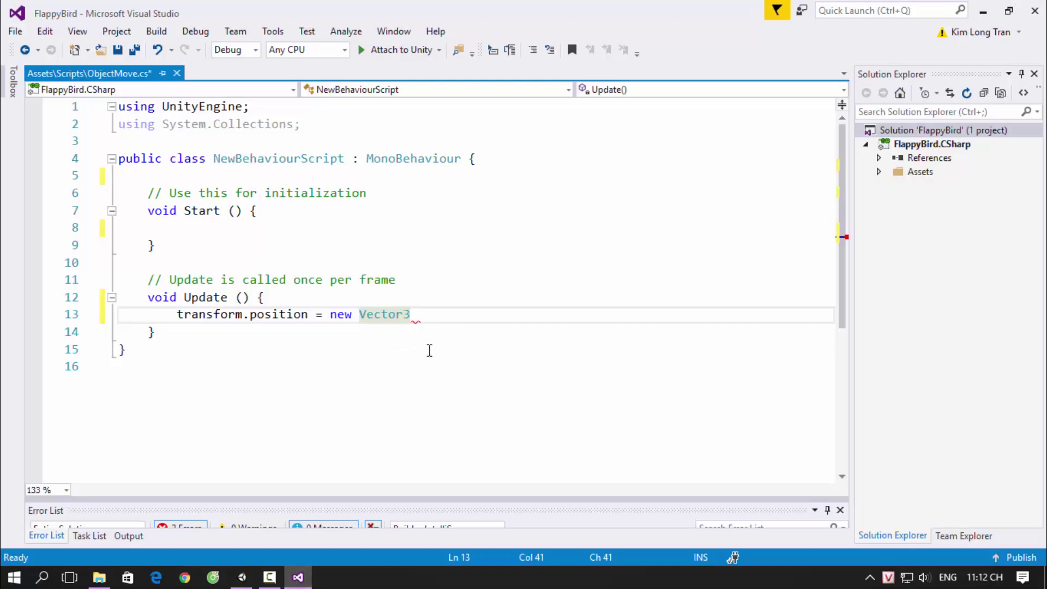
Fill the Vector3 arguments with transform.position - 1, transform.position and 0
text(();)
key(Left)
key(Left)
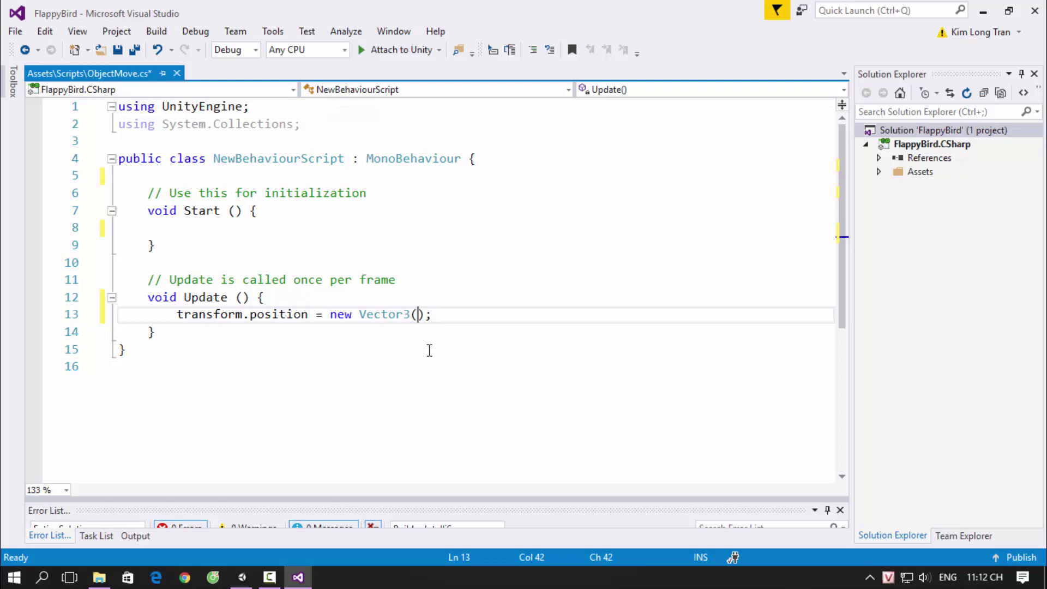
text(transform.)
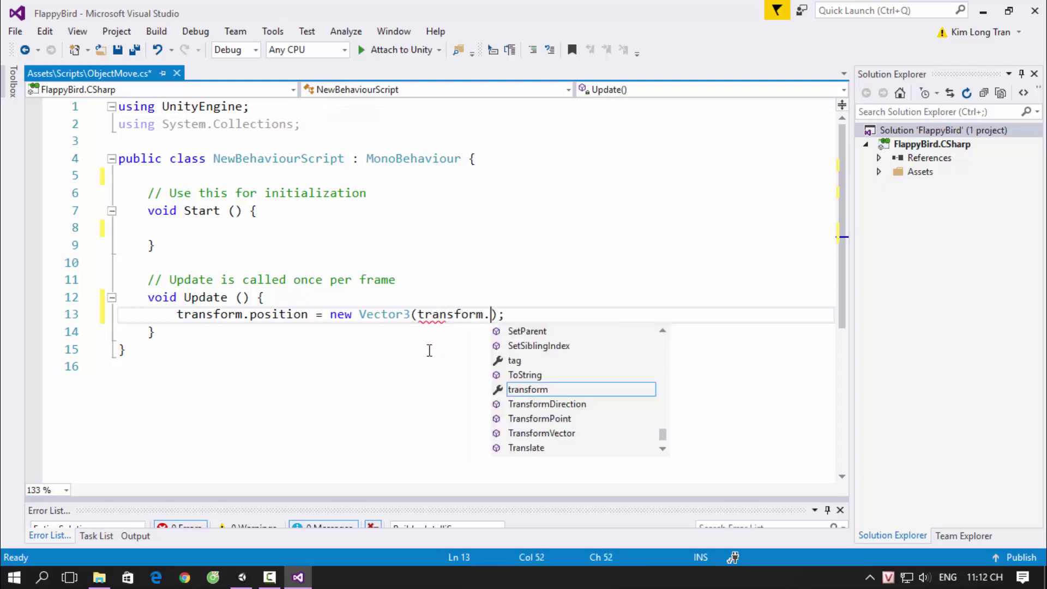
text(po)
key(Tab)
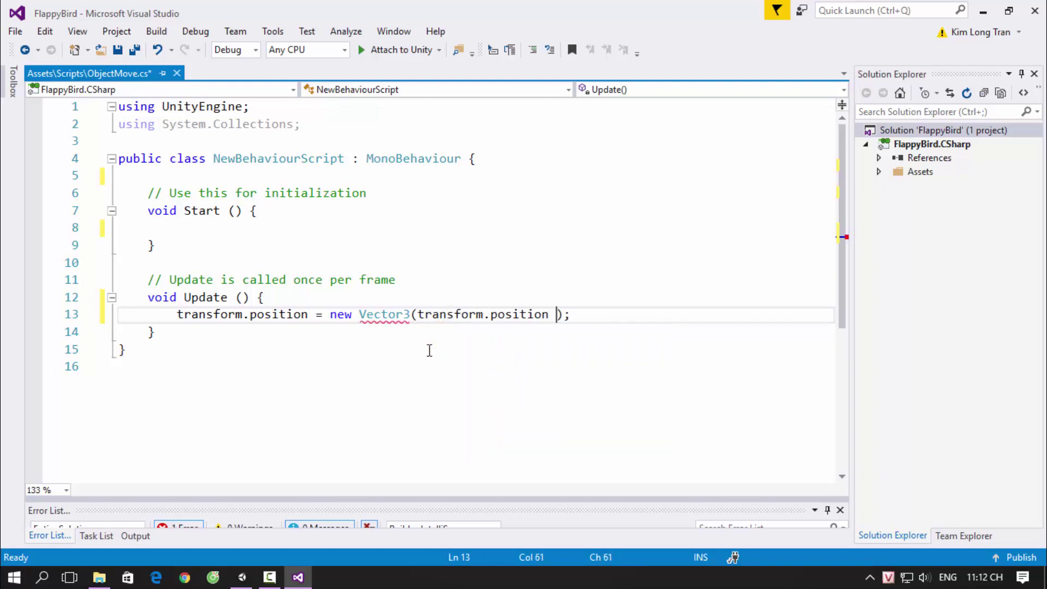
text(- 1, )
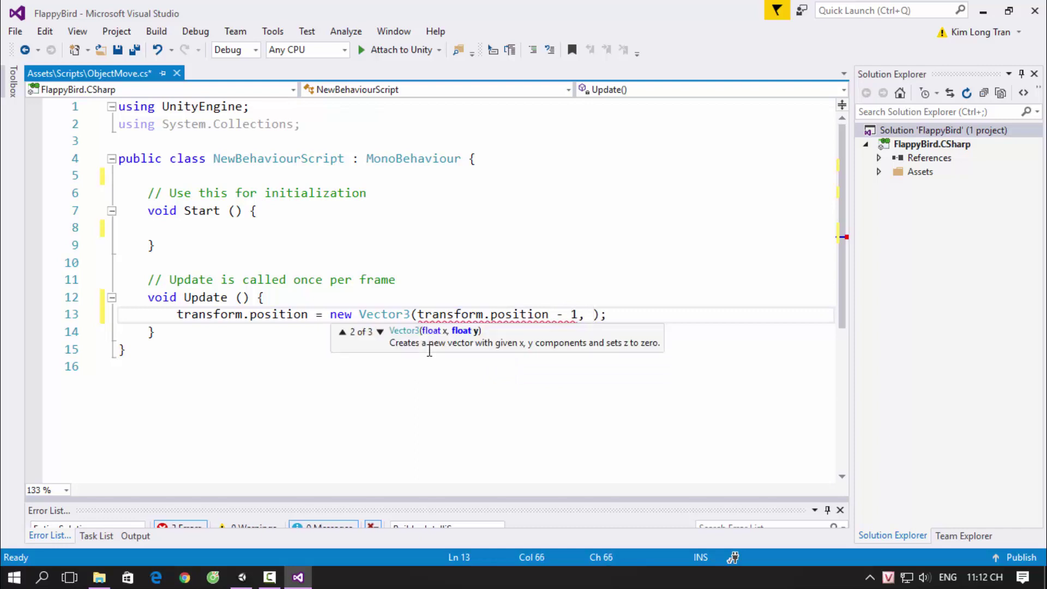
text(transform.po)
key(Tab)
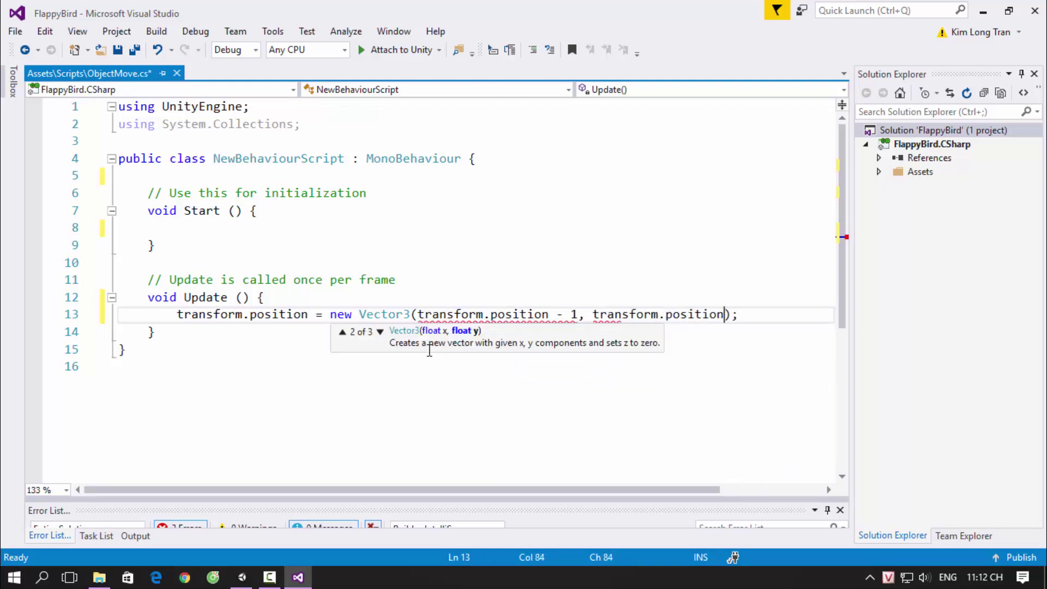
text(, 0)
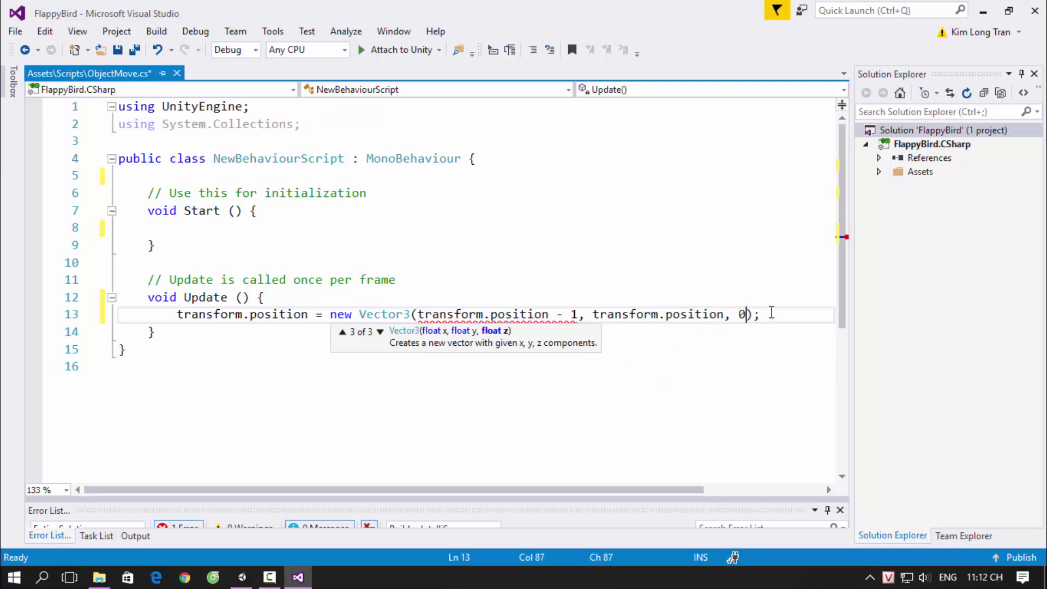
Add .x and .y to the two position arguments and save ObjectMove.cs
click(771, 312)
click(549, 315)
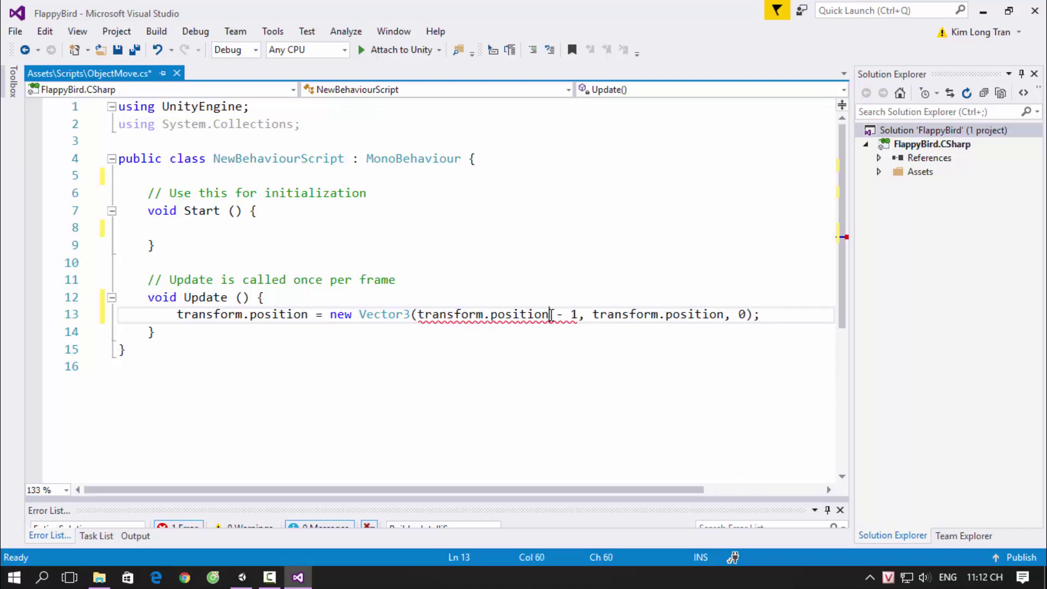
text(.x)
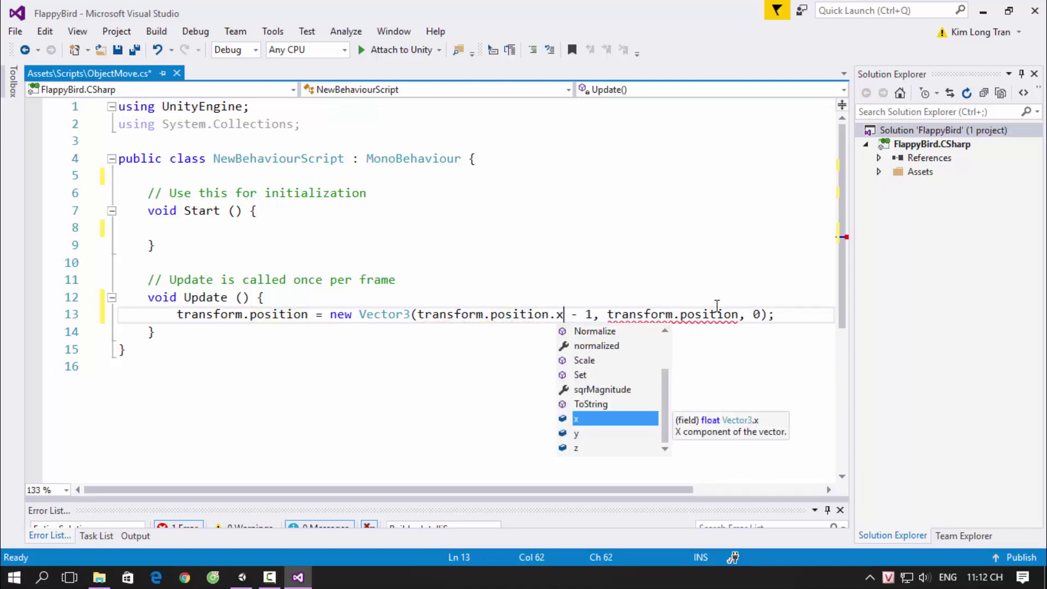
click(736, 314)
text(.y)
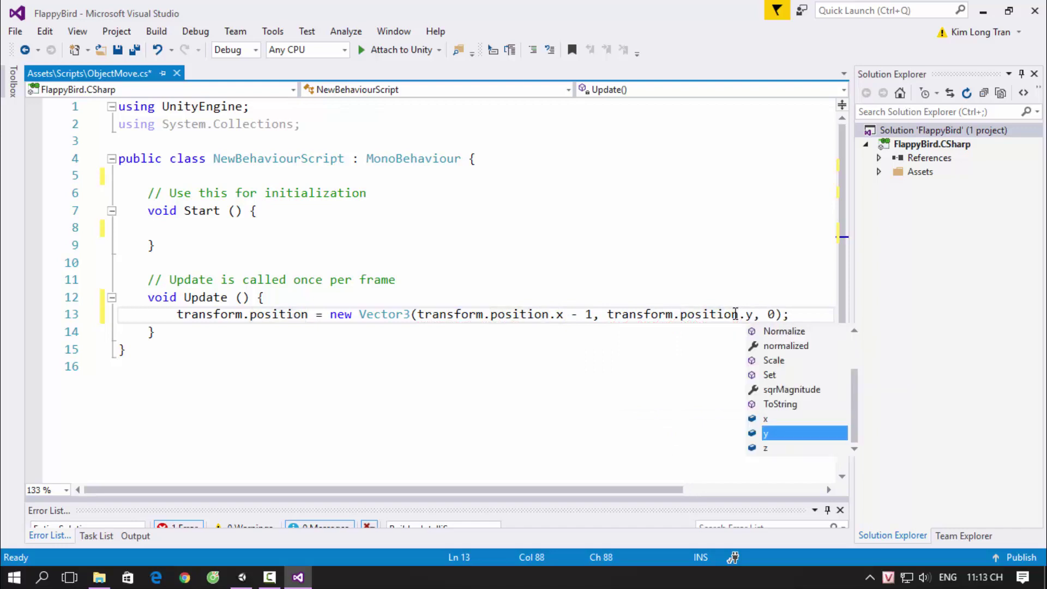
click(674, 296)
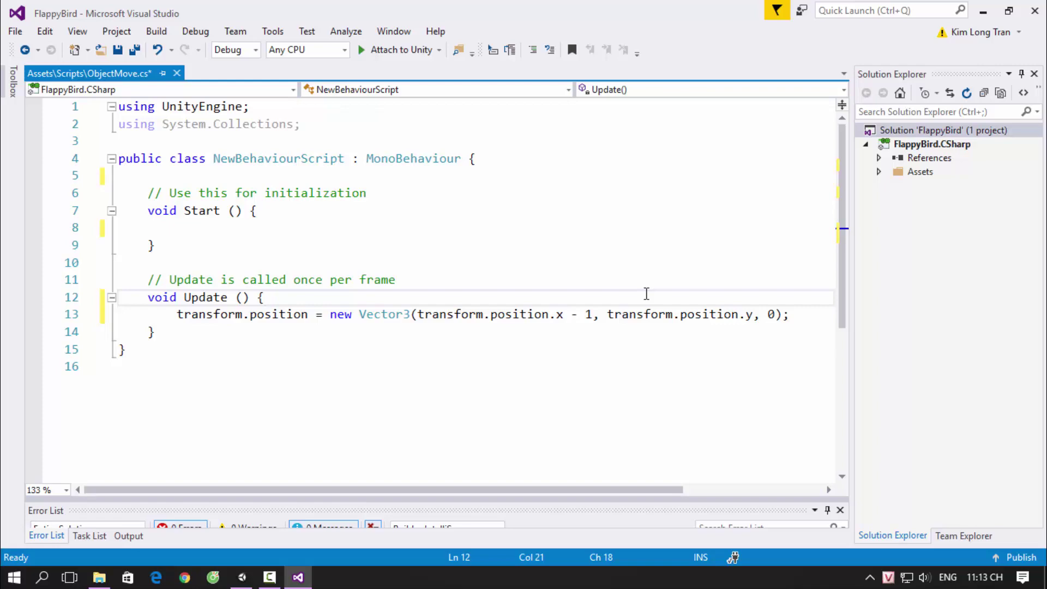
key(ctrl+s)
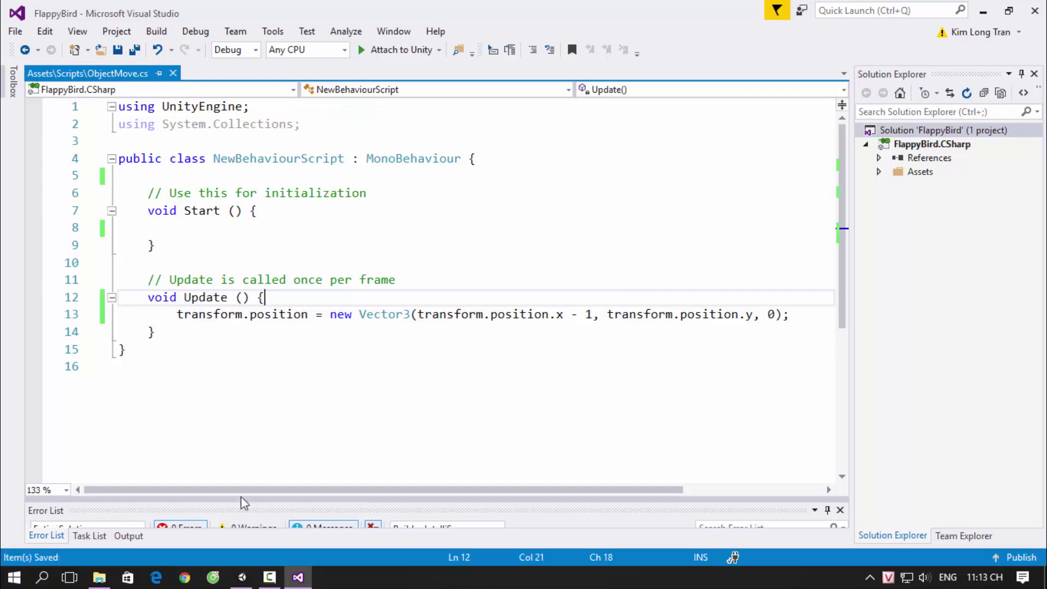
Open the Scripts folder in Unity's Project panel to show ObjectMove
click(244, 580)
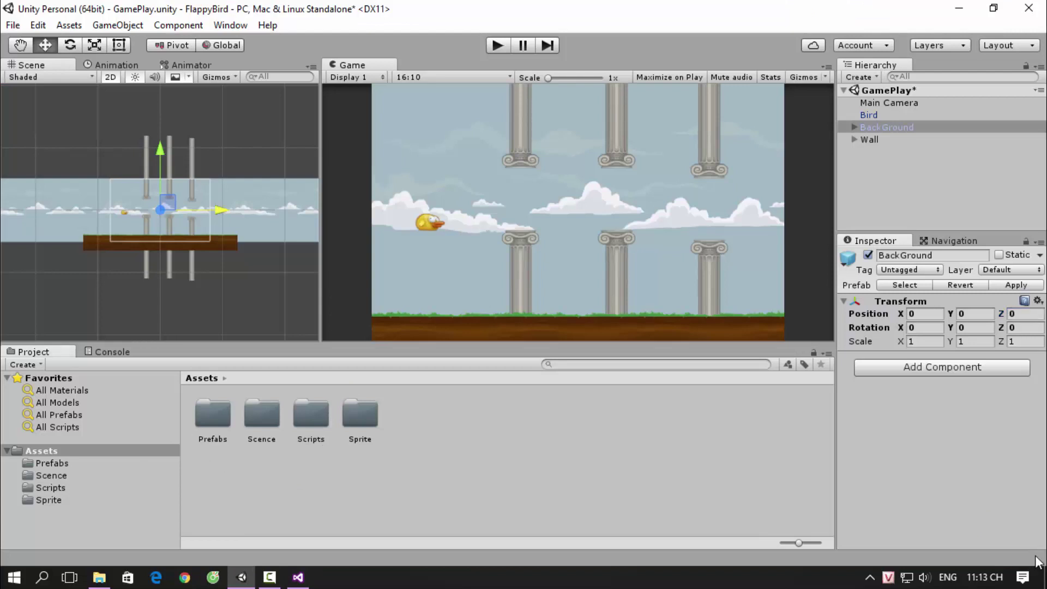
click(312, 413)
double_click(312, 413)
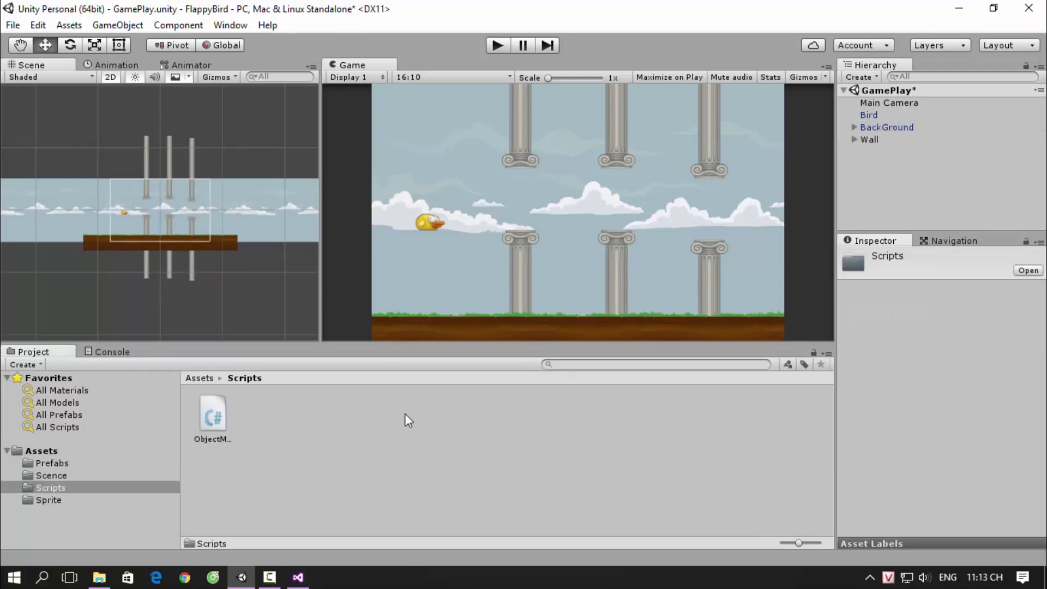
key(alt+Tab)
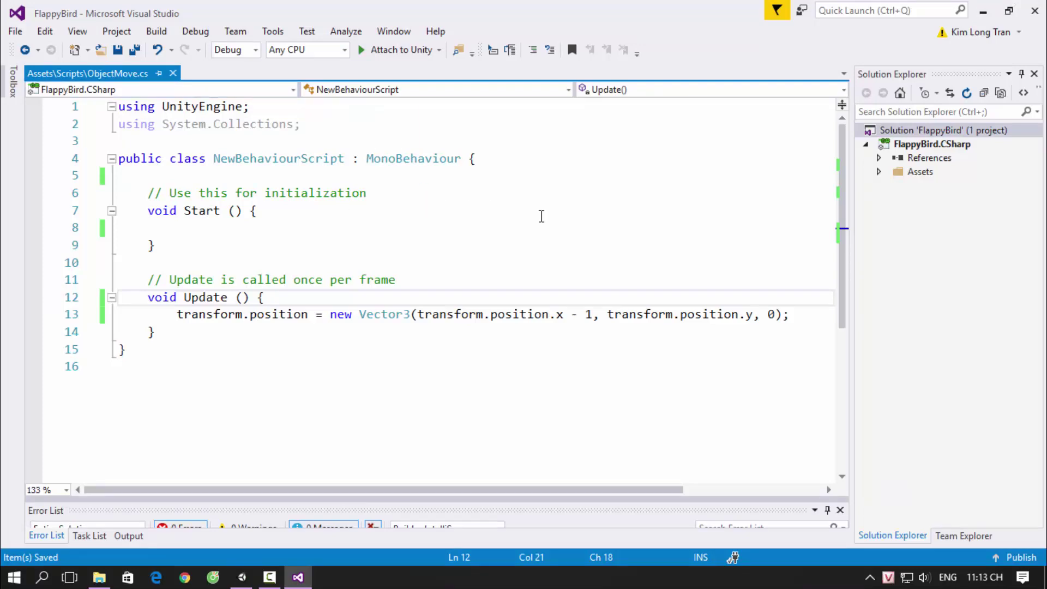
click(994, 8)
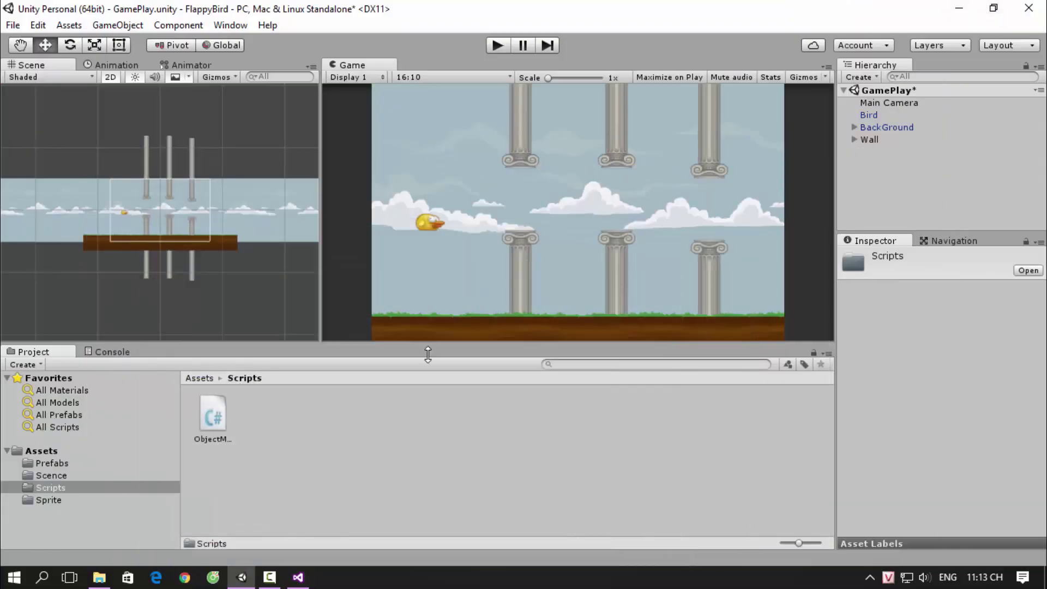
Drag ObjectMove onto the selected BackGround and dismiss the can't-add-script error
click(875, 125)
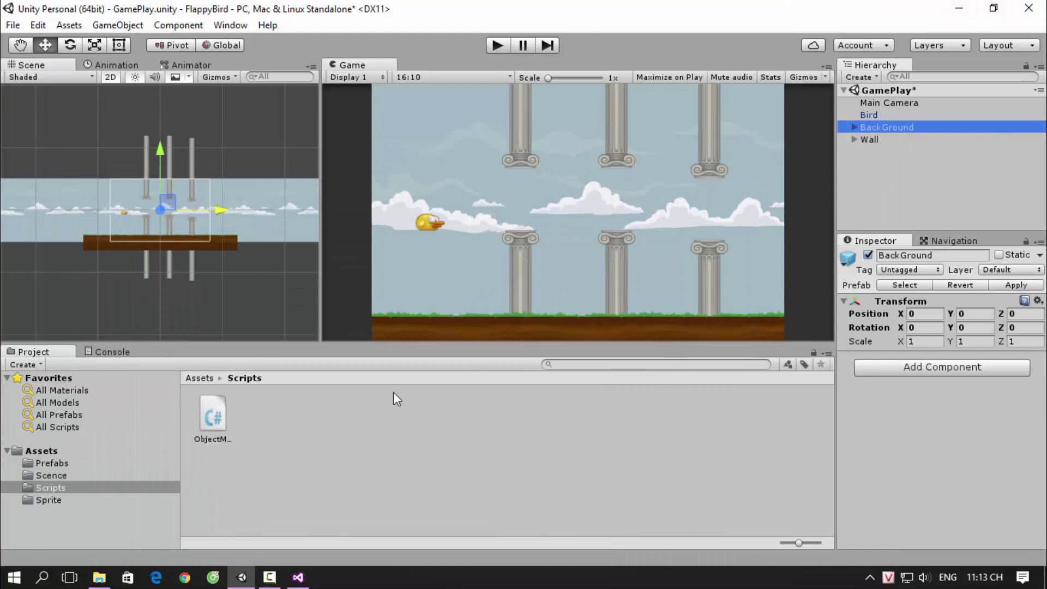
drag(217, 420, 879, 123)
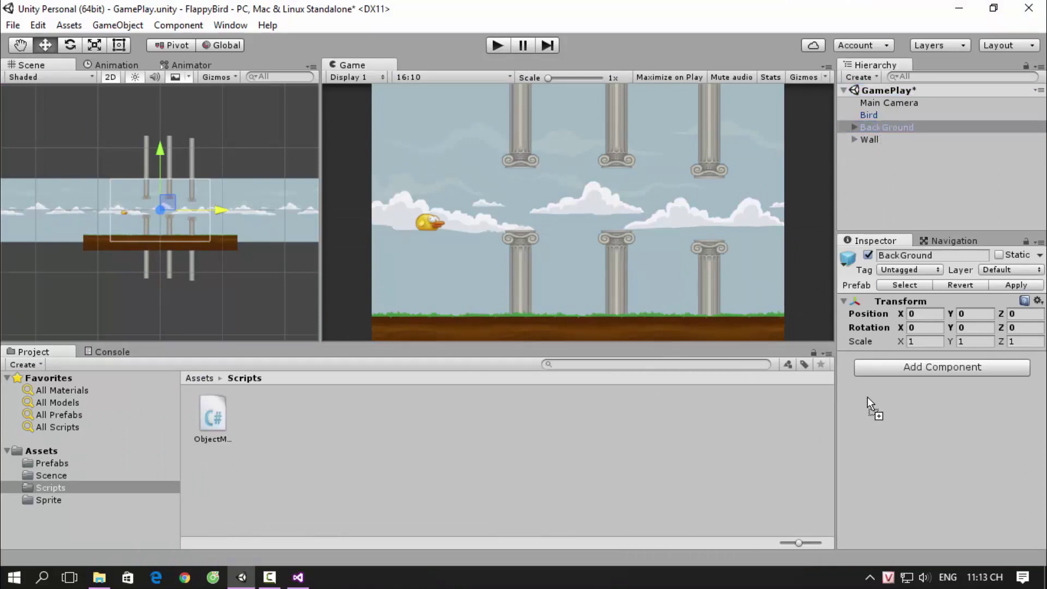
drag(879, 123, 875, 414)
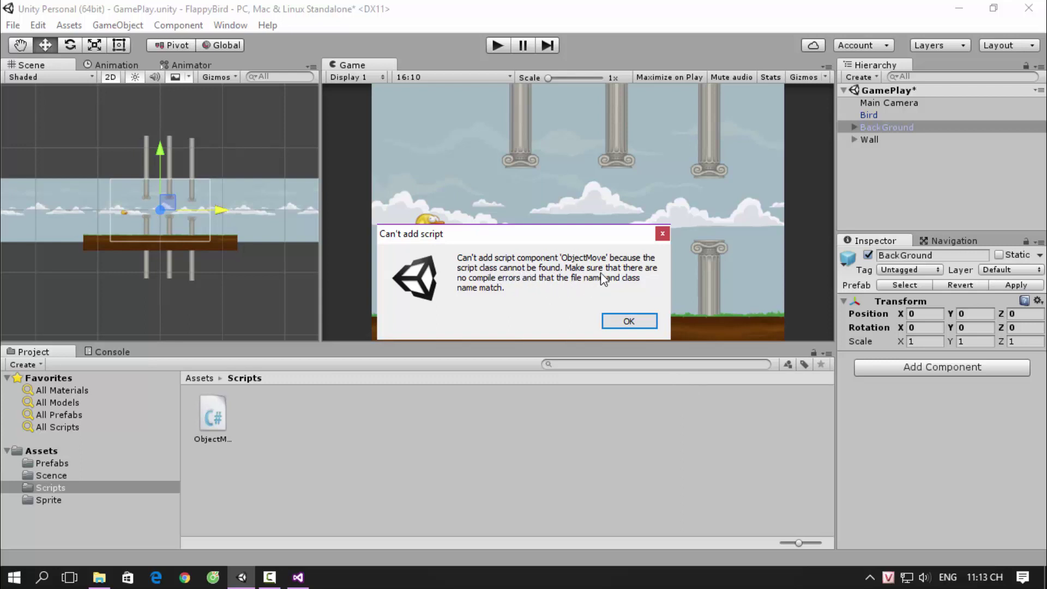
click(629, 321)
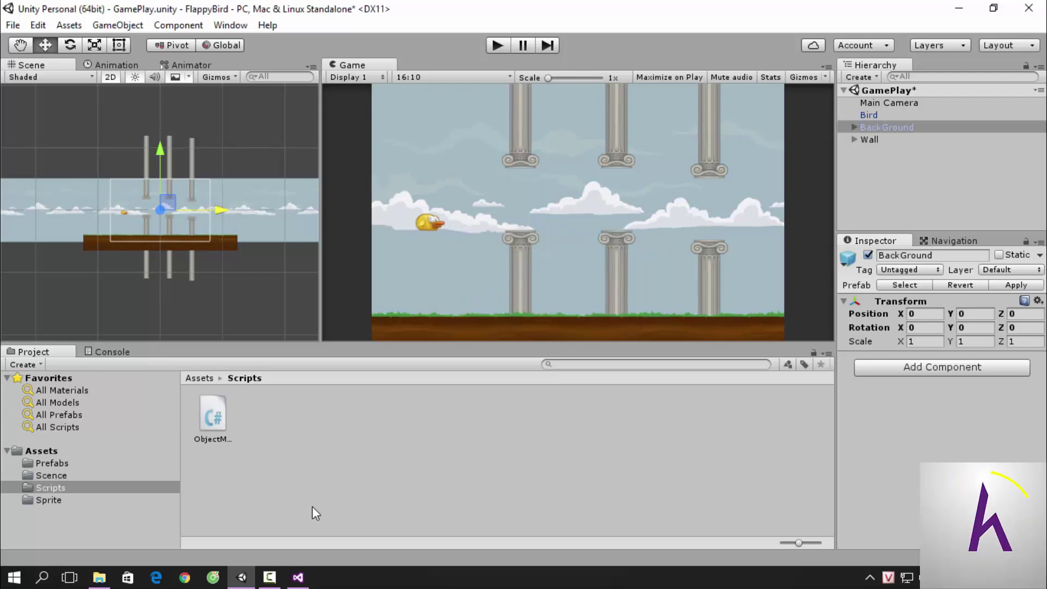
click(297, 577)
Enlarge the Error List and build the project with Ctrl+Shift+B to check for errors
click(381, 348)
scroll(382, 349, down, 2)
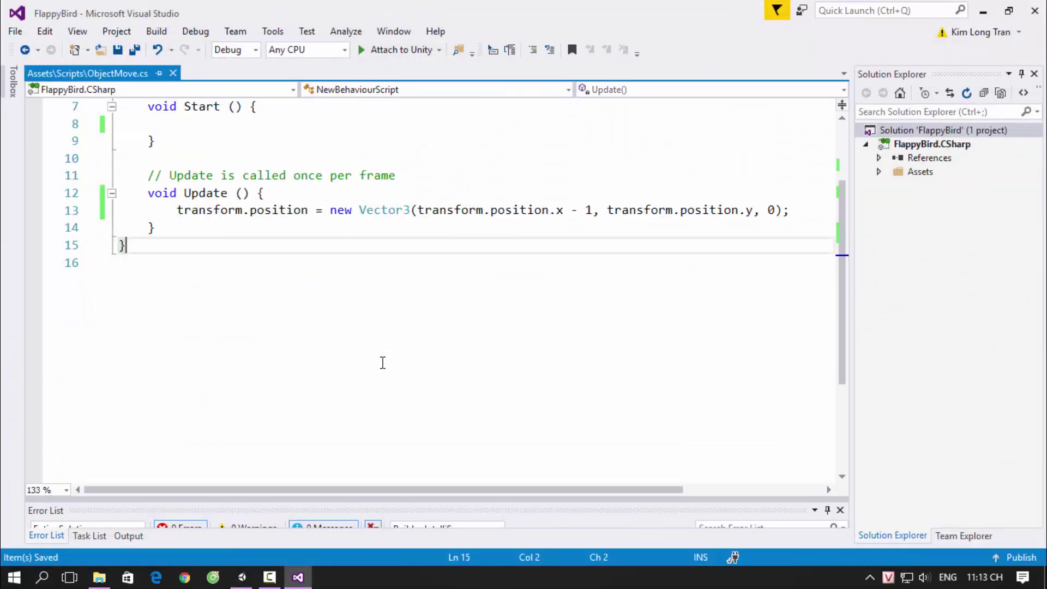
scroll(383, 358, up, 2)
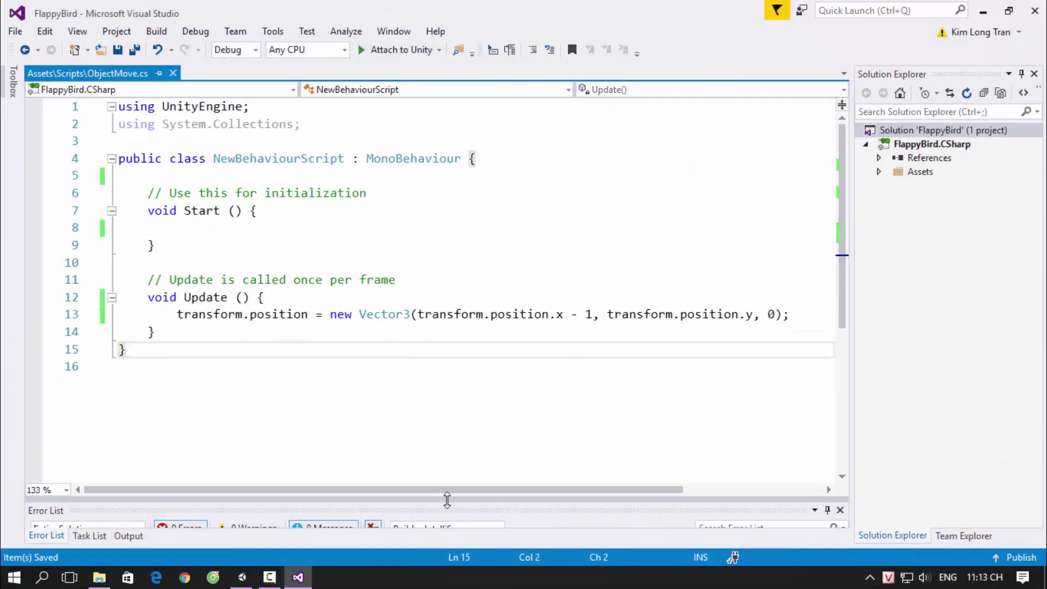
drag(453, 500, 439, 417)
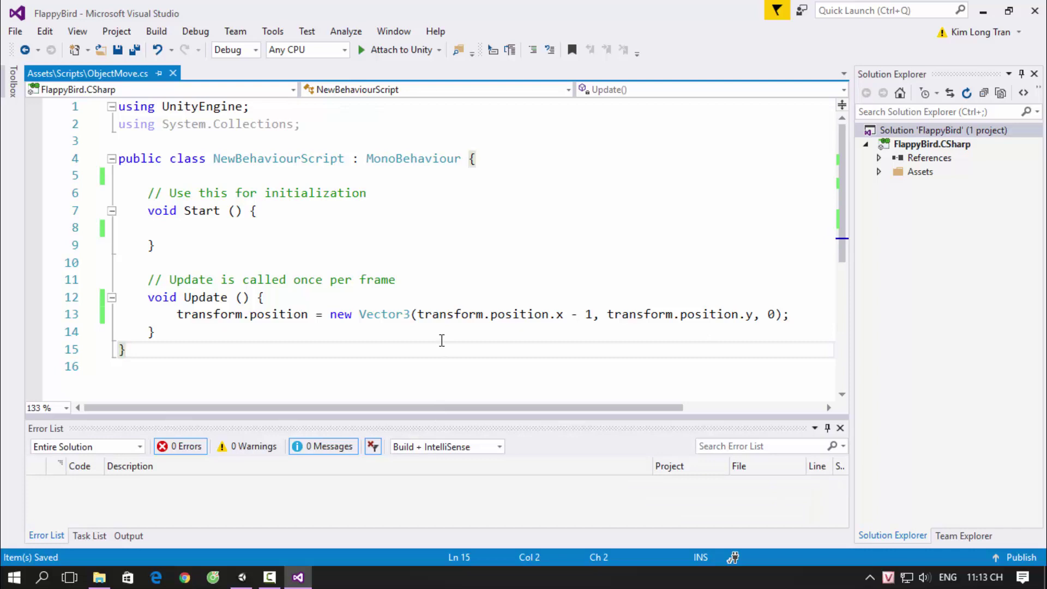
key(ctrl+shift+b)
In Unity, select ObjectMove.cs to view its no-matching-MonoBehaviour warning
click(436, 299)
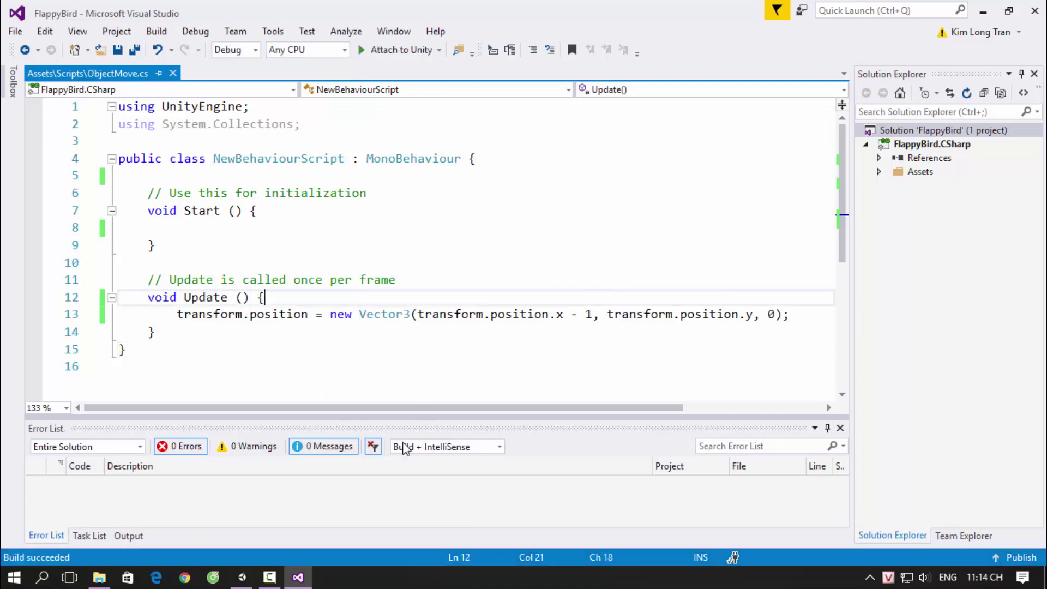
click(243, 577)
click(211, 411)
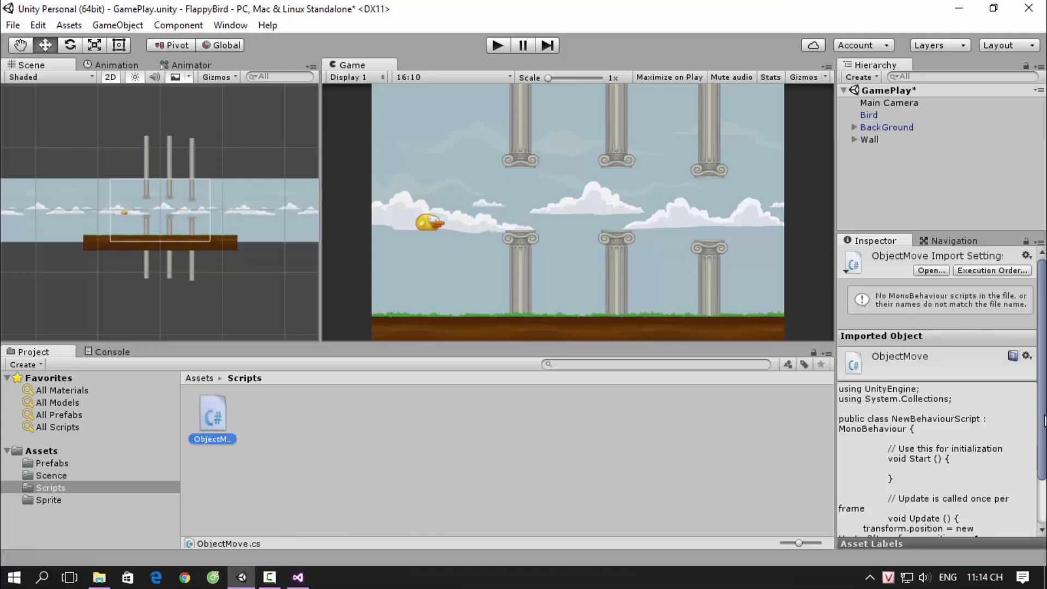
Retry dragging ObjectMove onto BackGround, dismiss the error, and return to line 13 in Visual Studio
drag(1043, 420, 1043, 464)
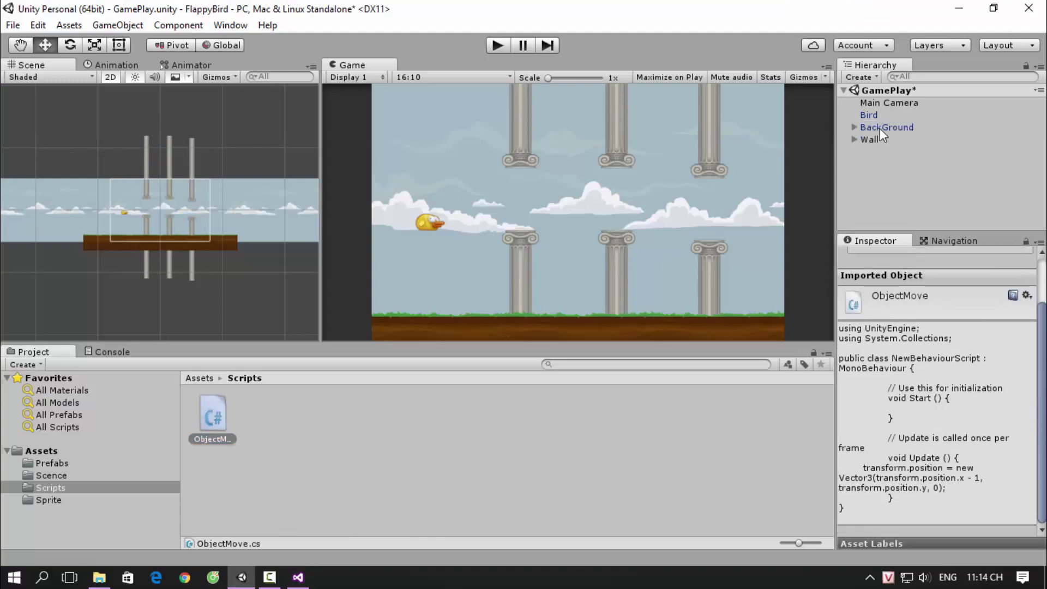
click(879, 129)
drag(231, 408, 914, 126)
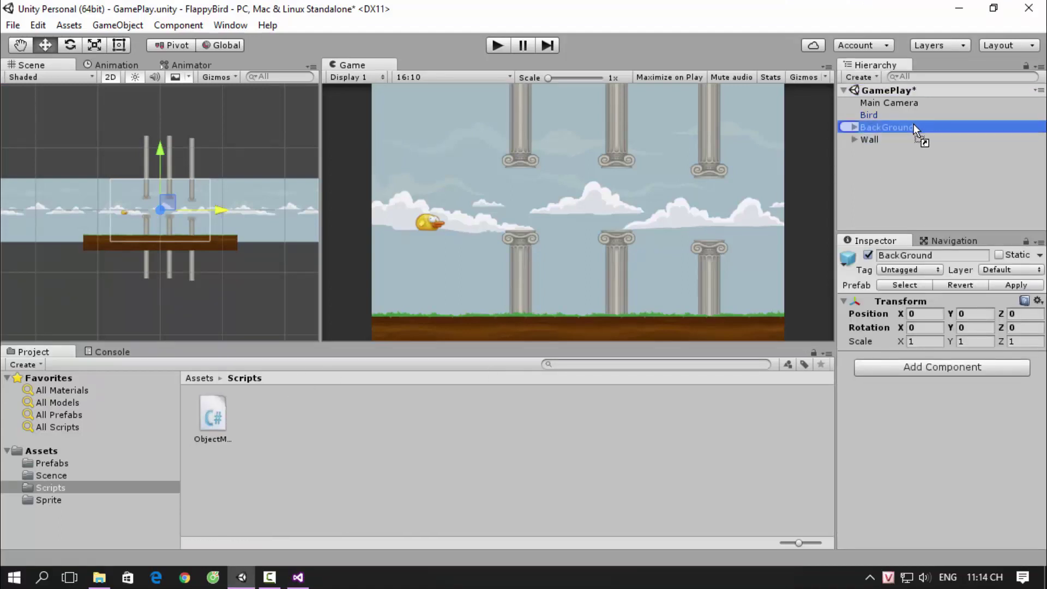
click(611, 322)
click(298, 577)
click(205, 310)
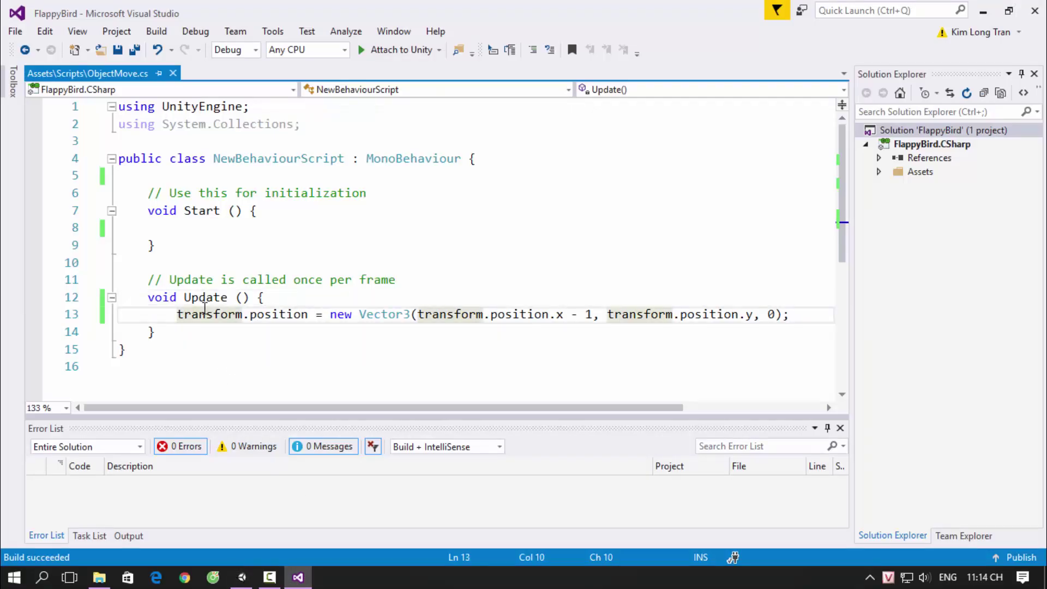
Comment out line 13, save, and drag ObjectMove onto BackGround again in Unity
key(Home)
text(//)
key(ctrl+s)
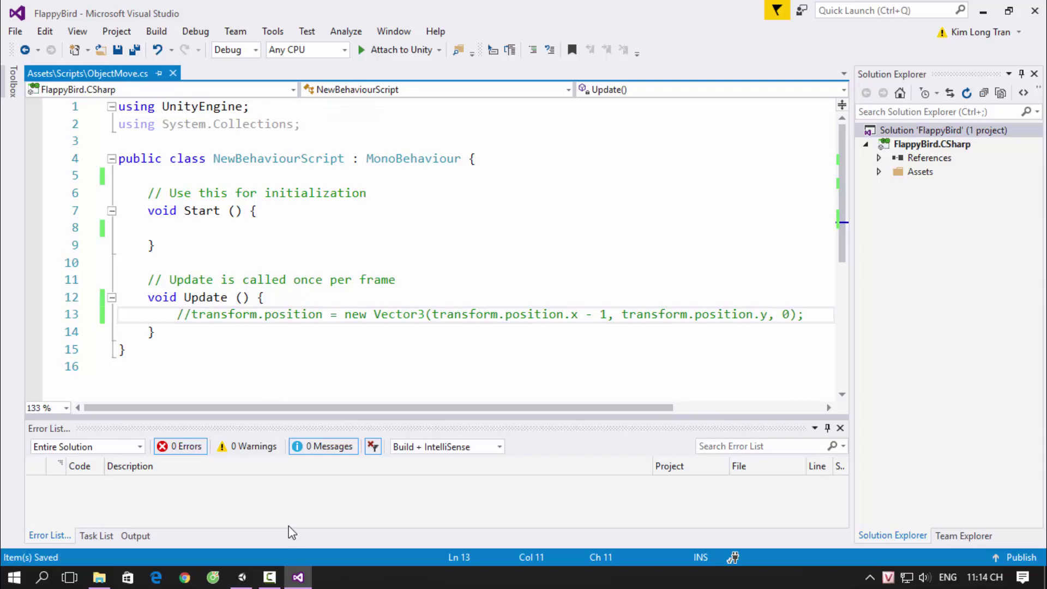
click(242, 577)
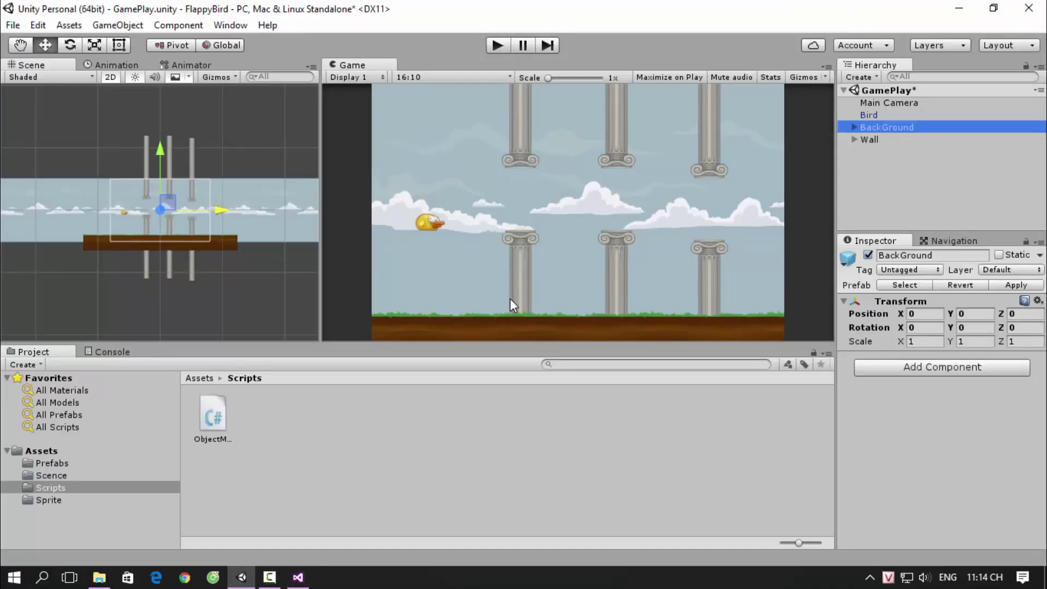
drag(213, 413, 906, 127)
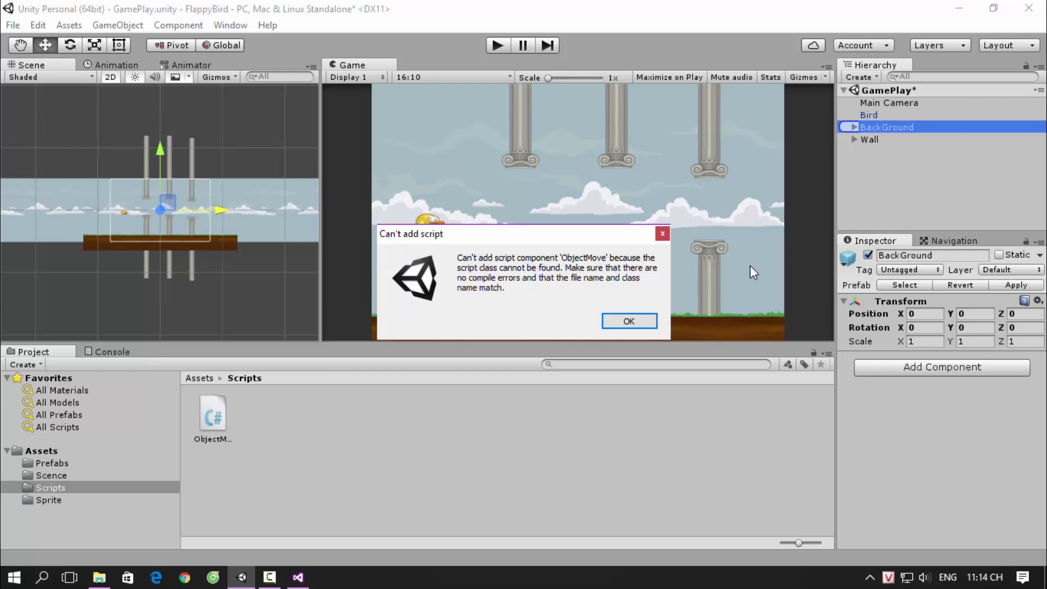
Dismiss the Can't add script error, glance at ObjectMove.cs, and return to Unity
click(639, 322)
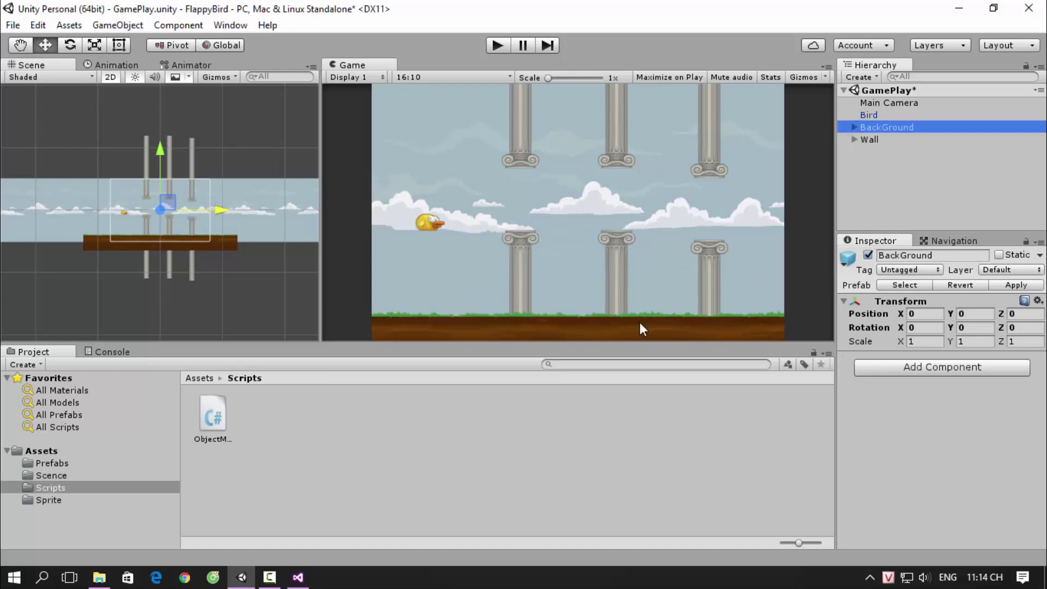
click(298, 577)
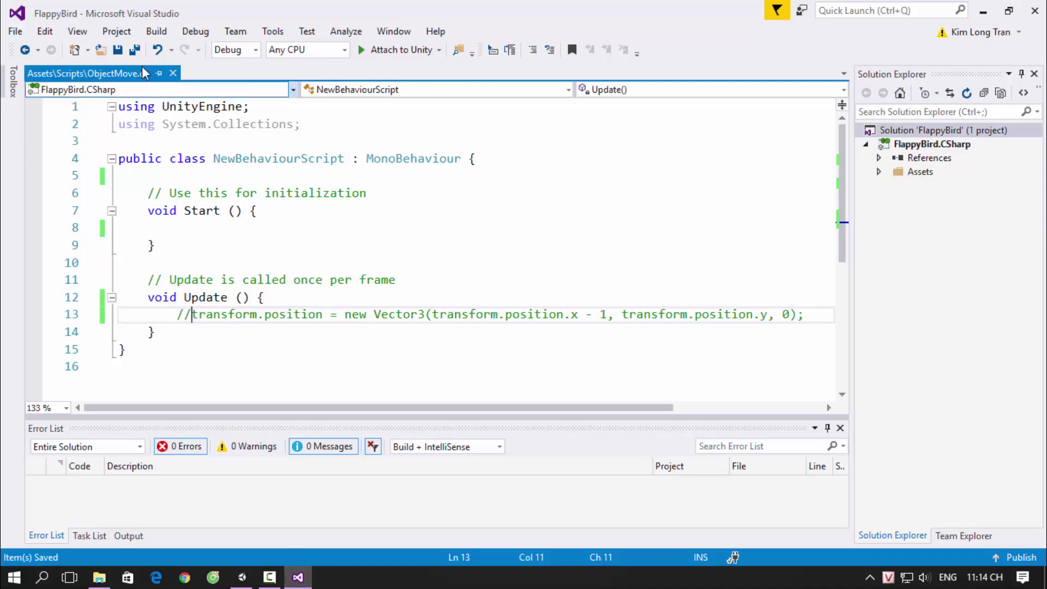
click(242, 577)
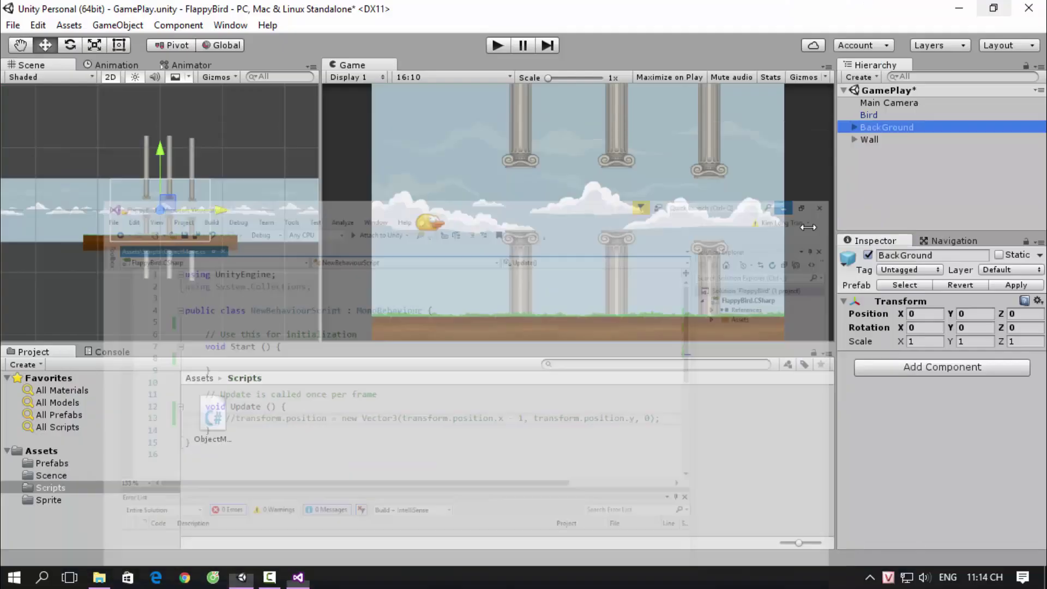
Create a new C# script named BackGroundMove in the Scripts folder
right_click(309, 434)
mouse_move(391, 144)
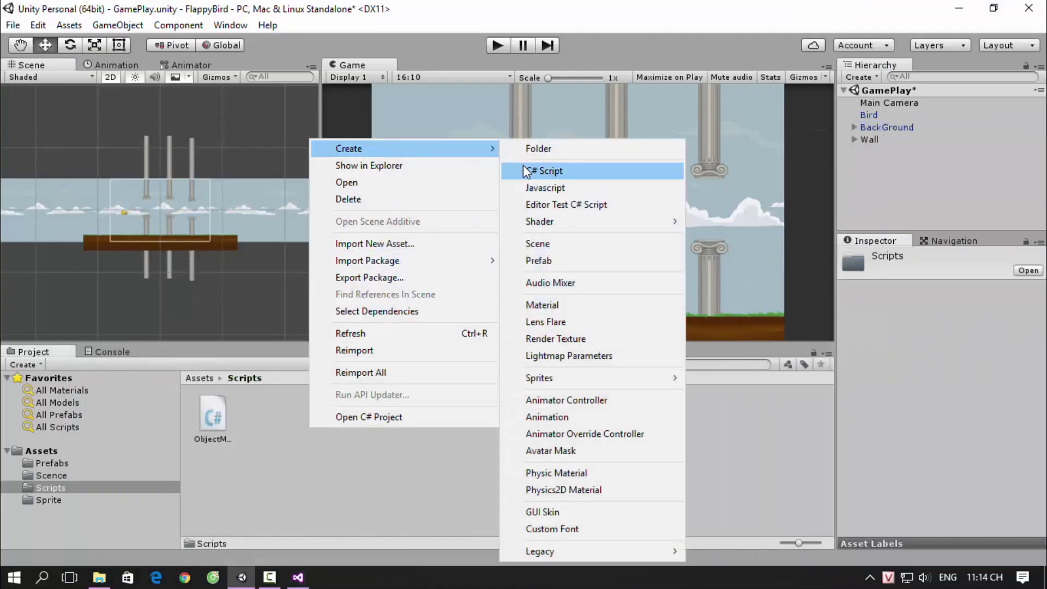
click(540, 170)
text(Back)
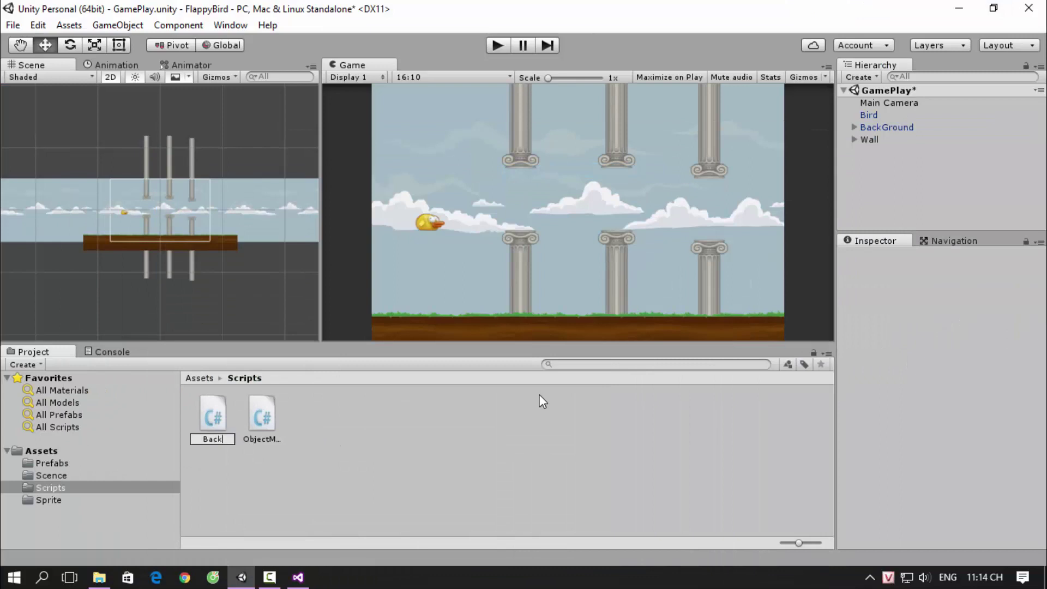
text(GroundMove)
key(Return)
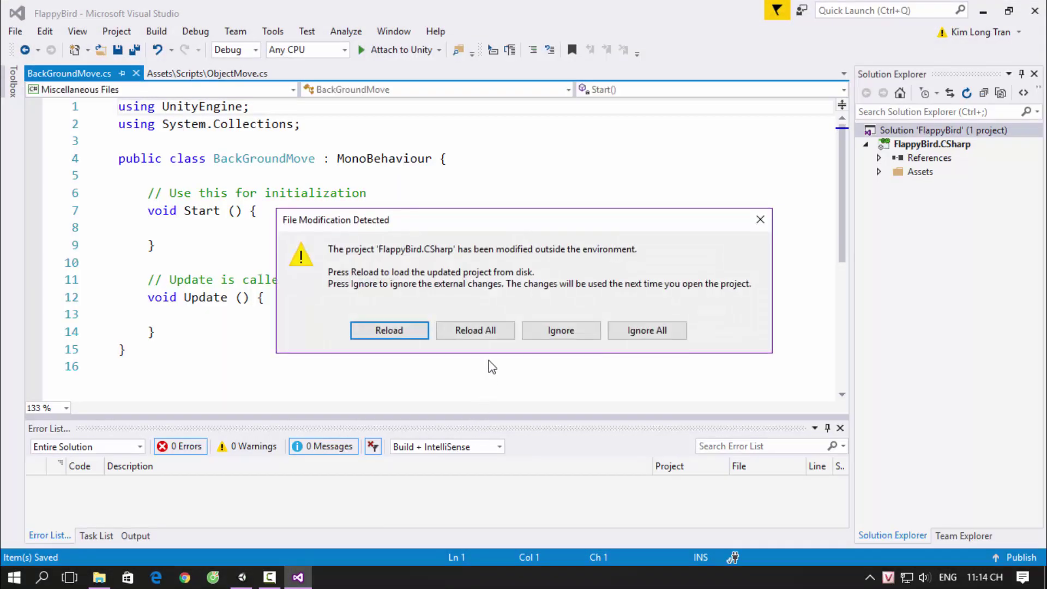
Copy the transform.position line from ObjectMove into BackGroundMove's Update and save
click(487, 330)
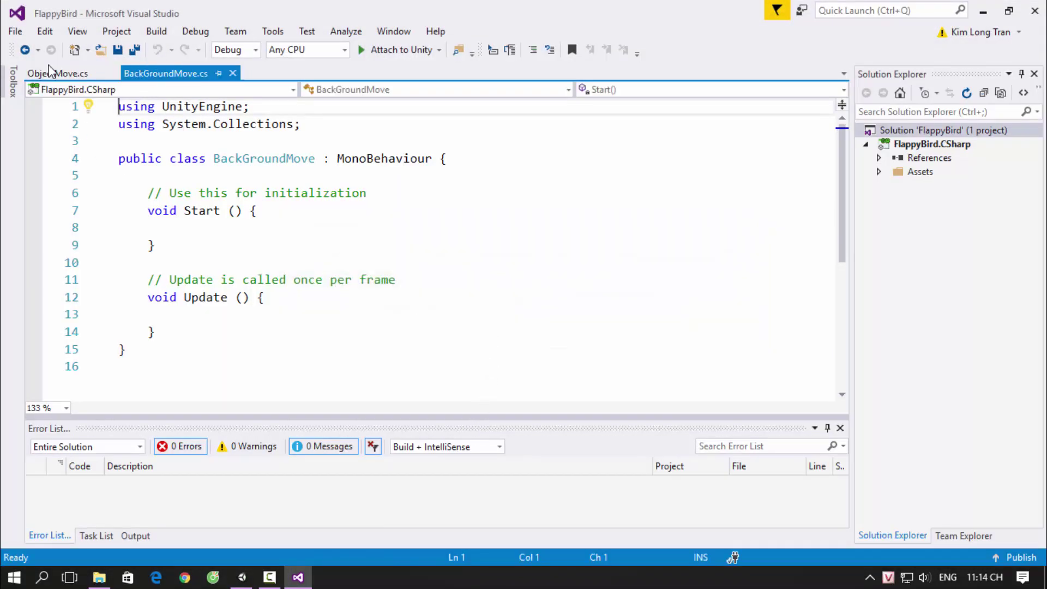
click(52, 74)
drag(195, 314, 815, 315)
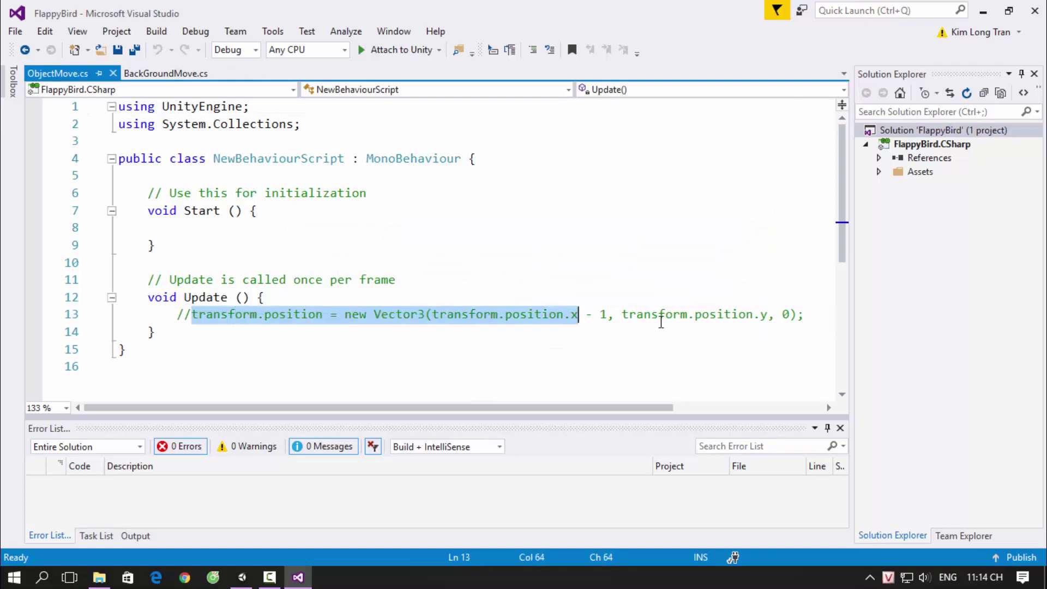
key(ctrl+c)
click(165, 73)
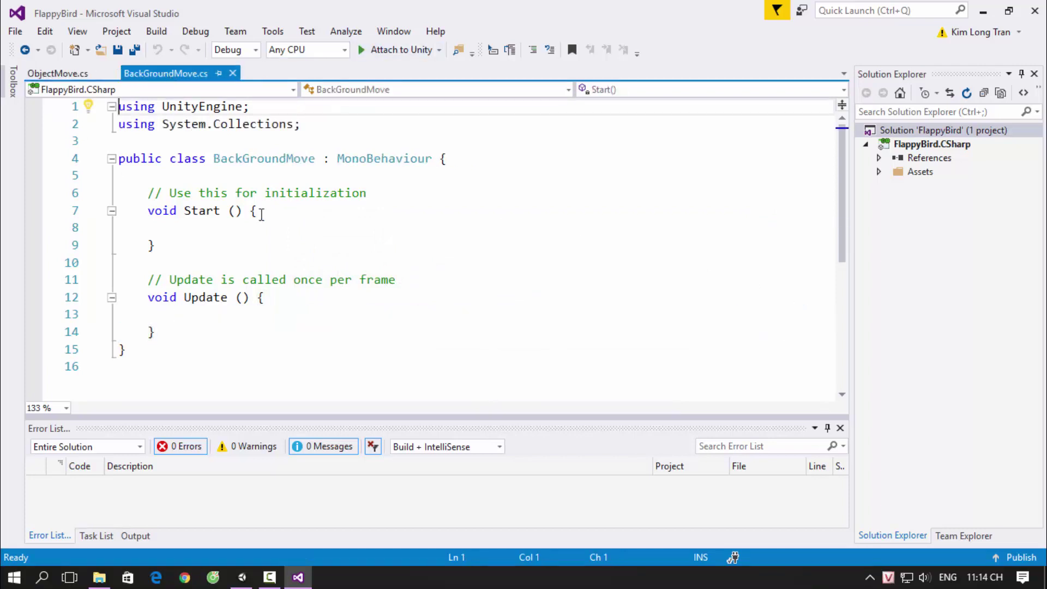
click(264, 314)
key(ctrl+v)
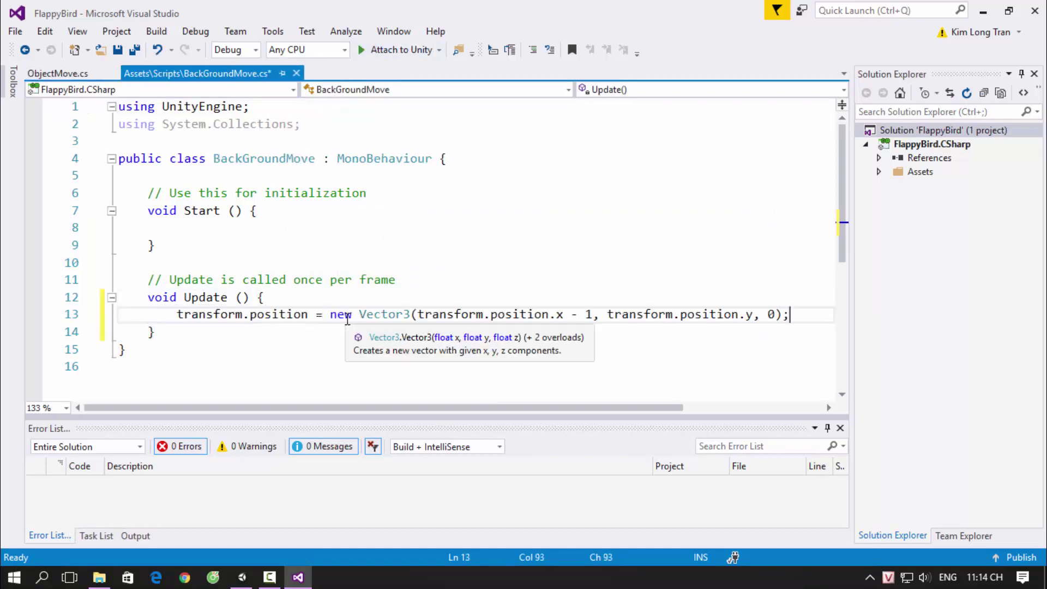
key(ctrl+s)
Attach the BackGroundMove script to the BackGround object
click(245, 576)
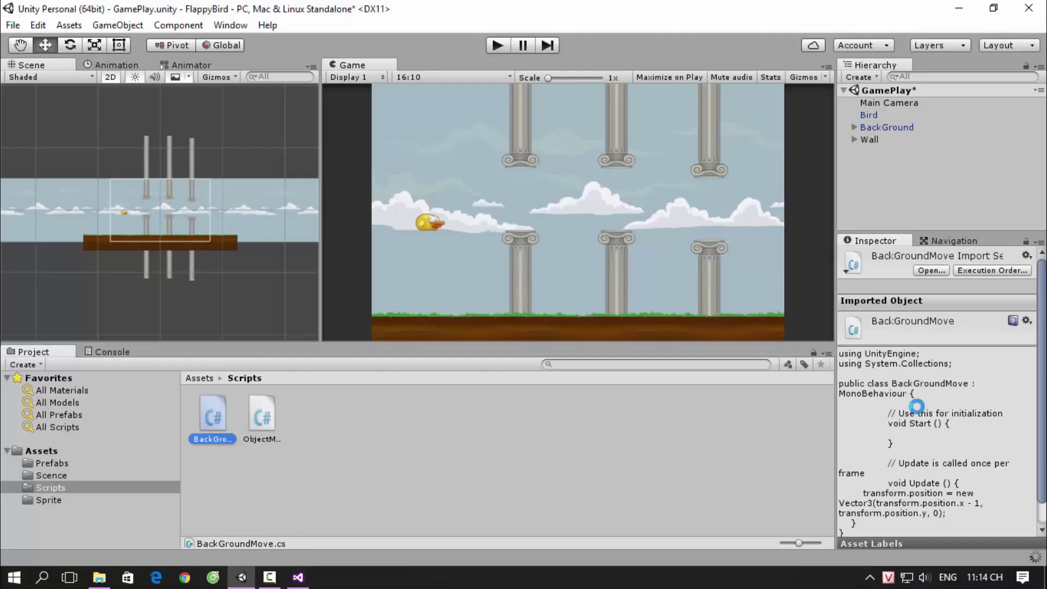
scroll(1040, 326, down, 2)
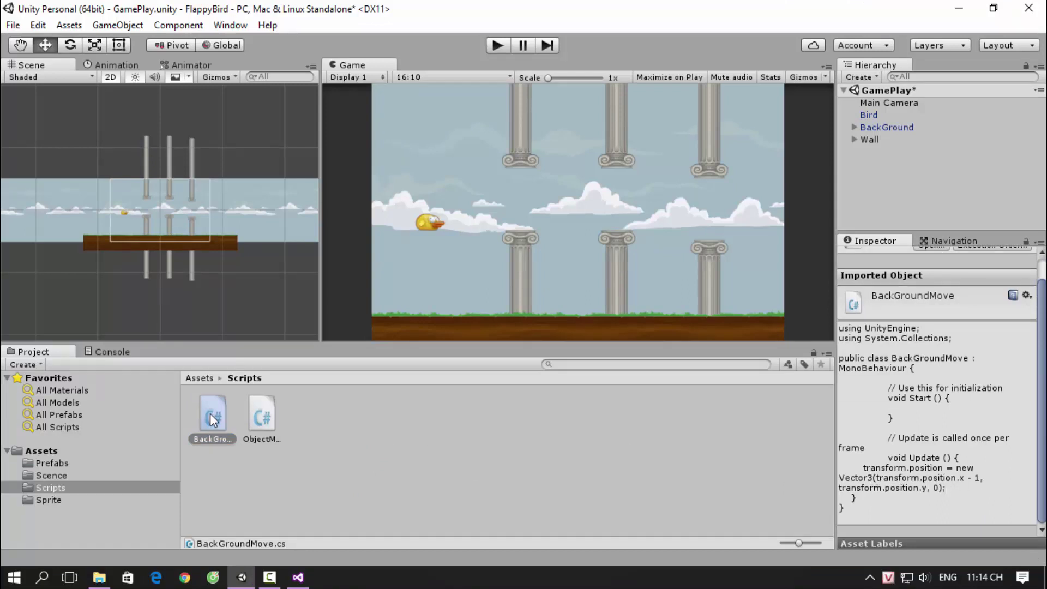
drag(213, 420, 891, 129)
Delete the ObjectMove script from the Scripts folder and confirm the deletion
click(262, 417)
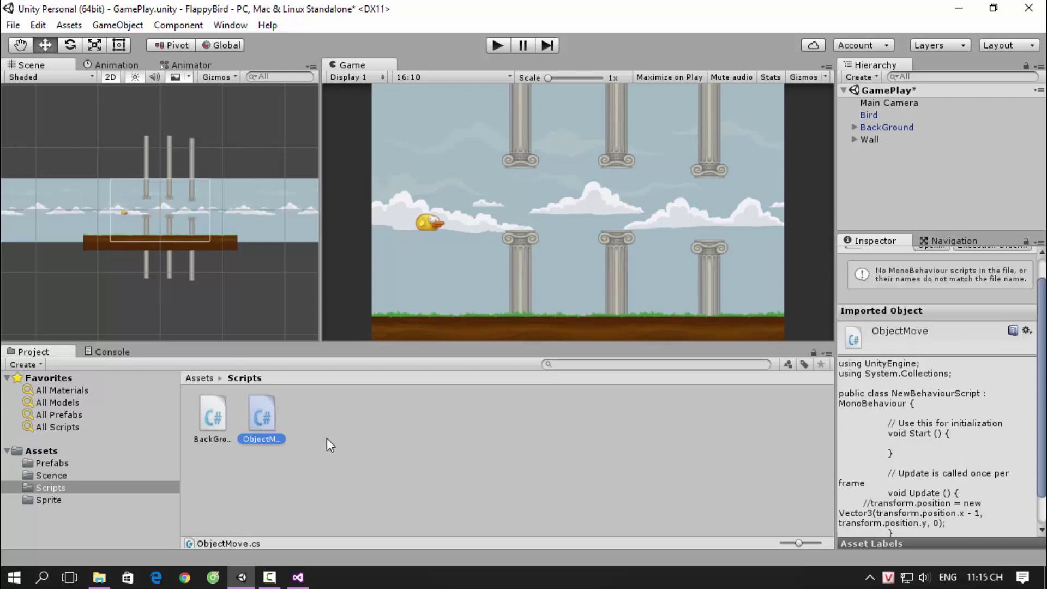
scroll(893, 444, up, 2)
click(212, 418)
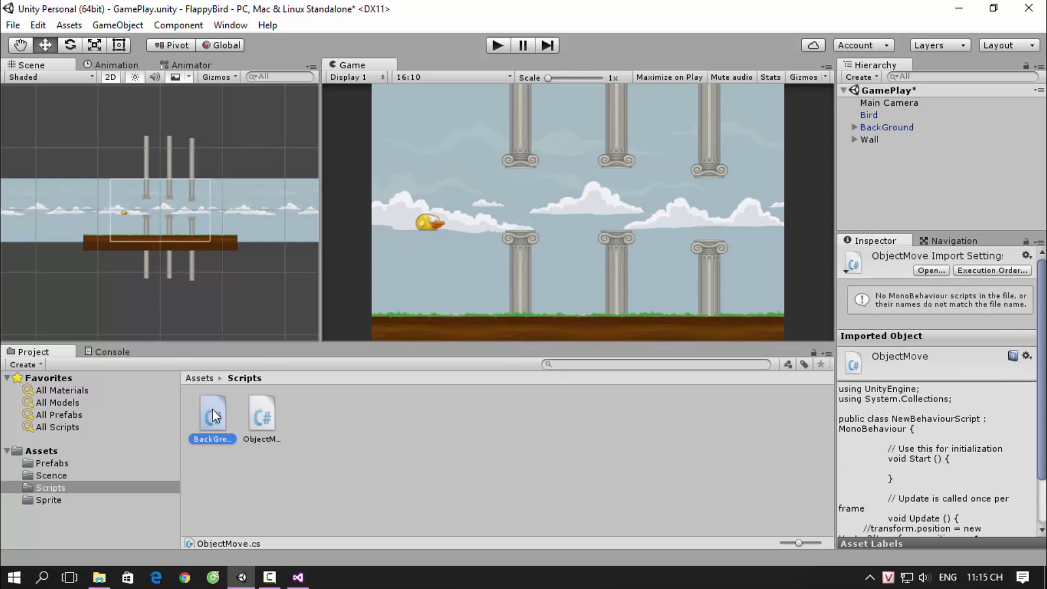
click(262, 417)
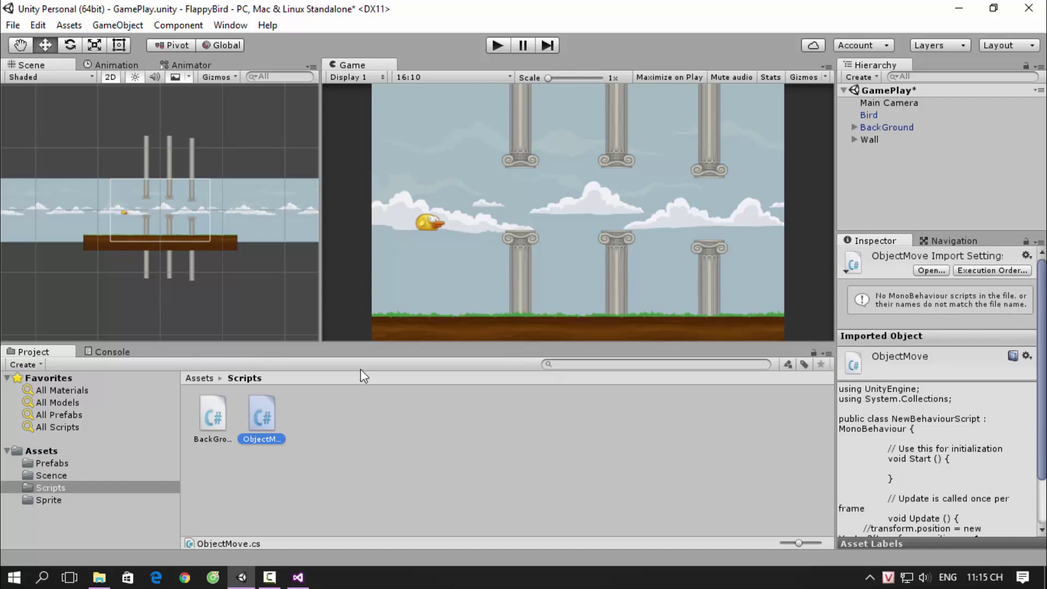
click(334, 440)
click(267, 425)
key(Delete)
click(579, 322)
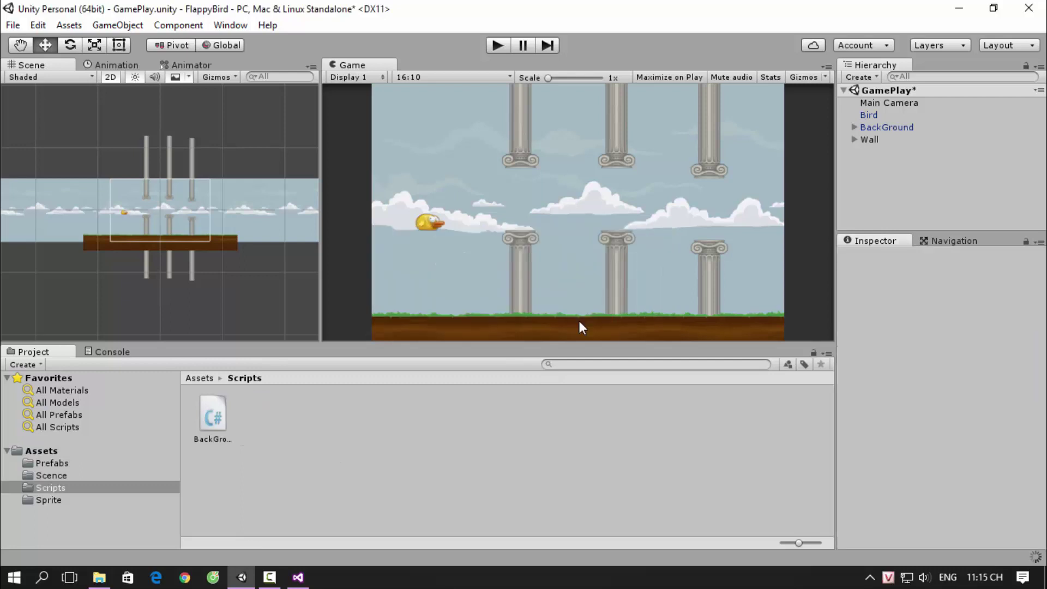
click(885, 129)
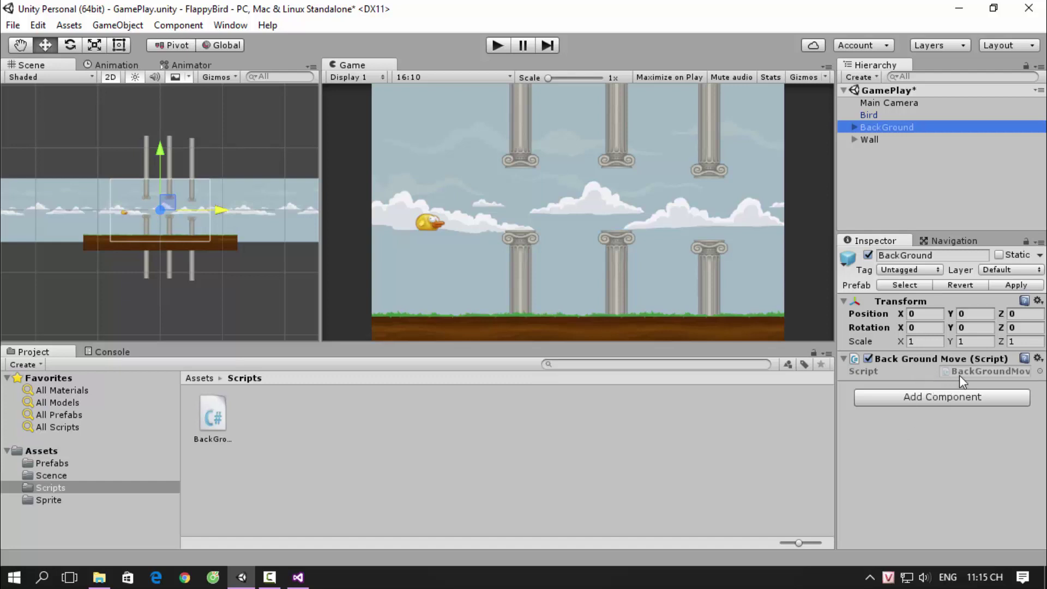
scroll(90, 205, down, 2)
scroll(106, 199, down, 2)
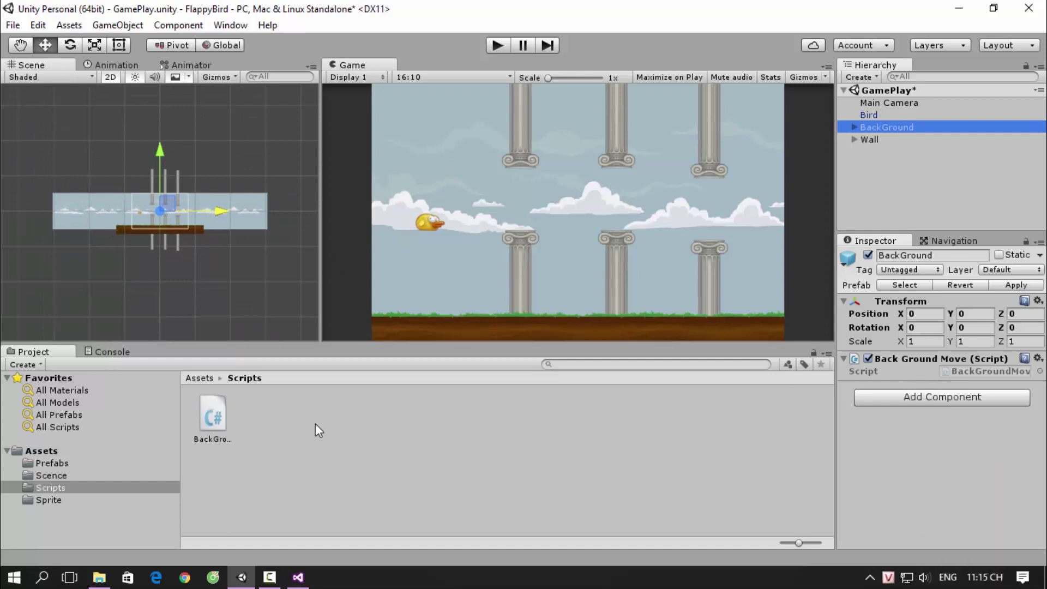
click(924, 415)
click(887, 131)
click(497, 48)
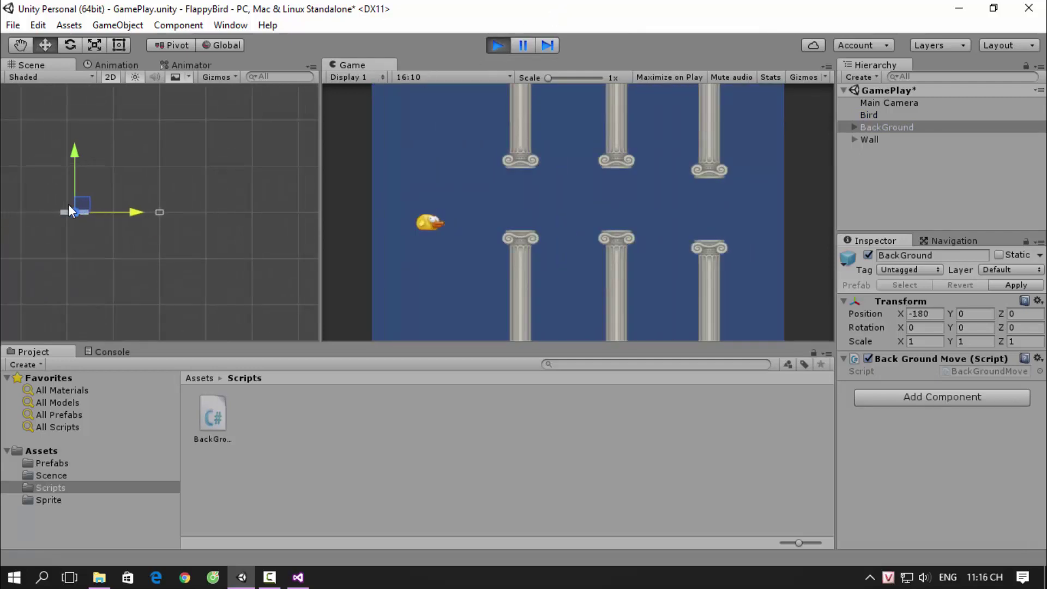
click(495, 44)
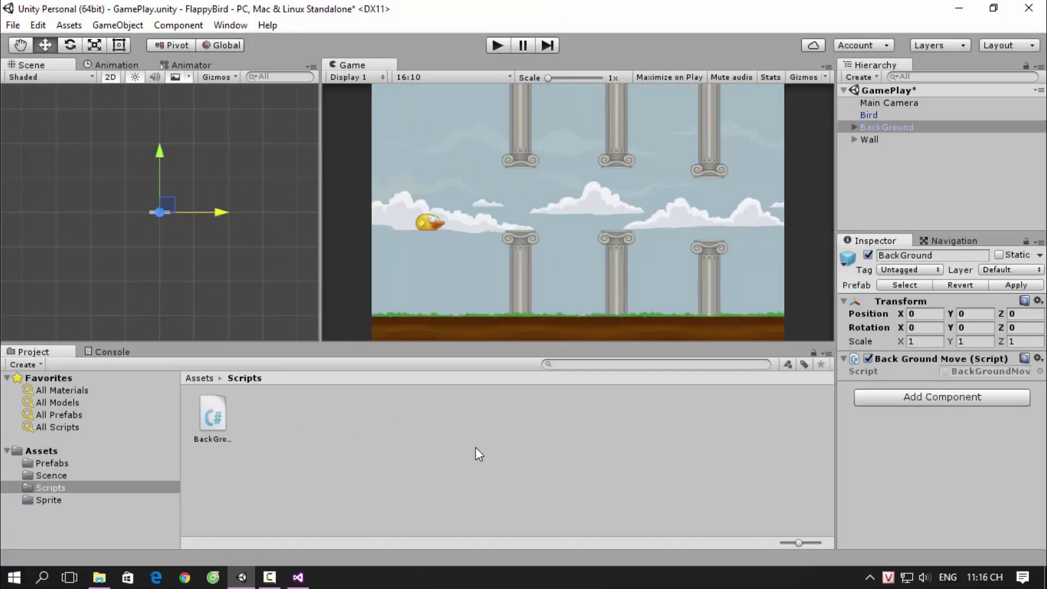
scroll(215, 218, down, 3)
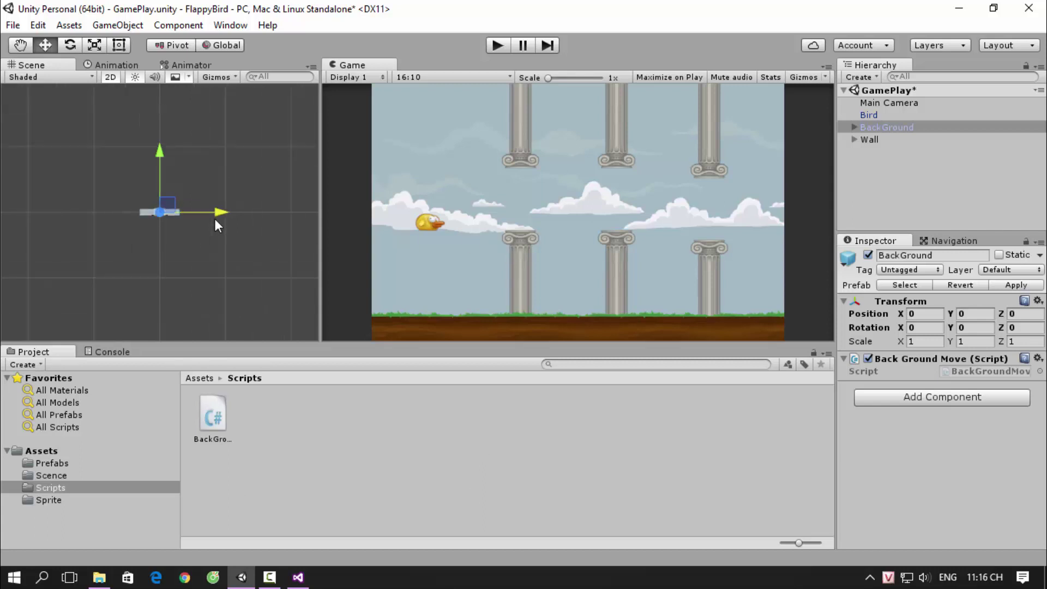
scroll(277, 241, down, 3)
scroll(289, 228, up, 2)
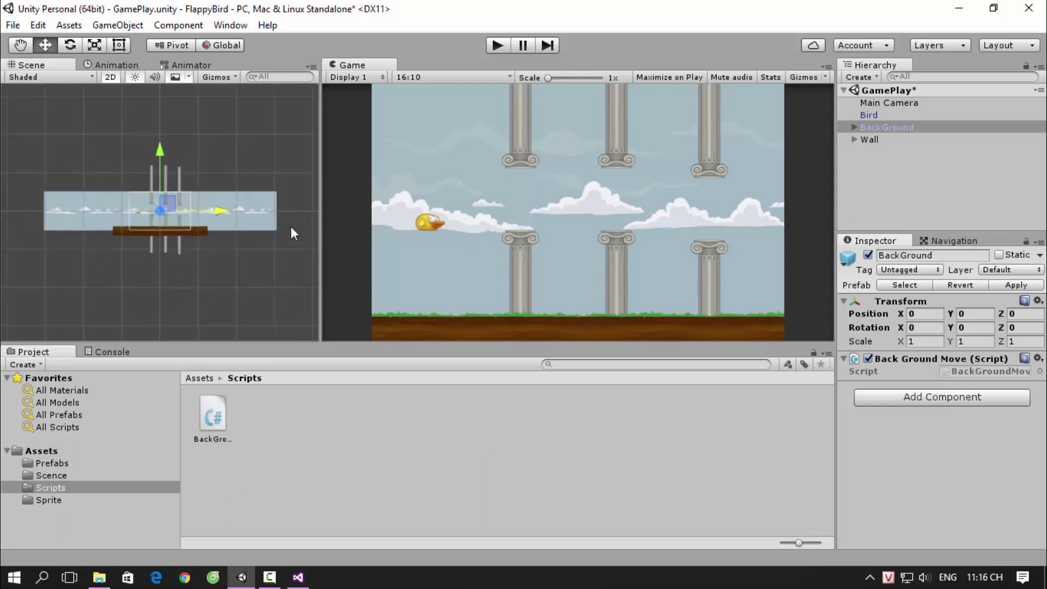
scroll(290, 227, up, 2)
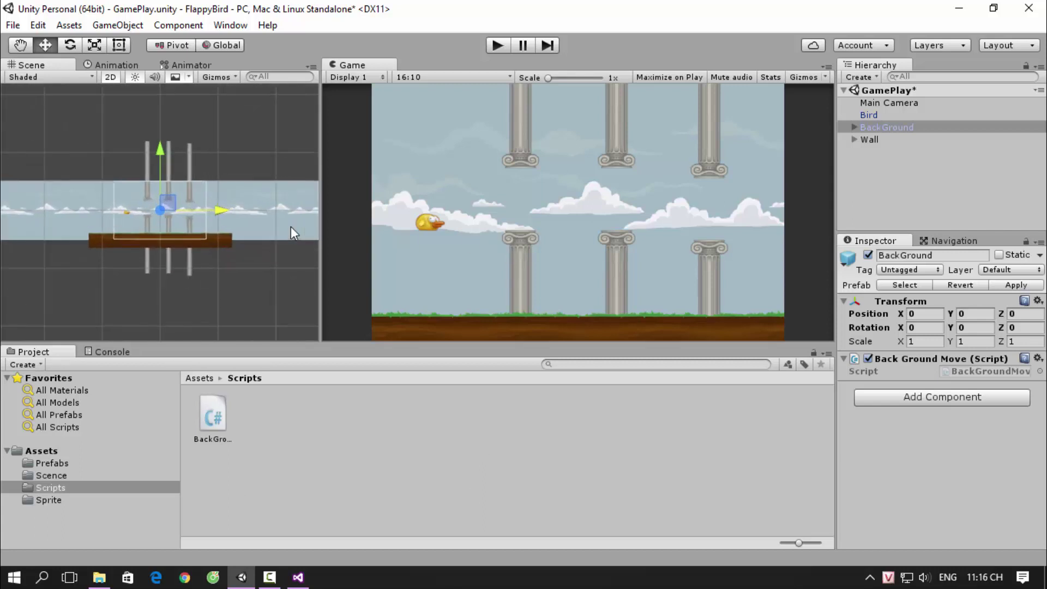
click(873, 140)
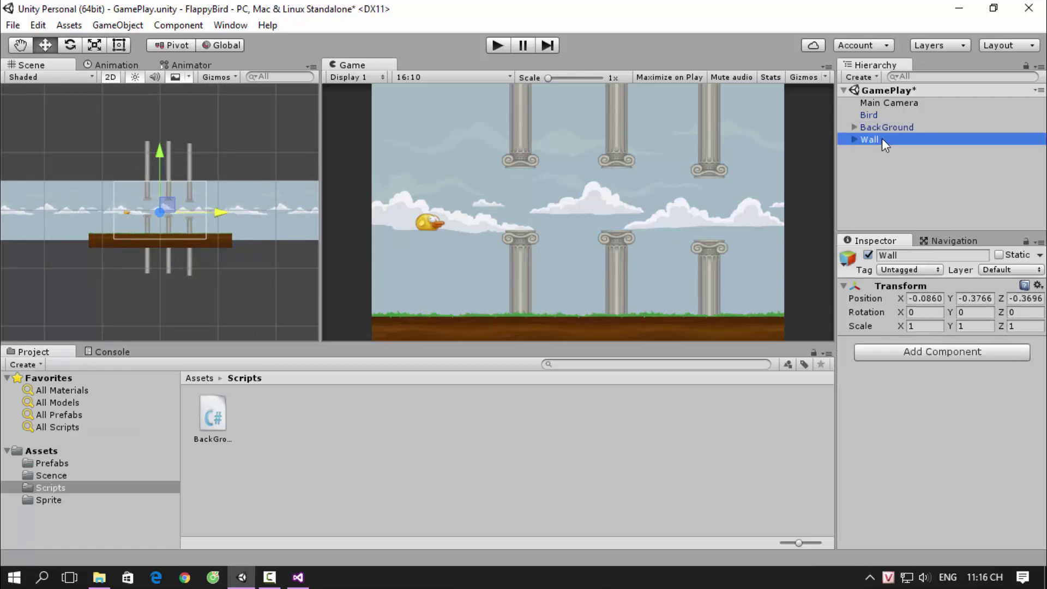
drag(229, 433, 959, 451)
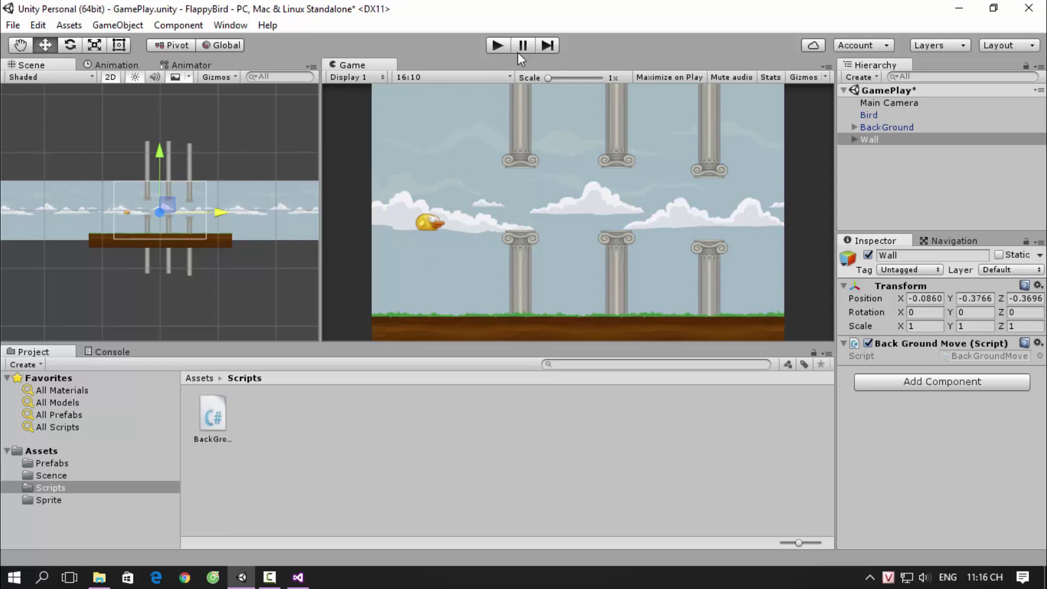
click(498, 45)
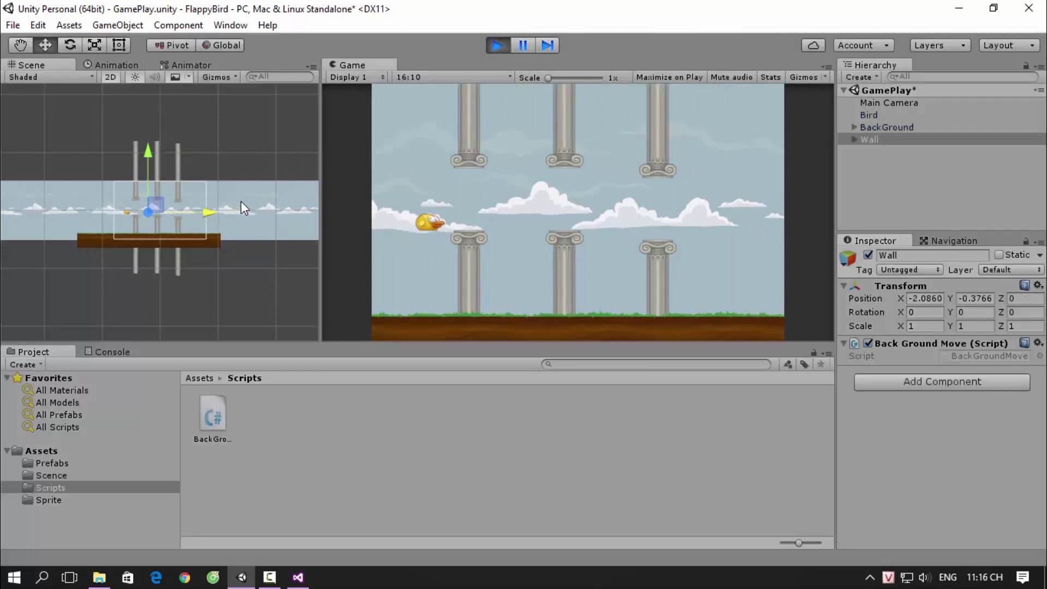
click(498, 45)
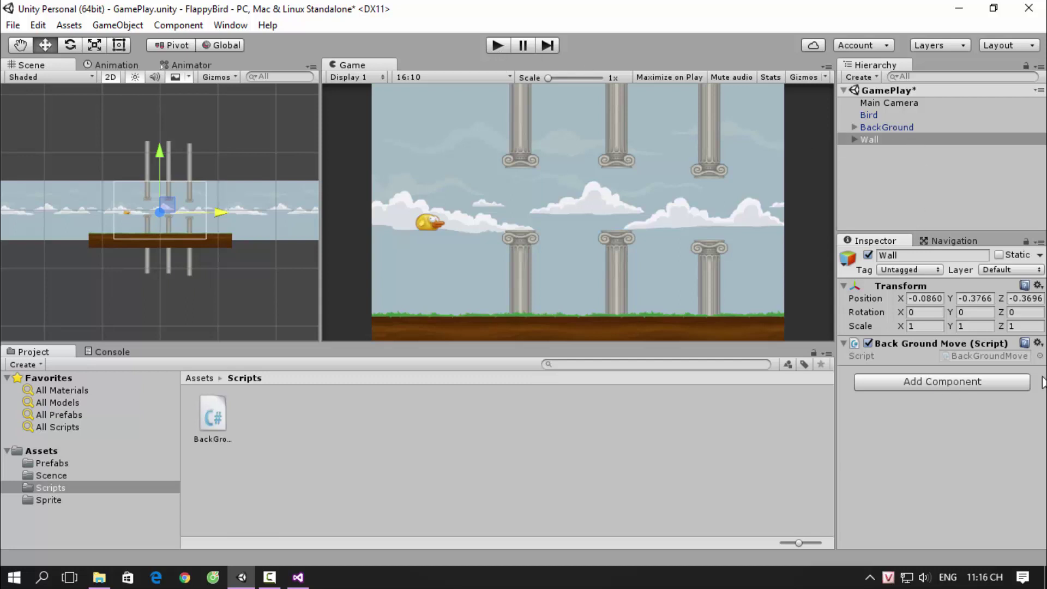
click(1038, 342)
click(950, 382)
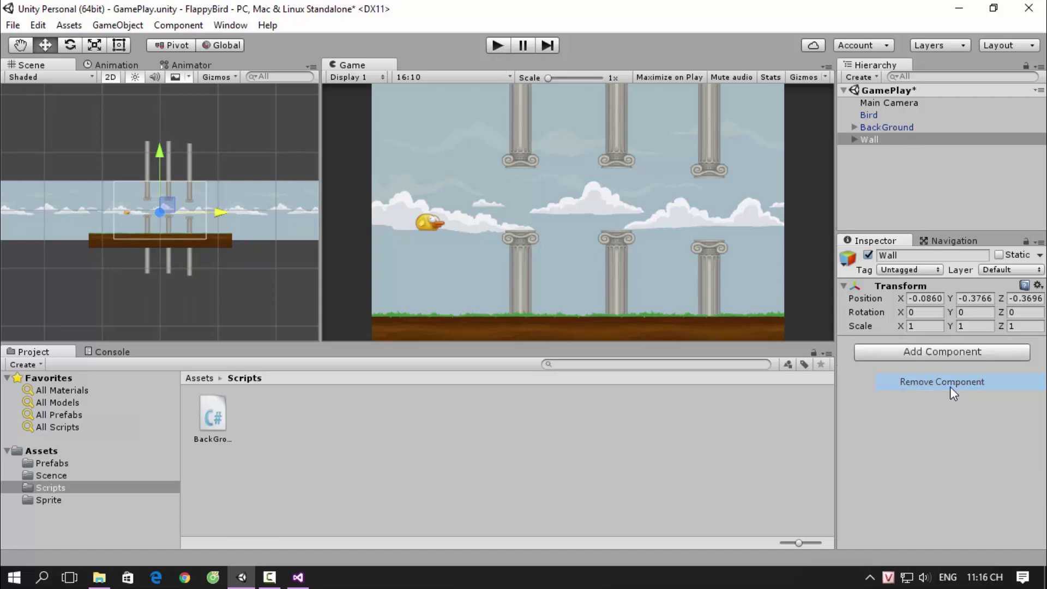
click(893, 128)
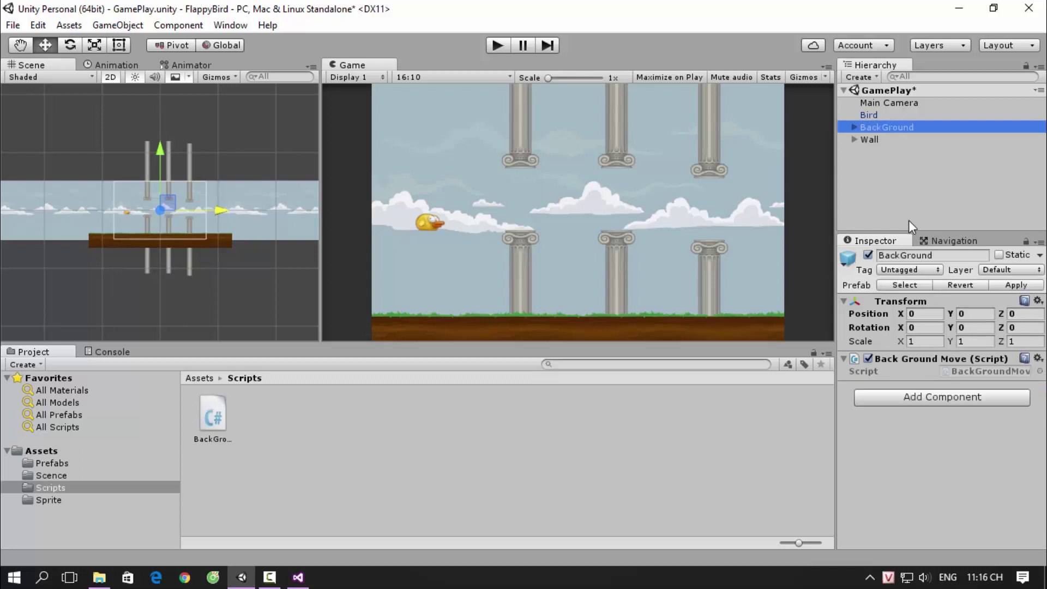
click(875, 139)
click(879, 130)
Reload the externally changed project and review line 13's position assignment in Update
click(297, 576)
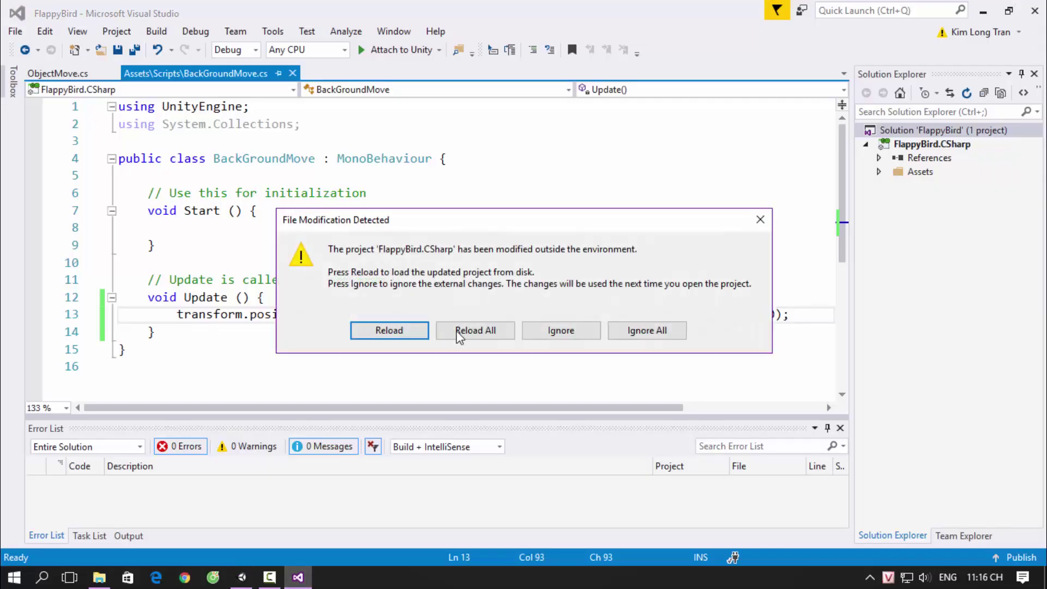
click(505, 330)
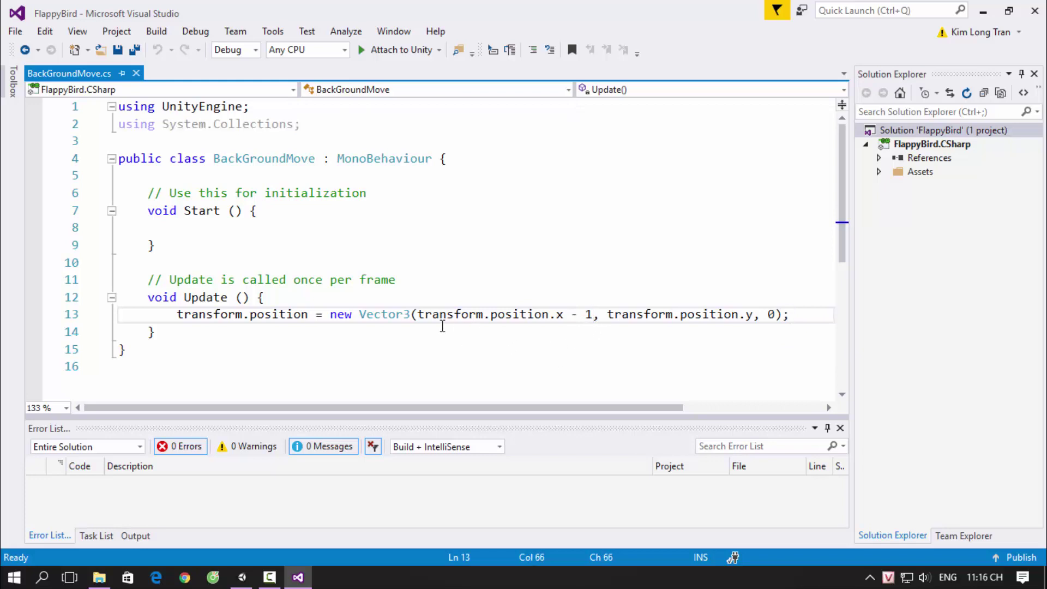
drag(417, 316, 593, 315)
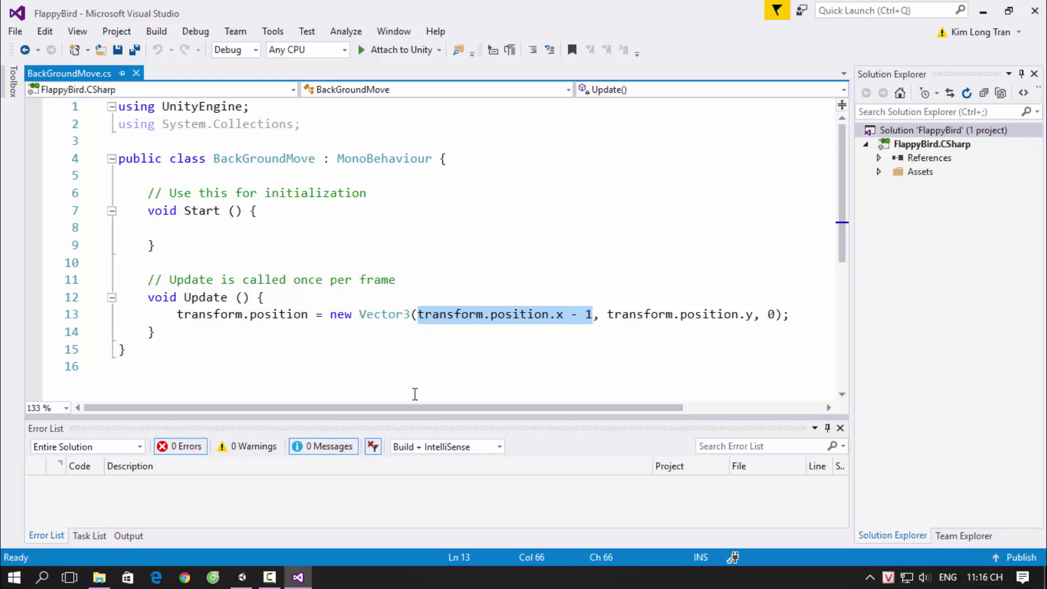
drag(149, 298, 251, 299)
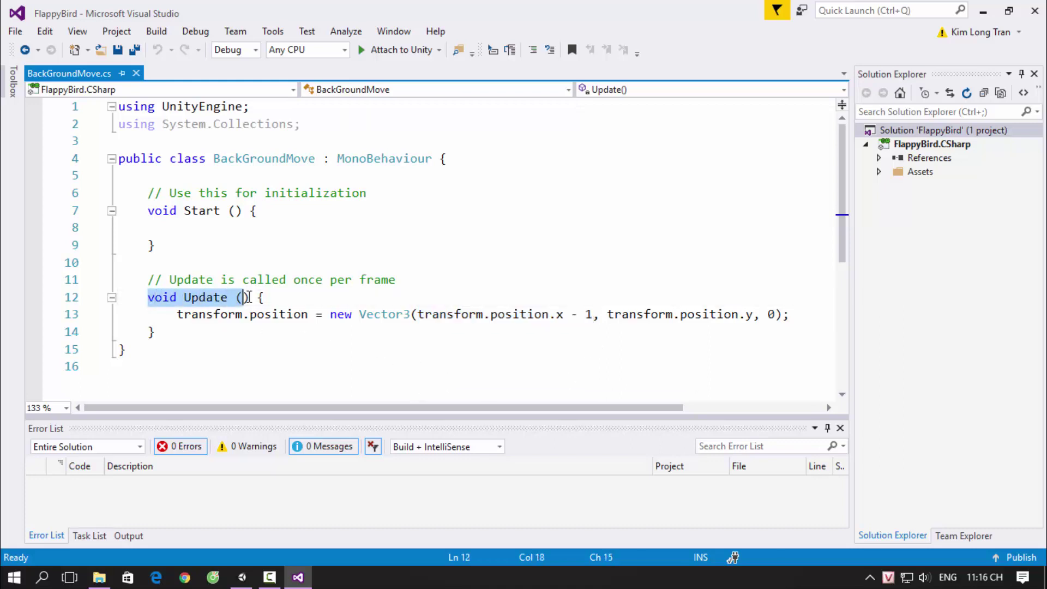
click(177, 315)
drag(177, 315, 803, 311)
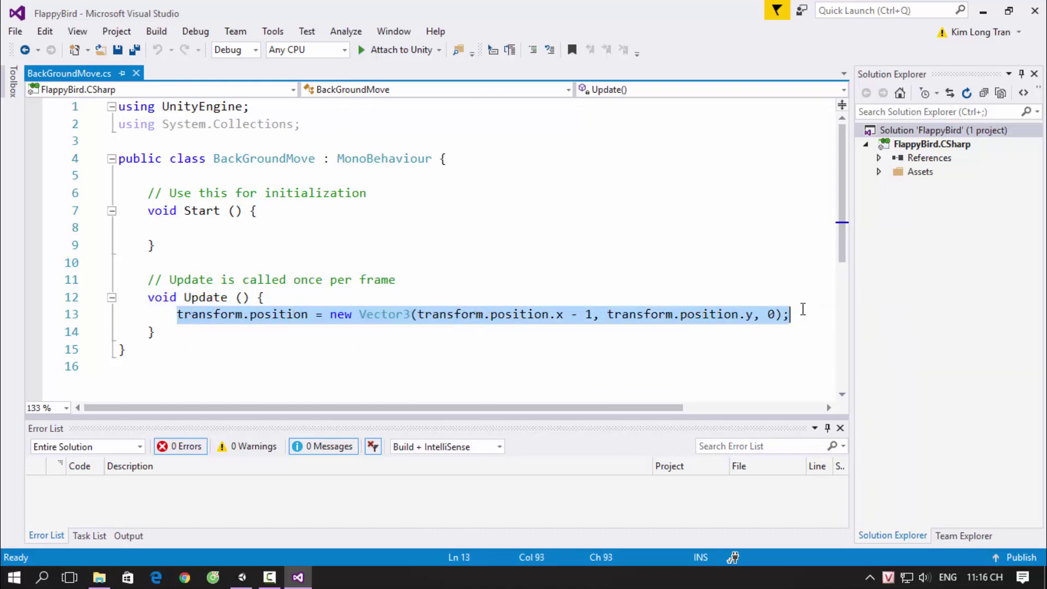
click(691, 342)
Wrap 'transform.position.x - 1' in parentheses and multiply it by Time.deltaTime
click(419, 314)
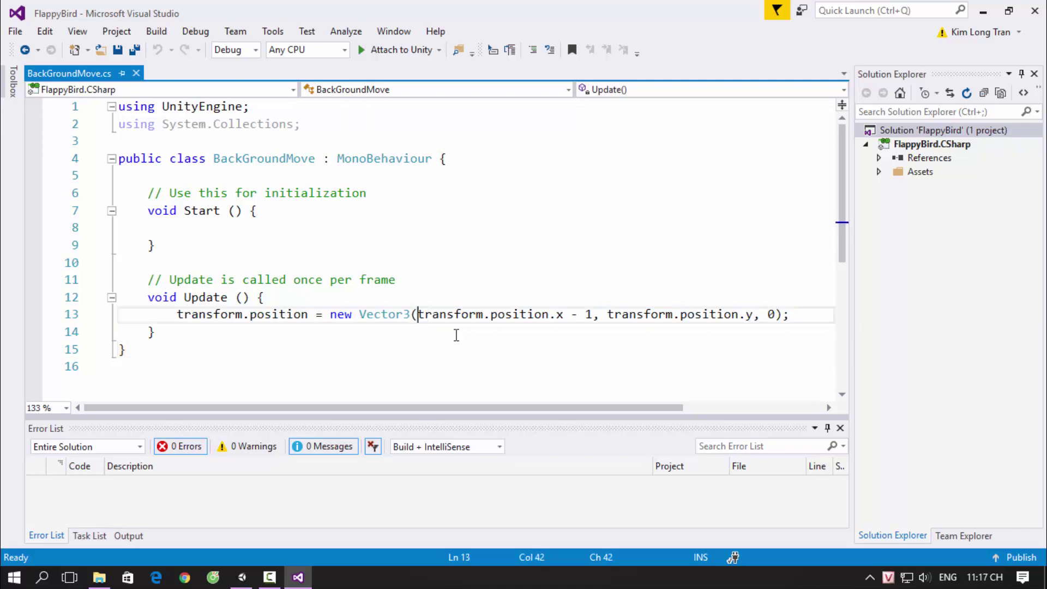
text(()
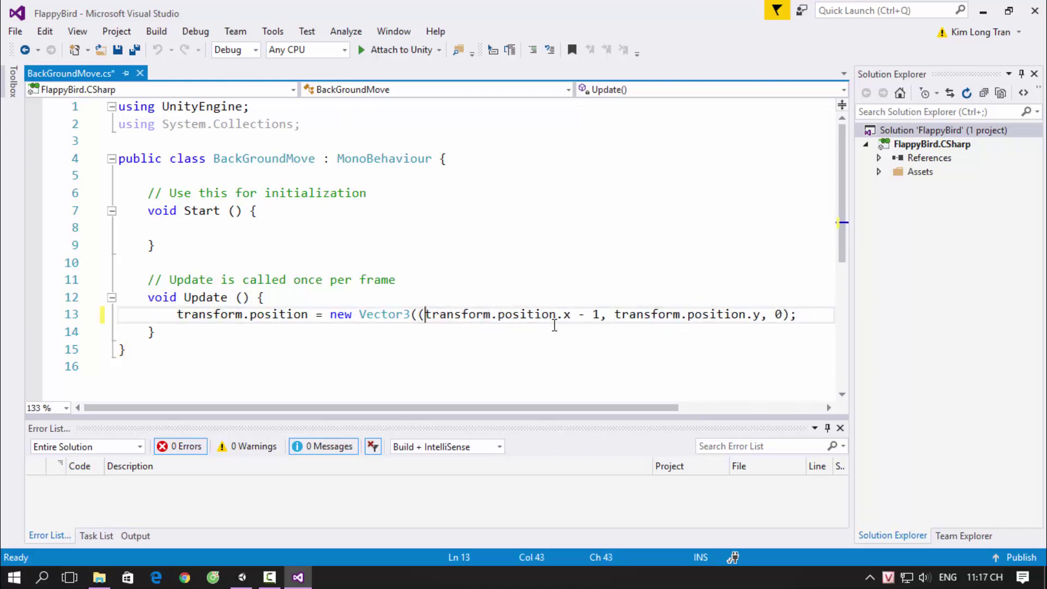
click(601, 314)
text())
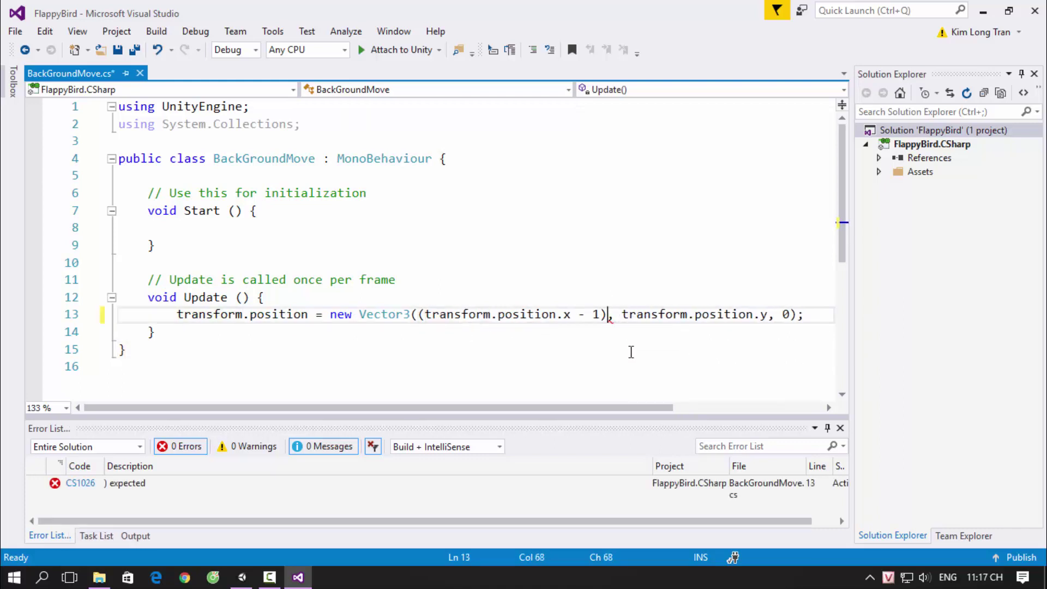
text( * T)
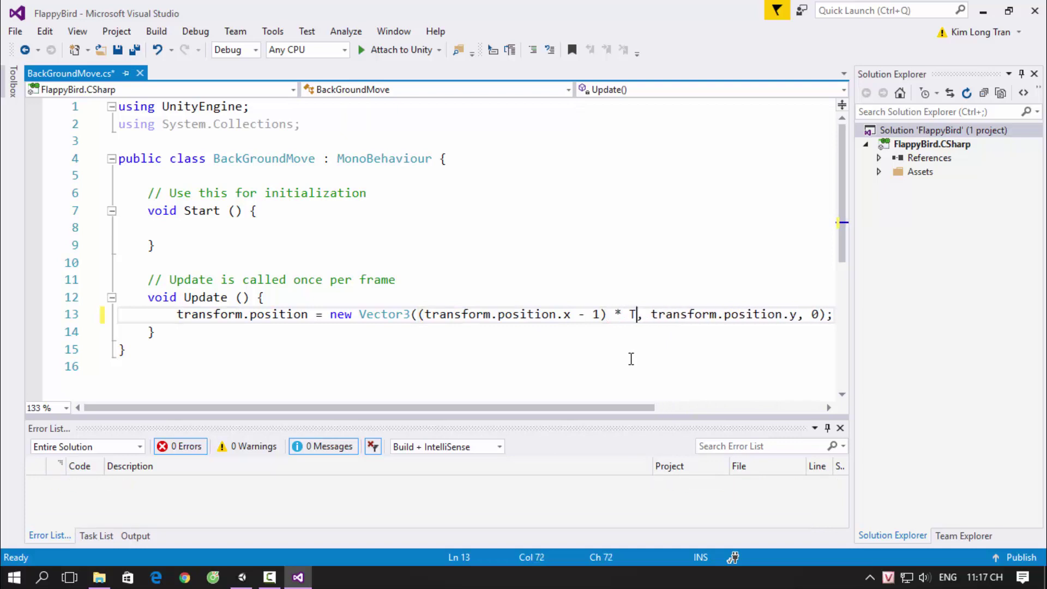
text(ime.de)
key(Tab)
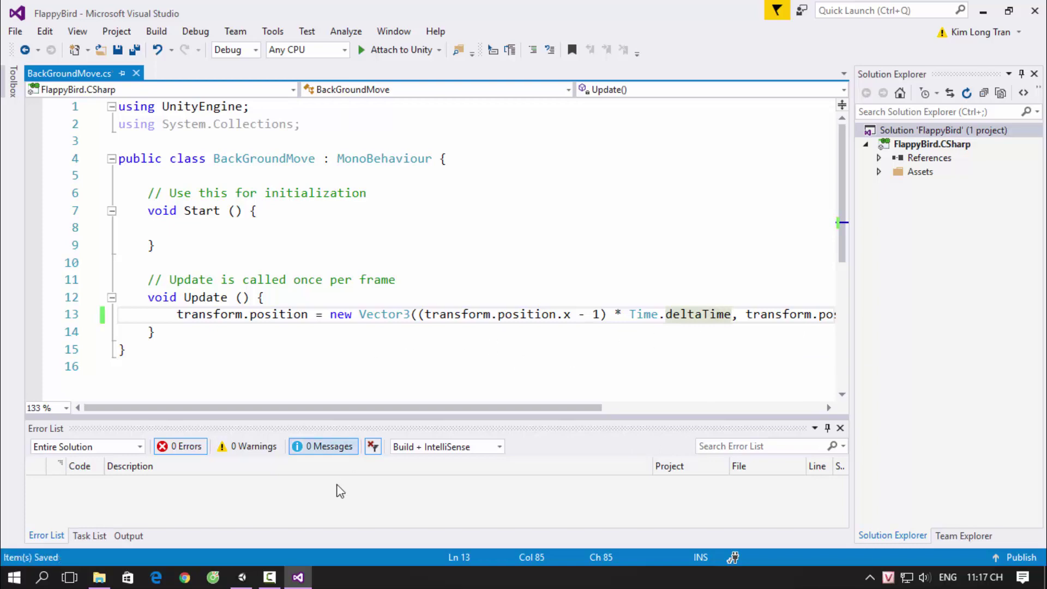
click(242, 577)
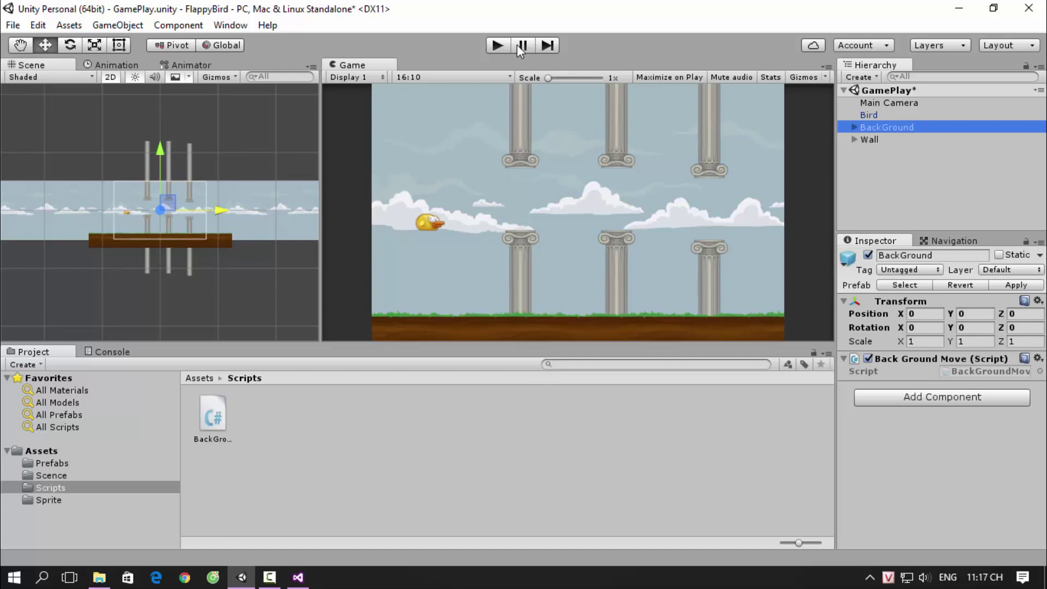
click(501, 44)
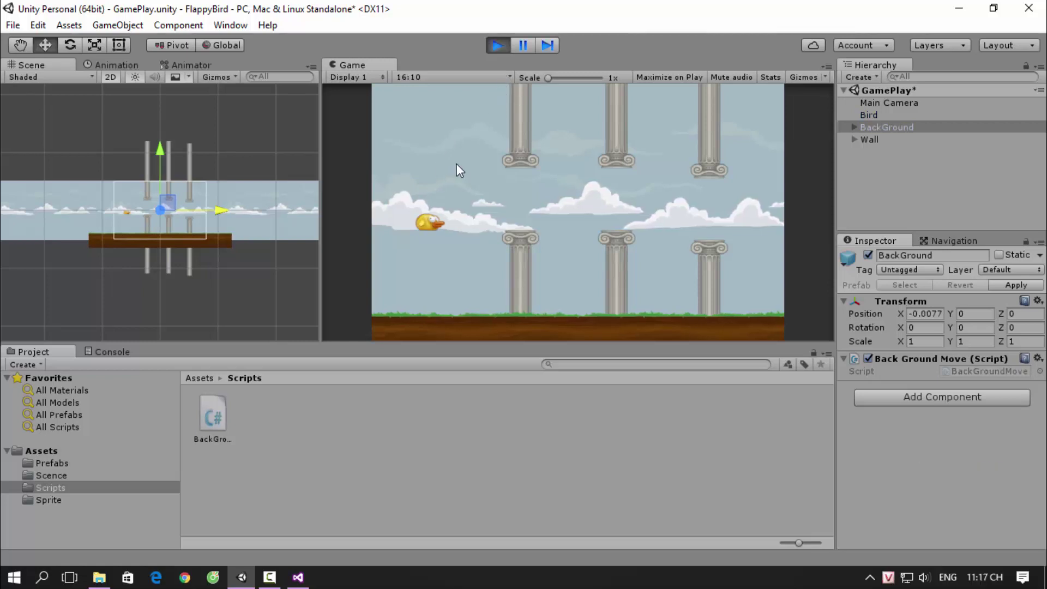
scroll(225, 255, down, 2)
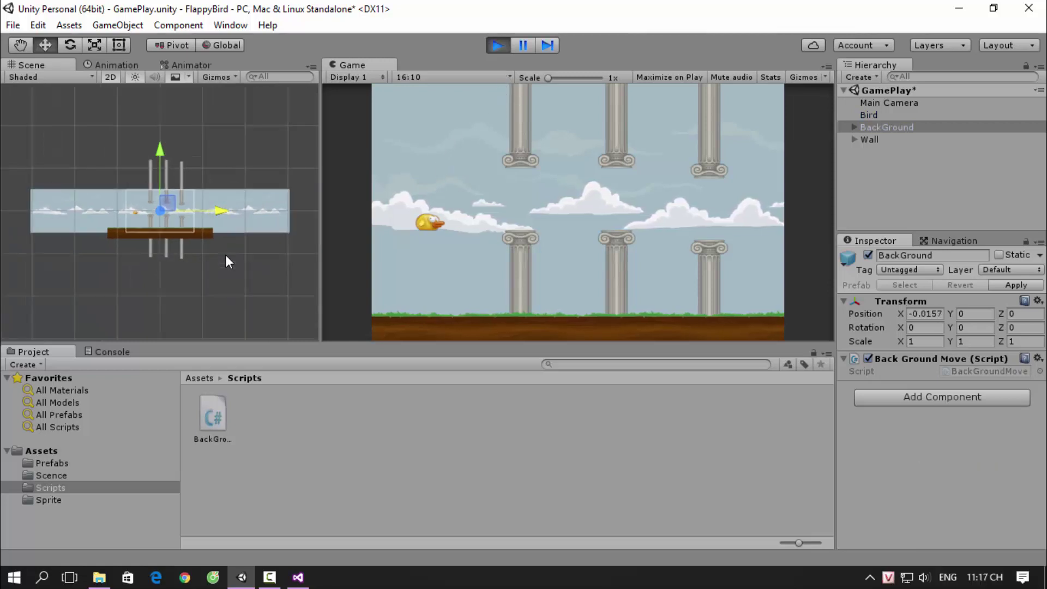
scroll(227, 254, up, 2)
scroll(227, 254, up, 2)
scroll(226, 254, up, 2)
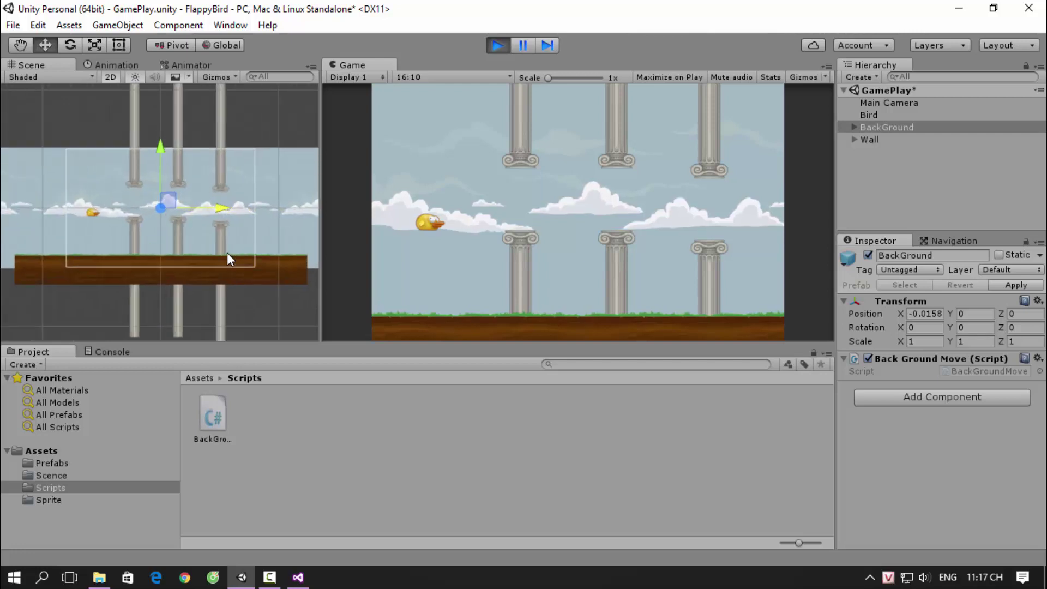
scroll(227, 260, up, 1)
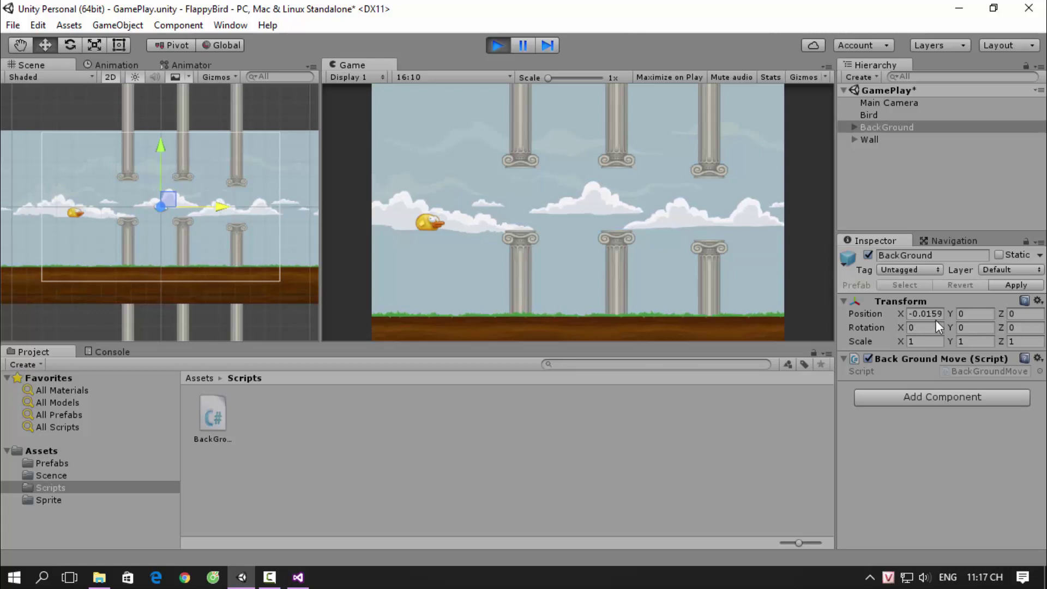
click(505, 50)
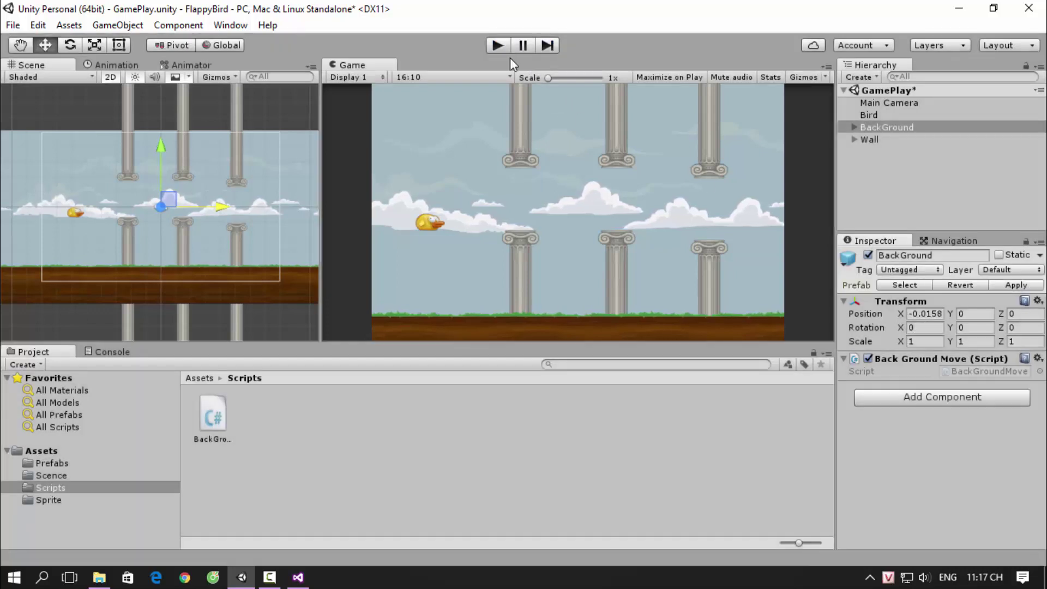
Review line 13, highlighting transform.position.x and Time.deltaTime, then select everything after transform
click(298, 582)
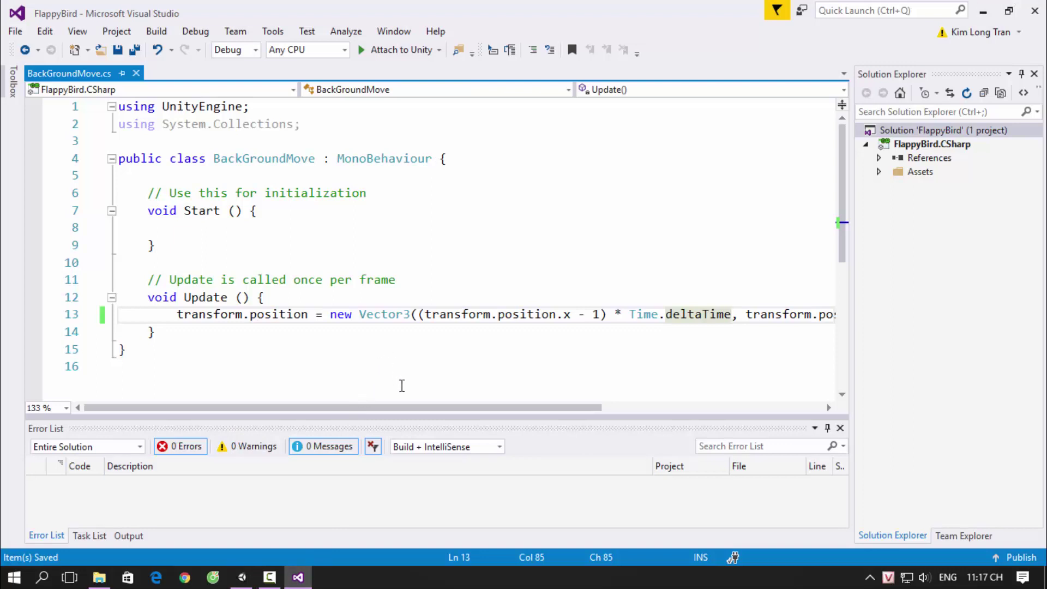
drag(404, 407, 441, 415)
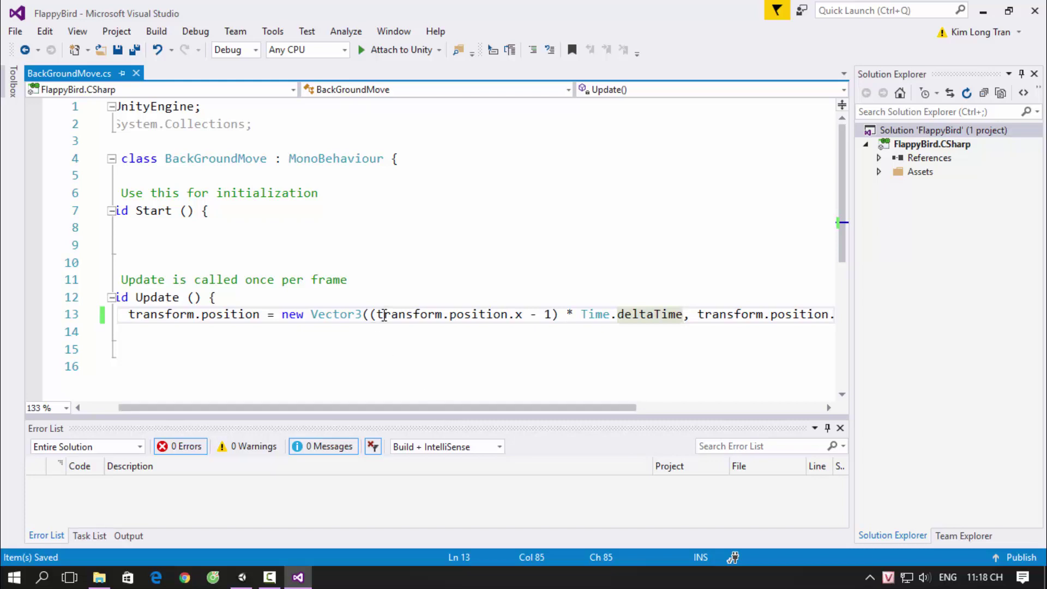
drag(377, 315, 523, 317)
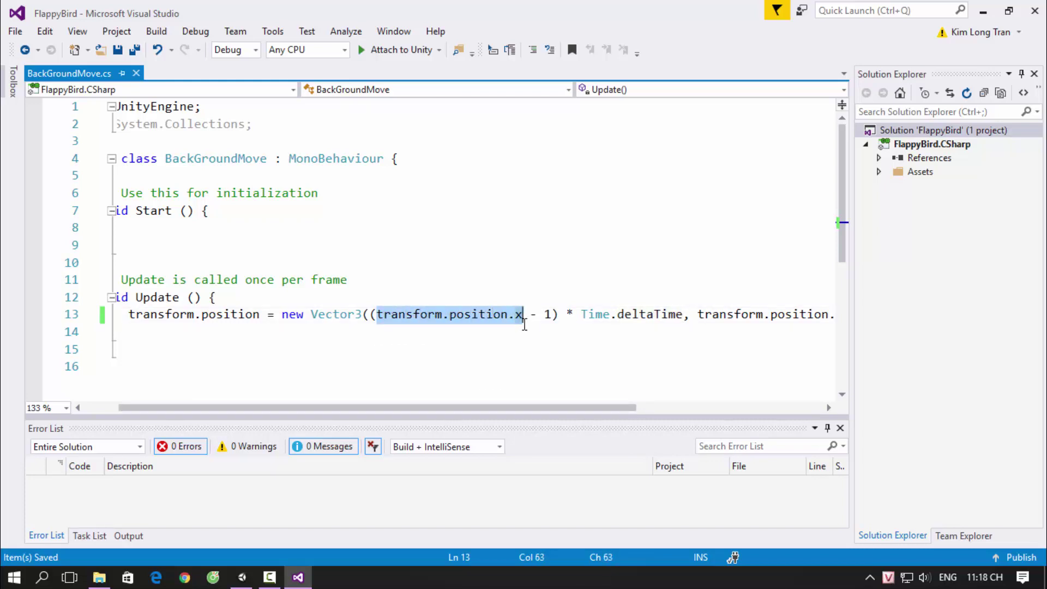
drag(523, 317, 683, 315)
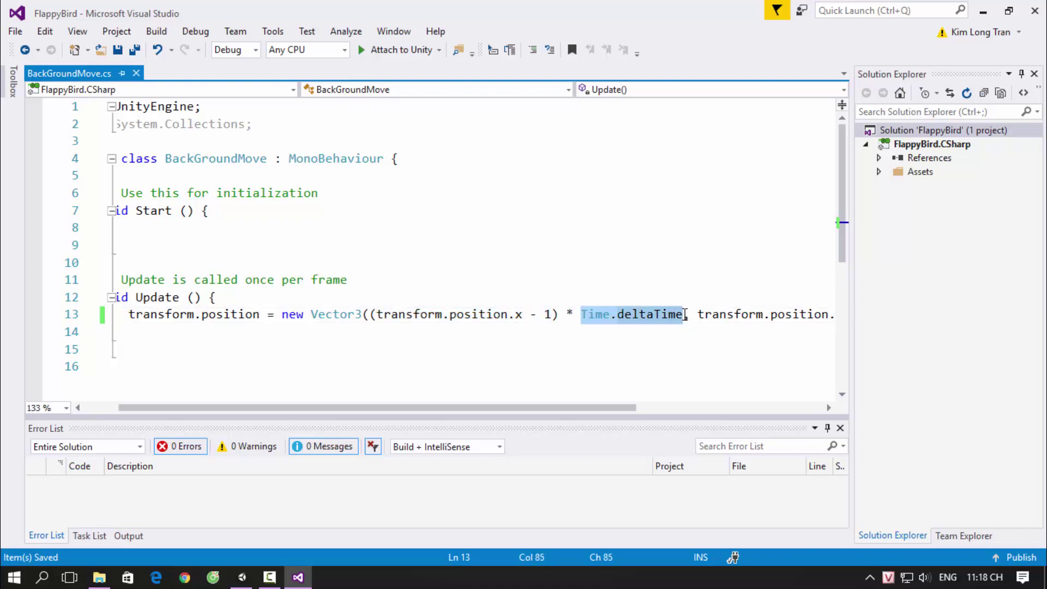
drag(377, 315, 523, 315)
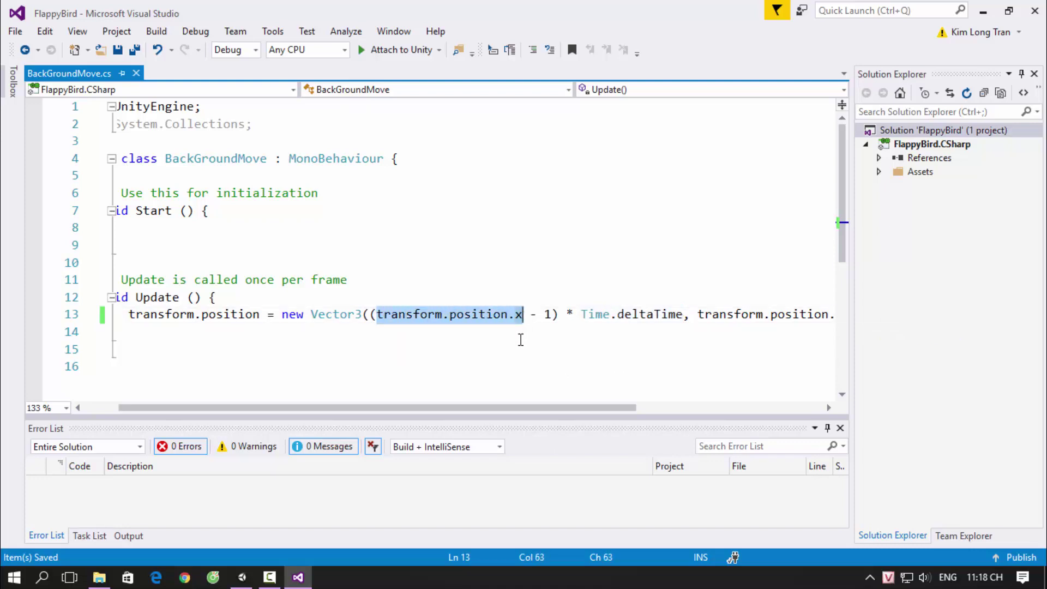
drag(551, 407, 459, 420)
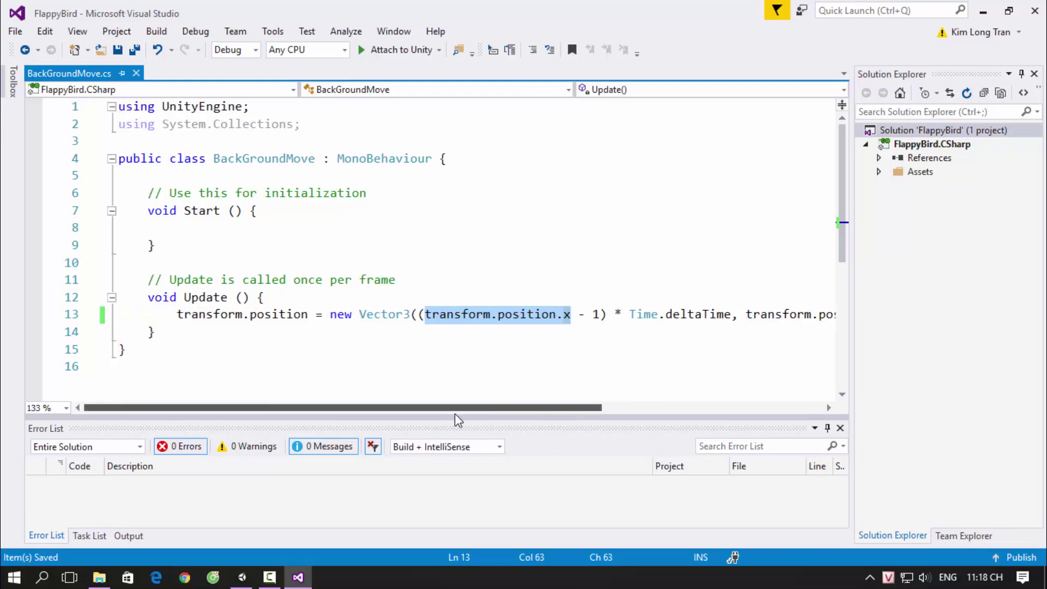
mouse_move(486, 410)
mouse_down()
mouse_move(572, 418)
mouse_move(492, 408)
mouse_up()
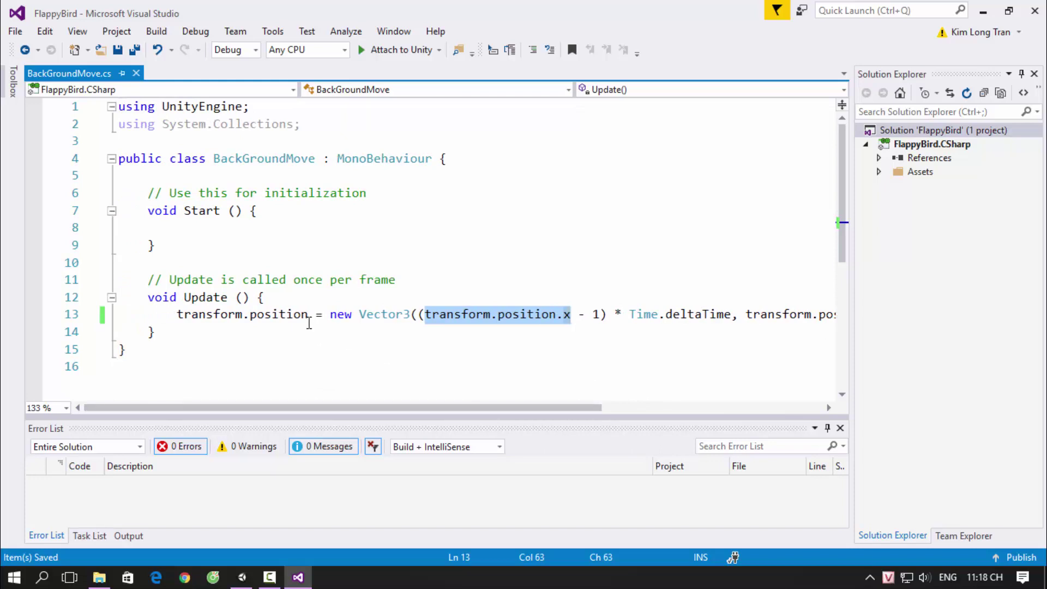
mouse_move(308, 314)
mouse_down()
mouse_move(846, 306)
mouse_move(837, 320)
mouse_up()
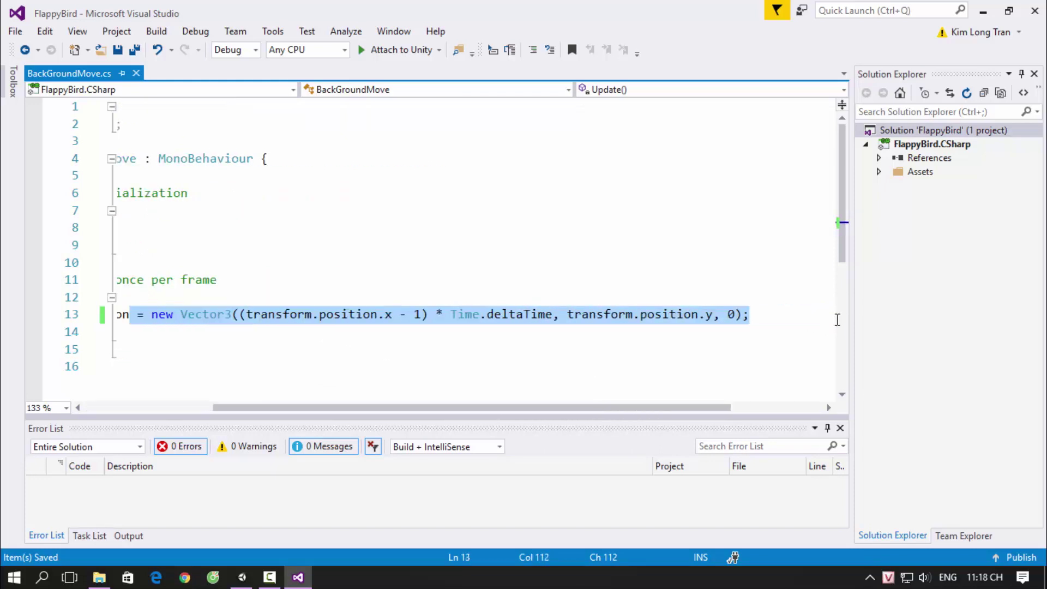
Replace line 13's Vector3 position assignment with transform.Translate( and browse its overloads
key(Delete)
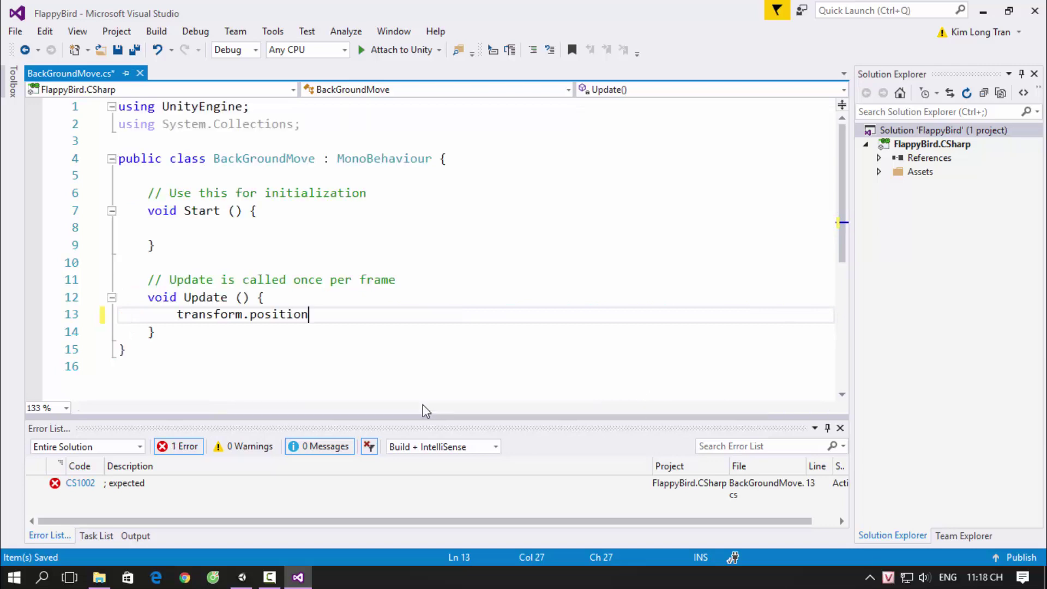
drag(249, 316, 356, 316)
key(BackSpace)
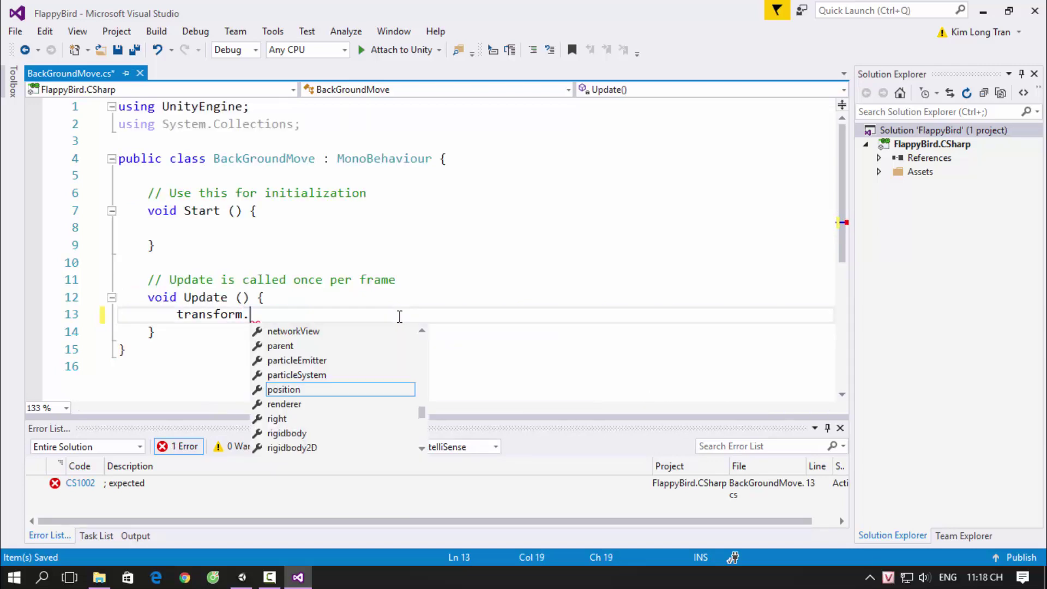
text(transla)
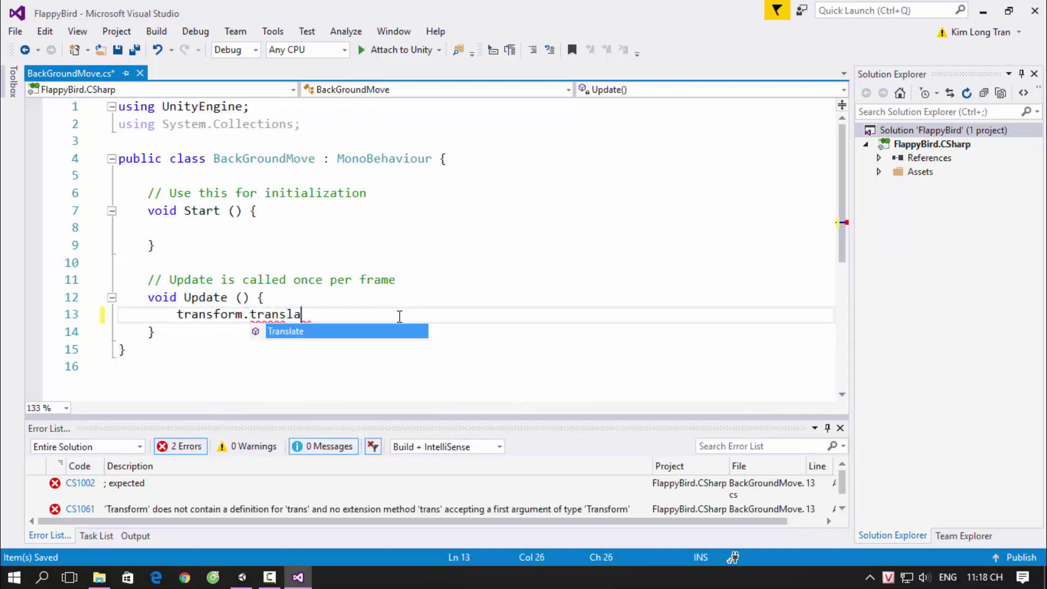
key(space)
text(()
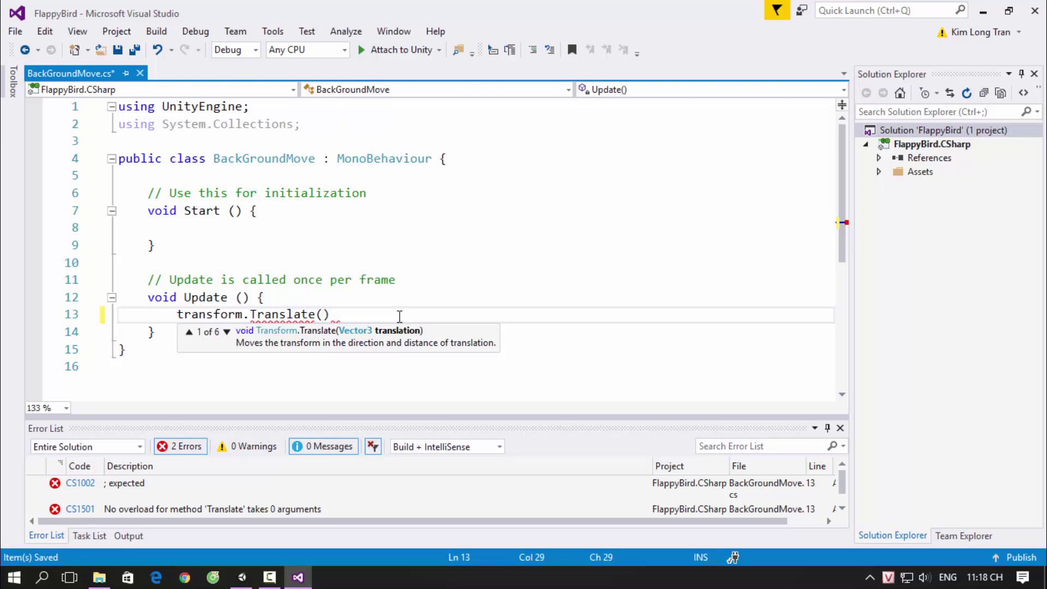
key(Up)
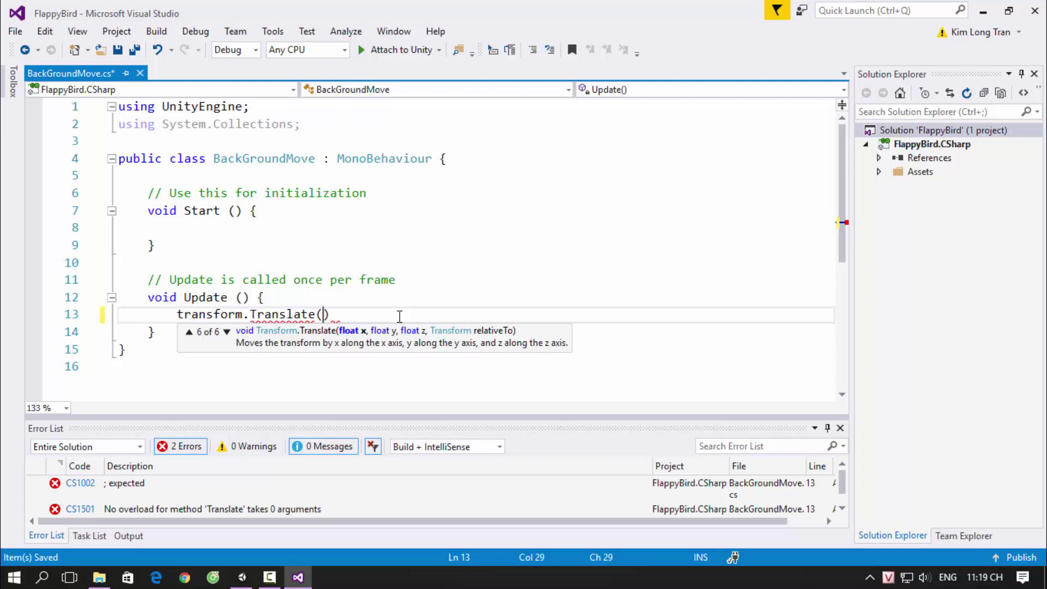
key(Up)
key(Up)
key(Up)
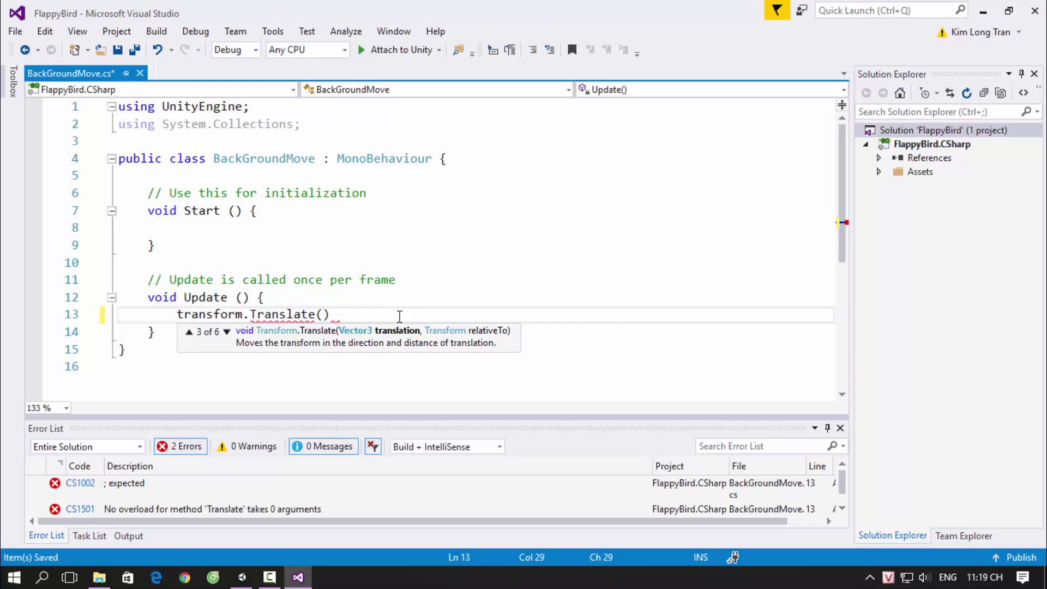
key(Up)
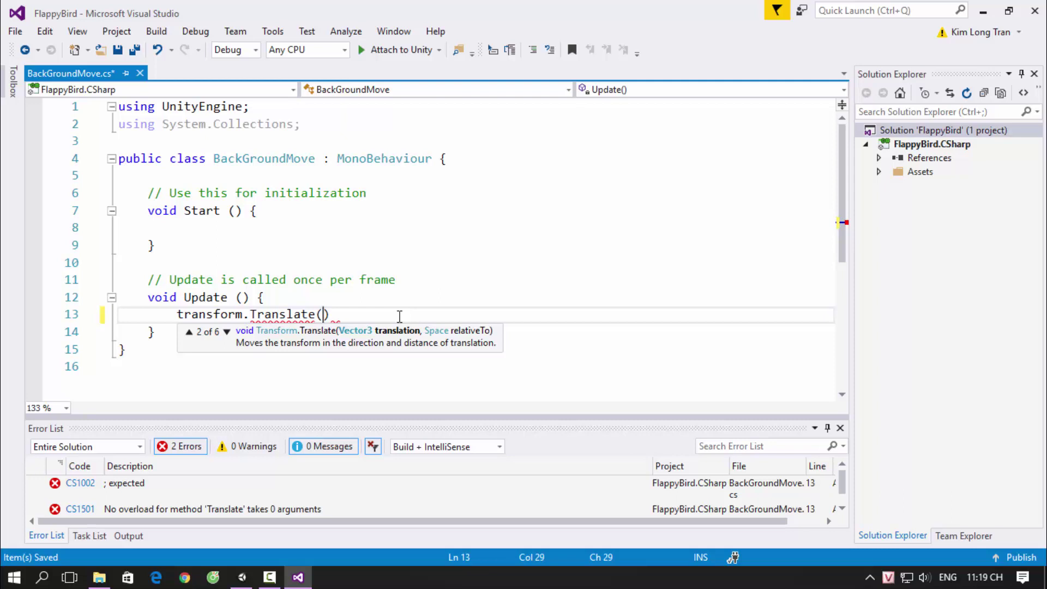
key(End)
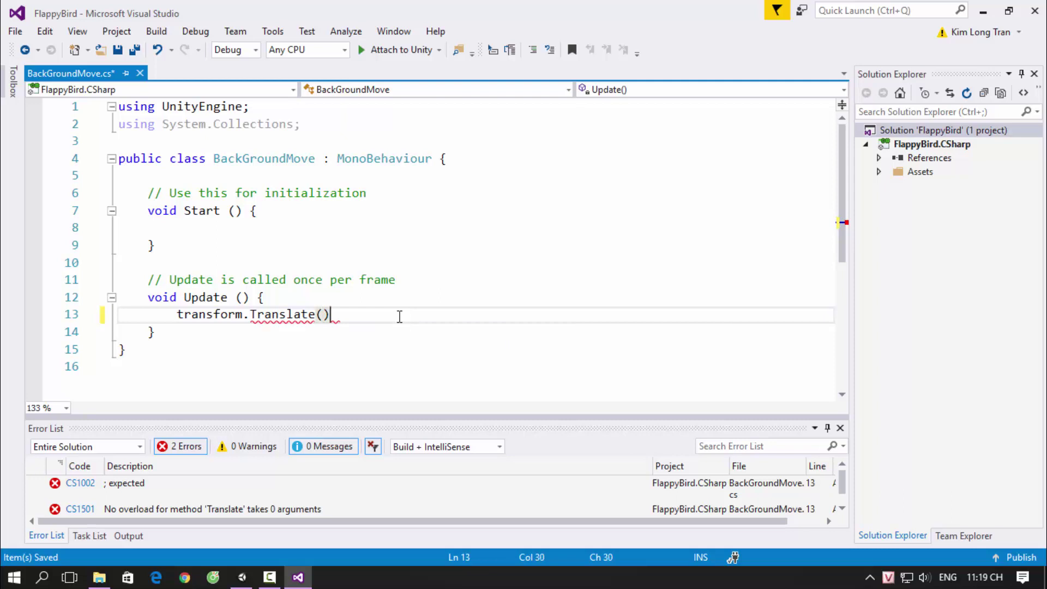
Pass new Vector3(-1, transform.position.y, 0) as the argument of transform.Translate
text(;)
key(Left)
key(Left)
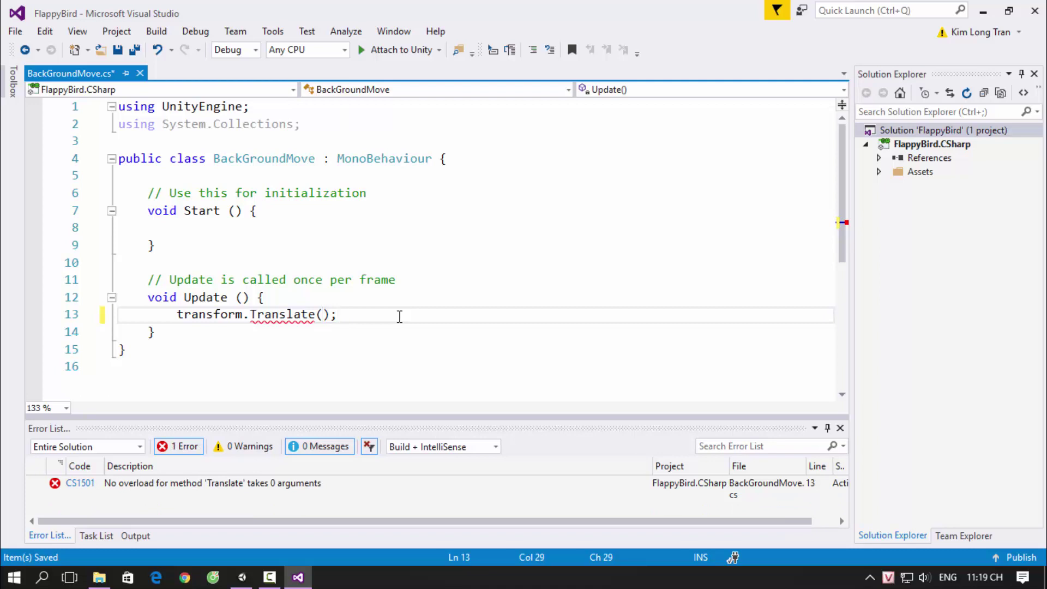
text(new Vec)
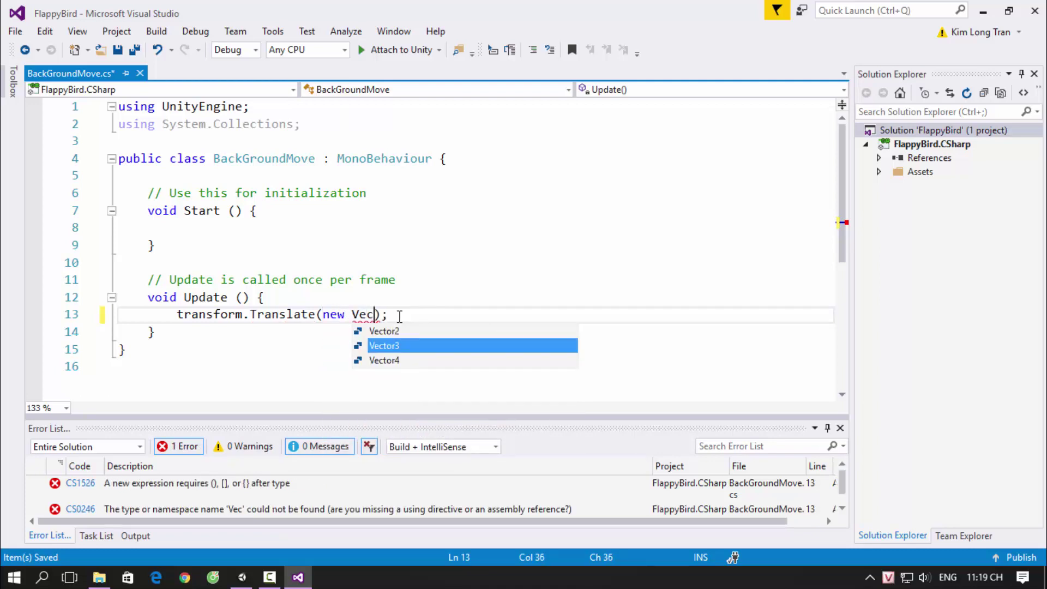
key(Tab)
text(()
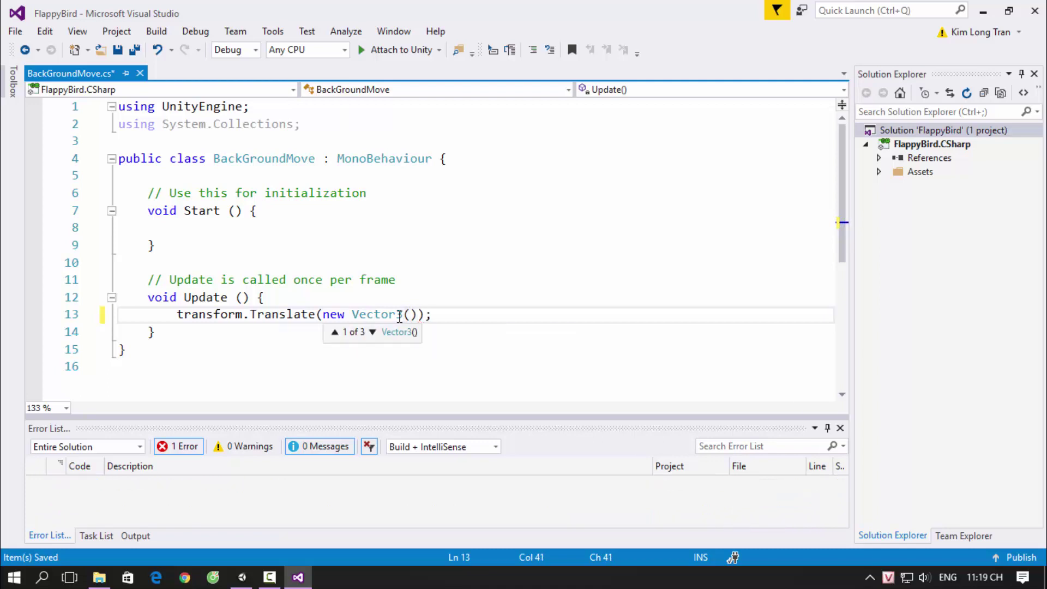
text(-1)
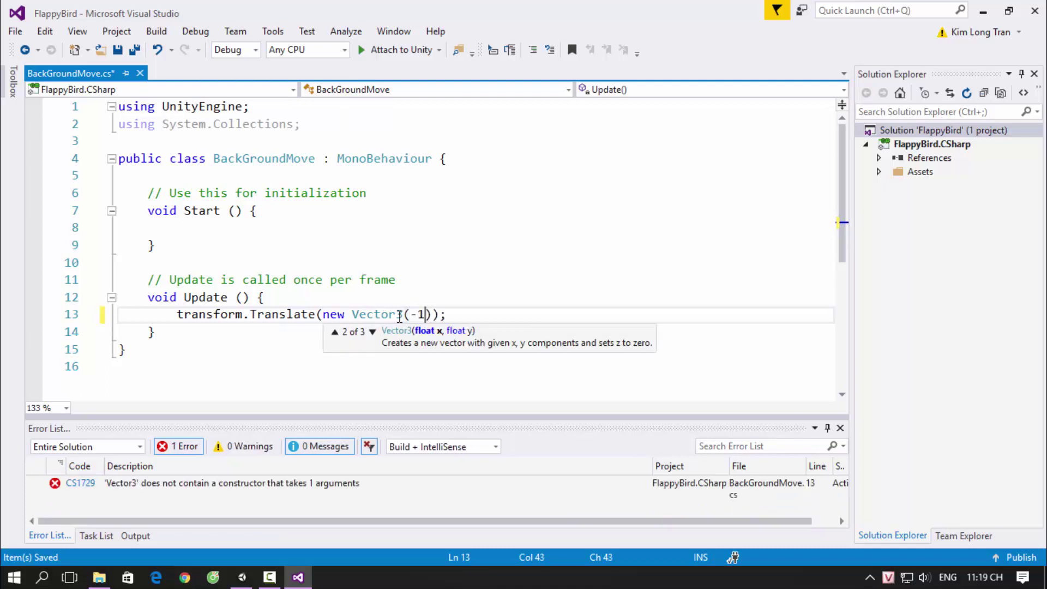
text(, )
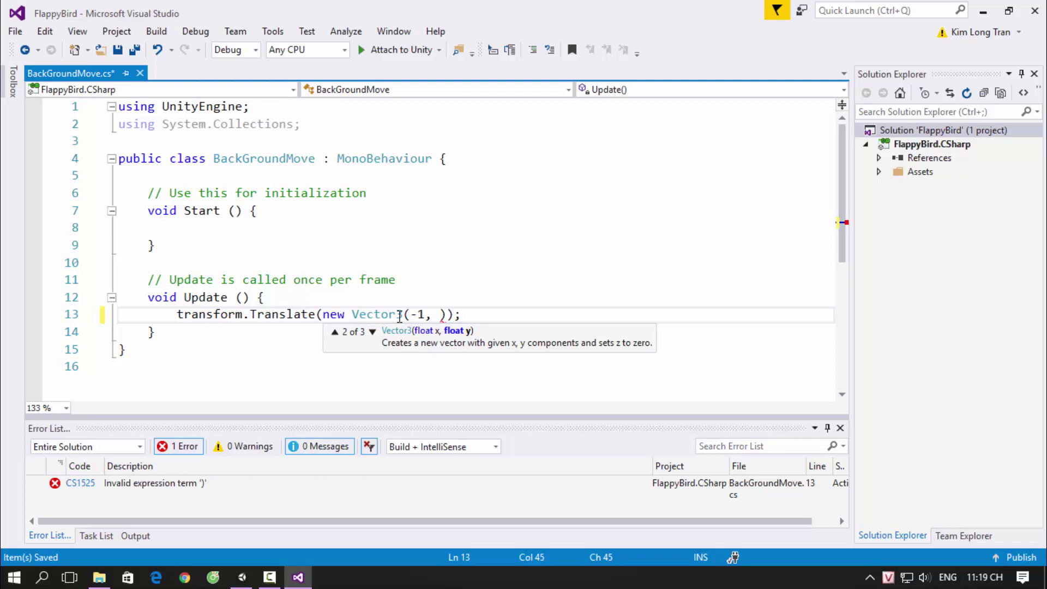
text(transform.)
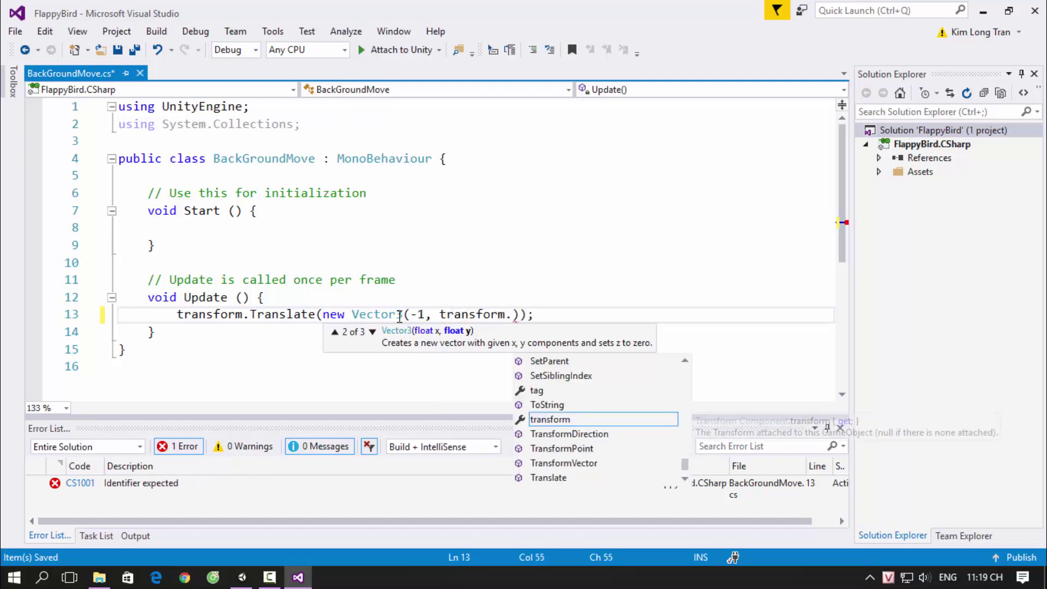
text(position.y)
key(Escape)
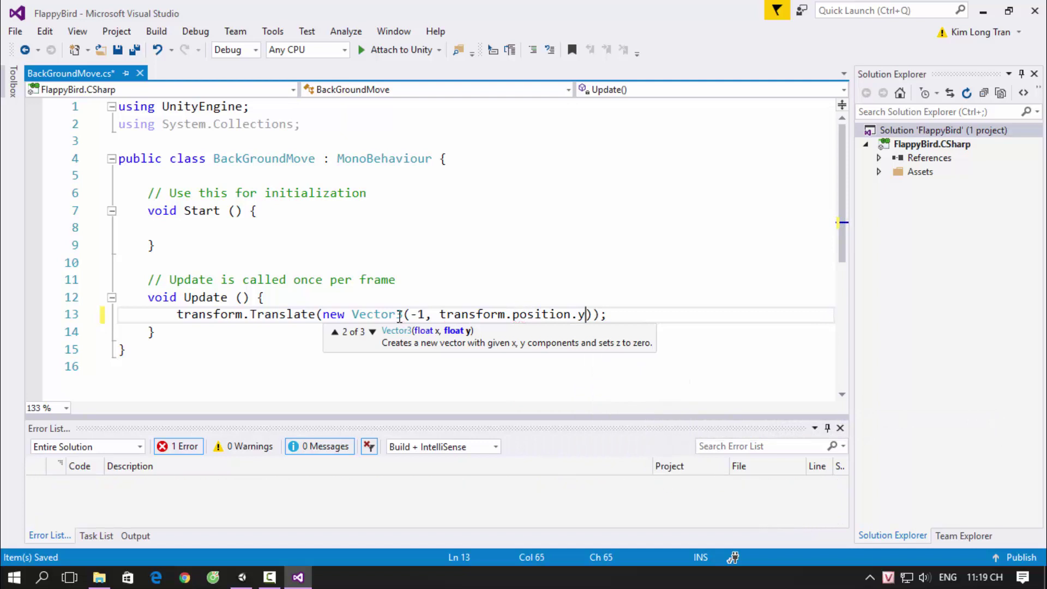
text(, 0)))
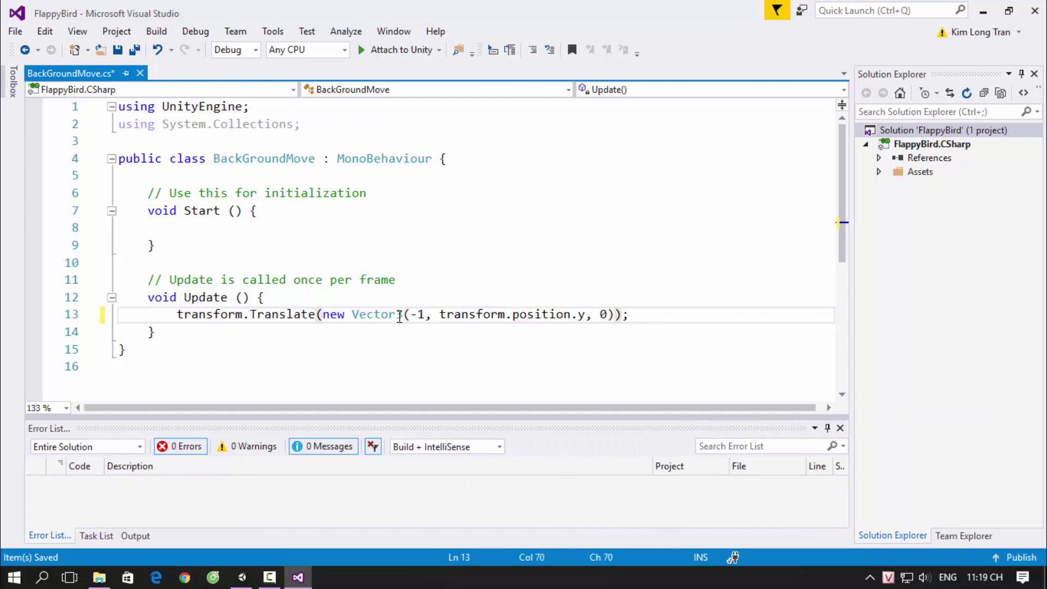
click(650, 288)
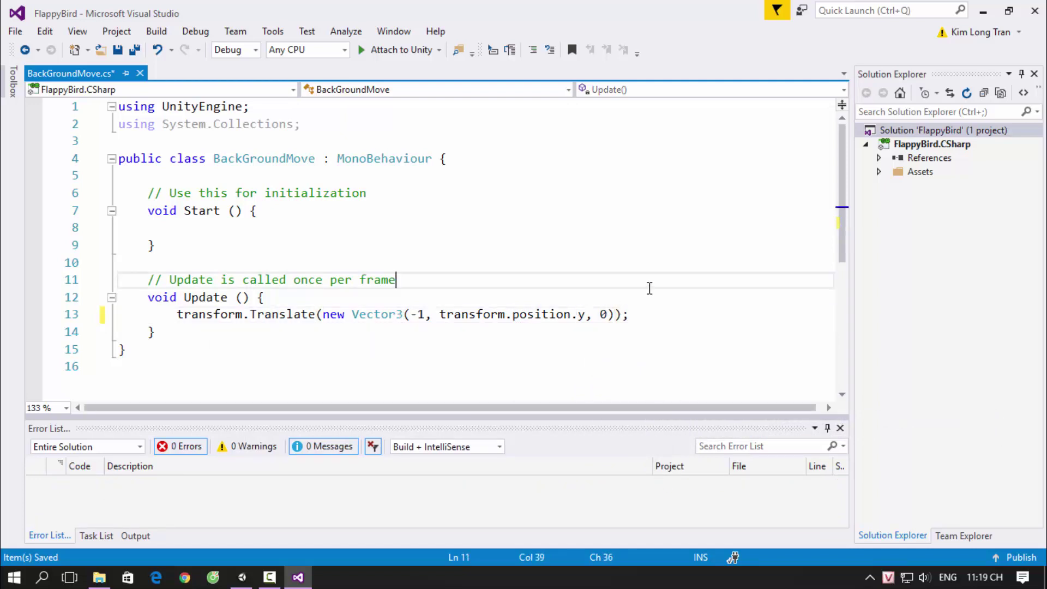
Multiply the -1 by Time.deltaTime and check the Vector3 arguments on line 13
click(428, 314)
text(* )
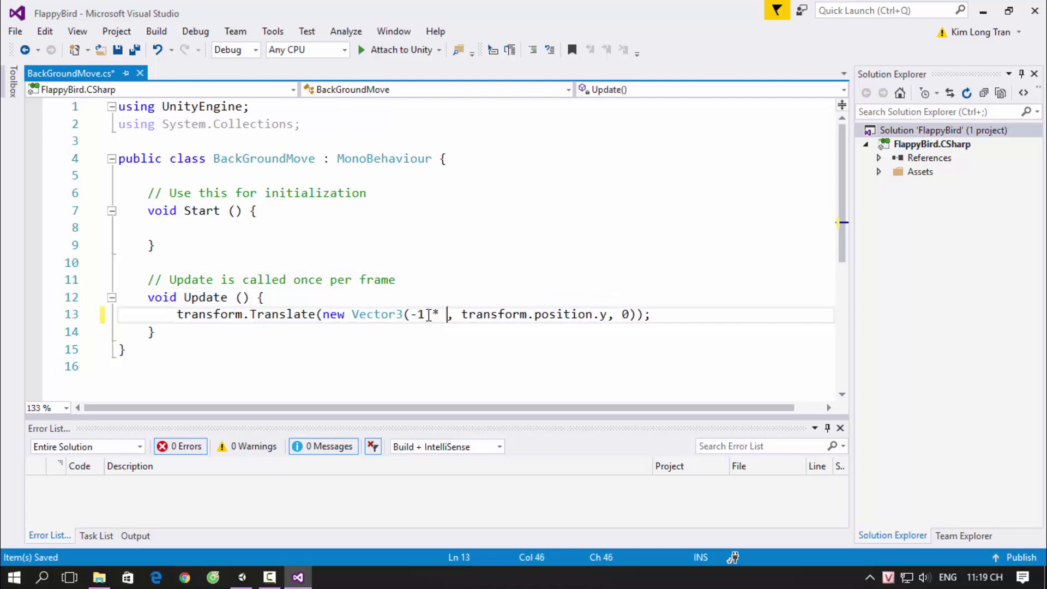
text(TIme.de)
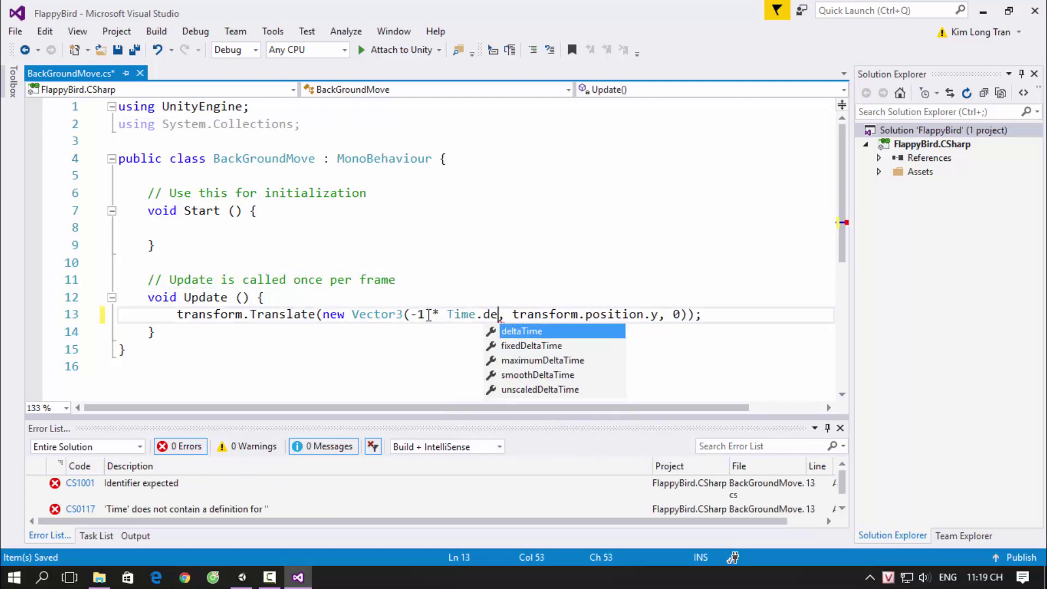
key(Tab)
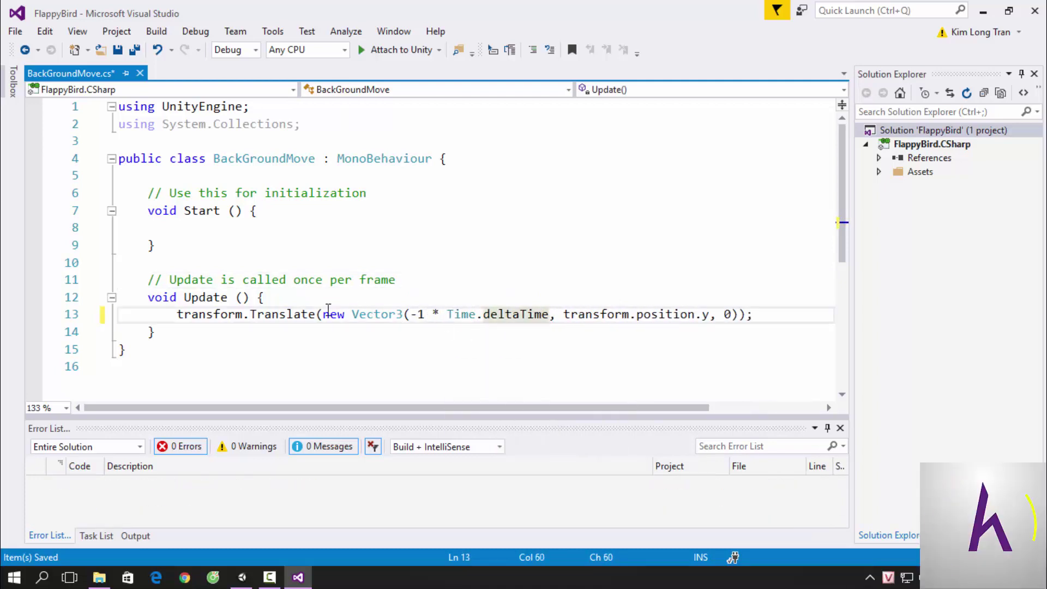
double_click(234, 315)
click(294, 351)
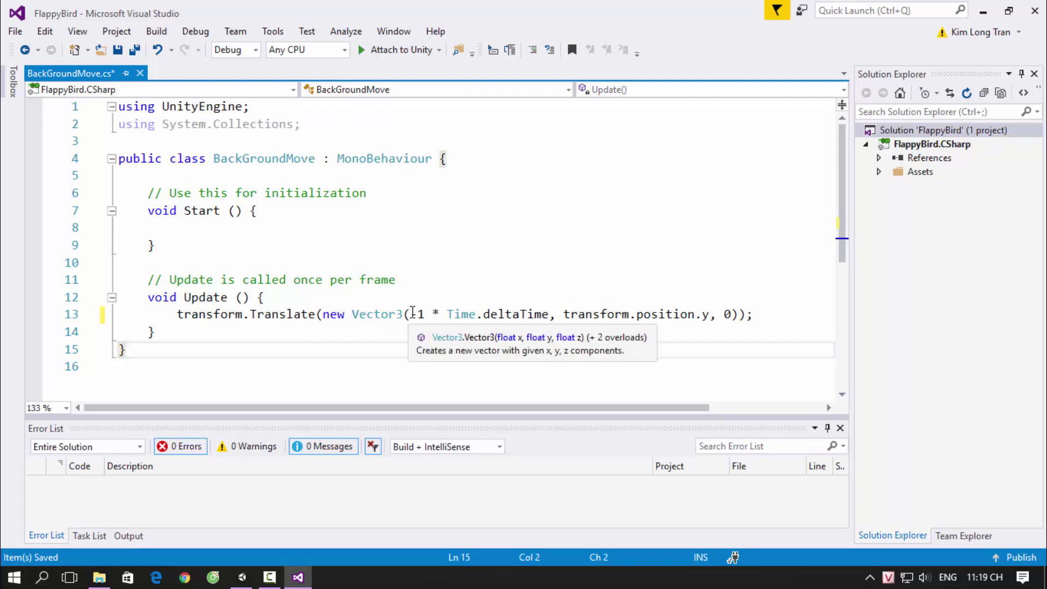
drag(410, 315, 726, 315)
click(722, 327)
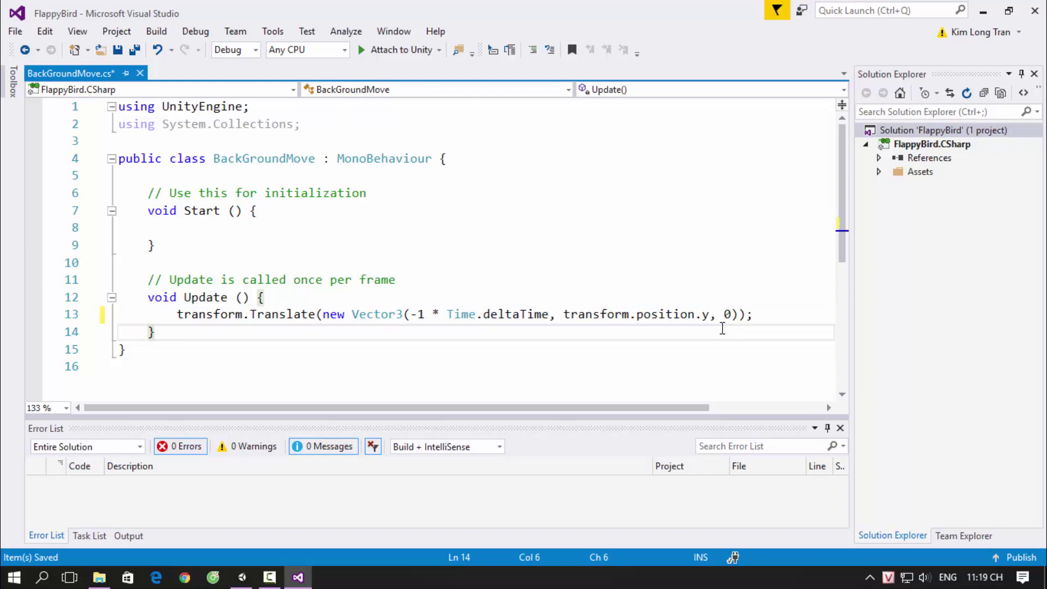
click(242, 577)
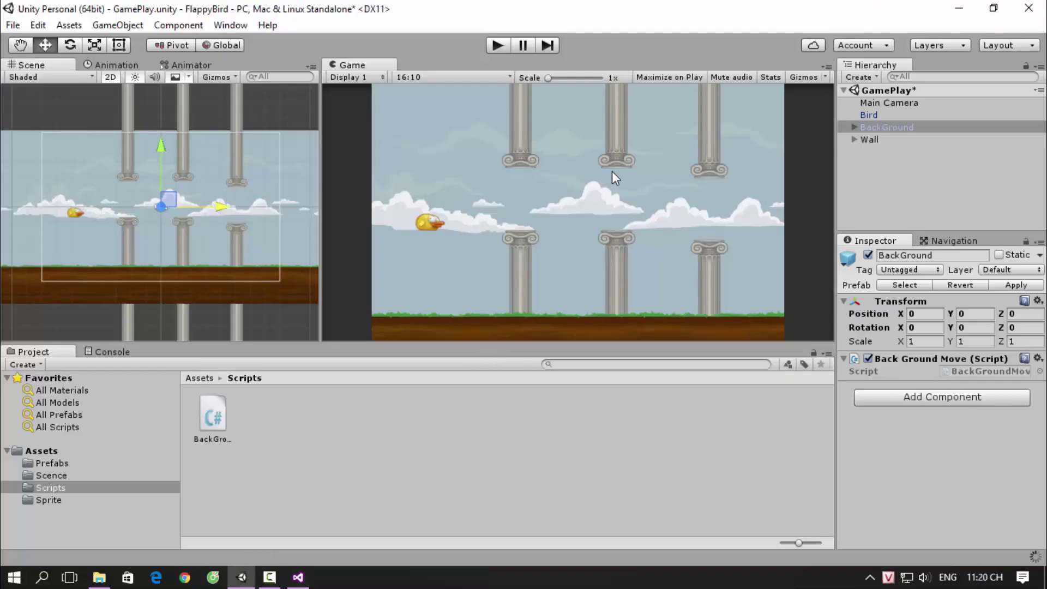
Play the game twice to confirm the background scrolls left
click(495, 45)
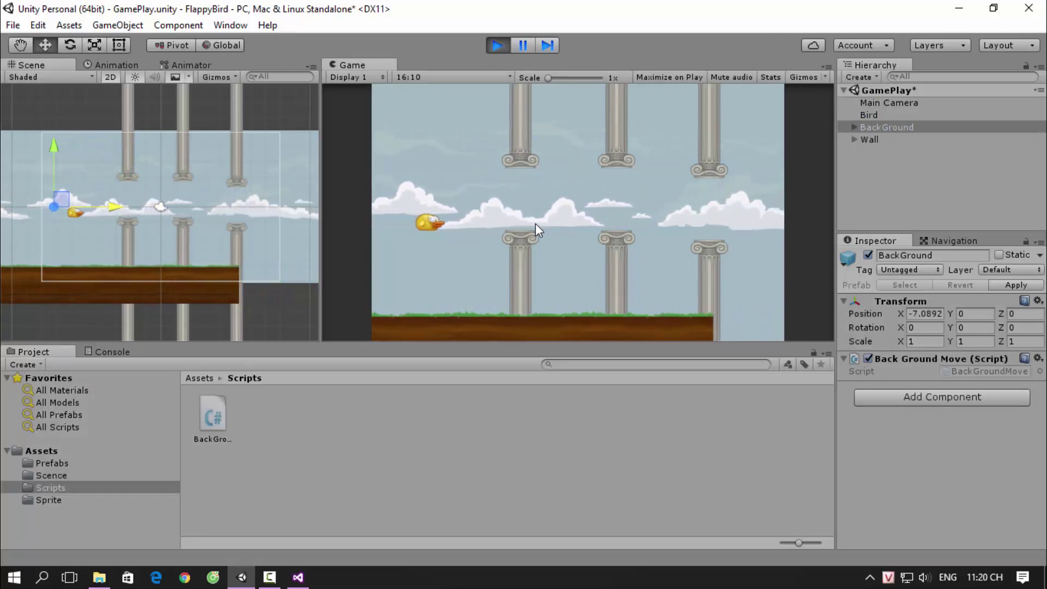
scroll(82, 164, down, 3)
scroll(79, 165, down, 3)
scroll(82, 194, down, 2)
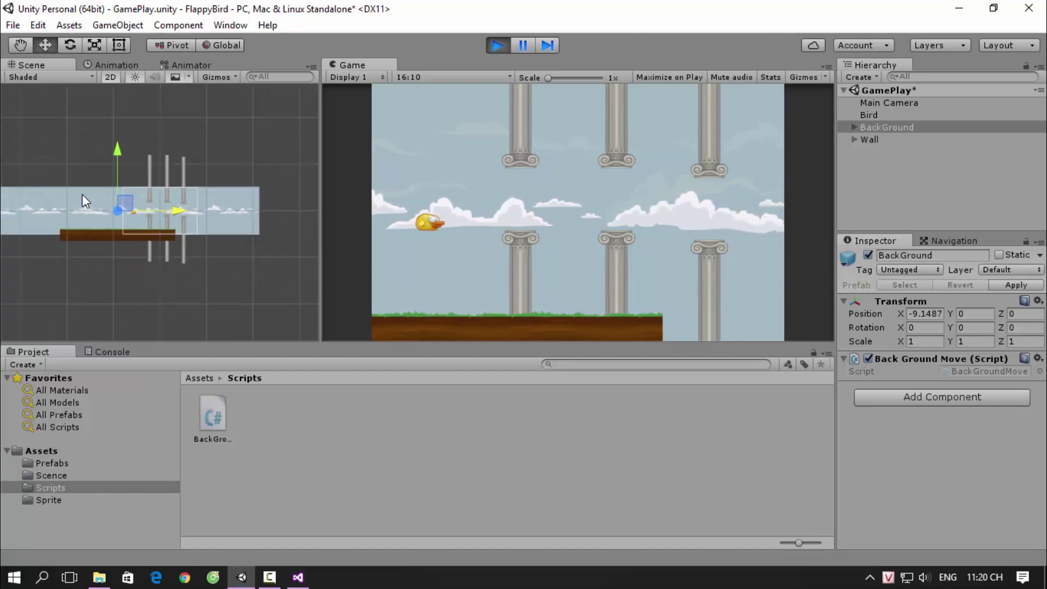
scroll(82, 194, down, 1)
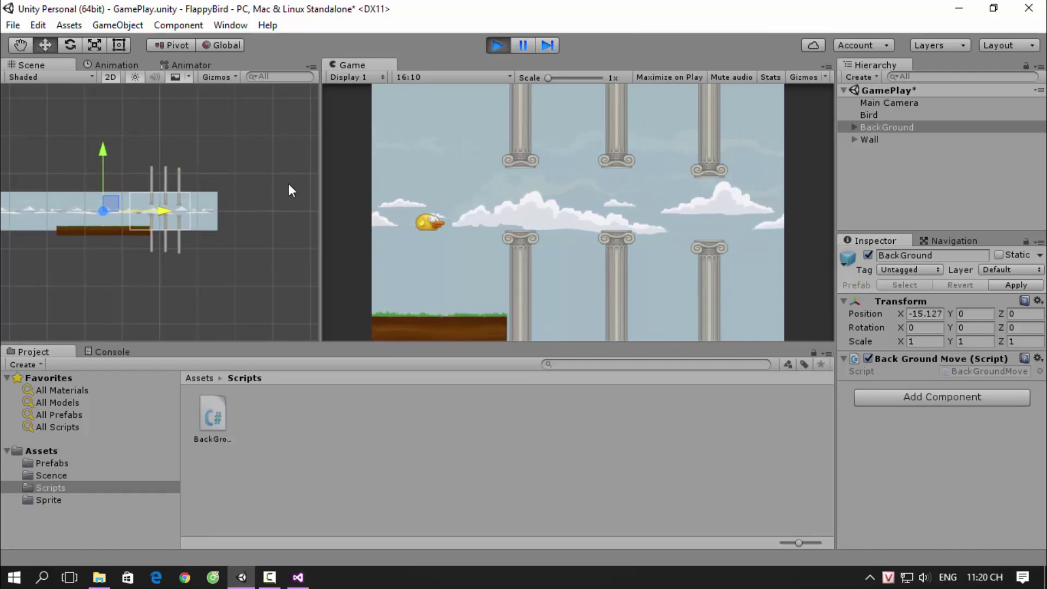
click(500, 45)
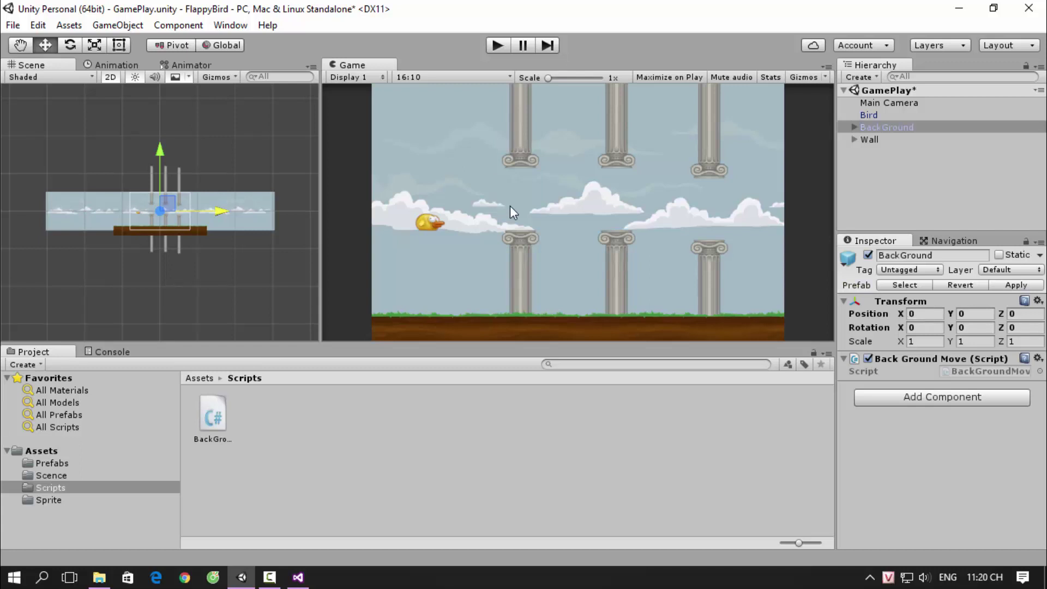
click(884, 127)
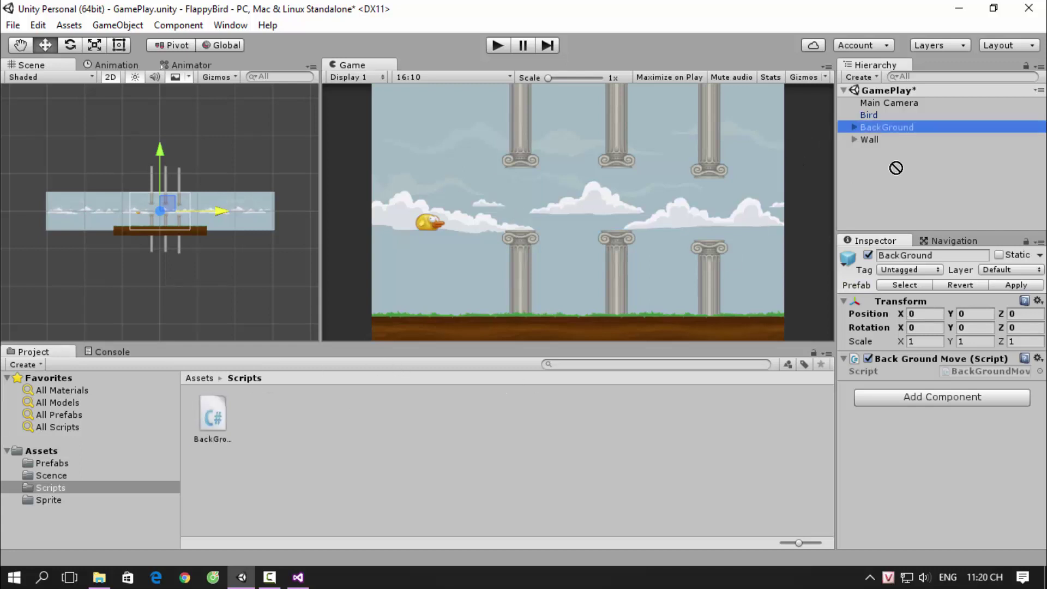
click(497, 45)
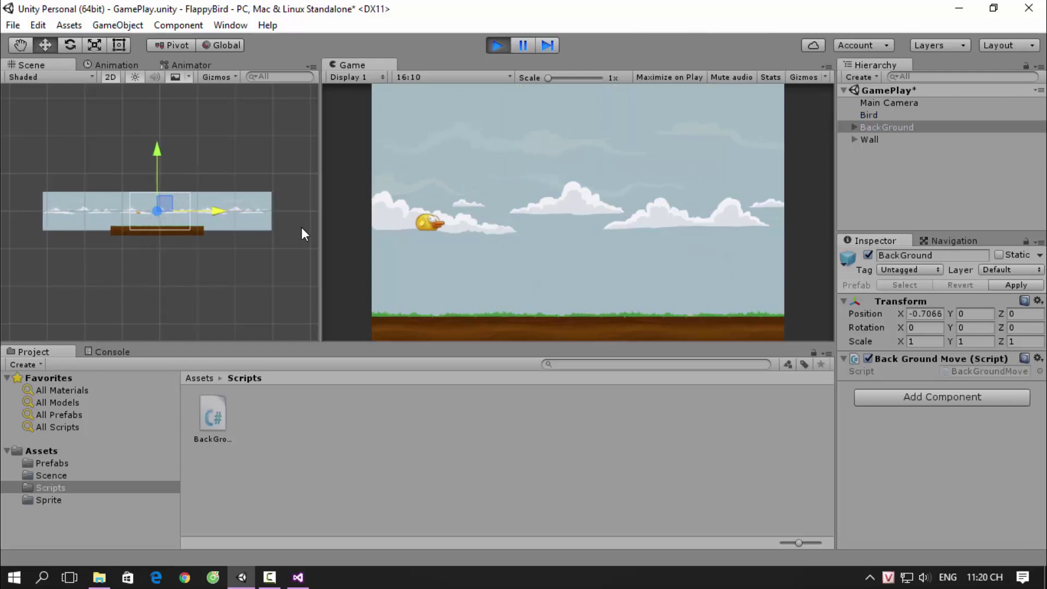
click(498, 47)
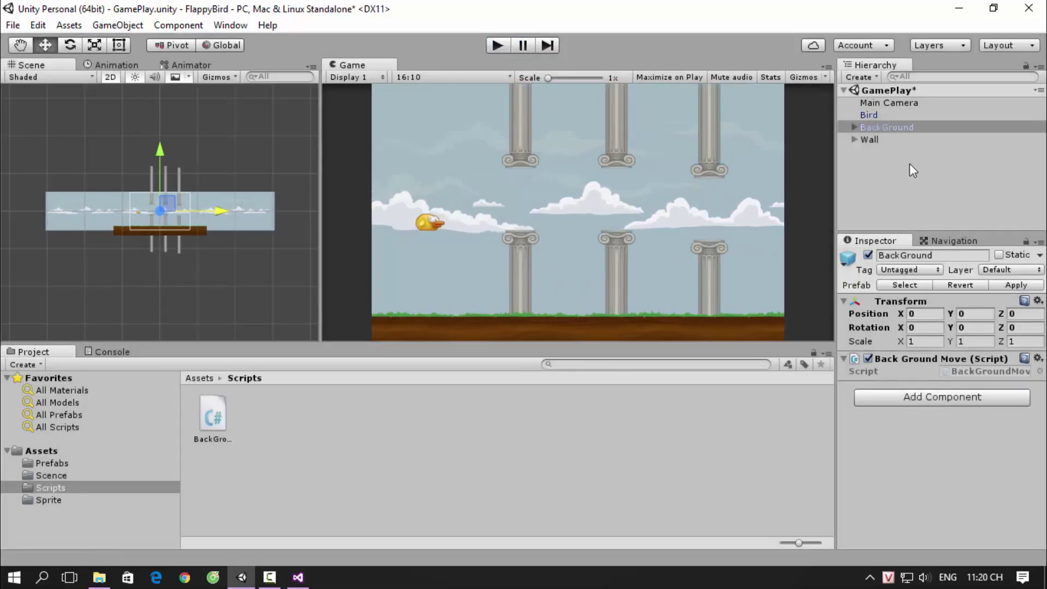
Select Wall and recheck the -1 * Time.deltaTime term in the script
click(878, 141)
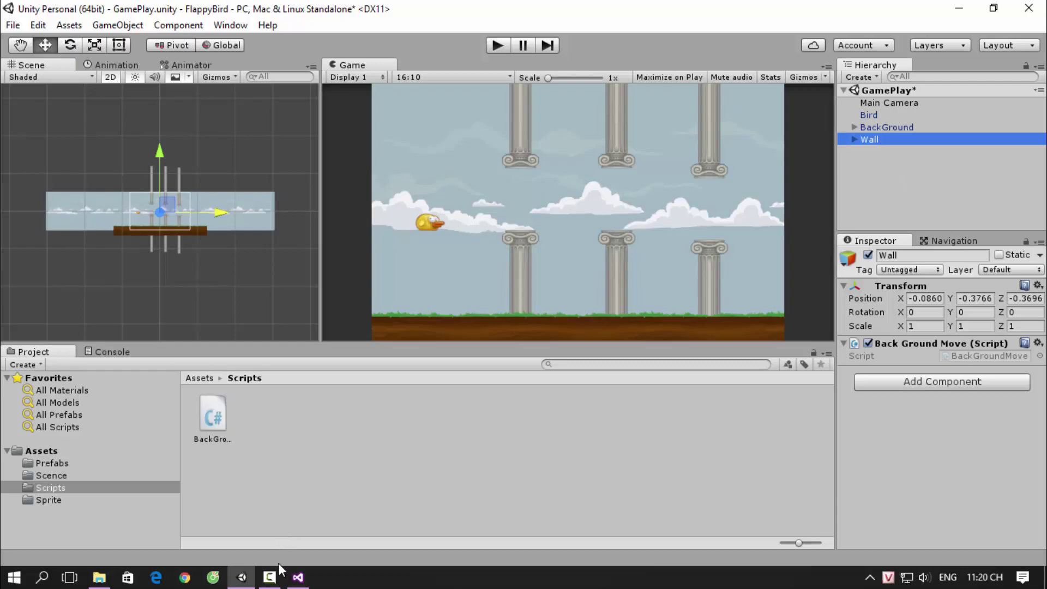
click(297, 577)
drag(359, 315, 763, 314)
click(763, 314)
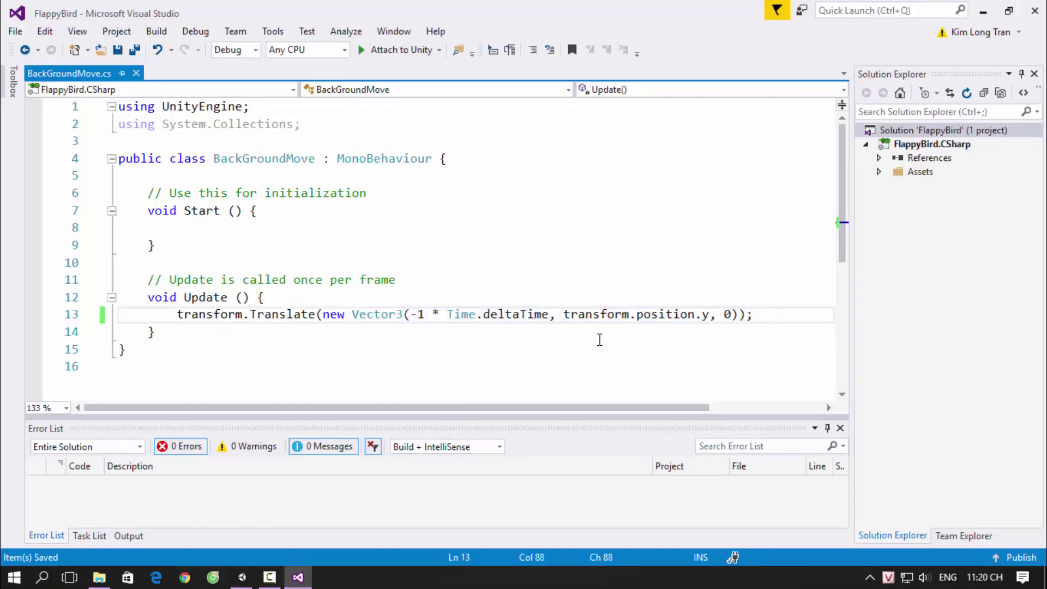
drag(411, 315, 549, 315)
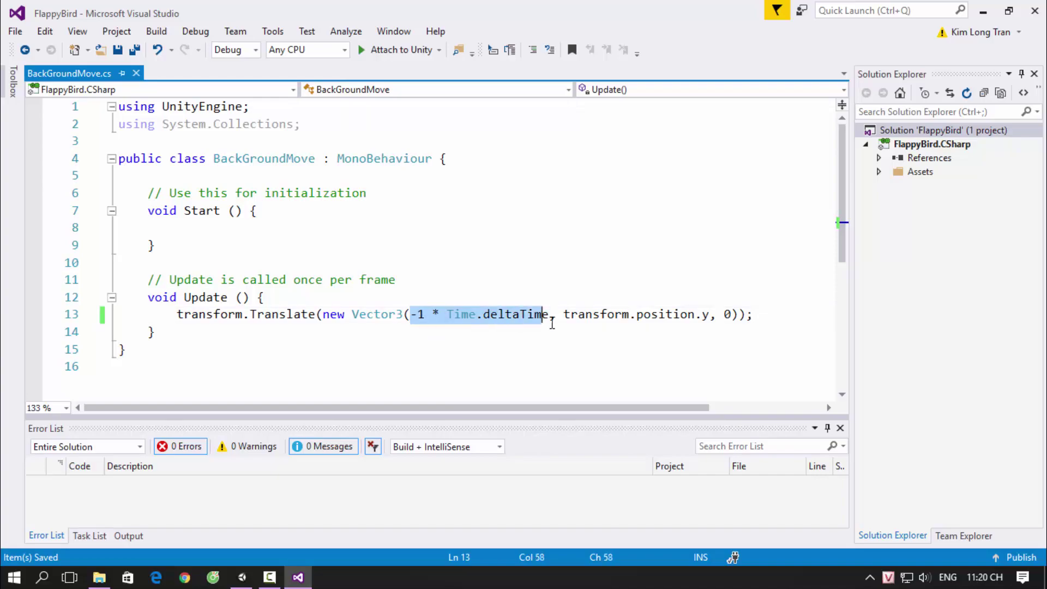
click(242, 578)
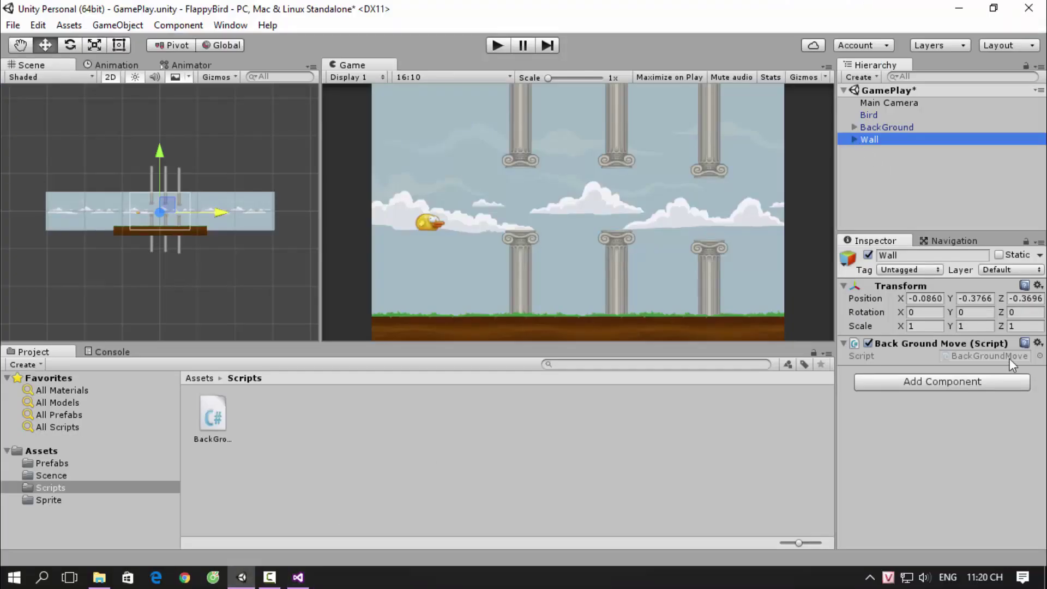
Test-run the game, then remove the Back Ground Move component from Wall
scroll(135, 187, down, 5)
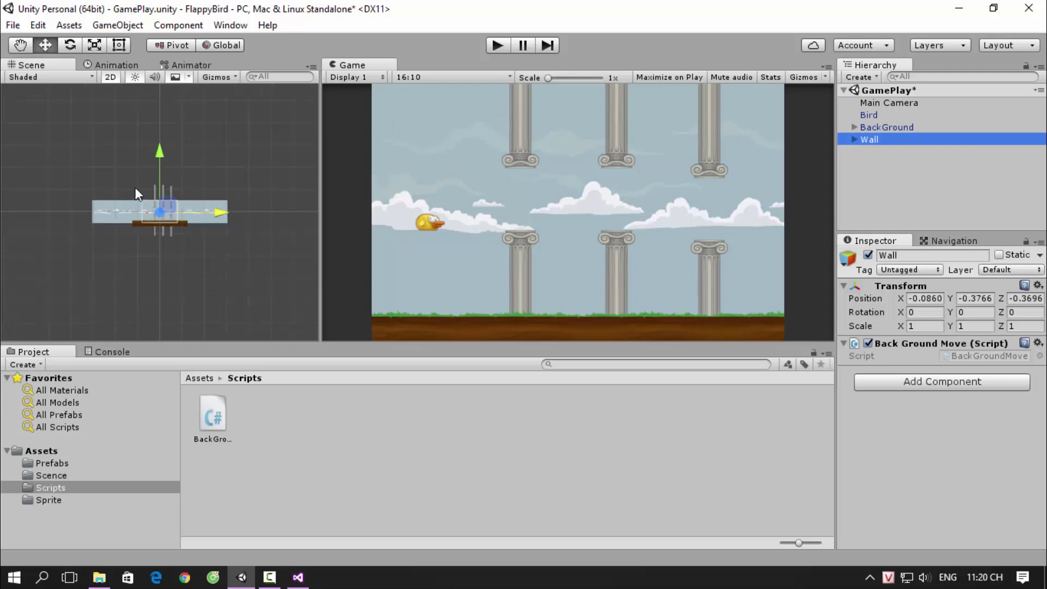
click(497, 46)
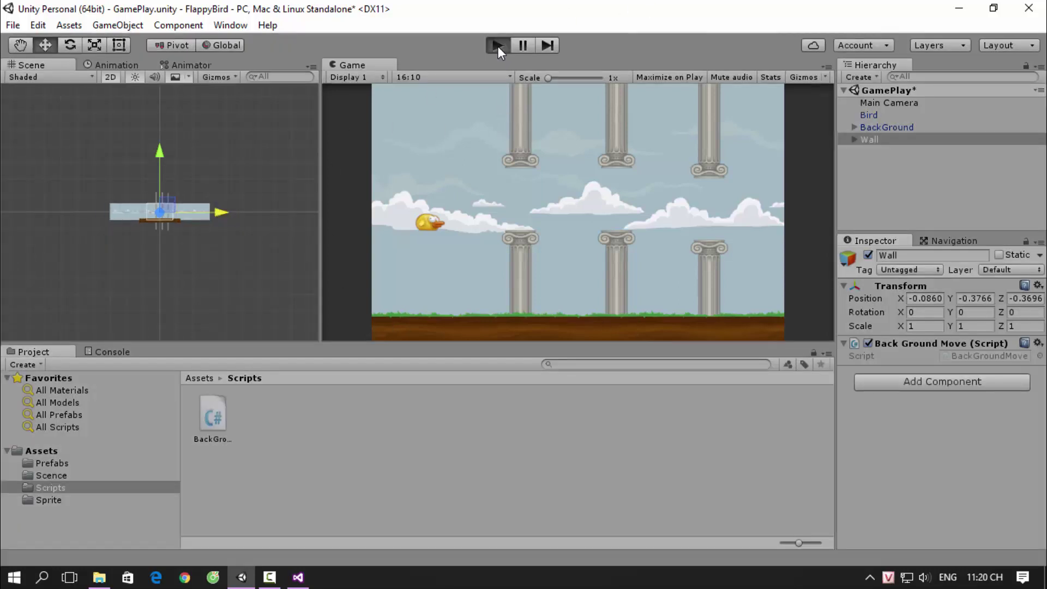
click(499, 46)
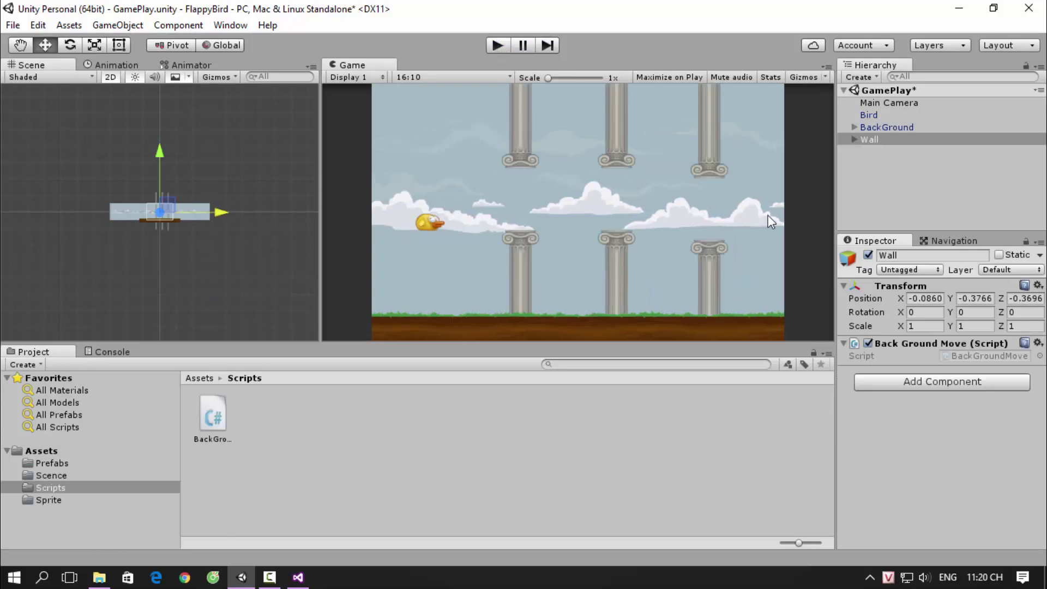
click(1039, 343)
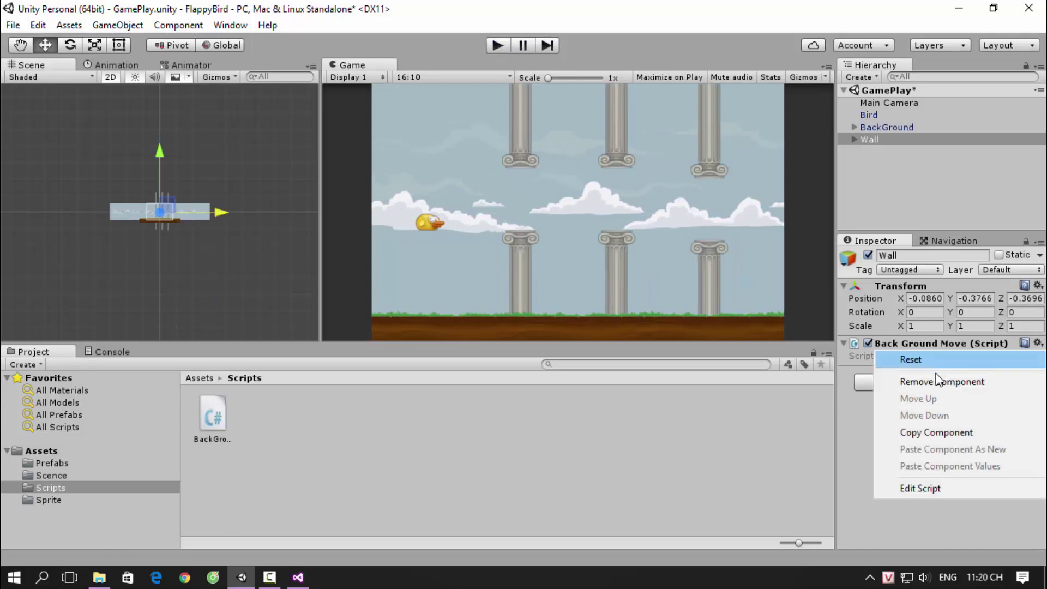
click(937, 381)
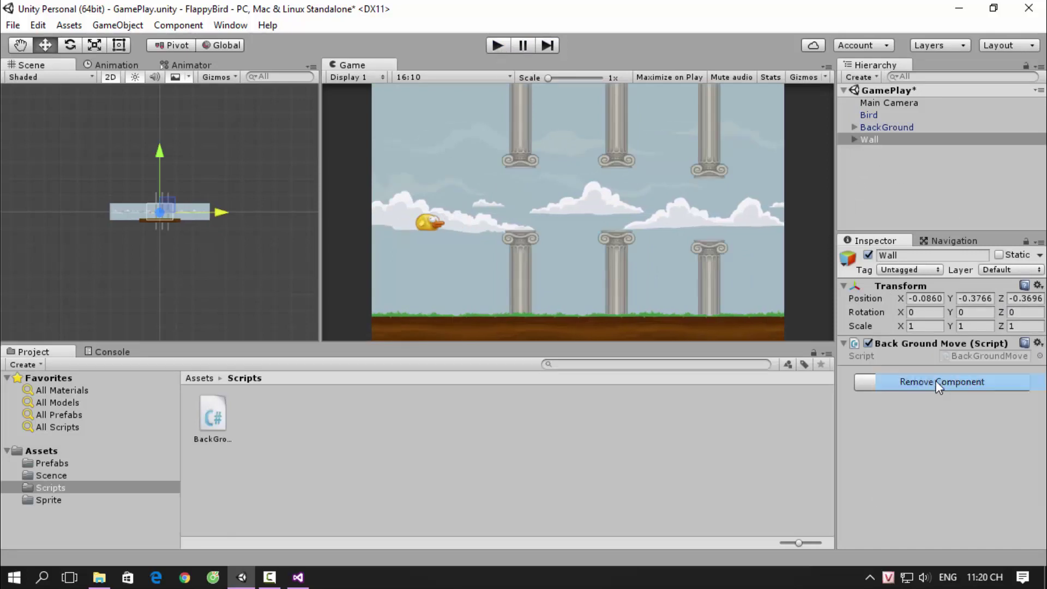
Expand Wall in the Hierarchy and select its first child wall
click(884, 130)
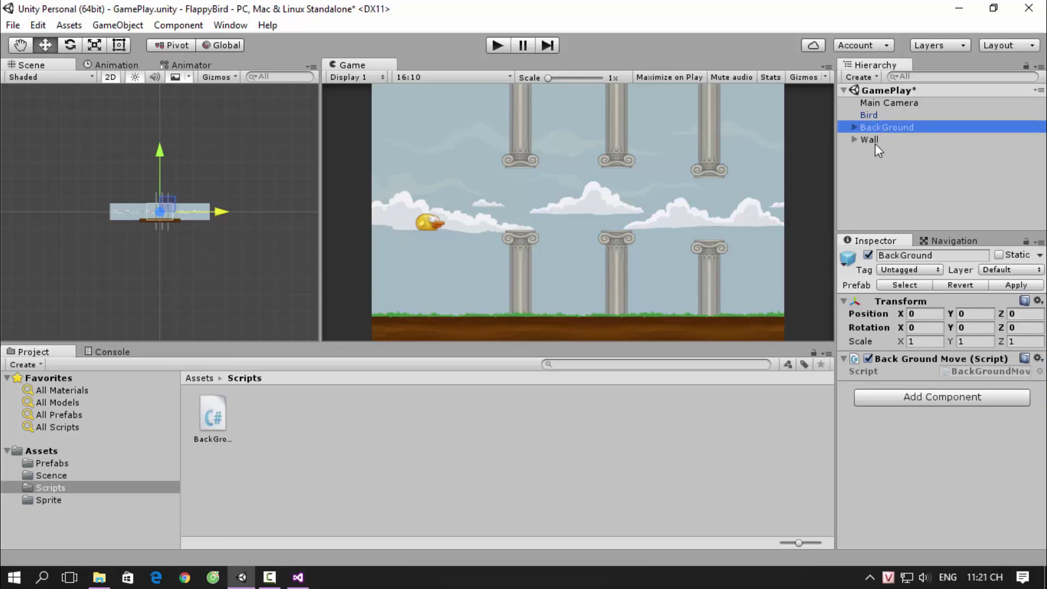
click(872, 141)
click(854, 139)
click(880, 151)
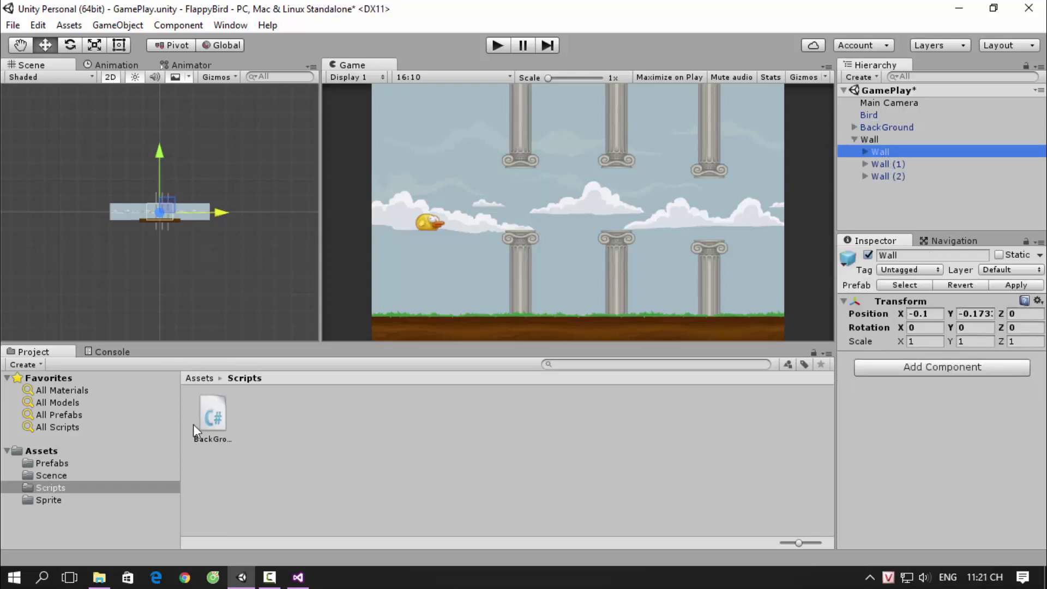
Attach the Back Ground Move script to the child Wall and test-run the game
drag(210, 423, 885, 151)
click(506, 47)
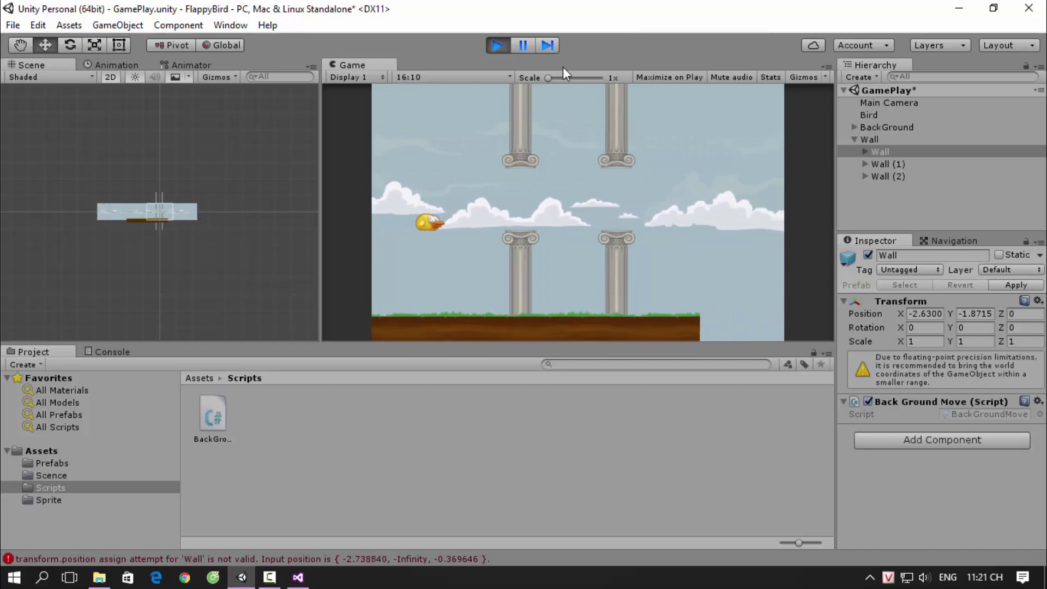
click(498, 46)
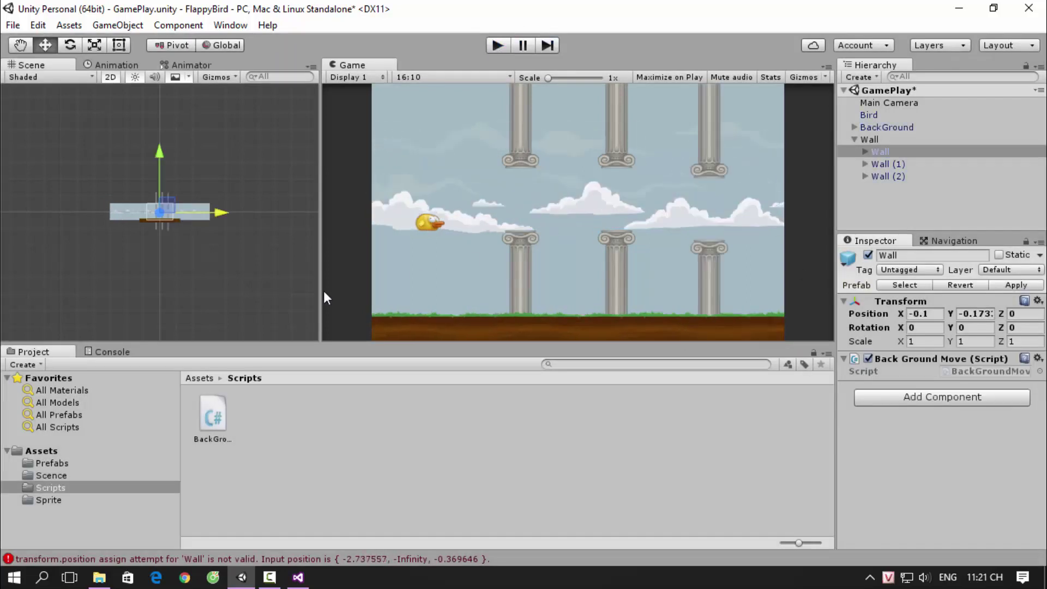
Remove the Back Ground Move (Script) component from Wall via its gear menu
scroll(345, 169, up, 1)
scroll(232, 219, up, 3)
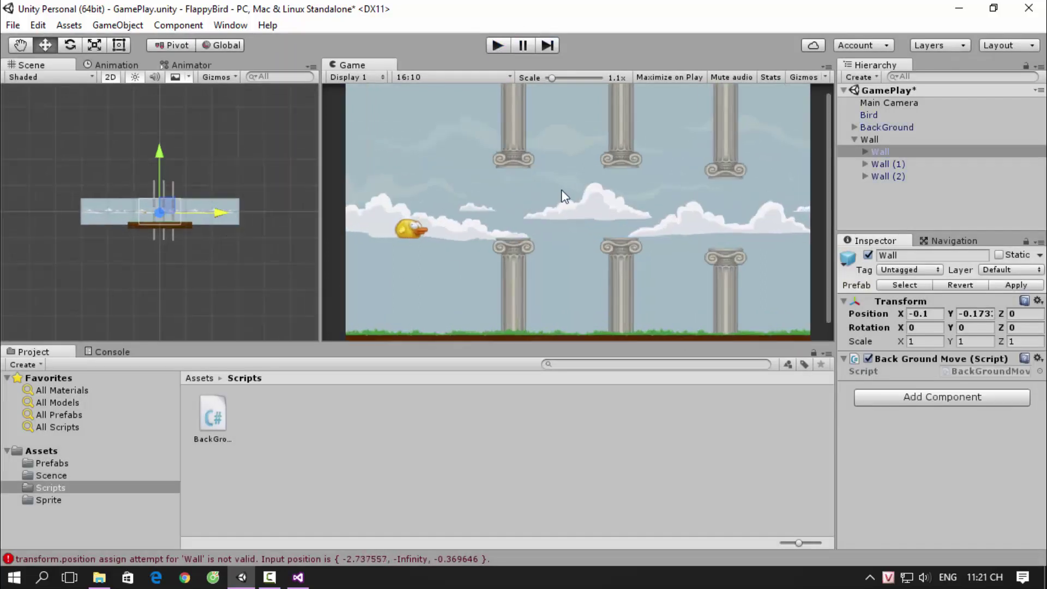
scroll(600, 195, down, 1)
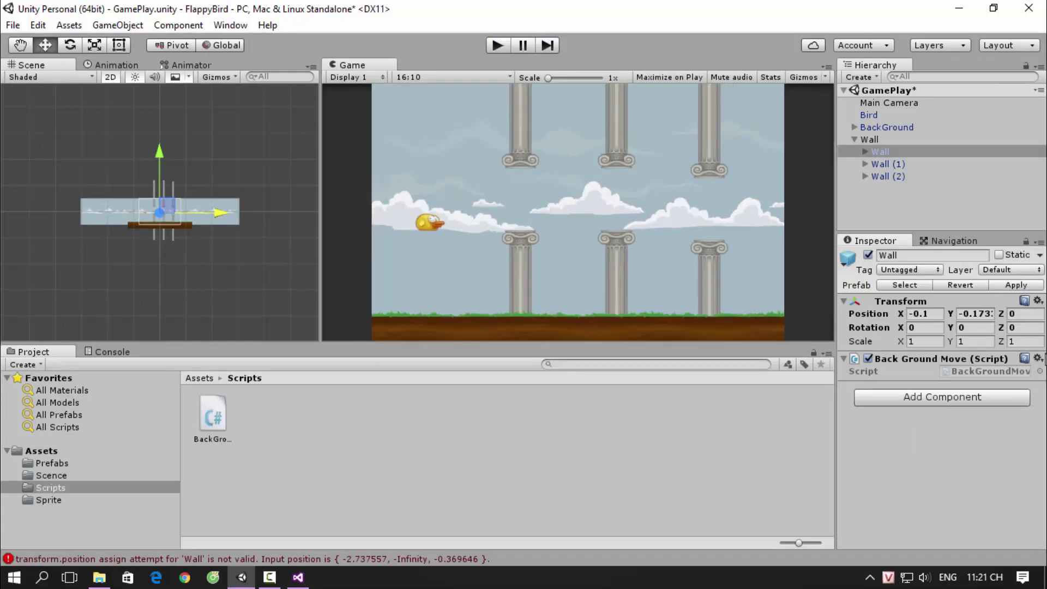
click(1039, 359)
click(959, 398)
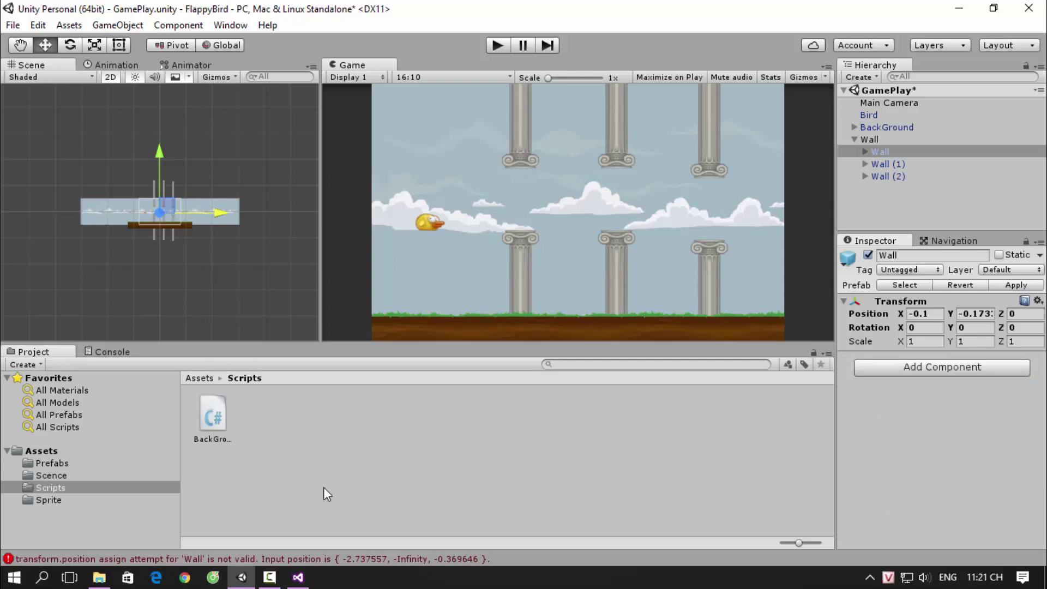
click(298, 577)
click(429, 325)
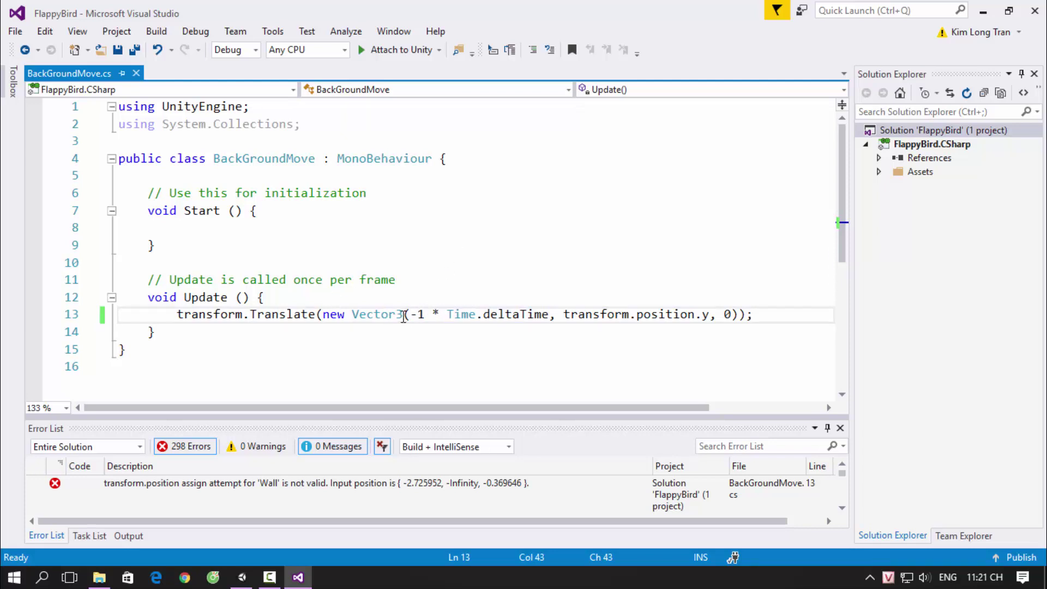
double_click(423, 315)
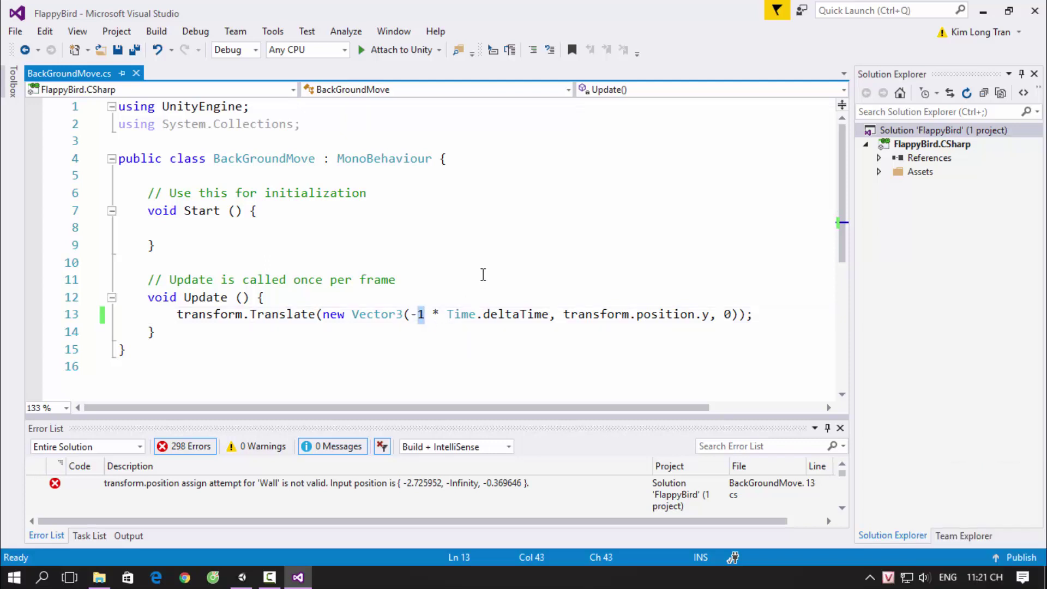
click(242, 577)
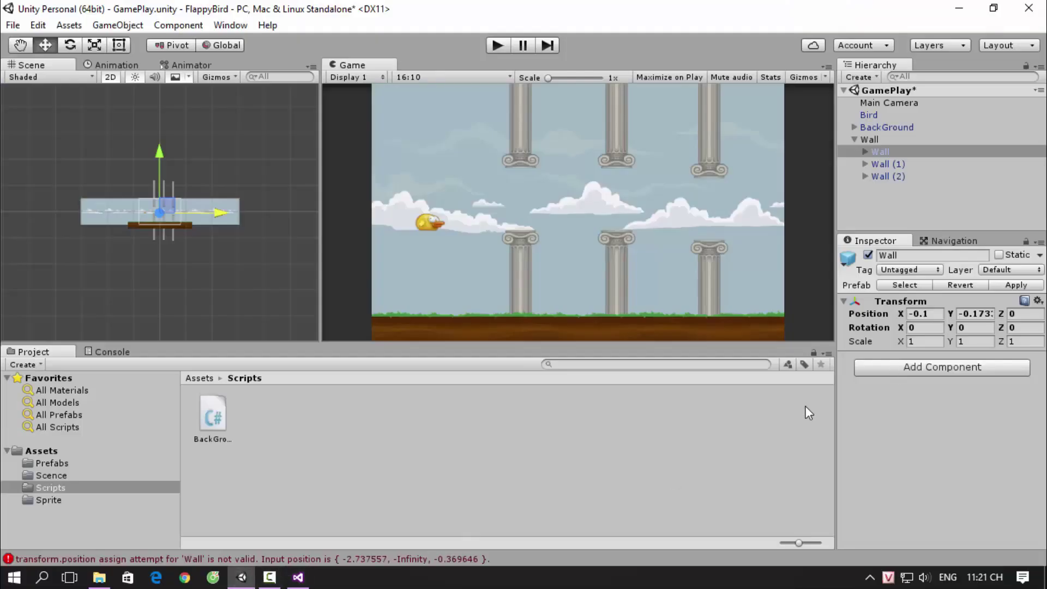
click(298, 577)
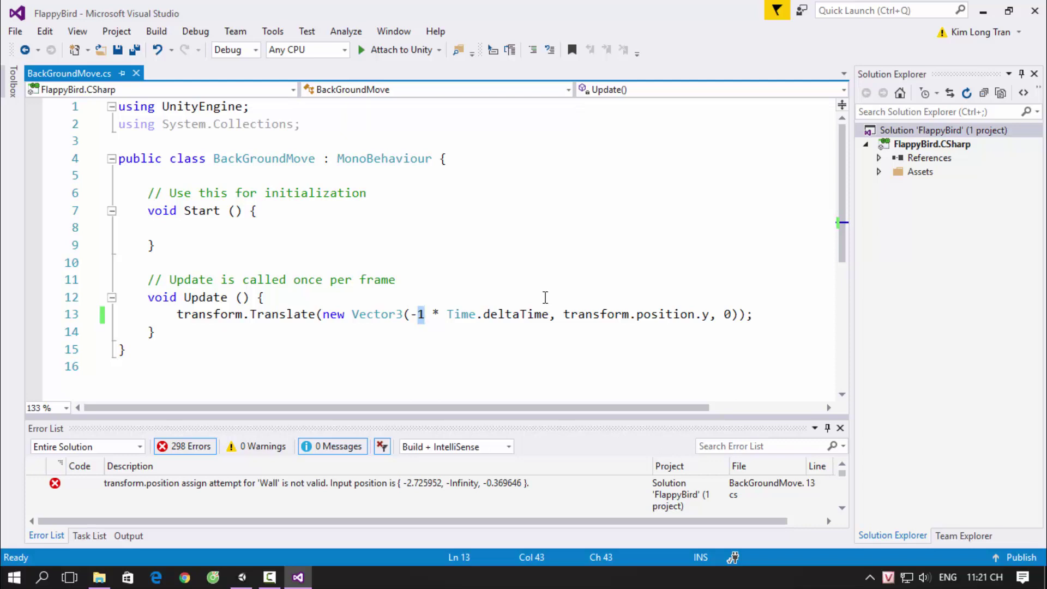
Declare 'public float moveSpeed;' on a new line 6 and save BackGroundMove.cs
click(303, 183)
key(Return)
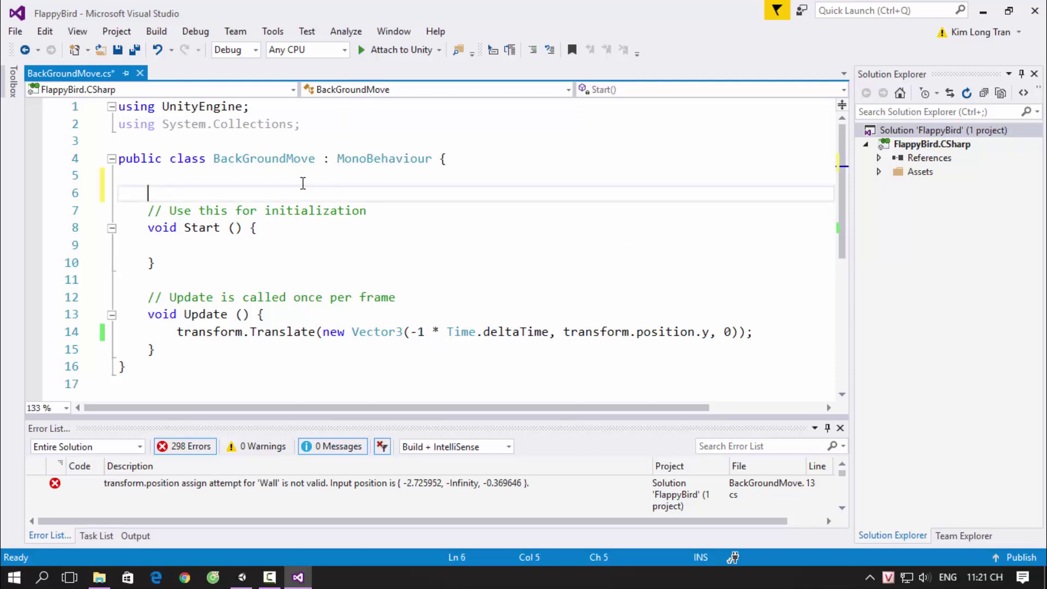
text(public )
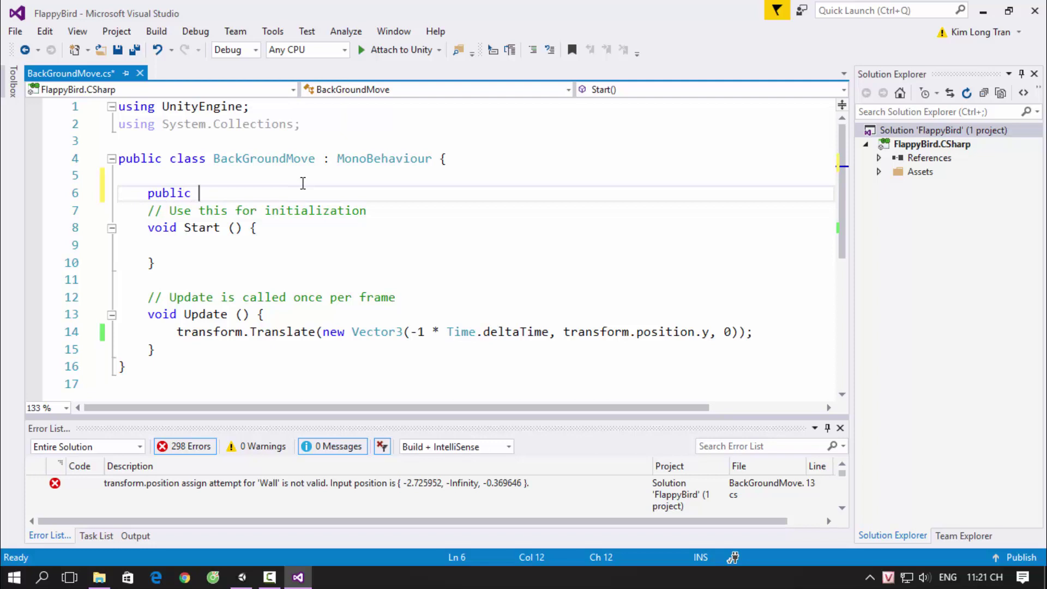
text(float )
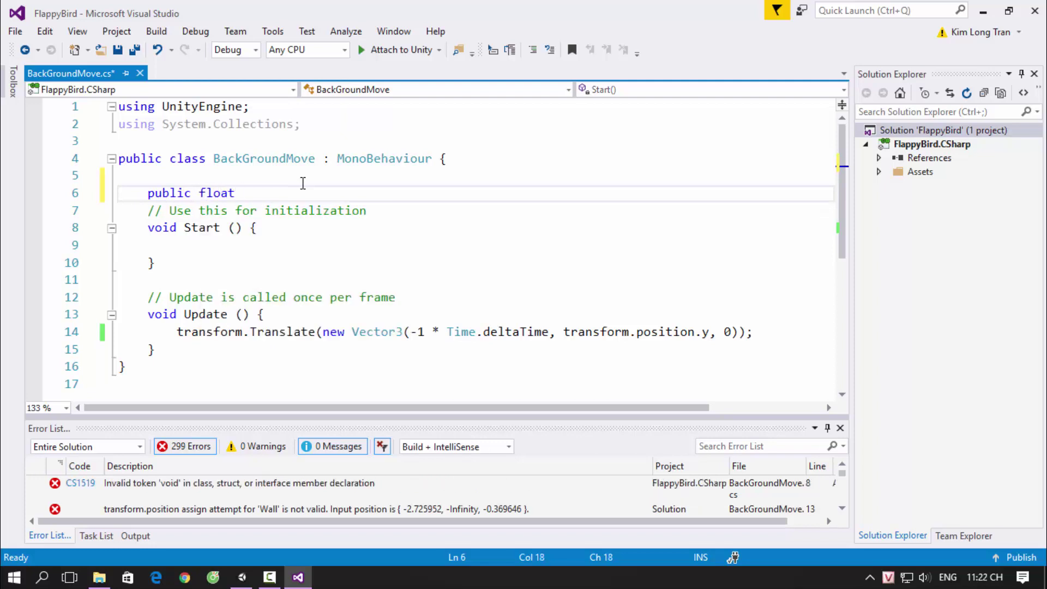
text(speed;)
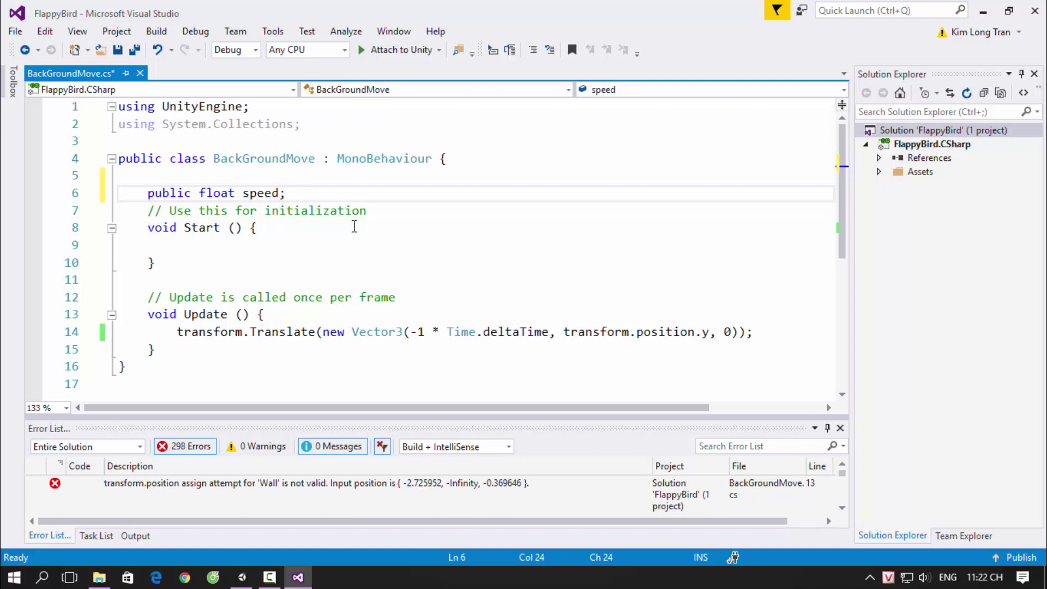
key(Left)
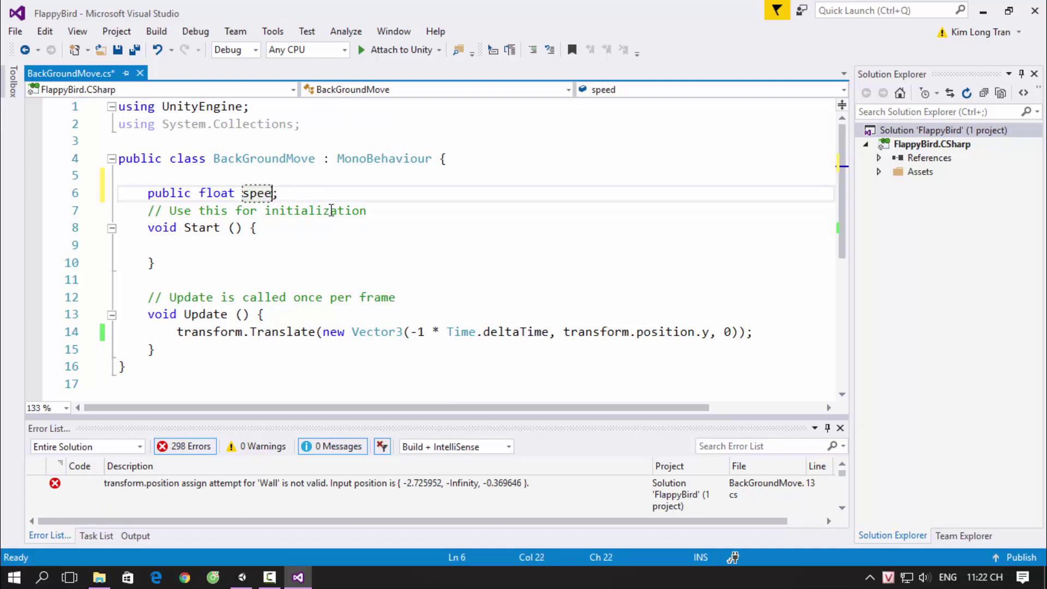
key(BackSpace)
key(BackSpace)
key(BackSpace)
text(move)
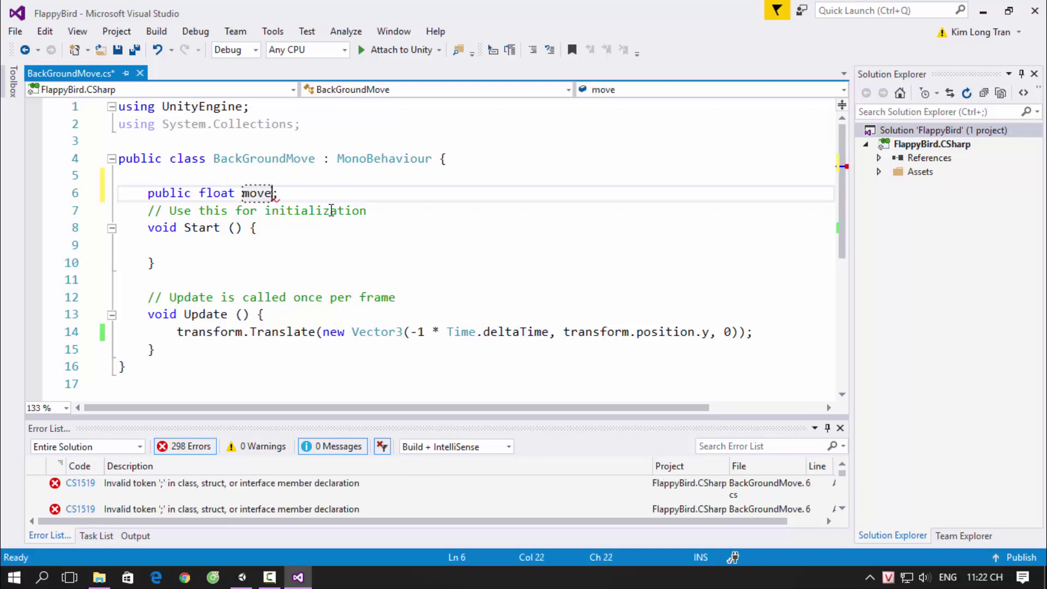
text(Speed)
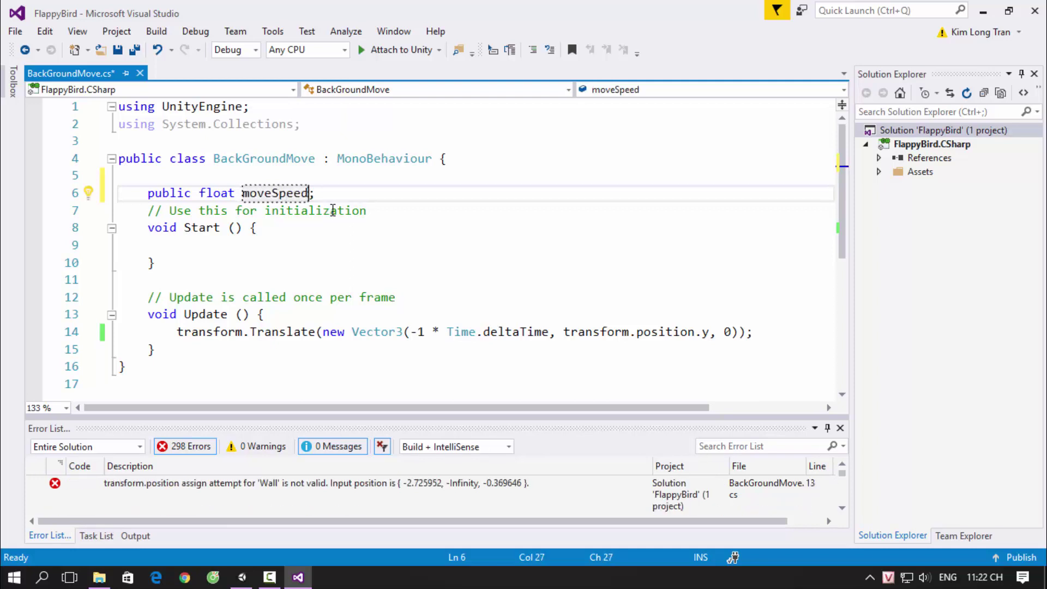
click(380, 241)
key(ctrl+s)
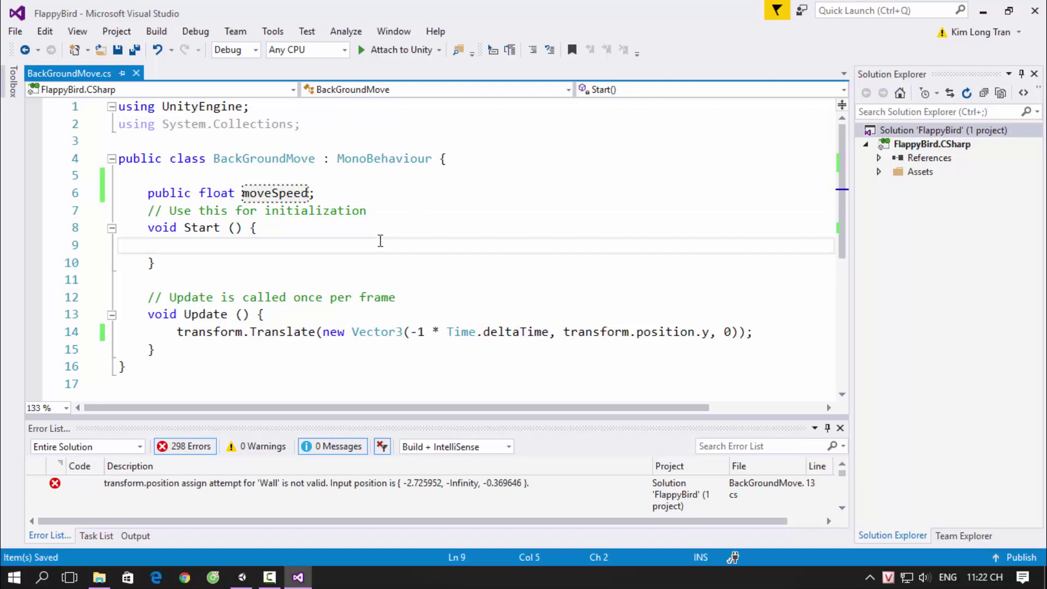
click(272, 193)
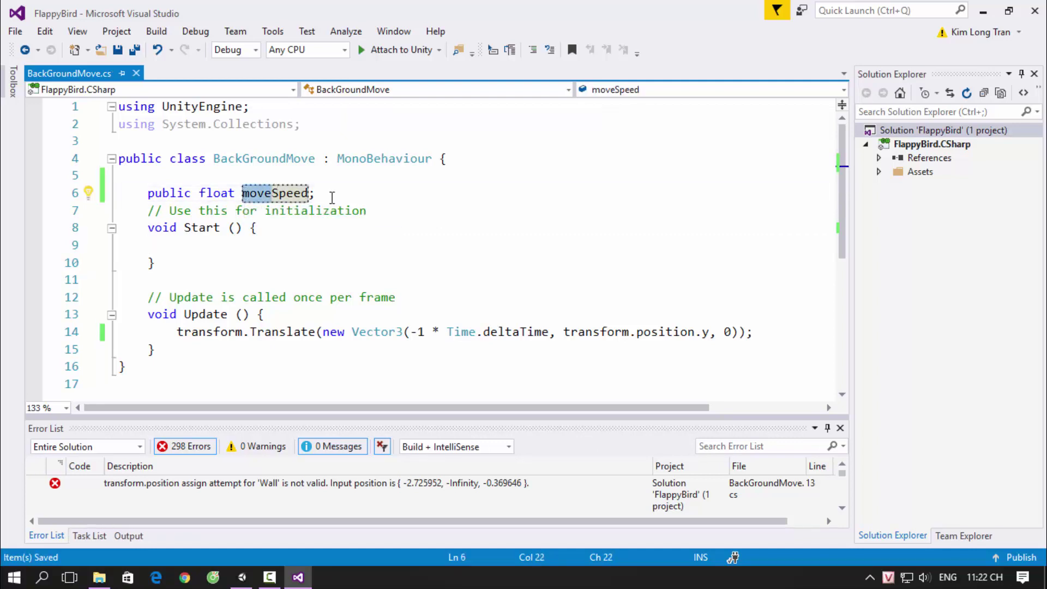
click(242, 577)
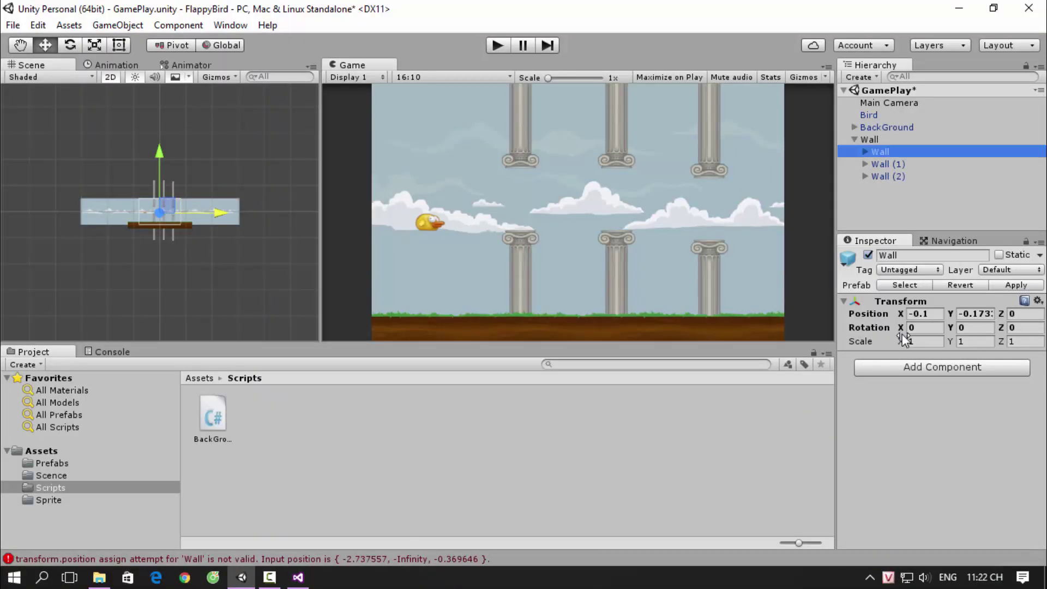
Select BackGround and enter 5 in its Move Speed field
click(886, 126)
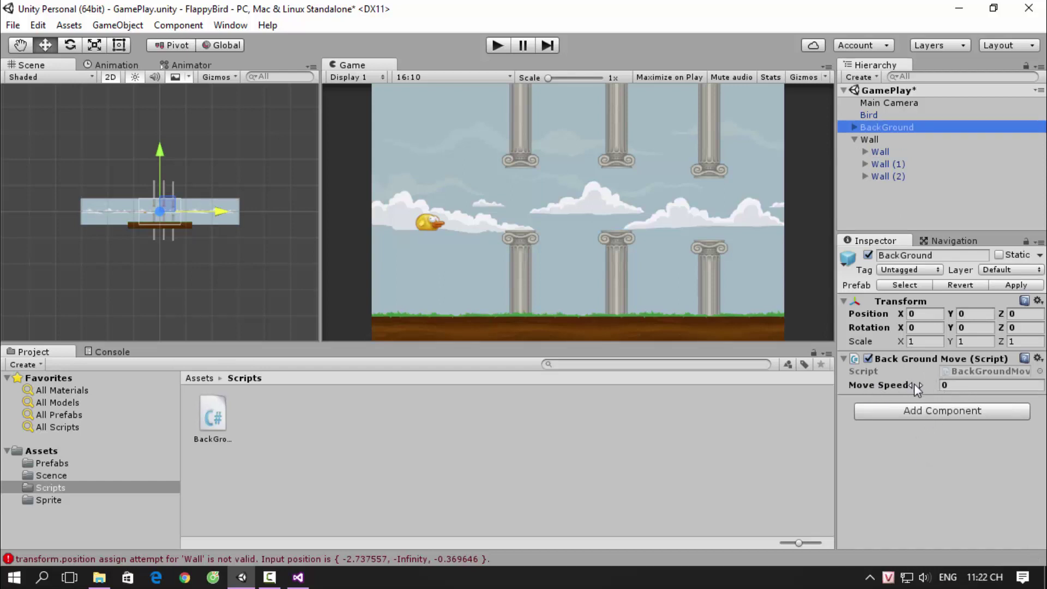
click(963, 385)
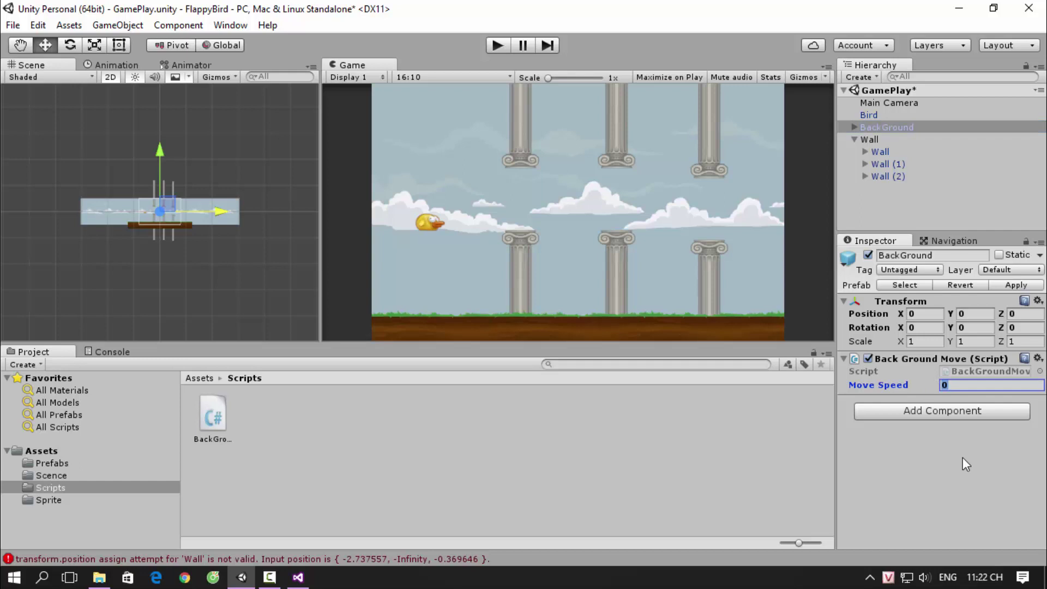
text(5)
Append '* moveSpeed' after Time.deltaTime on line 14
click(298, 577)
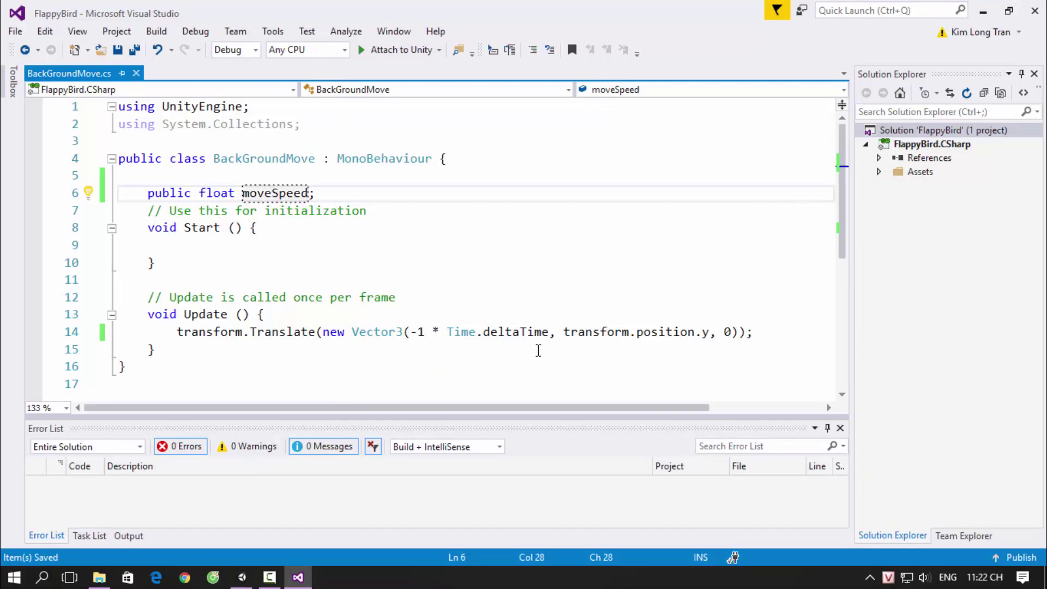
click(548, 336)
text(* )
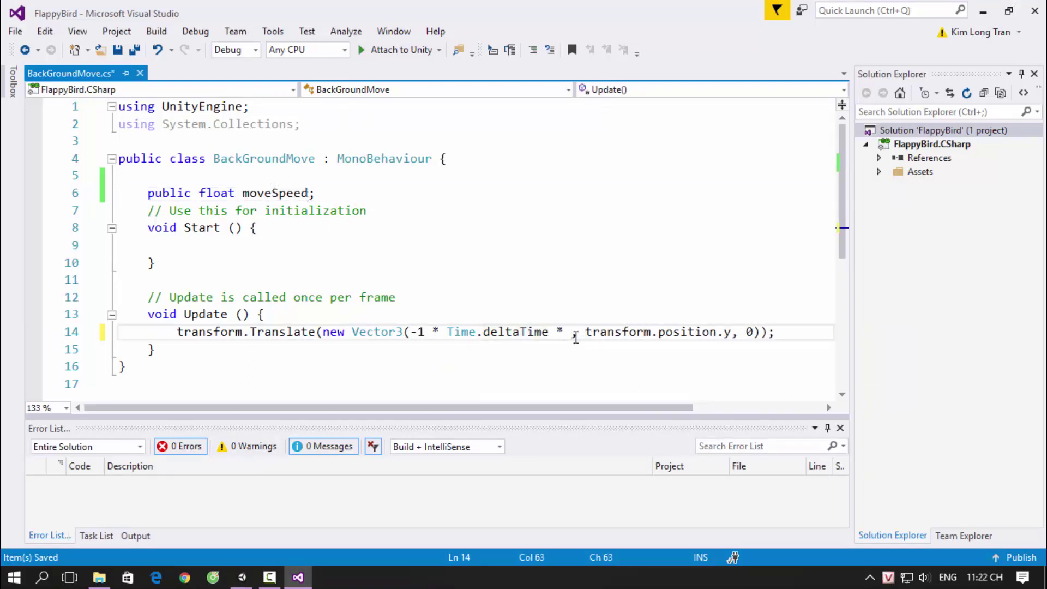
text(moveSpeed)
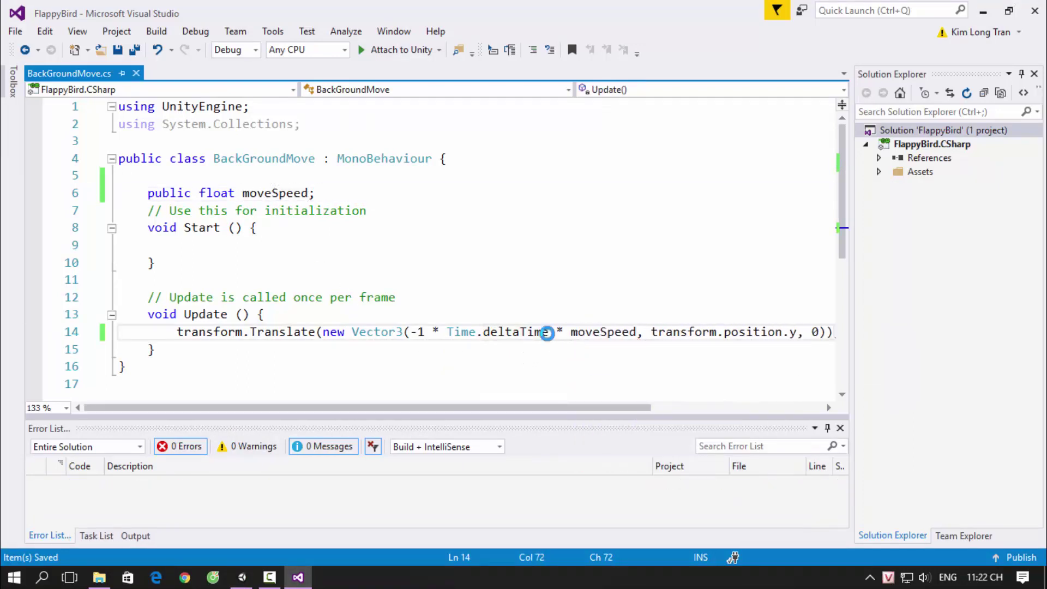
Back in Unity, re-enter BackGround's Move Speed in the Inspector, removing a stray digit
click(242, 577)
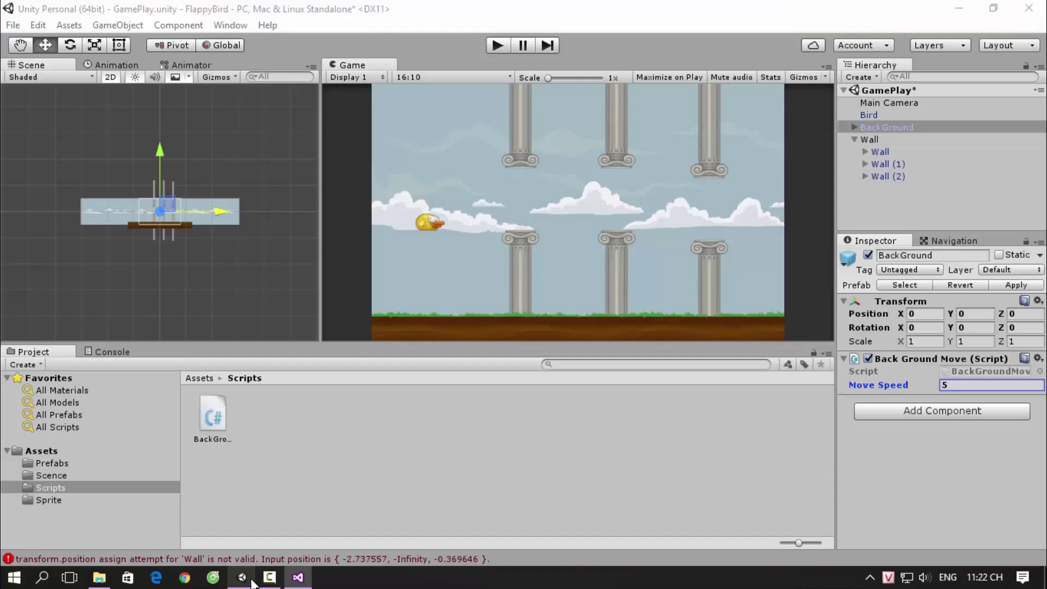
click(958, 385)
text(5)
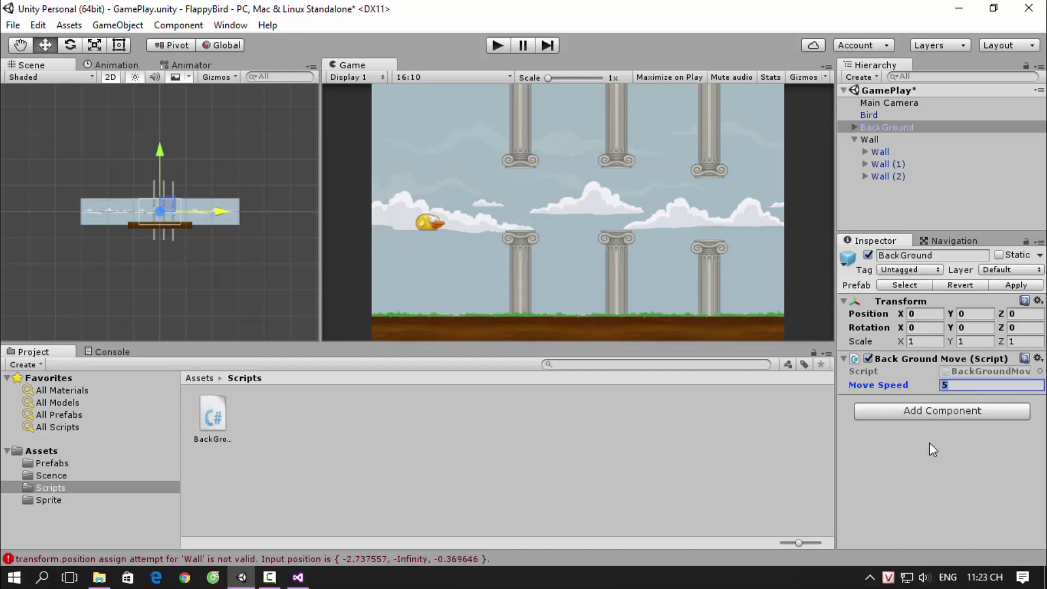
text(01)
key(BackSpace)
Play-test while setting Move Speed to 1, 5, 0, then 5, watching the background scroll
click(494, 47)
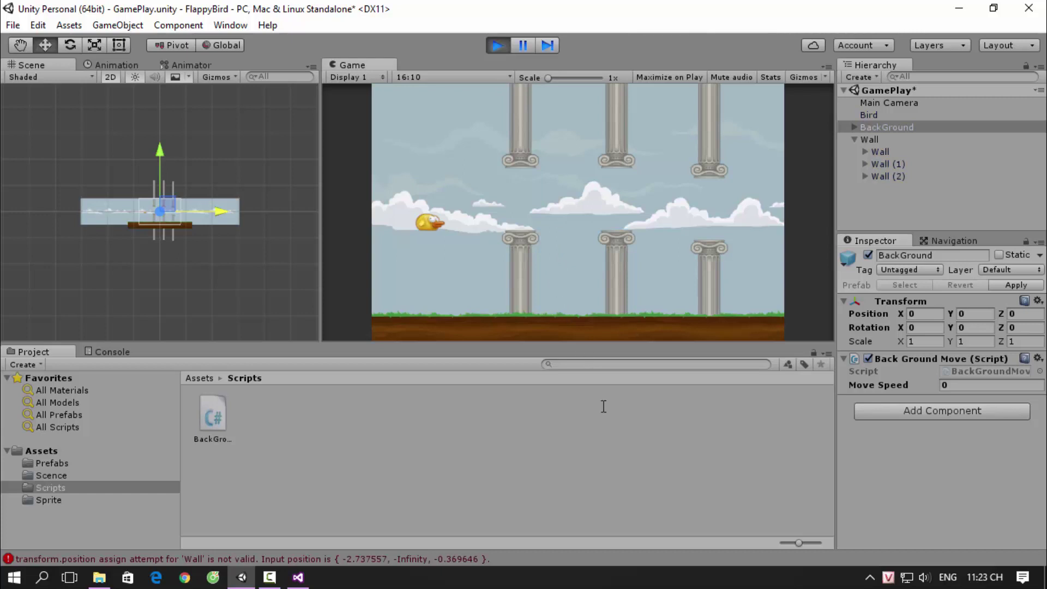
click(951, 385)
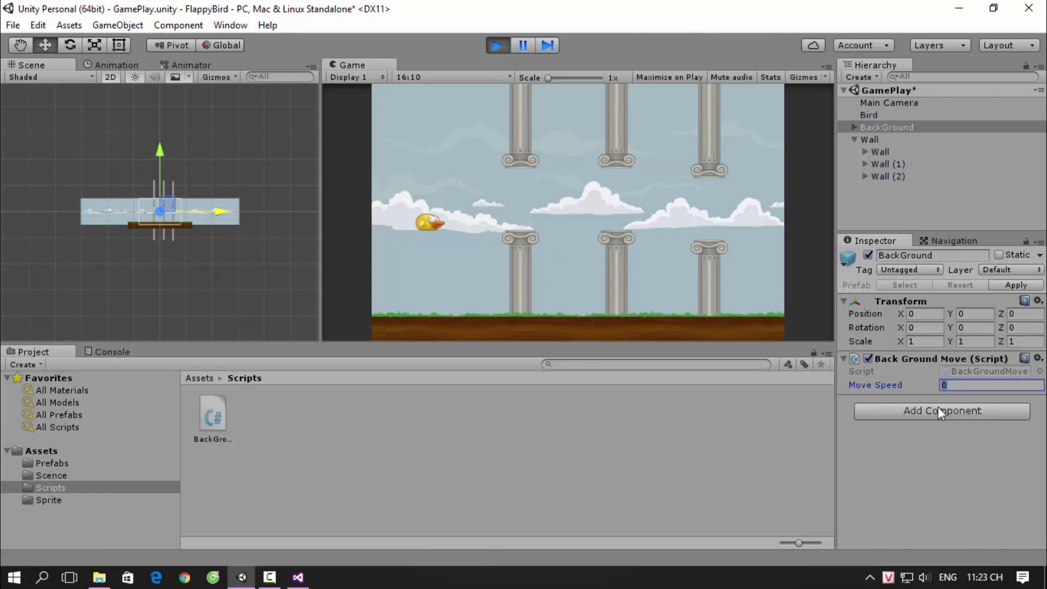
text(1)
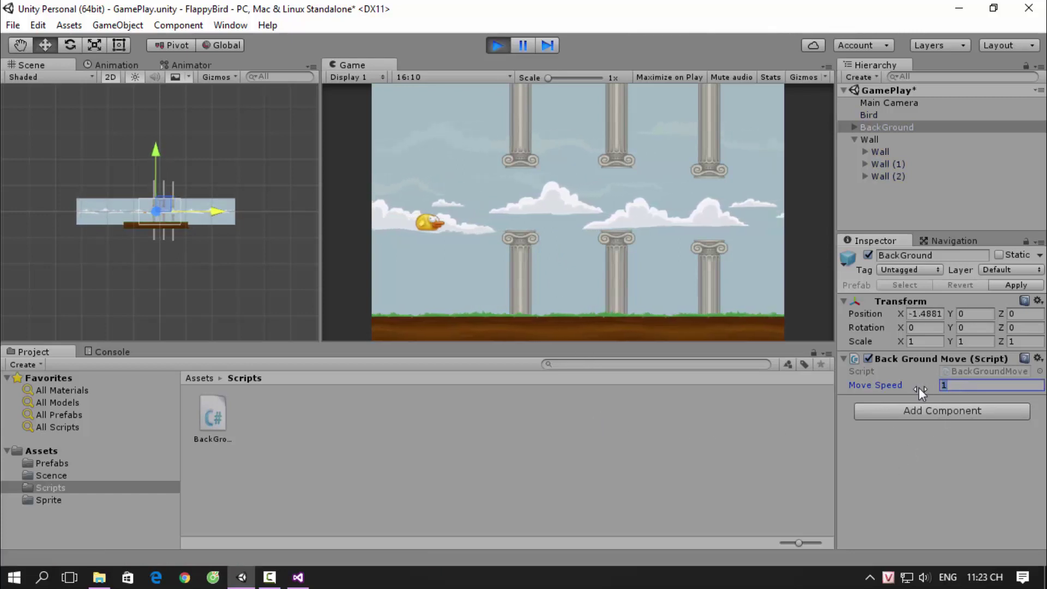
key(BackSpace)
text(5)
key(BackSpace)
text(0)
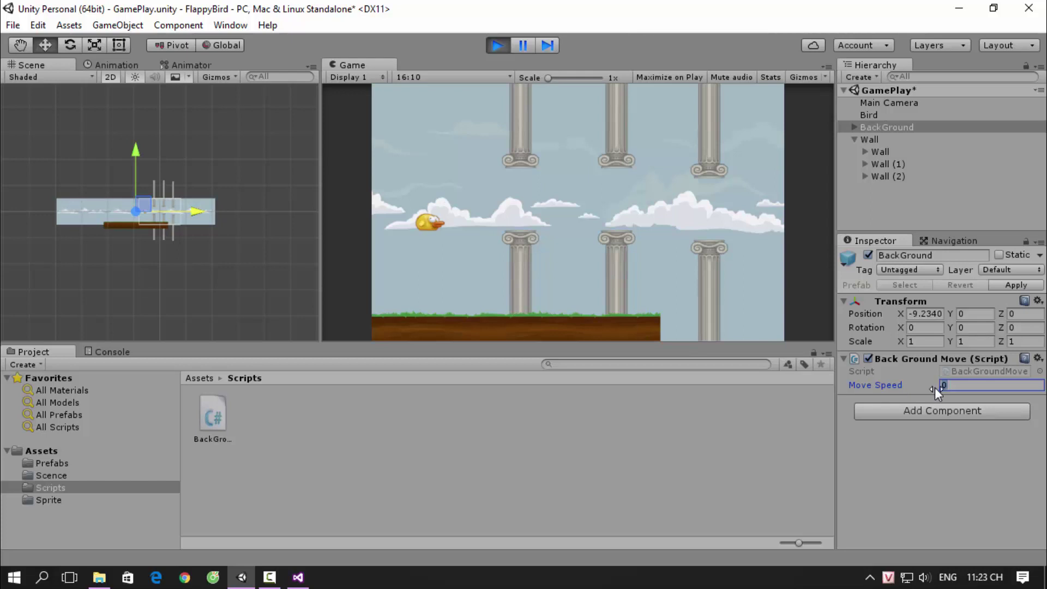
text(5)
click(495, 47)
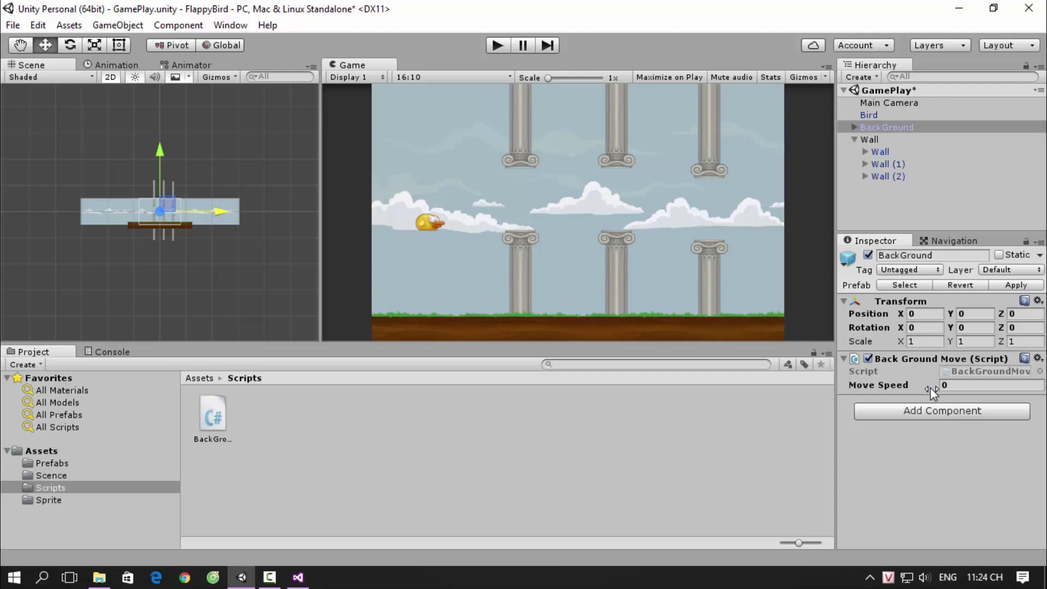
In BackGroundMove, declare 'public GameObject obj;' below moveSpeed and save the script
click(298, 577)
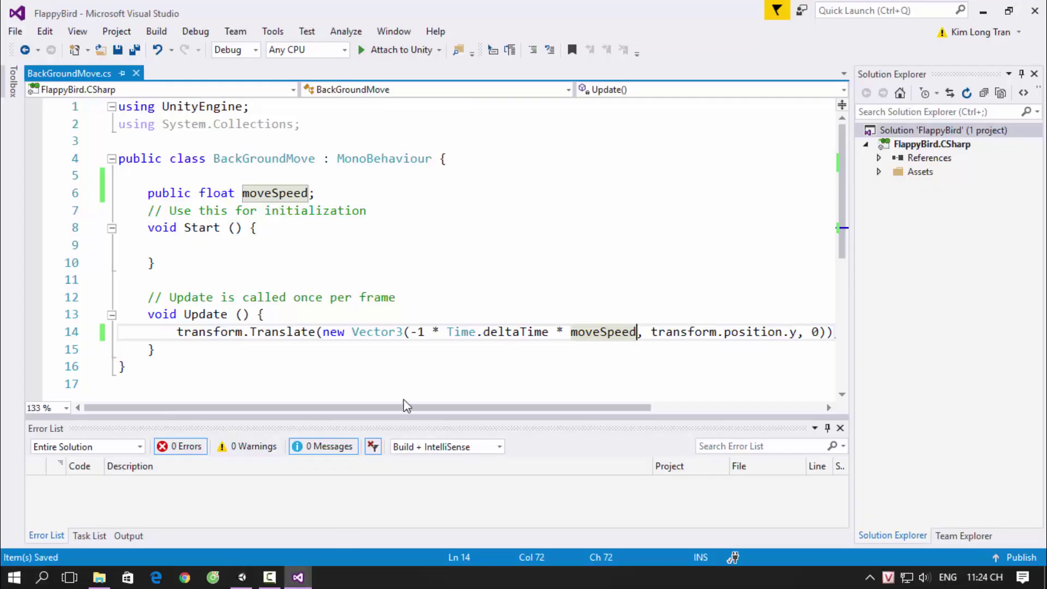
click(340, 191)
key(Return)
text(\)
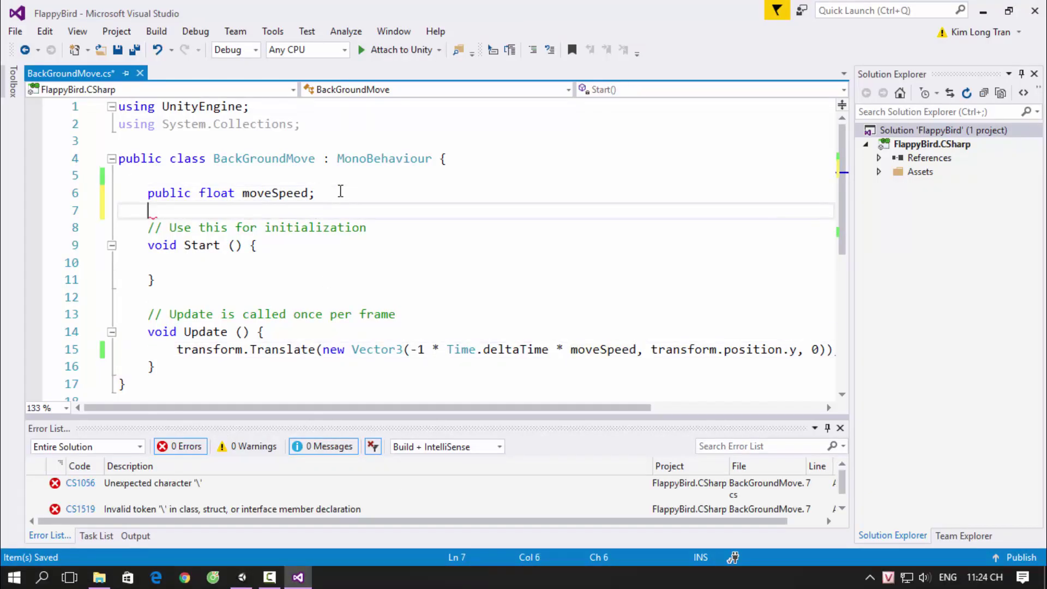
text(public G)
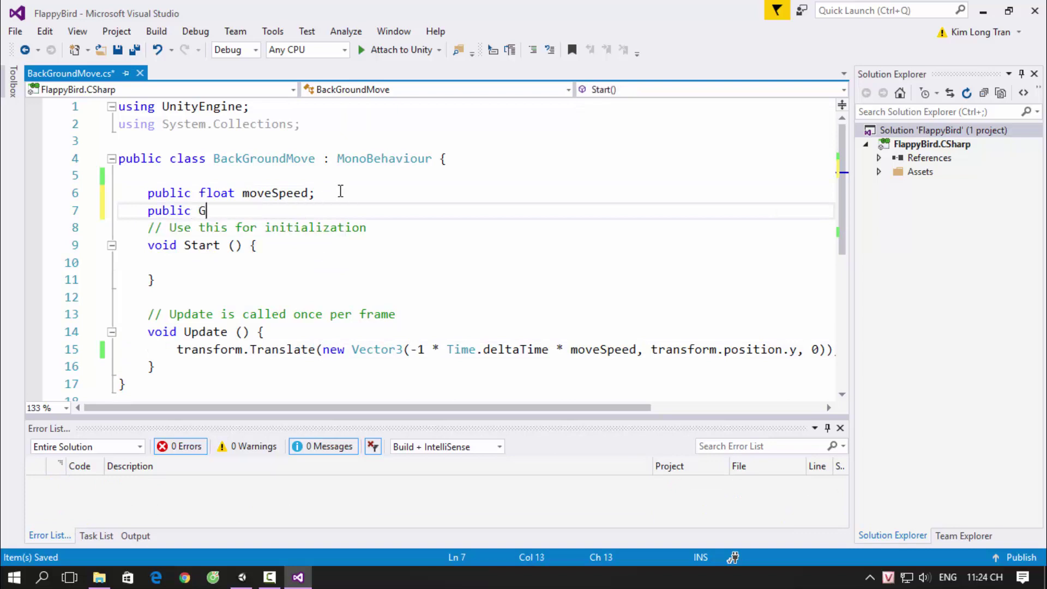
text(ameObject o)
text(bj)
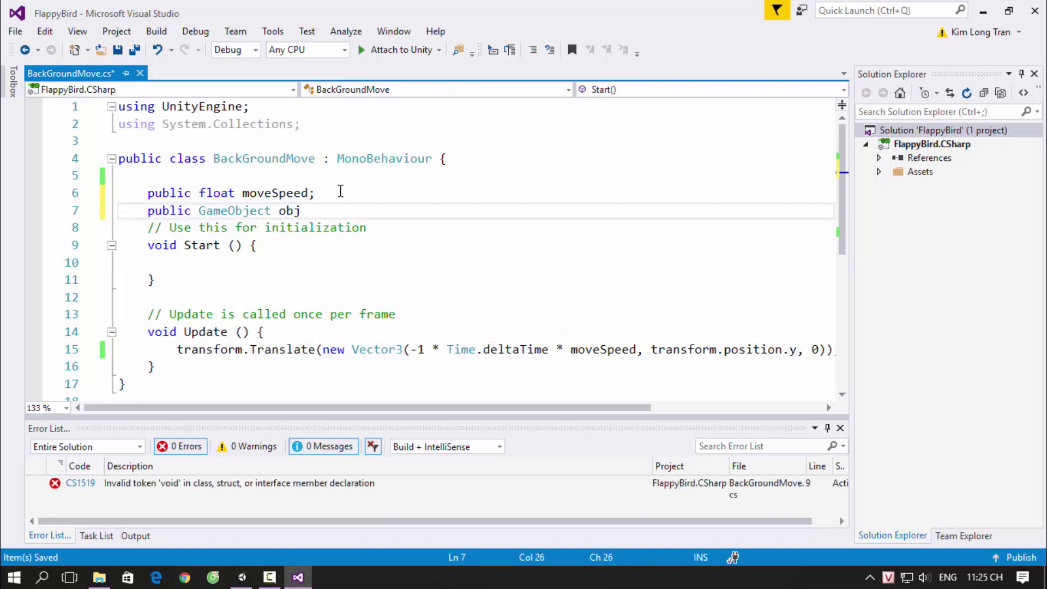
text(;)
key(ctrl+s)
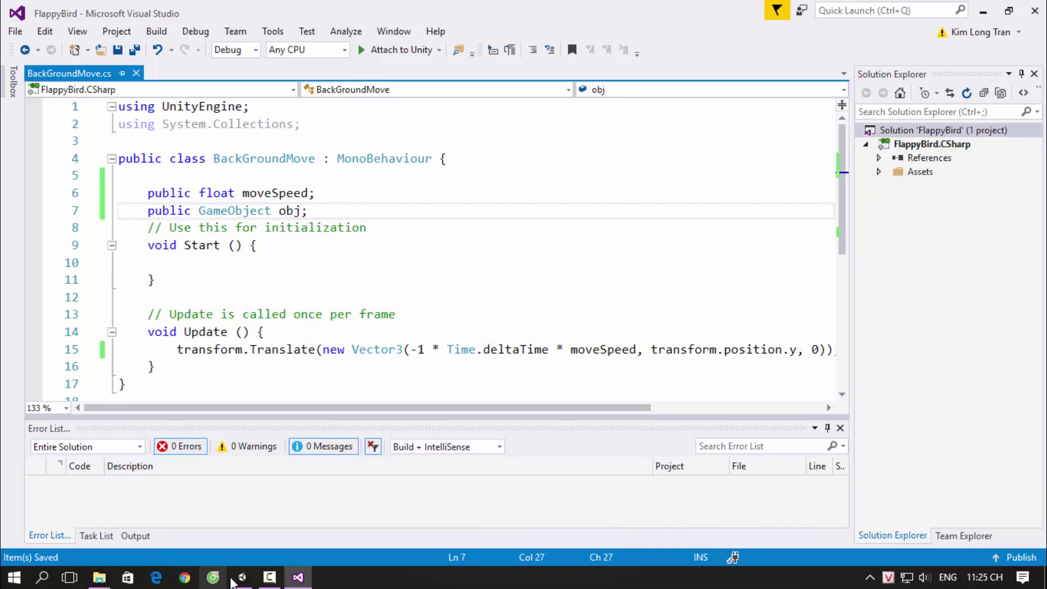
click(242, 577)
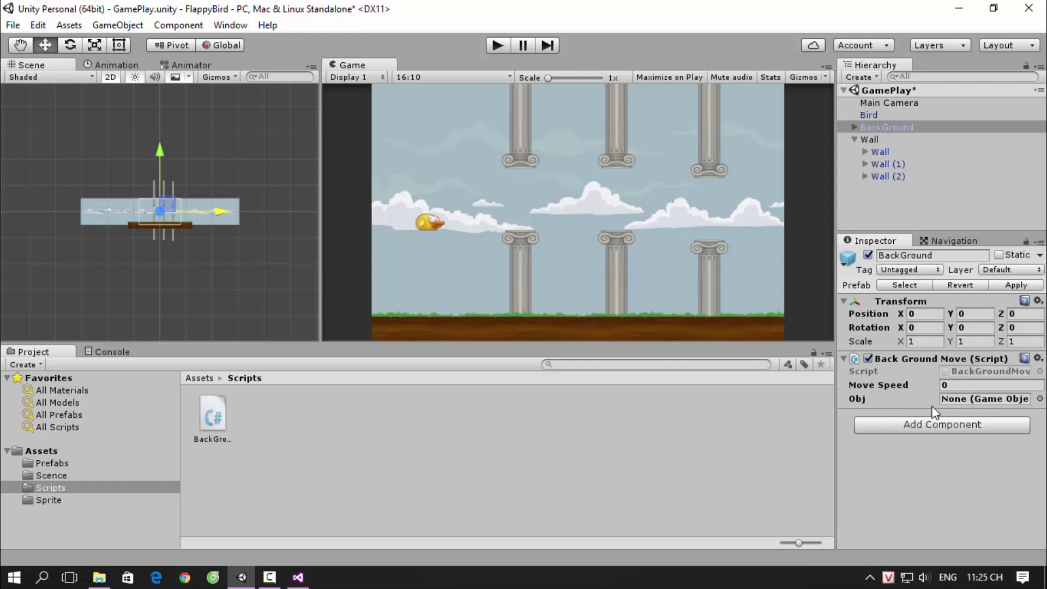
Drag Wall into the Back Ground Move component's Obj slot and start Play mode
drag(882, 140, 968, 398)
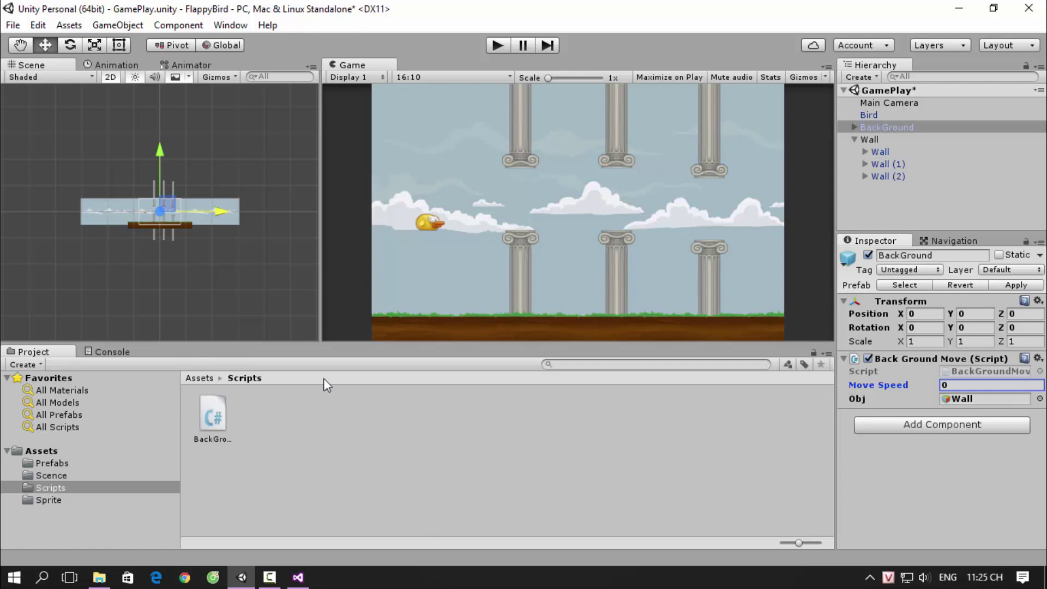
click(498, 46)
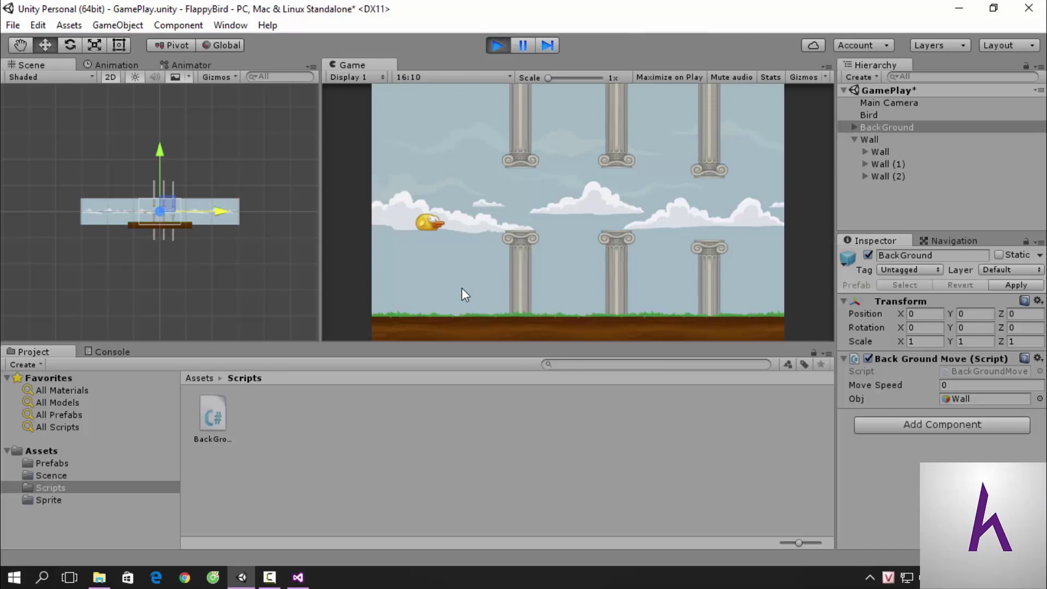
Set Move Speed to 1 while playing to watch the scroll, then stop and return to the script
click(928, 385)
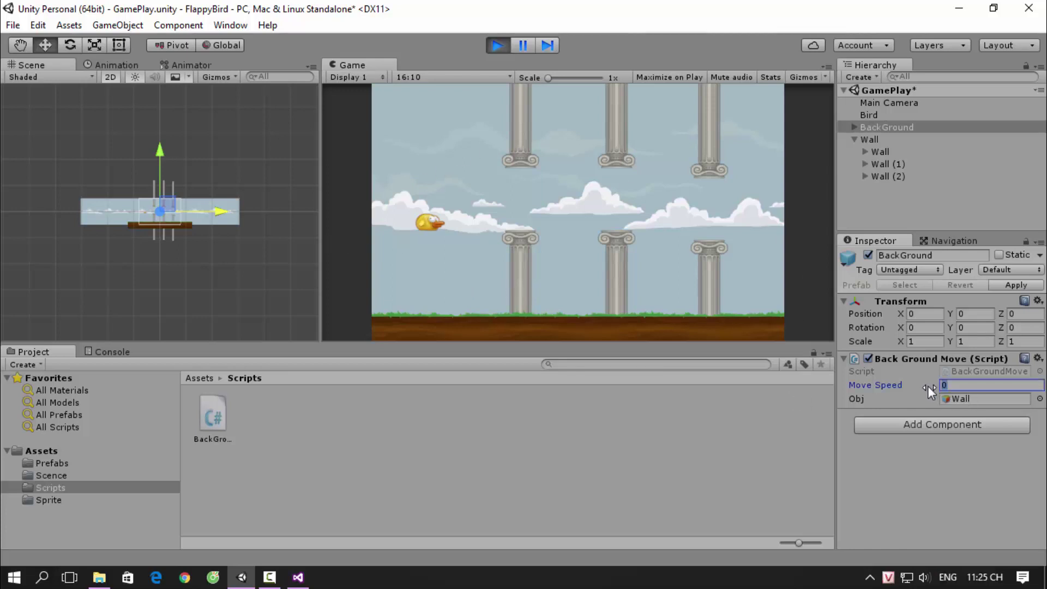
text(1)
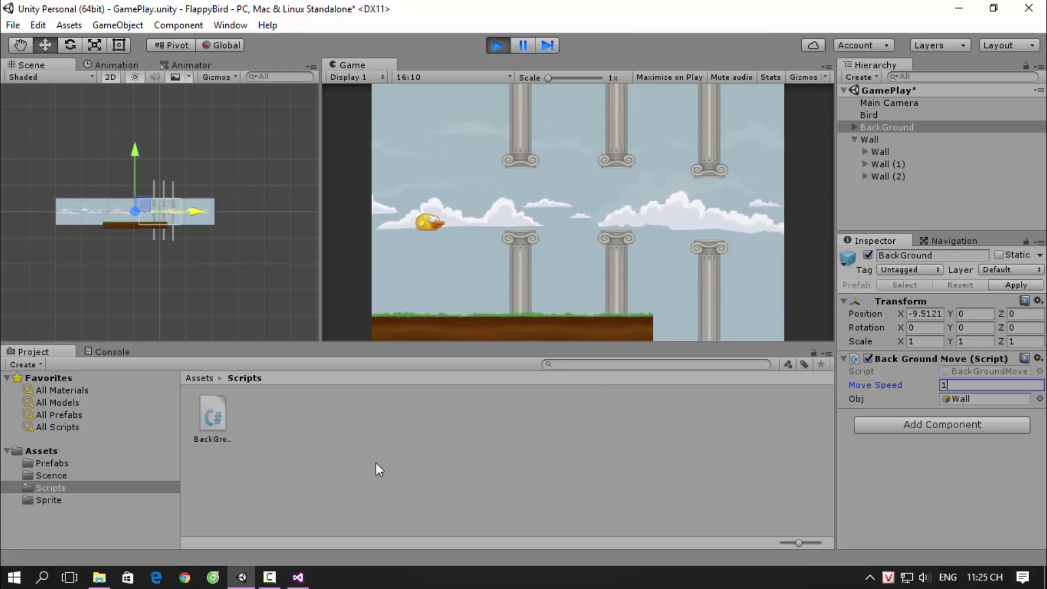
click(501, 44)
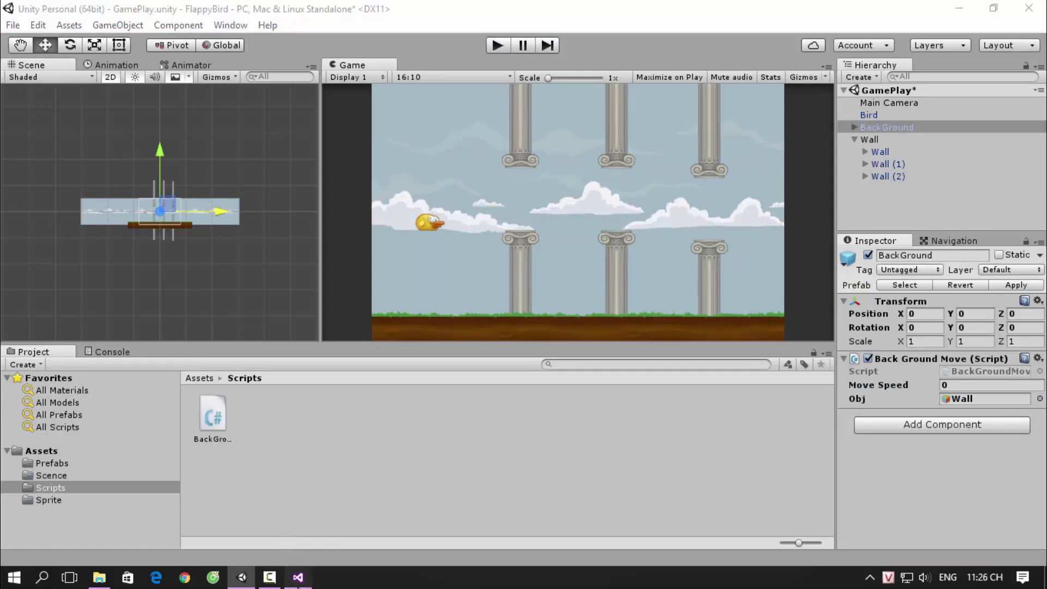
click(297, 577)
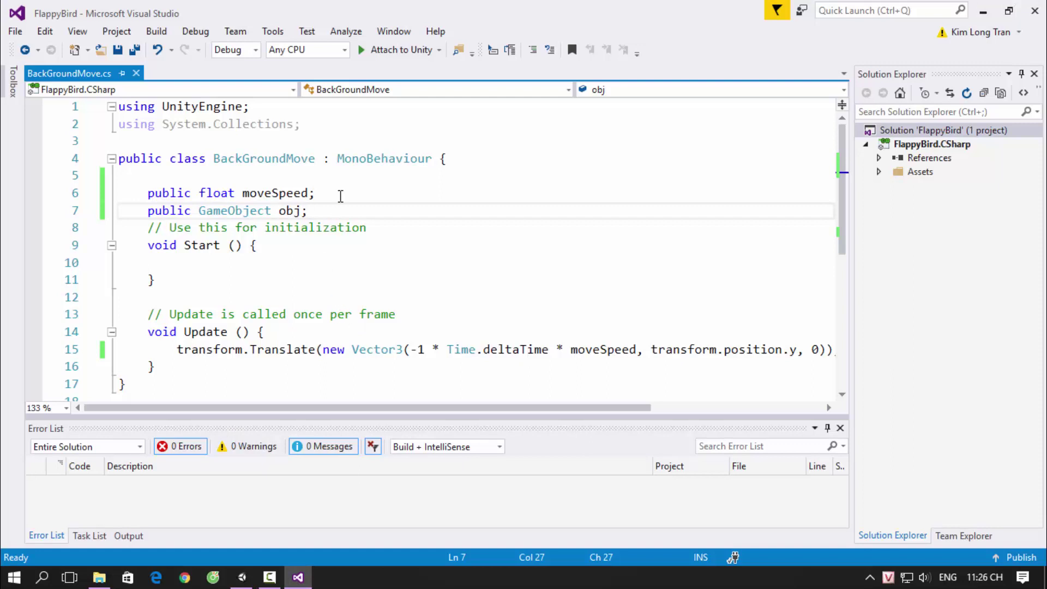
Replace the obj declaration with 'public float moveRange;'
key(shift+Home)
key(BackSpace)
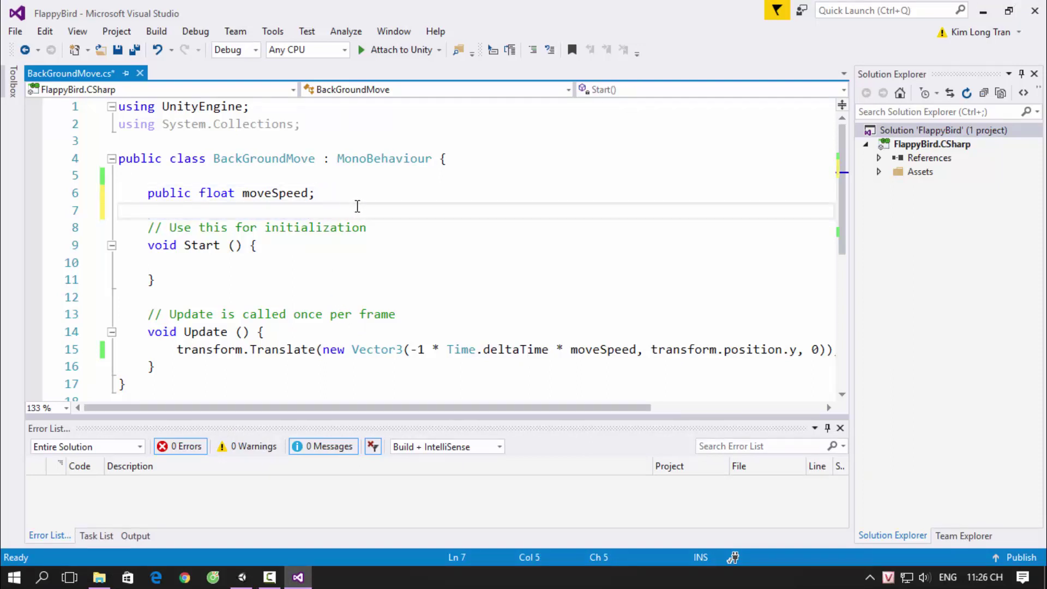
text(public )
text(float move)
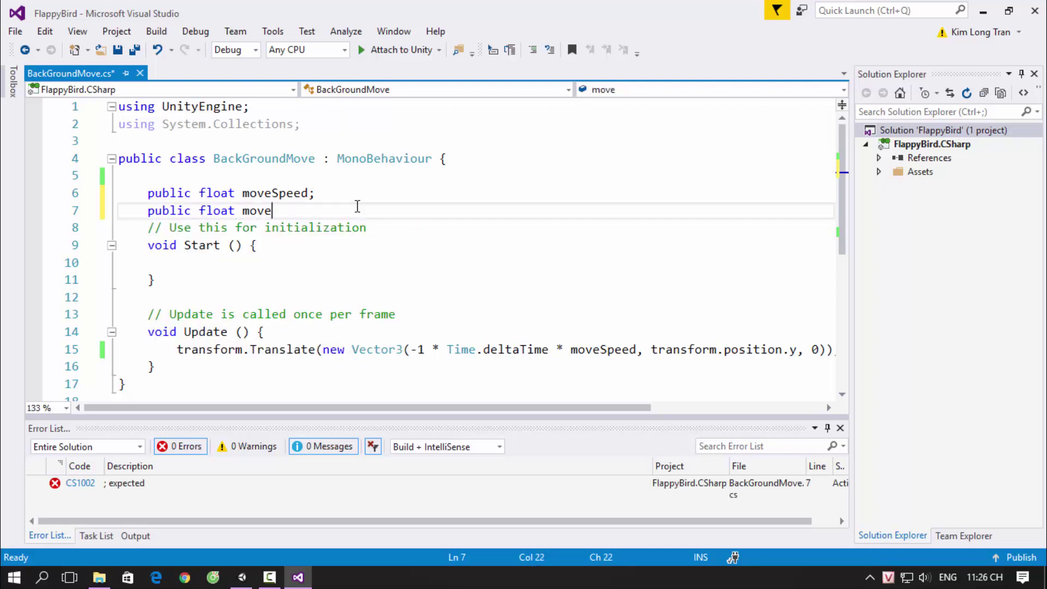
text(Range)
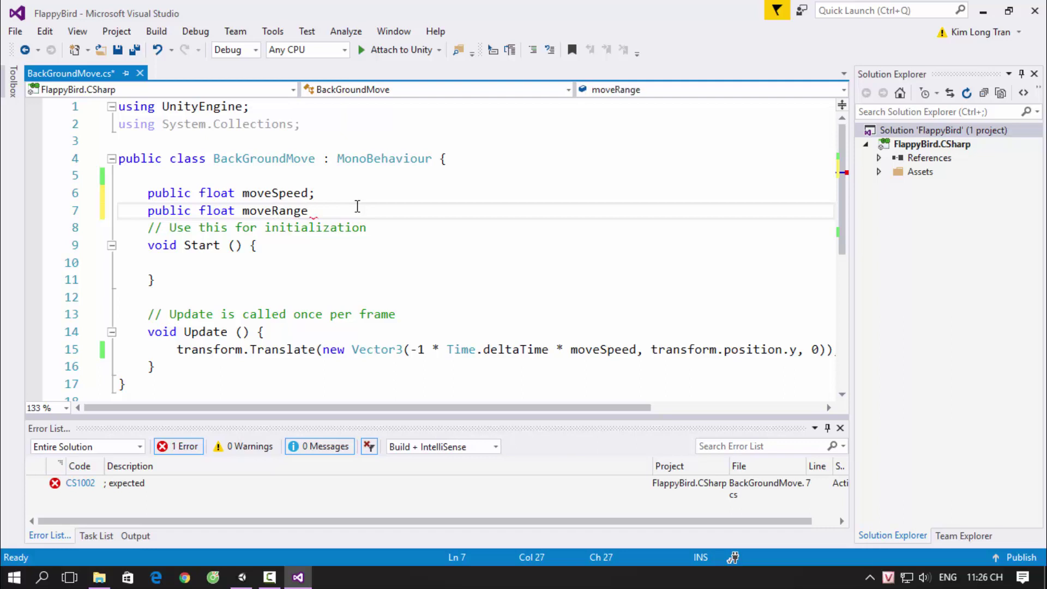
text(;)
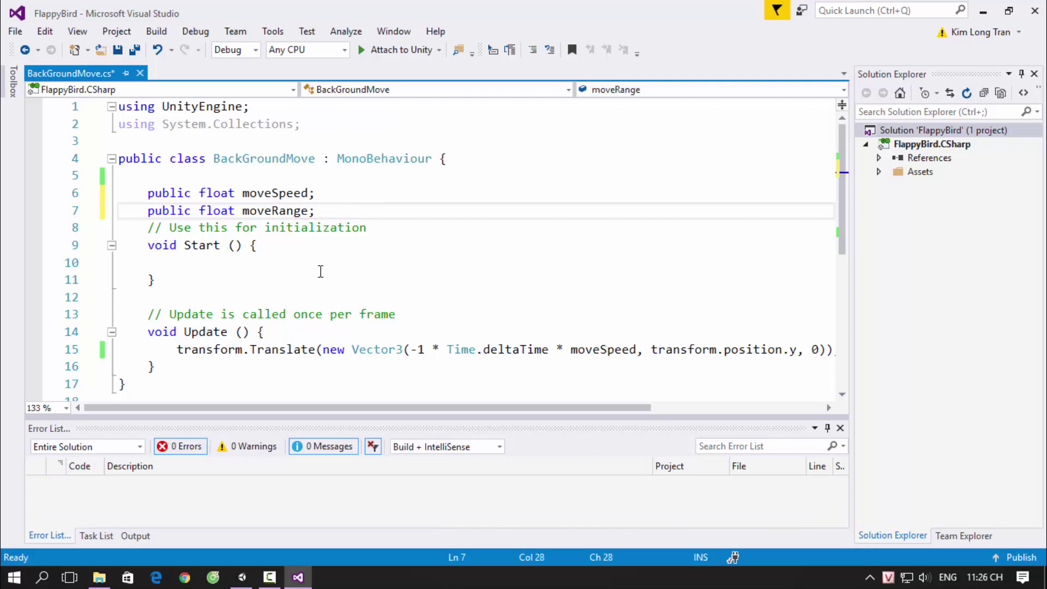
scroll(322, 272, down, 1)
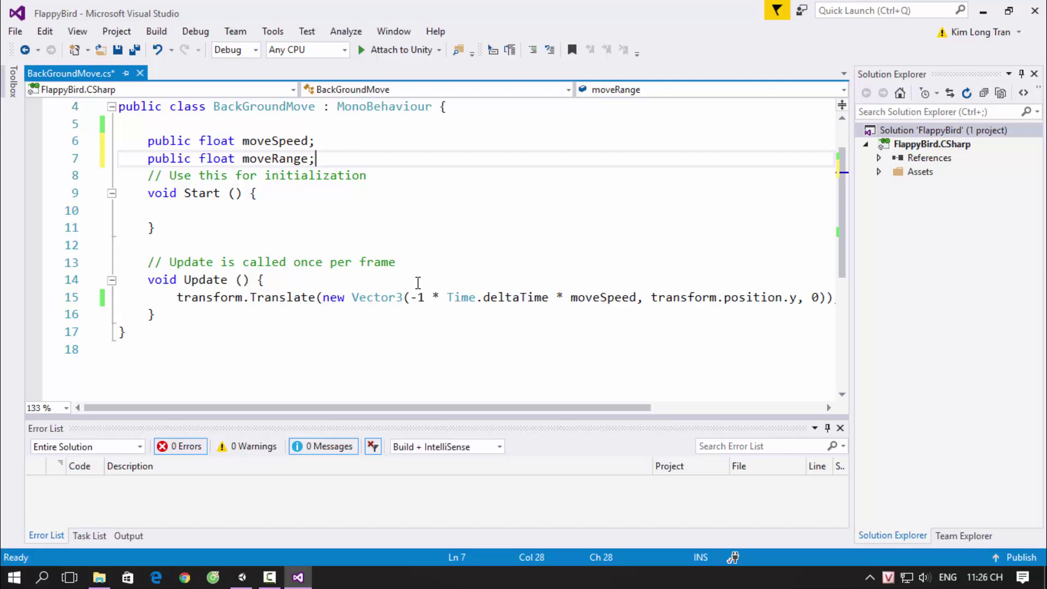
Add 'private Vector3 oldPosition;' below moveRange, completing Vector3 from IntelliSense
key(Return)
key(Return)
text(private )
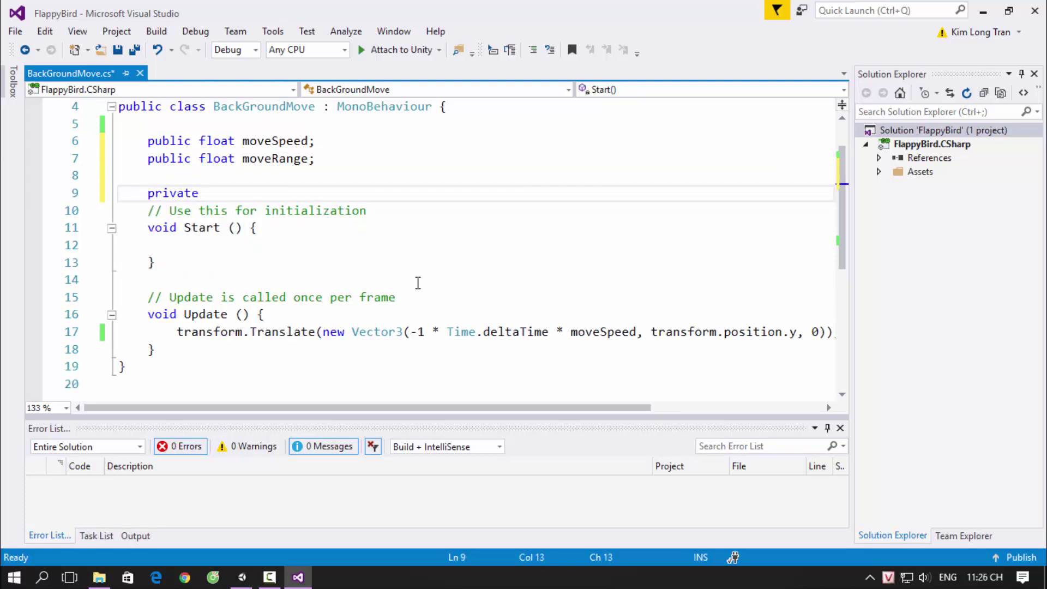
text(old)
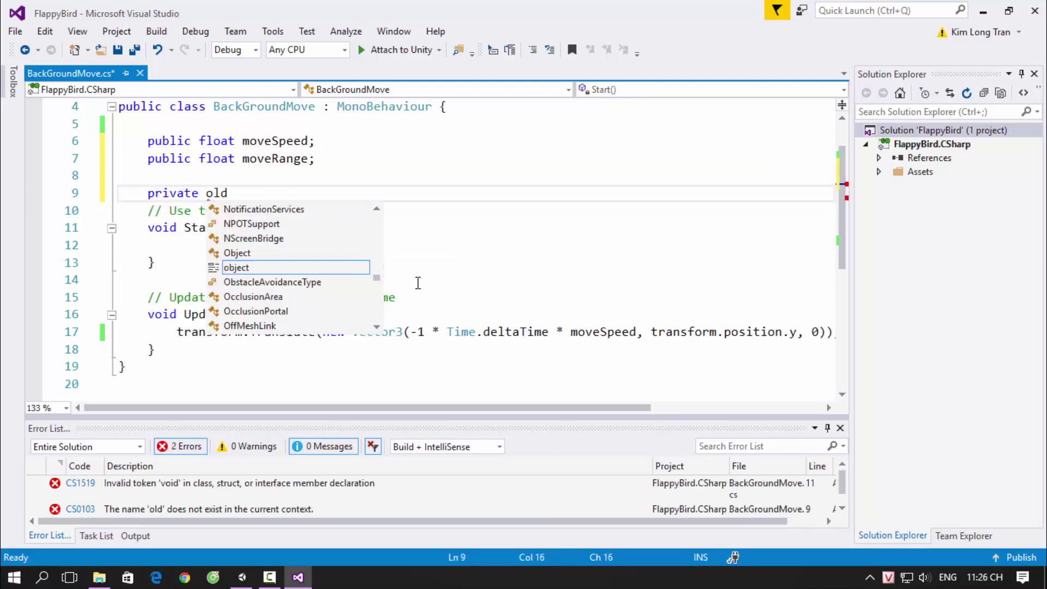
text(Position;)
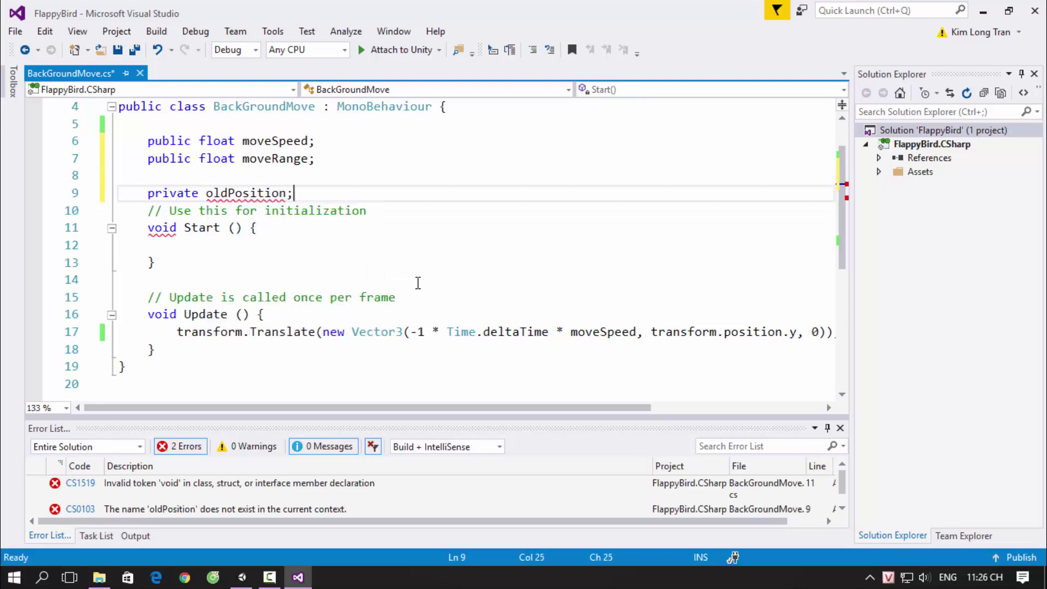
click(199, 192)
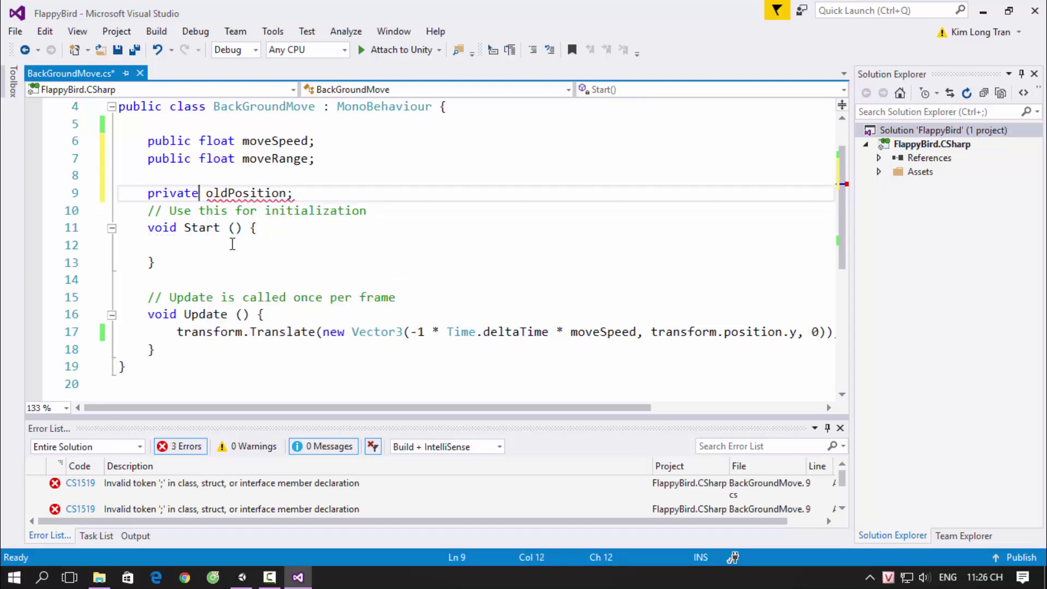
text(v)
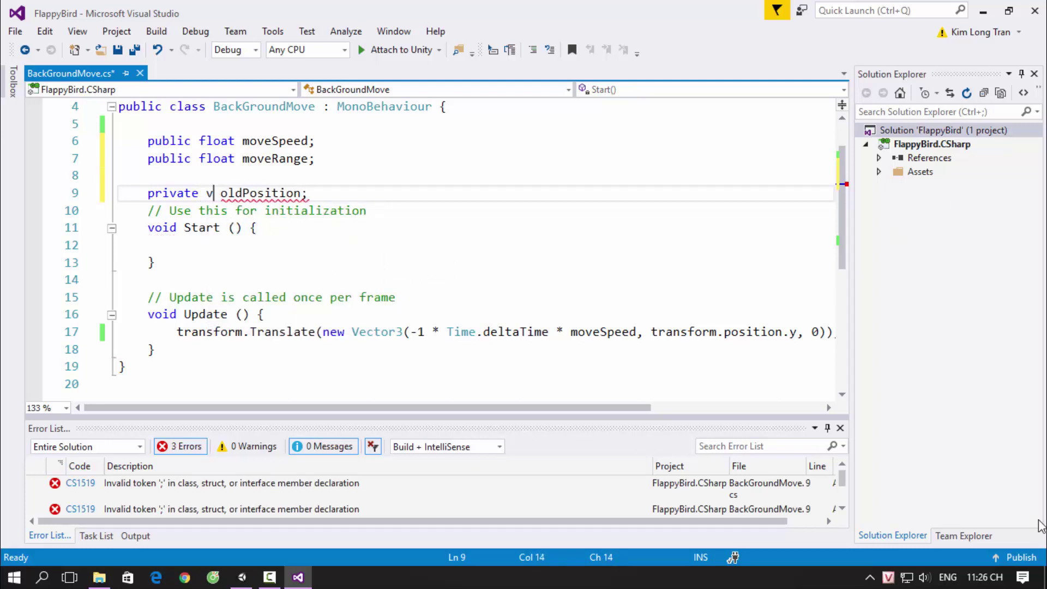
text(cto)
key(BackSpace)
key(BackSpace)
key(BackSpace)
text(e)
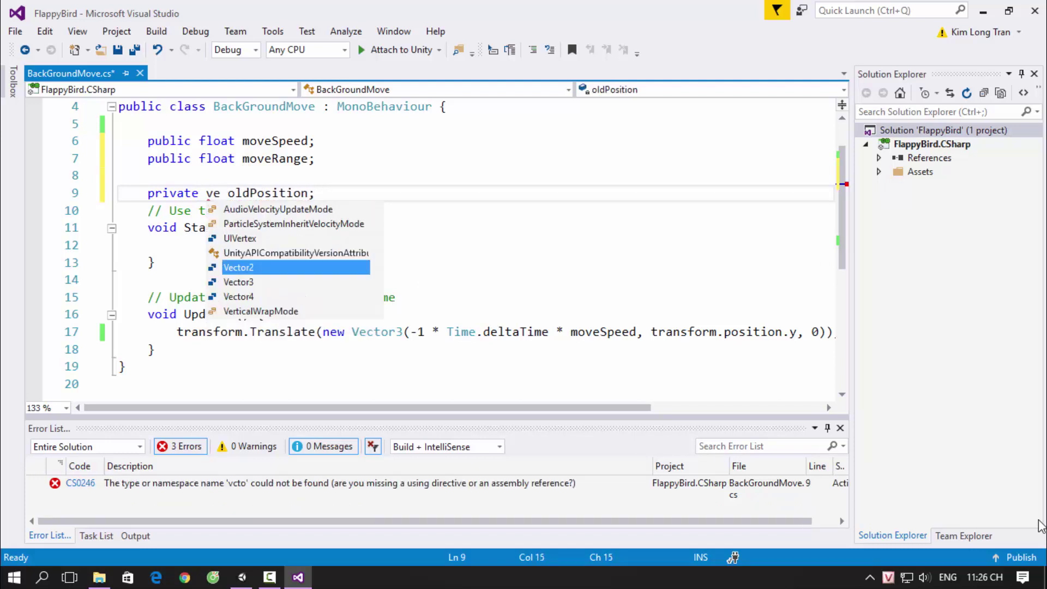
text(ct)
key(Down)
key(Tab)
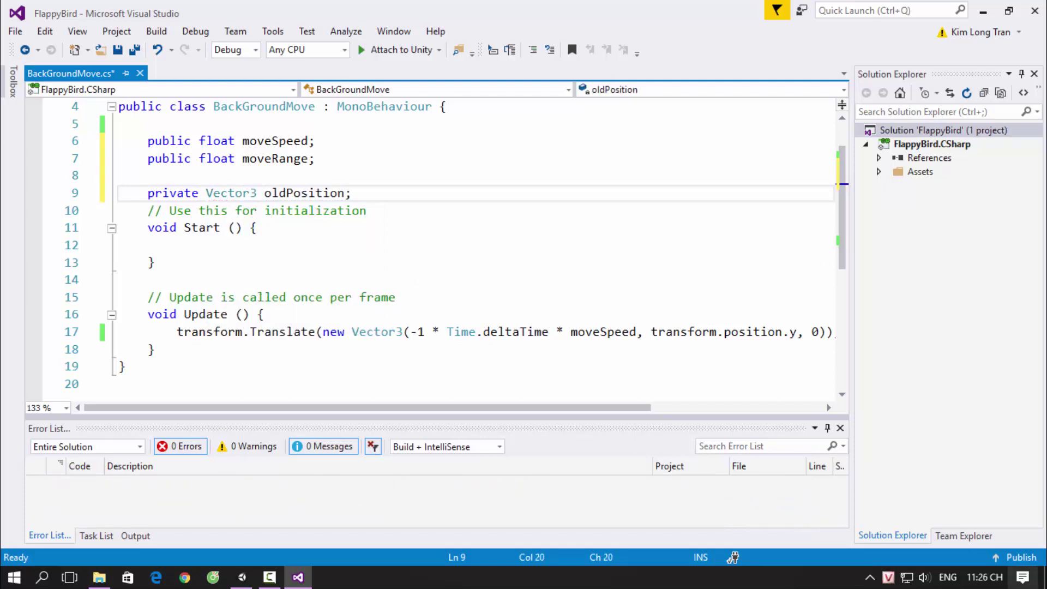
Locate the empty line inside Start(), glancing at the Vector3 usage in Update
click(414, 233)
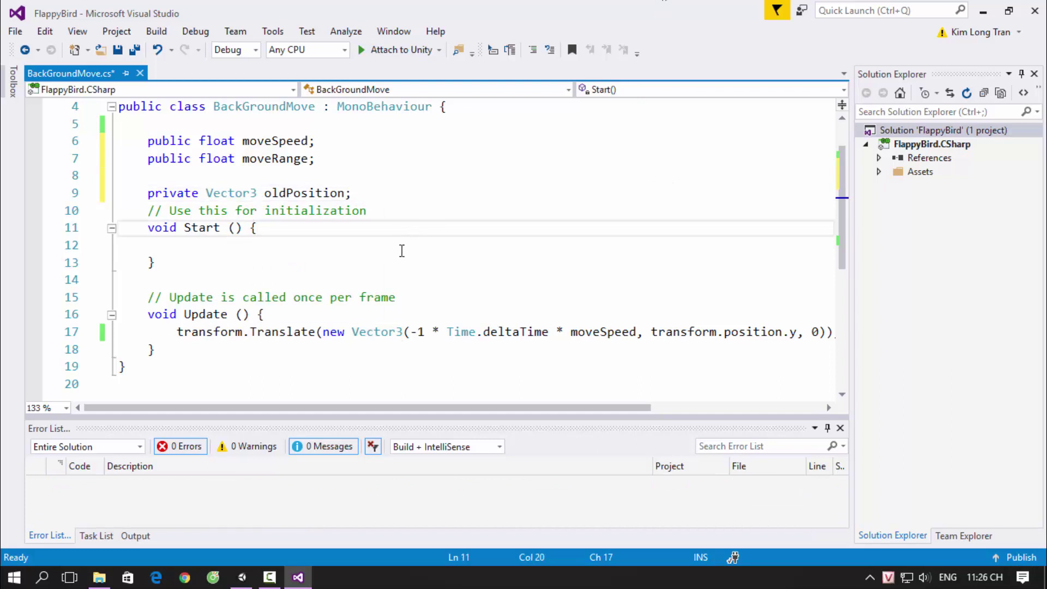
click(416, 244)
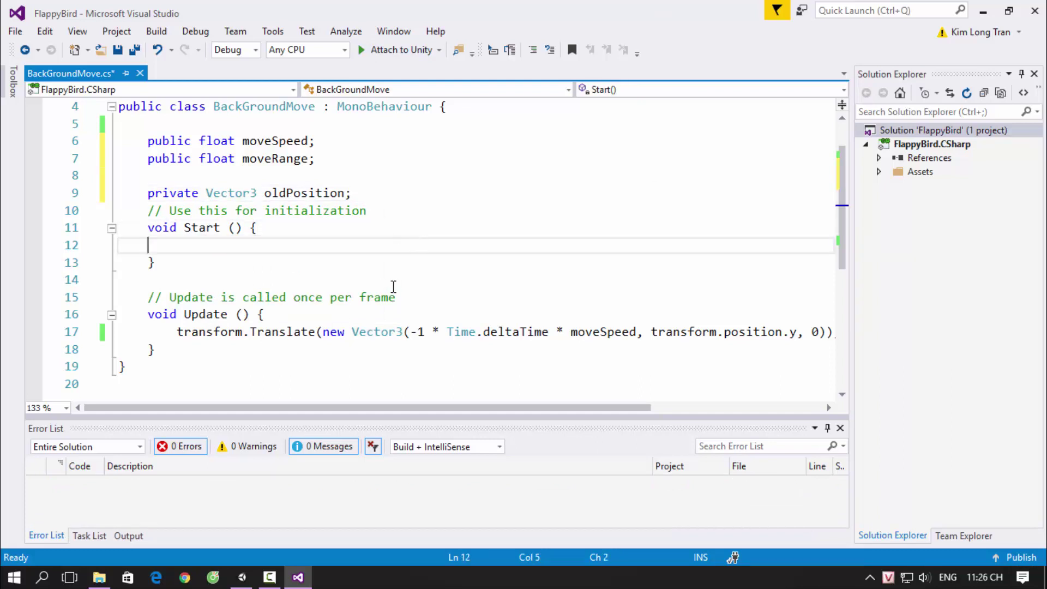
drag(353, 332, 405, 334)
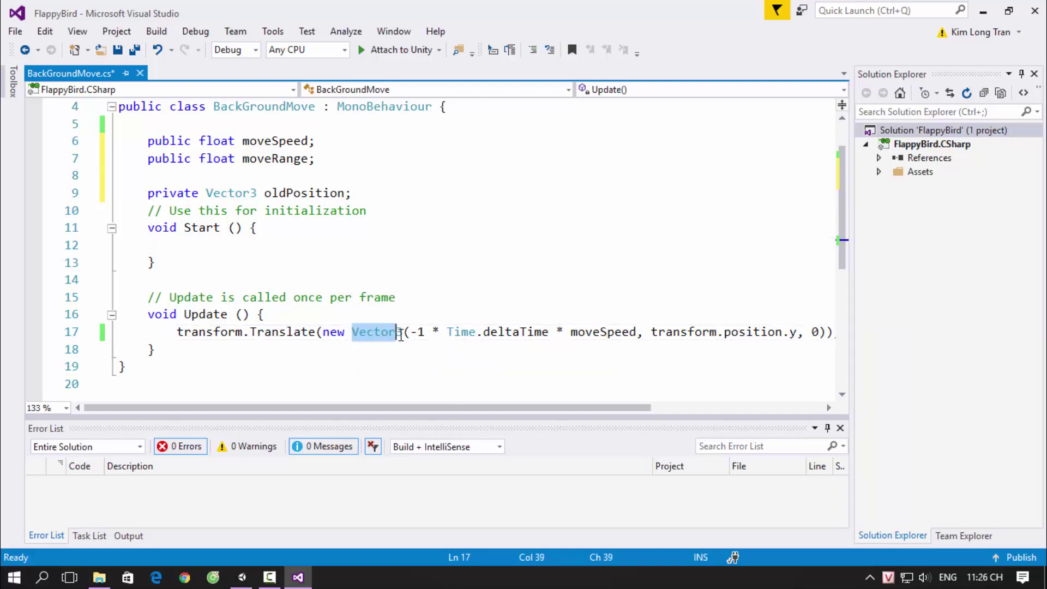
click(404, 334)
click(281, 248)
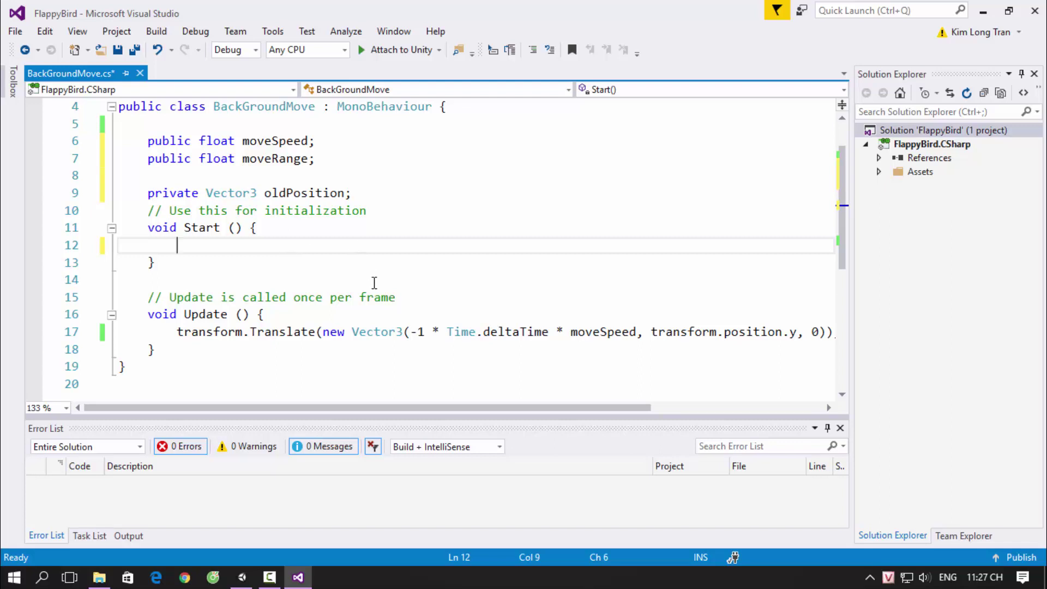
click(335, 312)
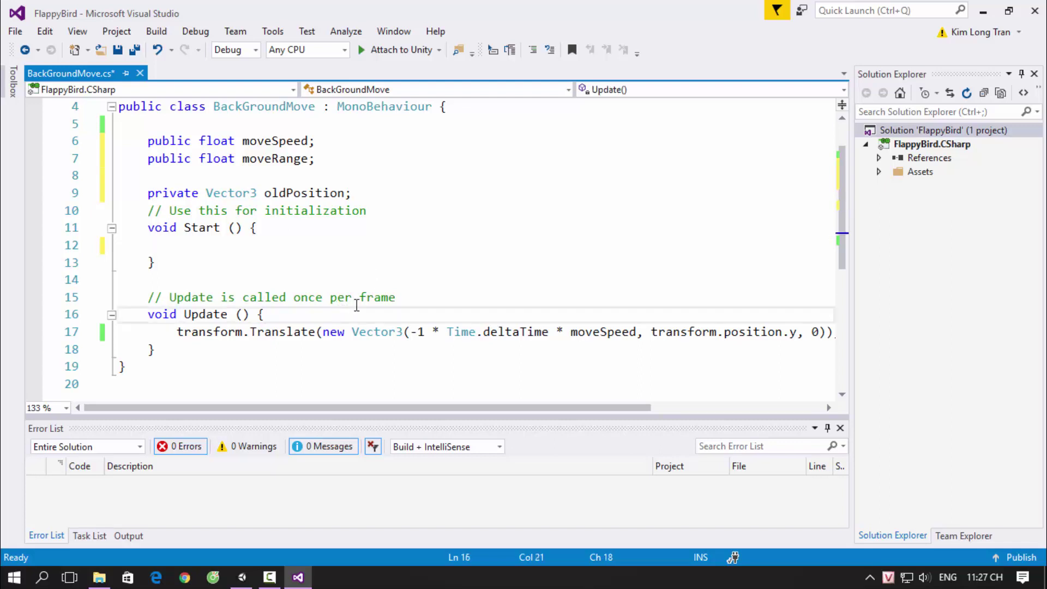
click(306, 247)
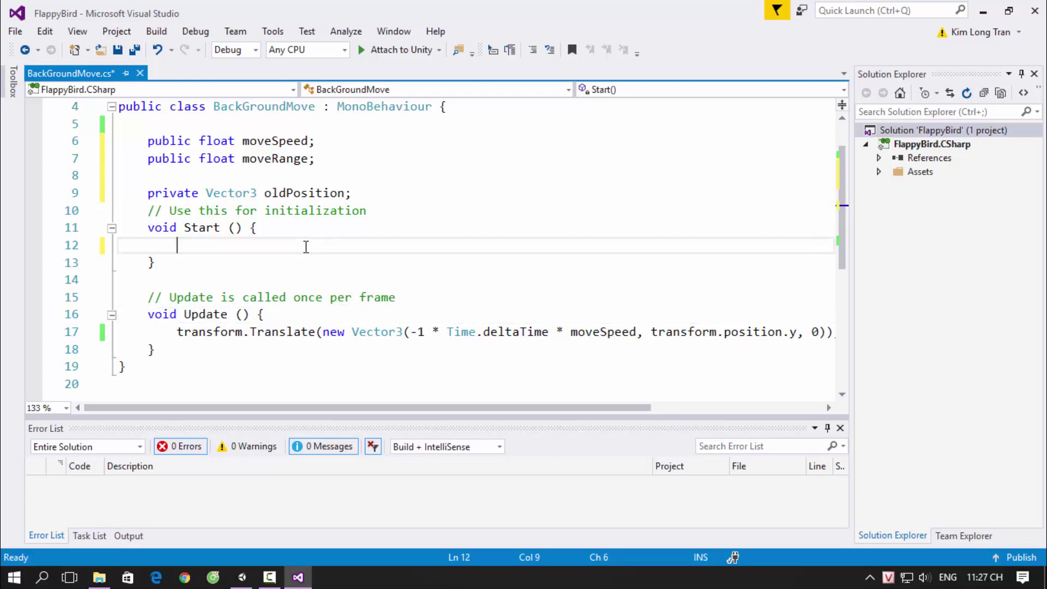
Write 'oldPosition = transform.position;' in Start(), removing the stray '.clo' text
text(oldPosition = )
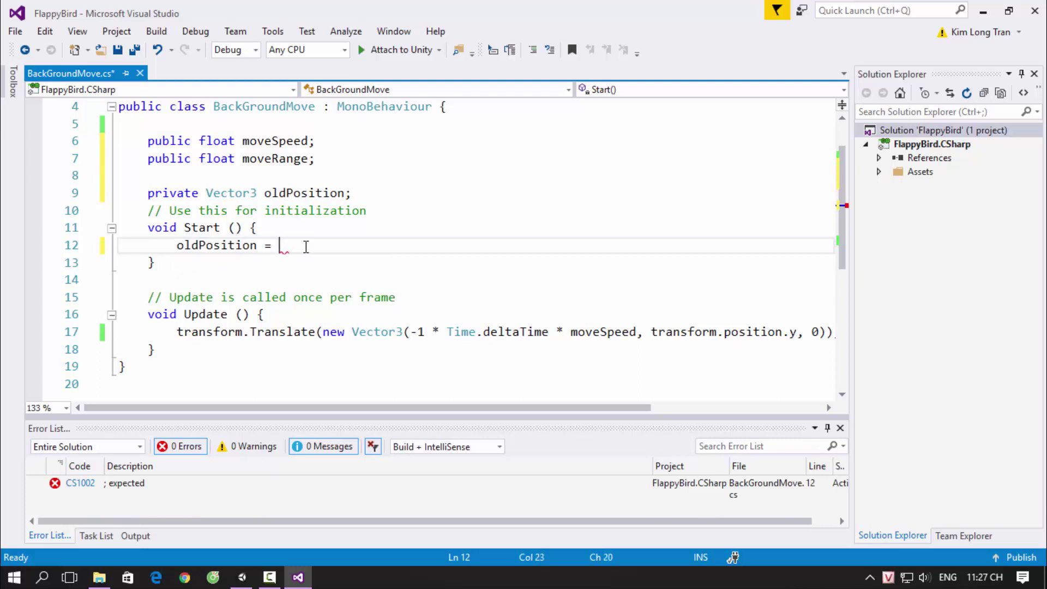
text(transform.)
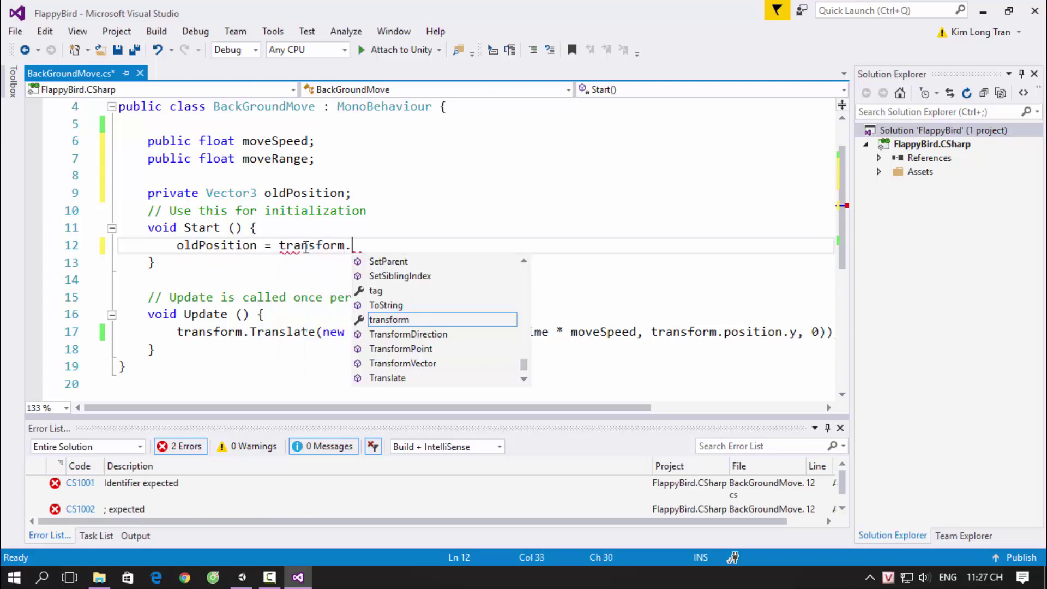
text(position;)
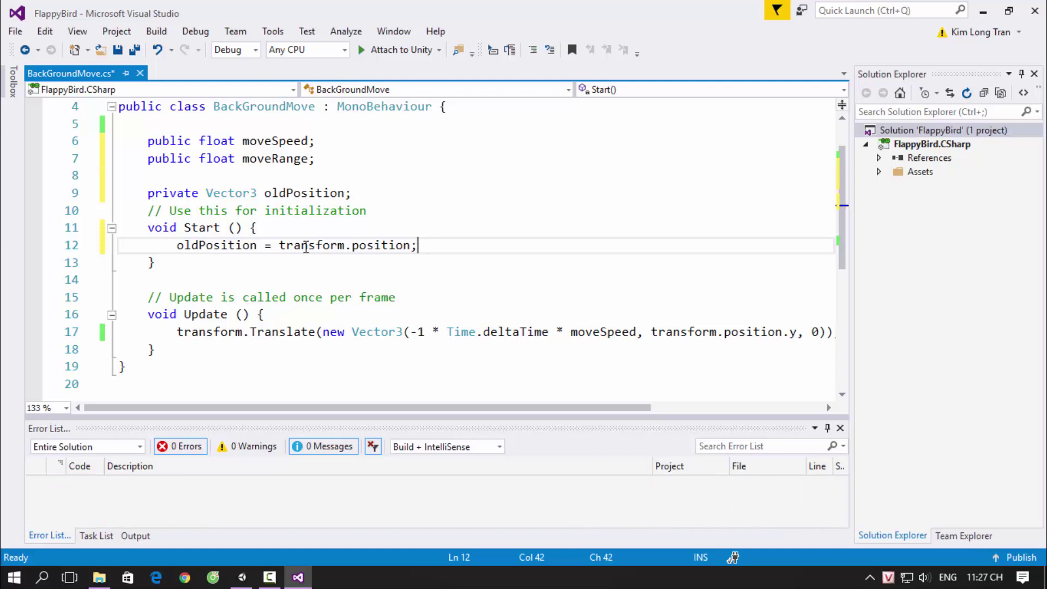
key(Left)
text(.clo)
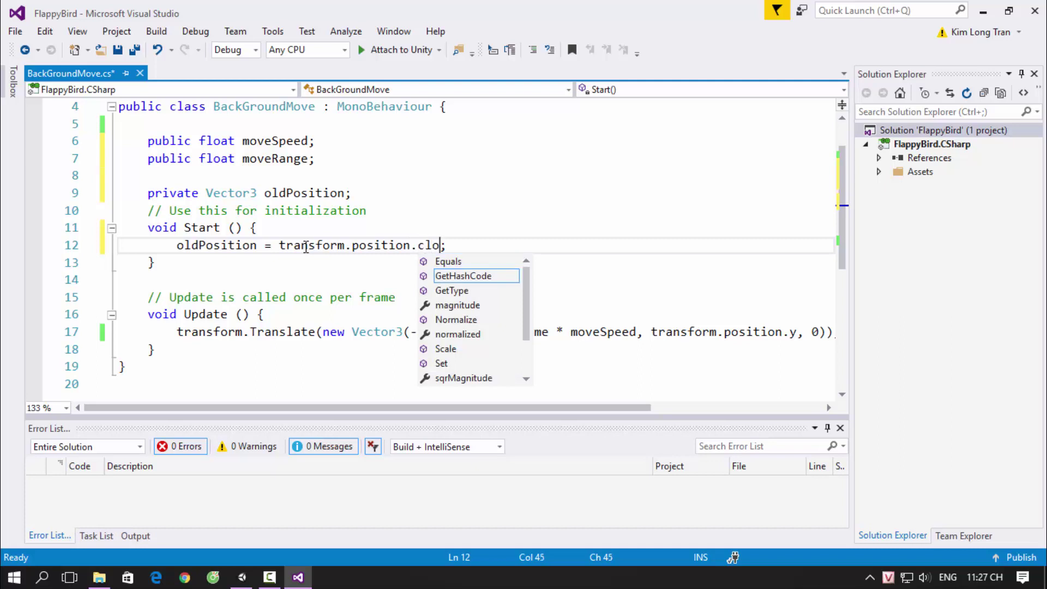
key(BackSpace)
key(BackSpace)
key(BackSpace)
key(BackSpace)
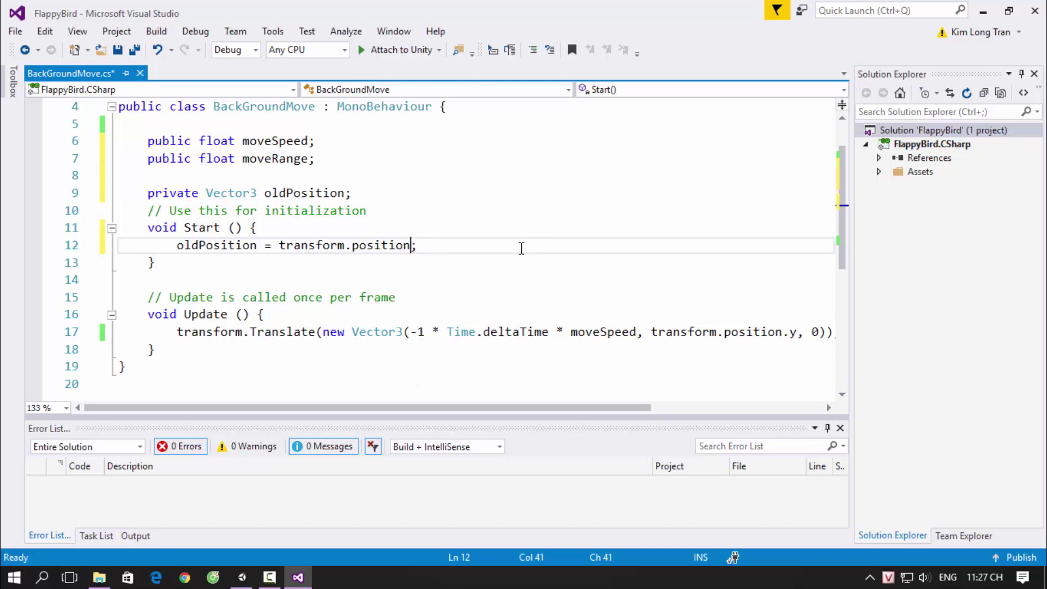
key(Right)
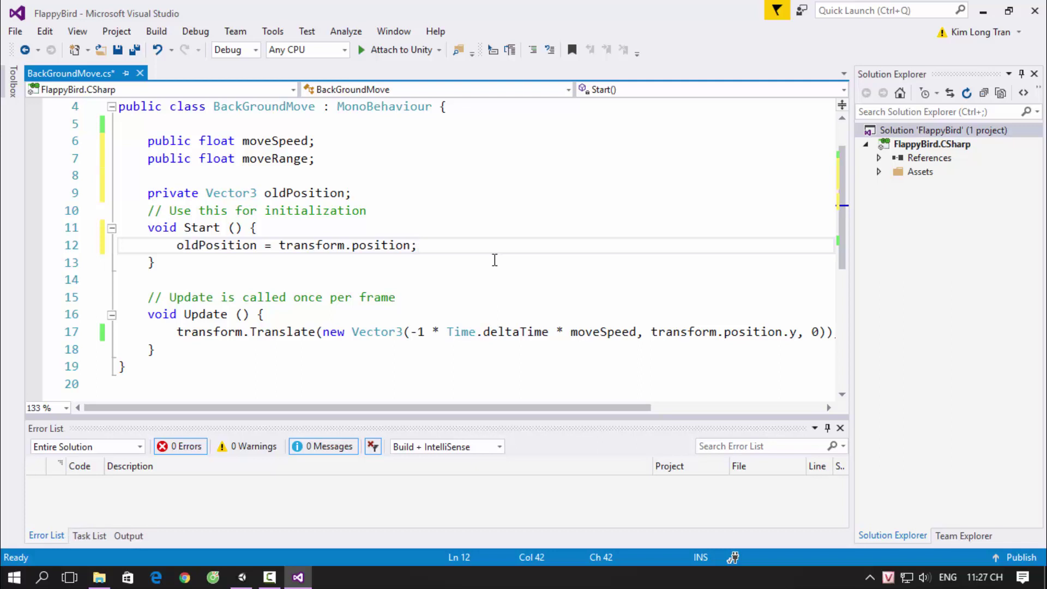
click(280, 245)
double_click(327, 242)
click(180, 332)
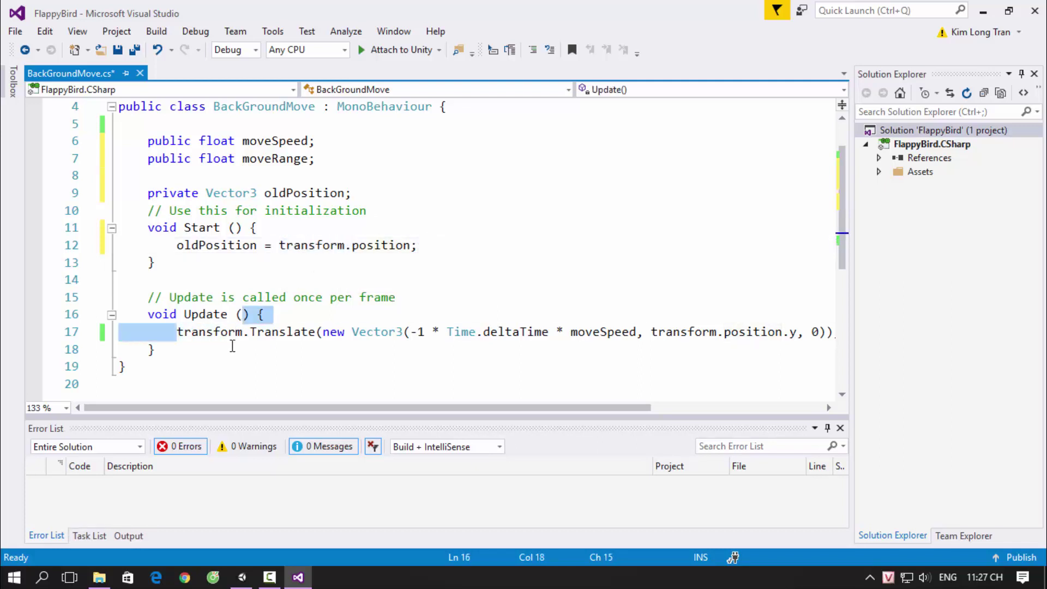
shift+click(245, 334)
click(415, 295)
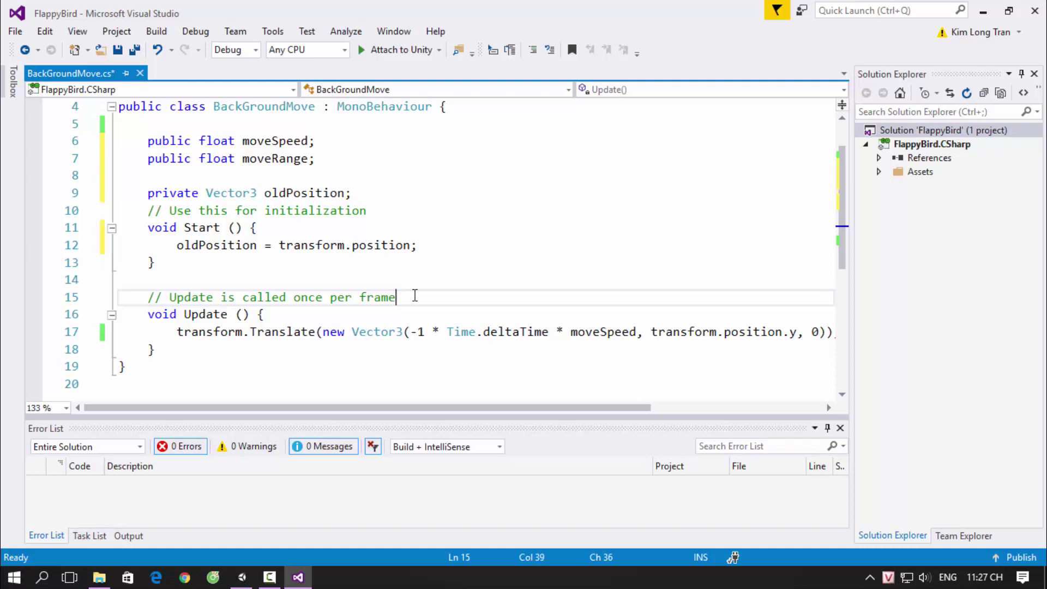
Declare 'private GameObject obj;' under oldPosition and add 'obj = gameObject;' at the top of Start()
click(388, 194)
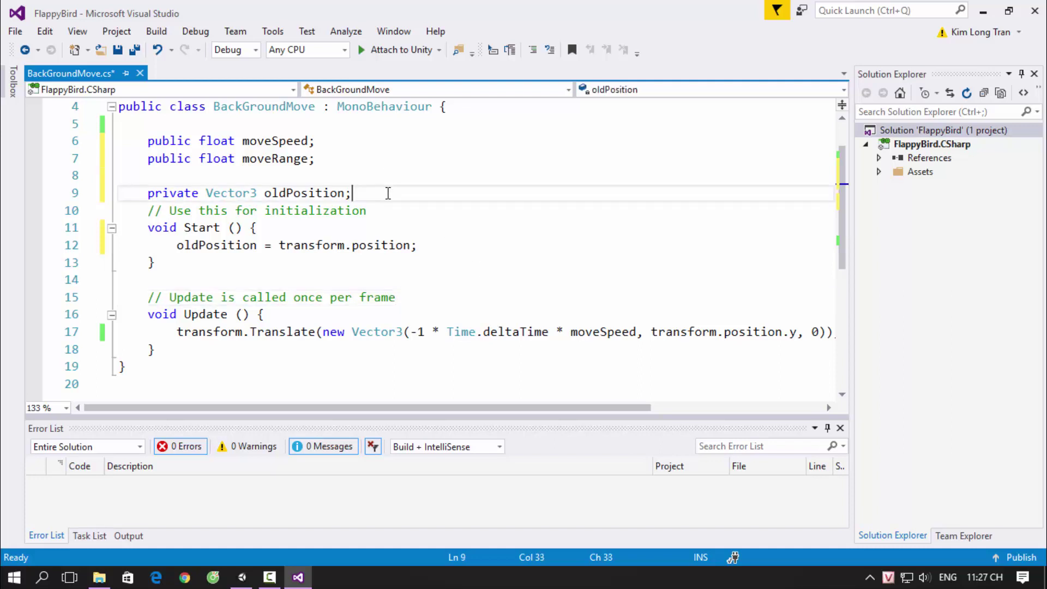
key(Return)
text(private )
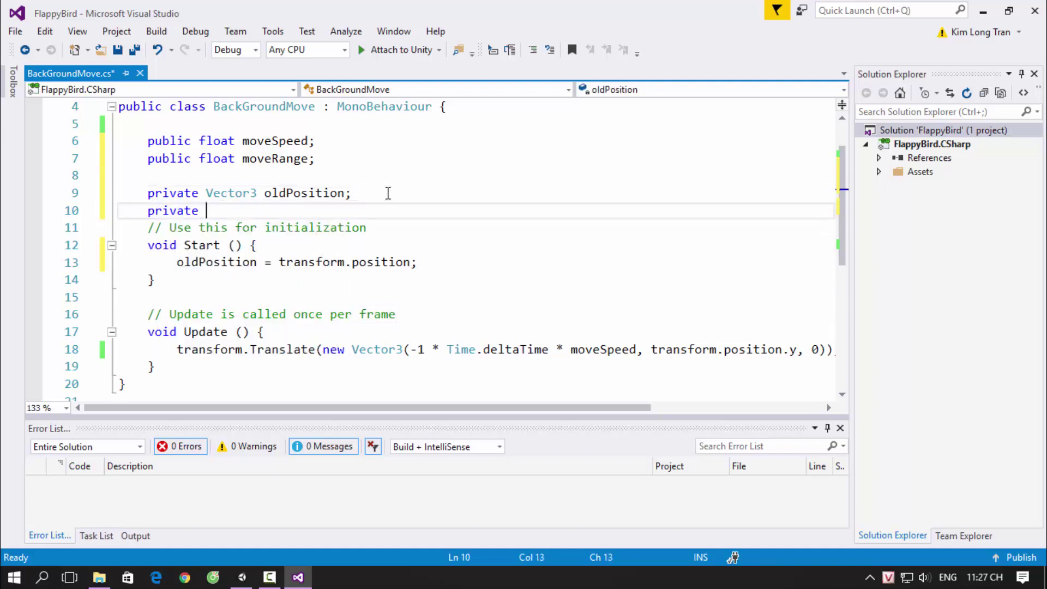
text(GameObject)
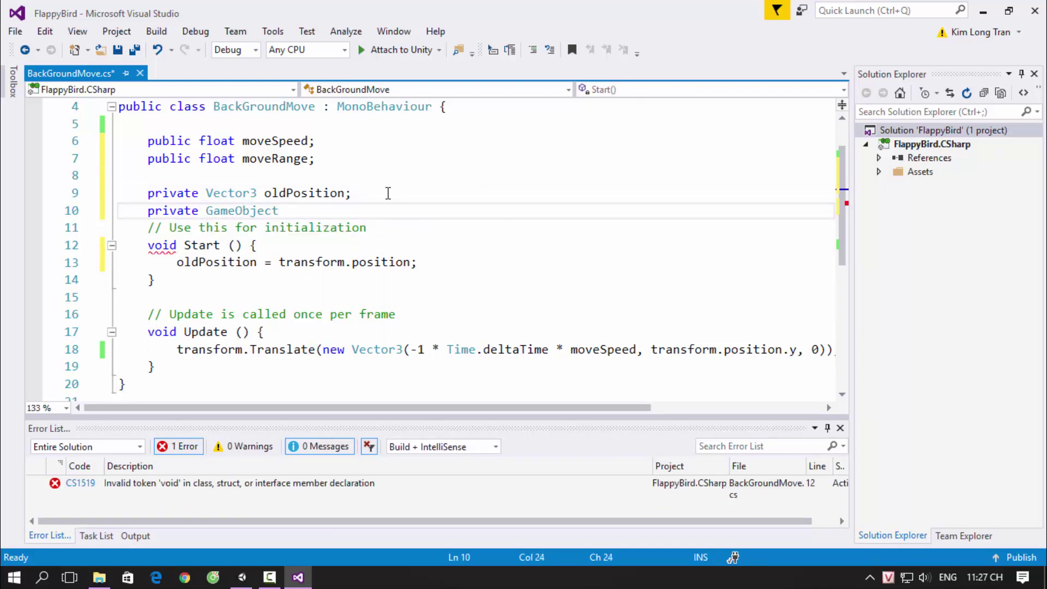
text( obj)
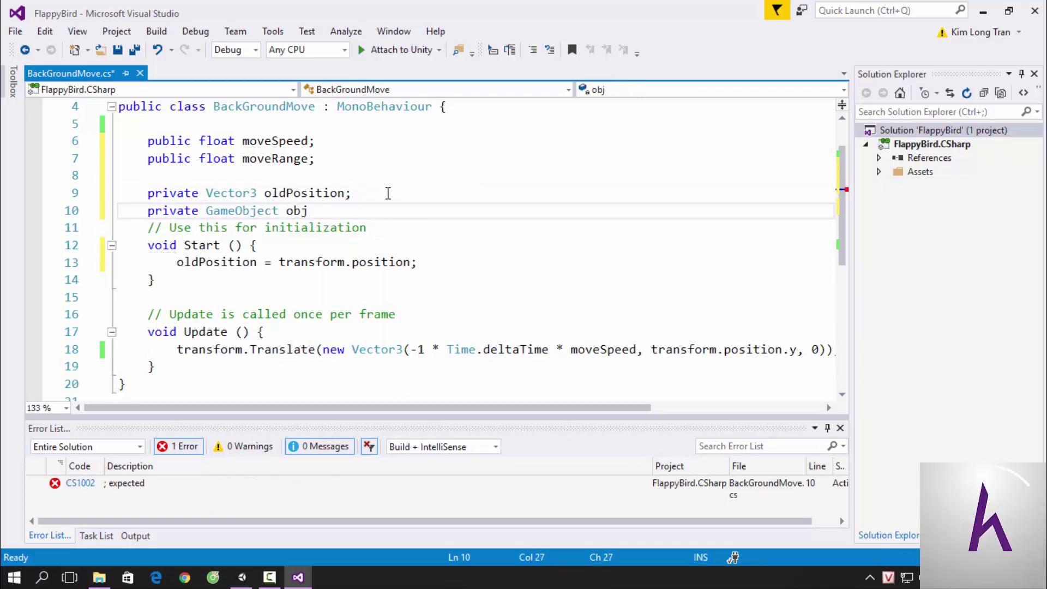
text(;)
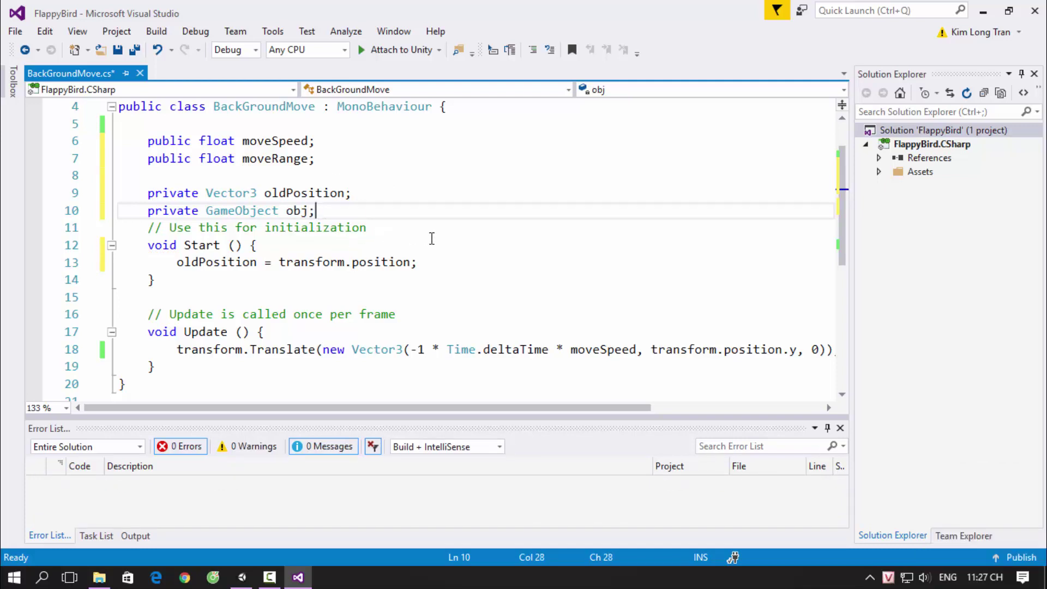
click(431, 258)
key(Up)
key(Return)
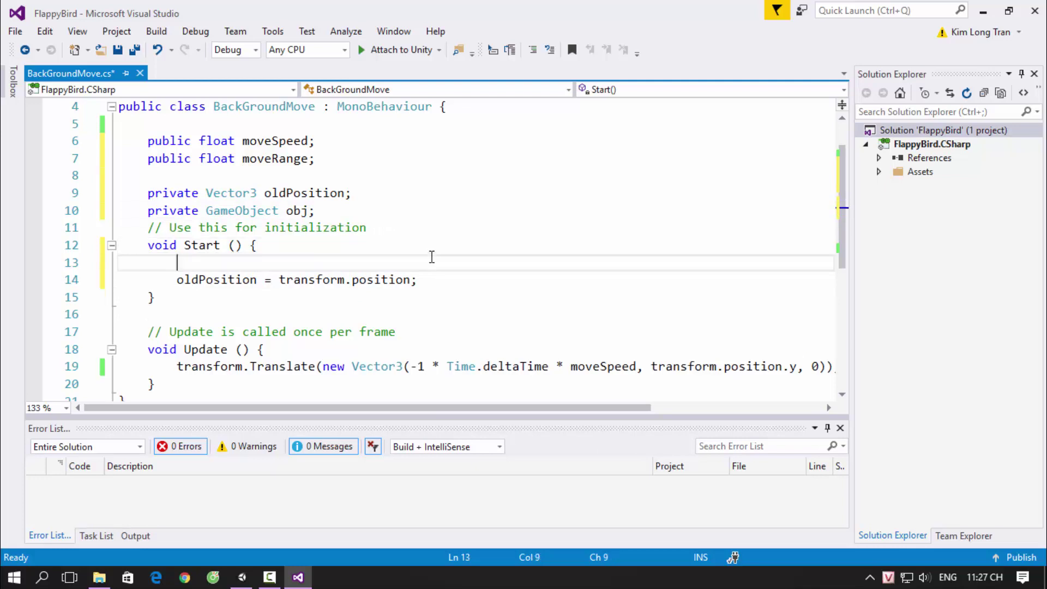
text(obj = gameObject)
text(;)
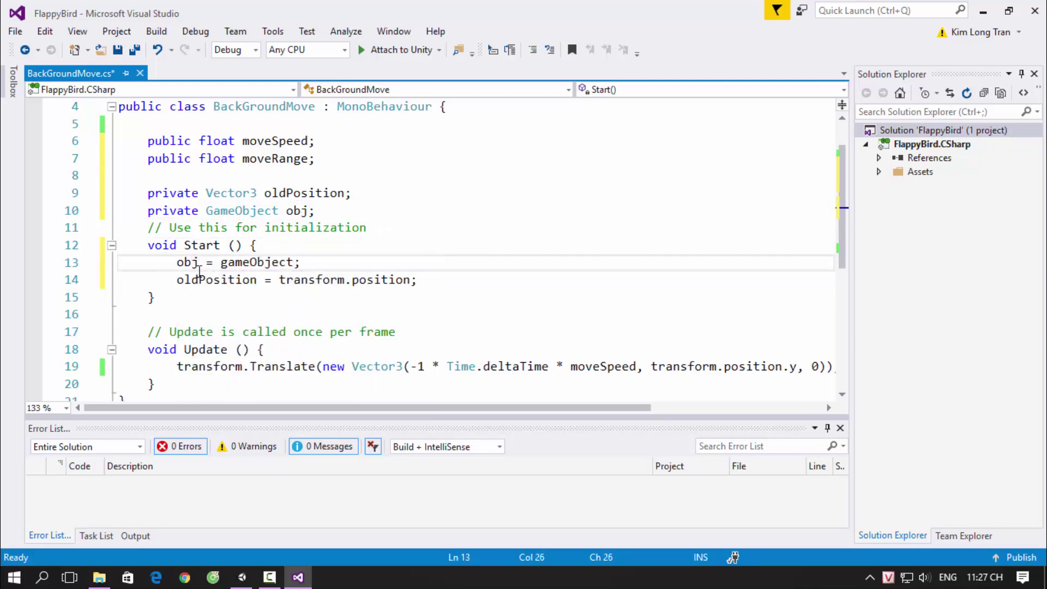
Change the oldPosition line to read from obj.transform.position
click(279, 281)
text(o)
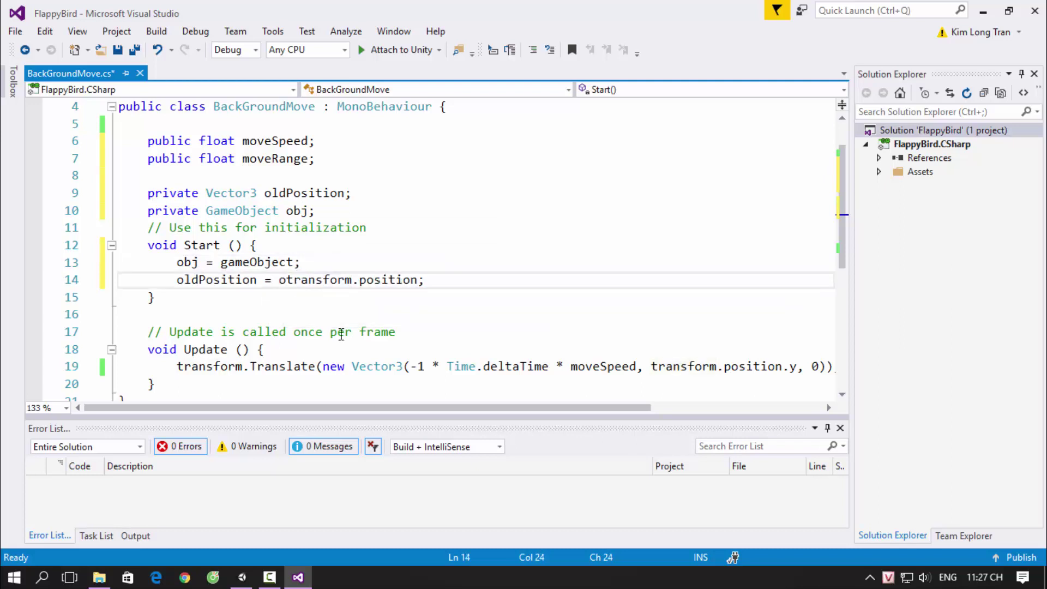
text(n)
key(BackSpace)
text(bj.)
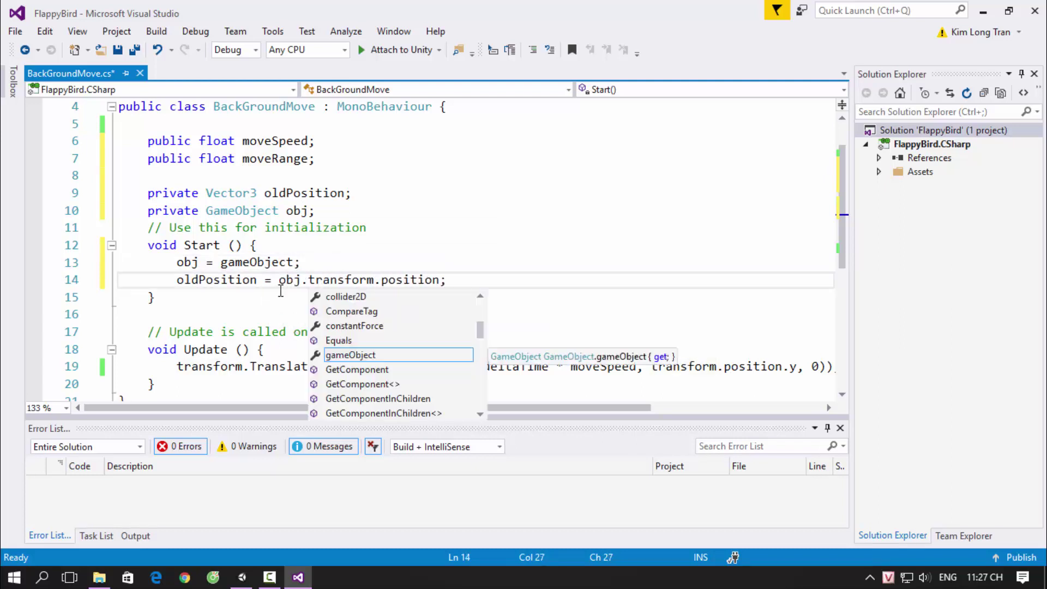
key(Escape)
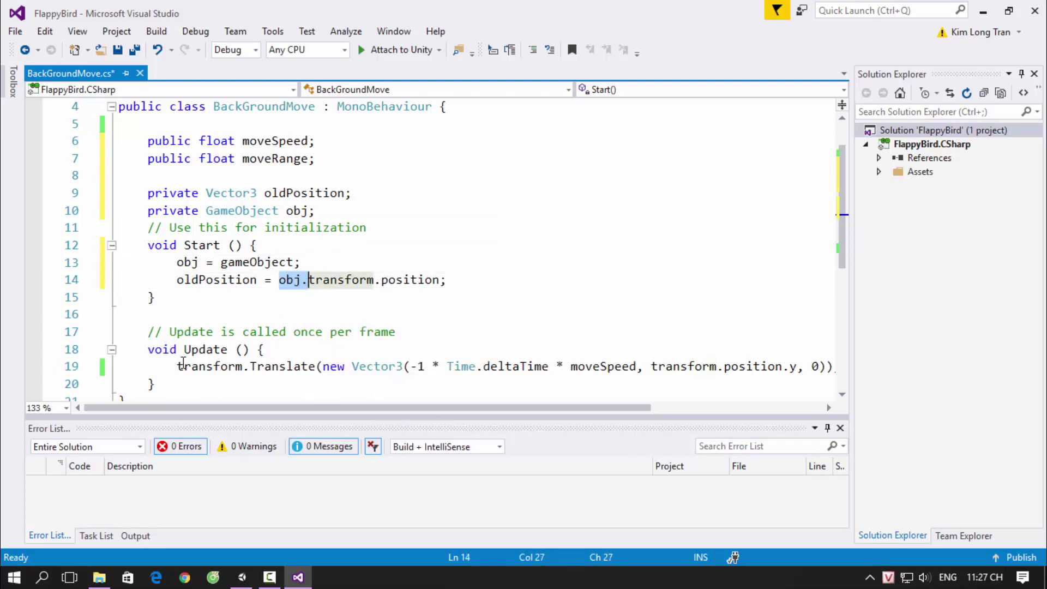
Prefix transform with 'obj.' in Update so it calls obj.transform.Translate
click(179, 365)
text(obj.)
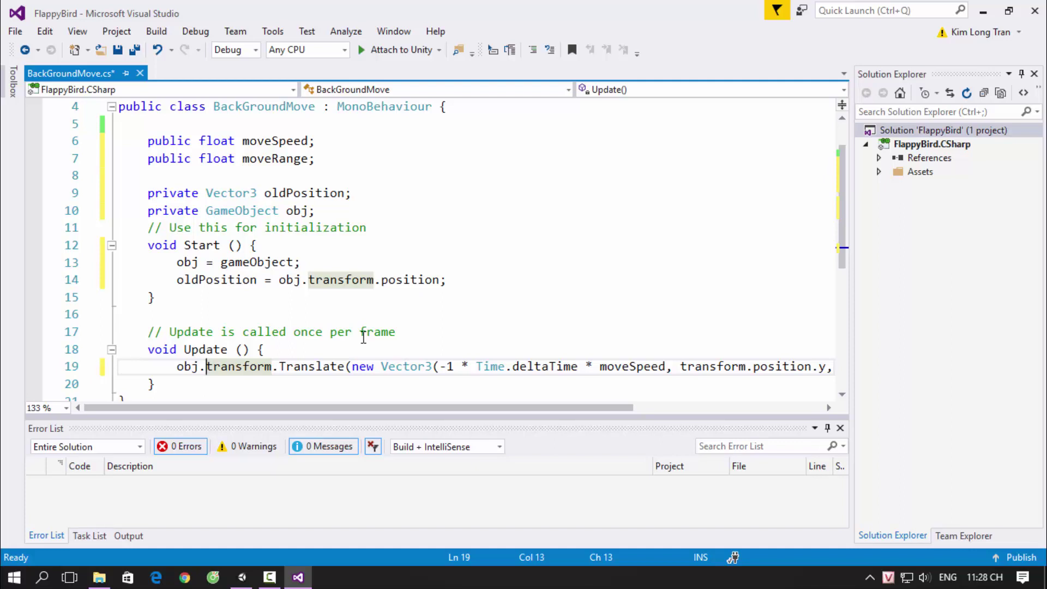
drag(278, 280, 308, 282)
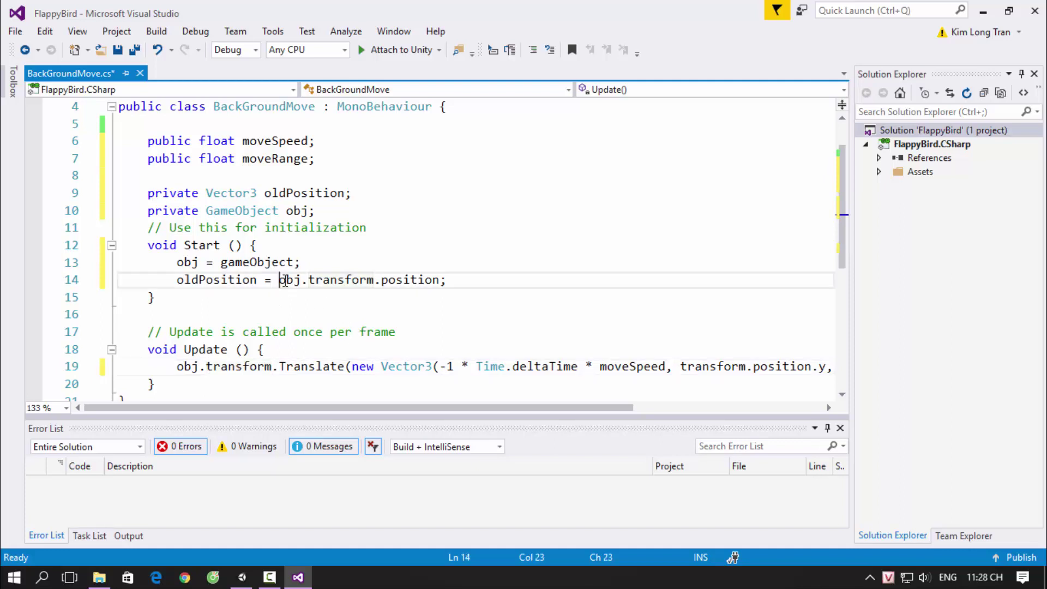
double_click(329, 282)
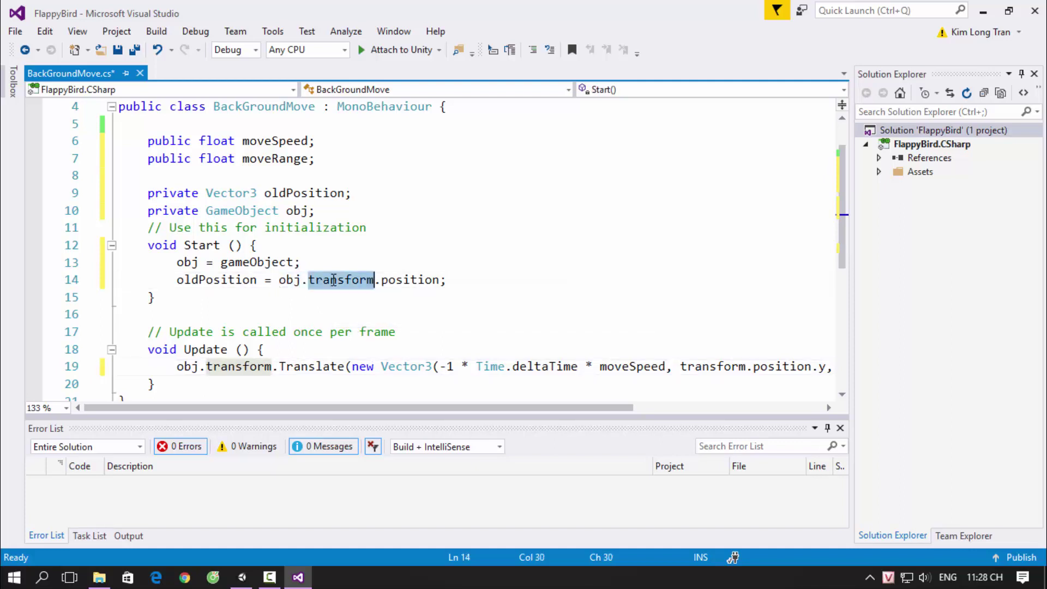
drag(315, 210, 154, 210)
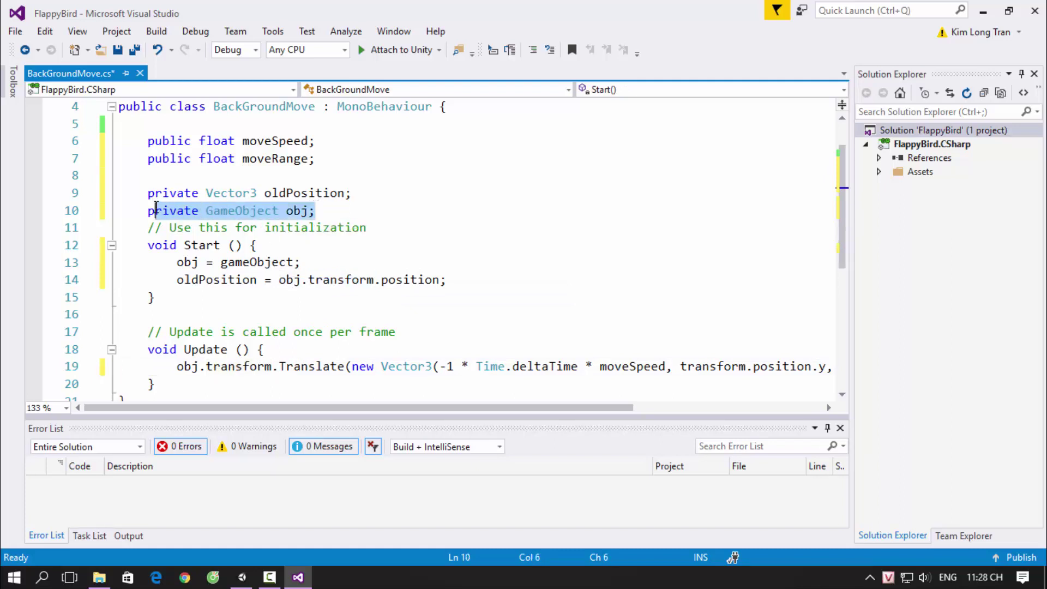
click(326, 264)
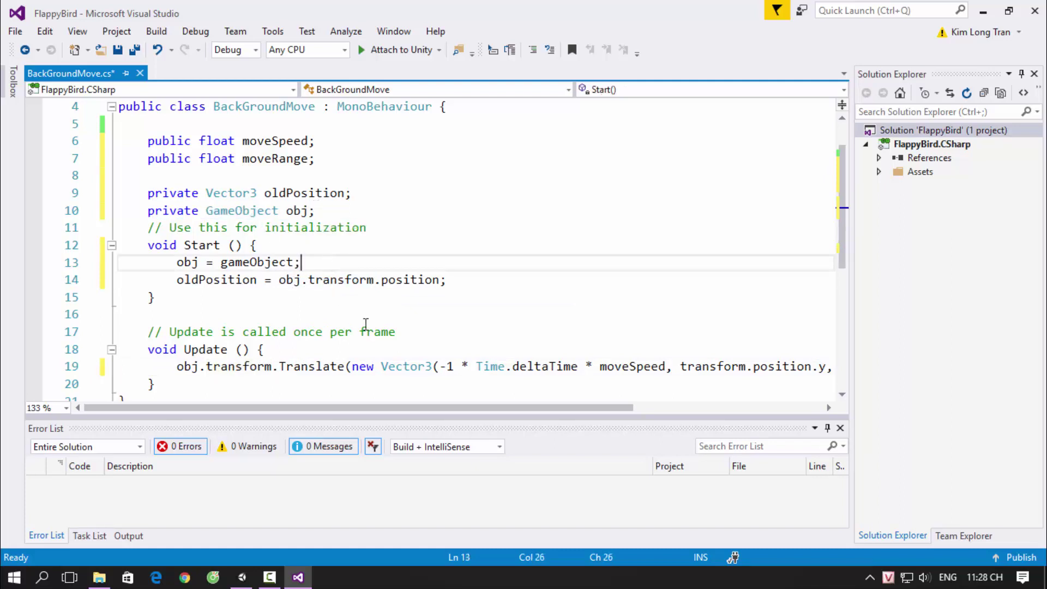
click(344, 349)
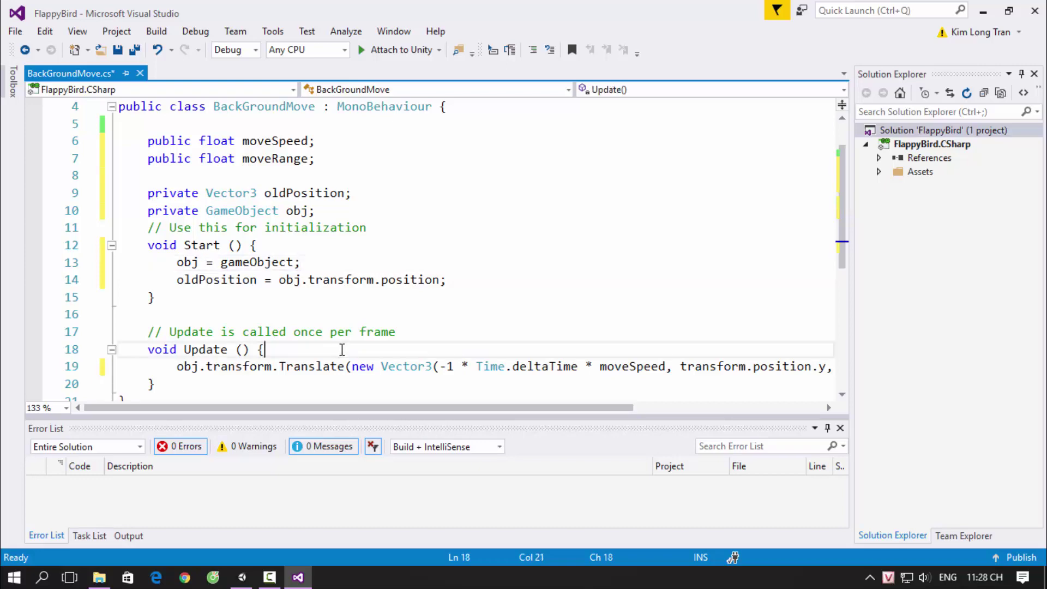
scroll(344, 349, down, 1)
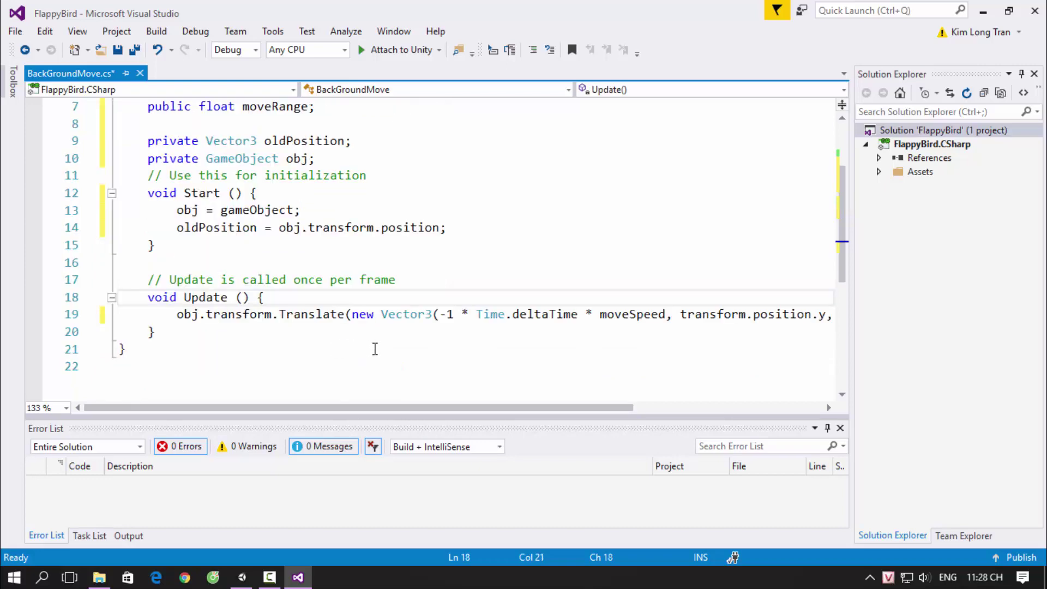
scroll(523, 311, up, 1)
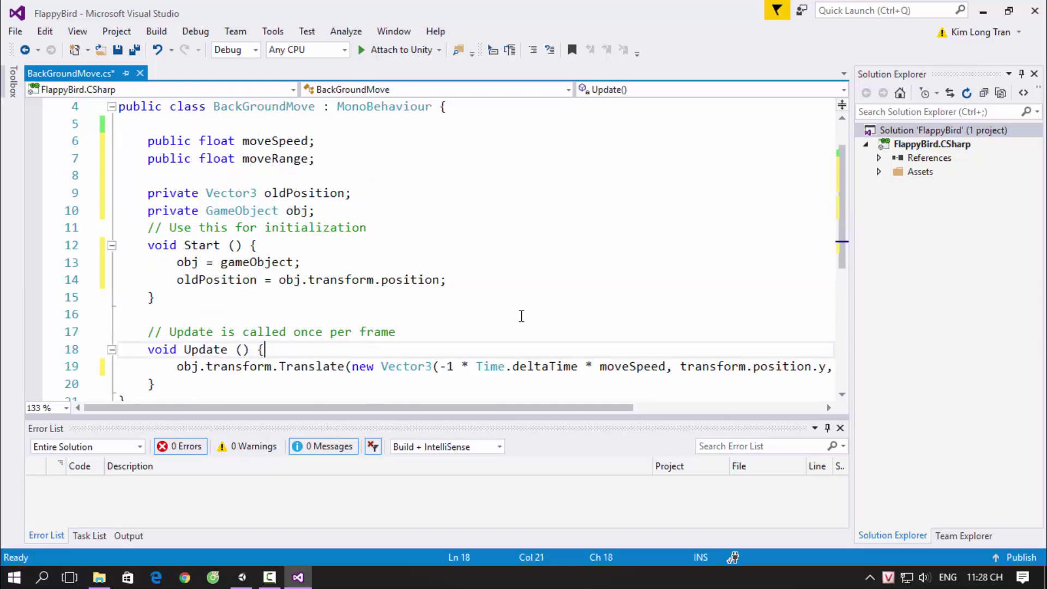
scroll(519, 309, down, 1)
Below the Translate call, begin an if statement using Vector3.Distance
click(516, 311)
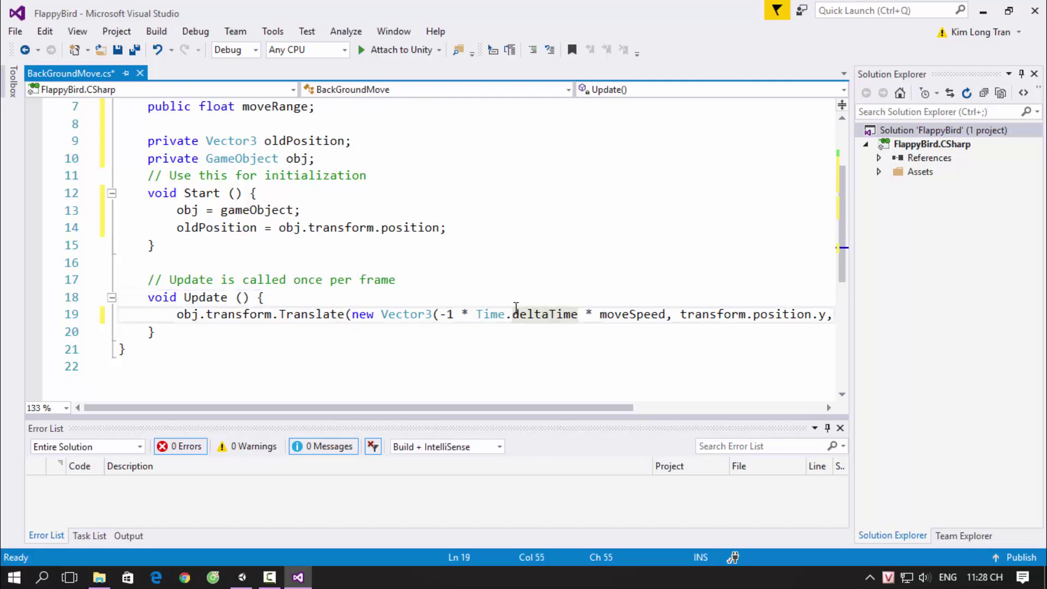
key(End)
key(Return)
key(Return)
text(if ()
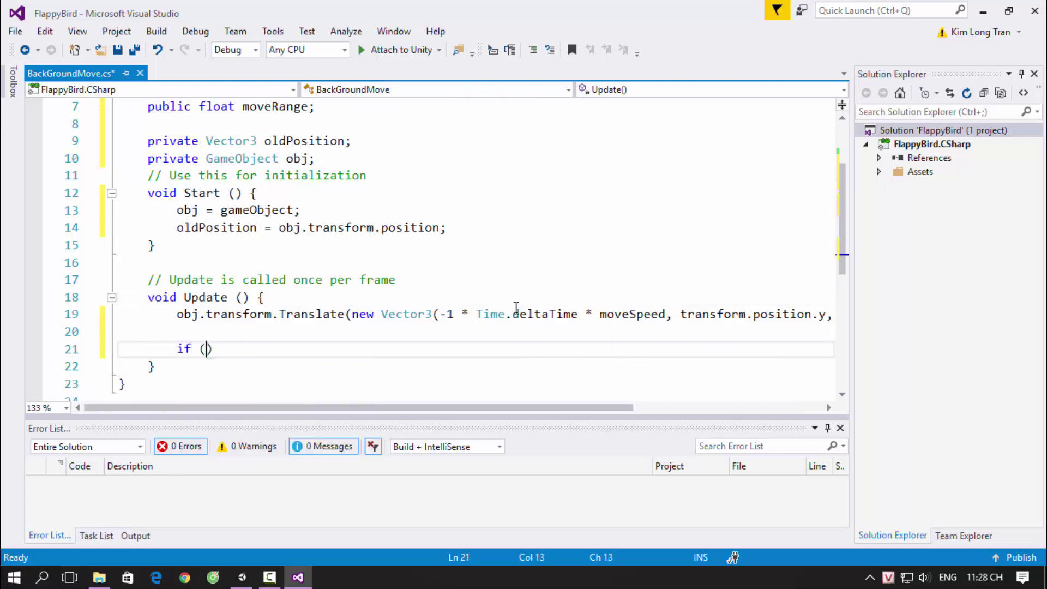
text(obj)
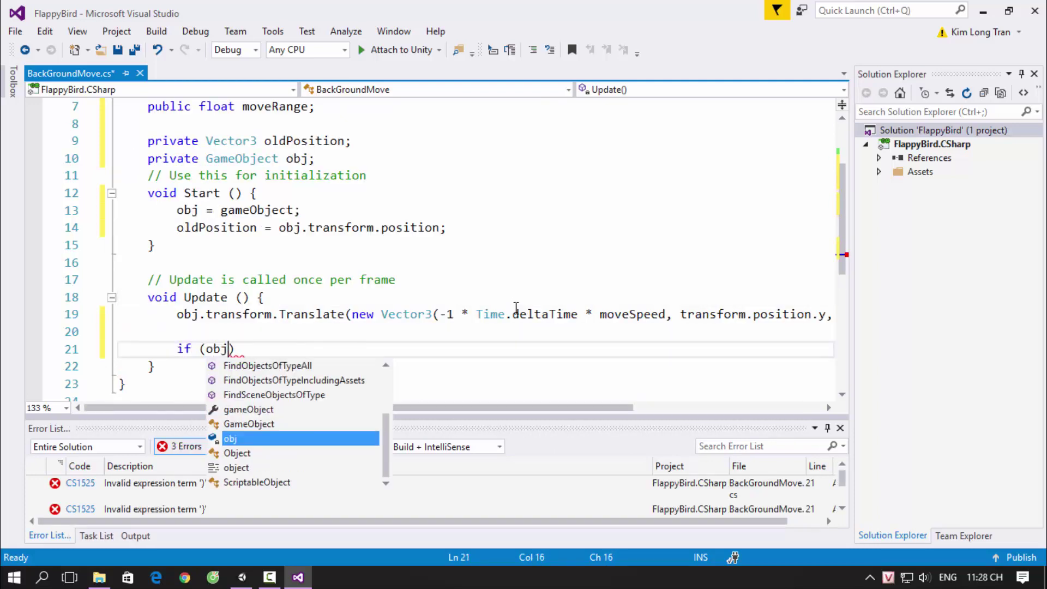
text(.t)
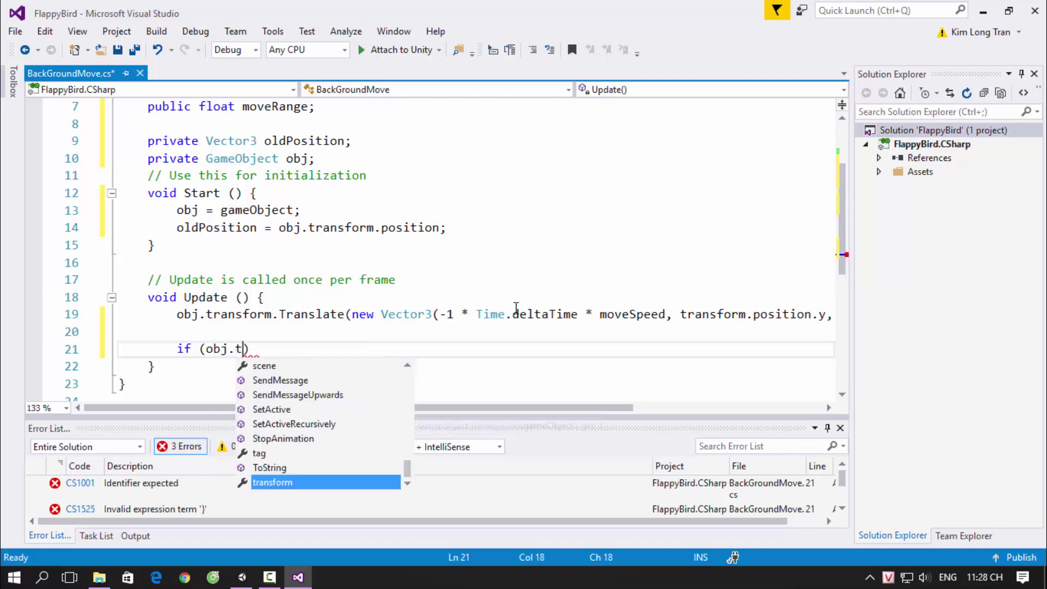
key(BackSpace)
key(BackSpace)
key(BackSpace)
key(BackSpace)
key(BackSpace)
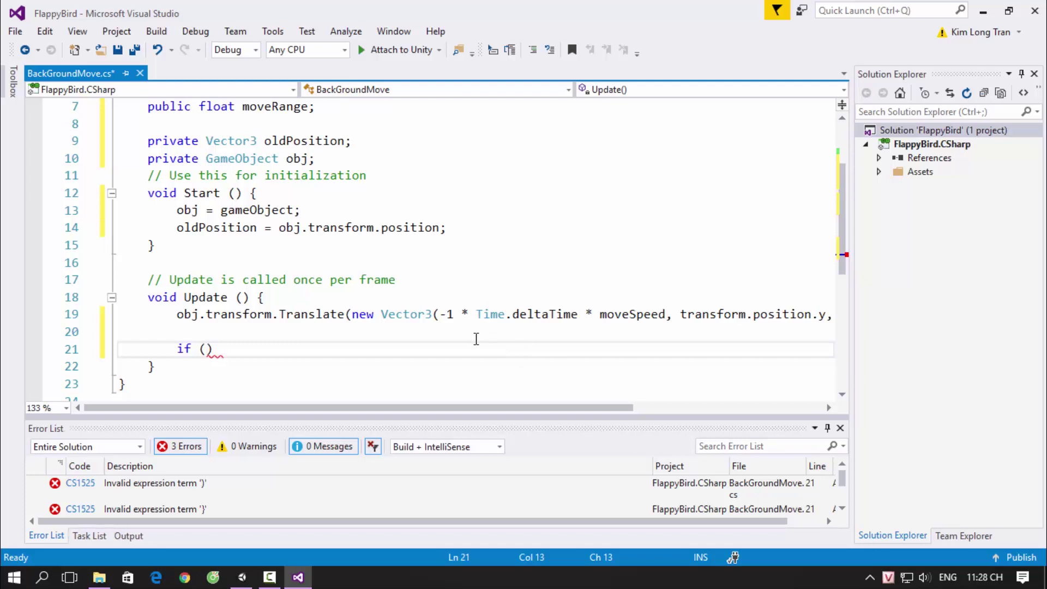
scroll(401, 346, up, 2)
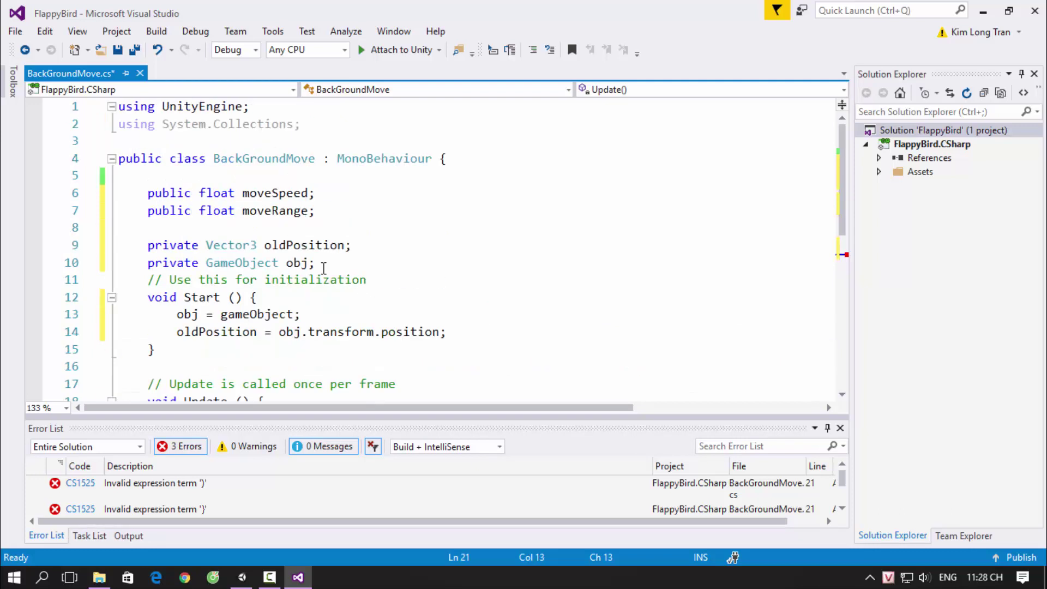
scroll(335, 240, down, 1)
scroll(350, 241, down, 1)
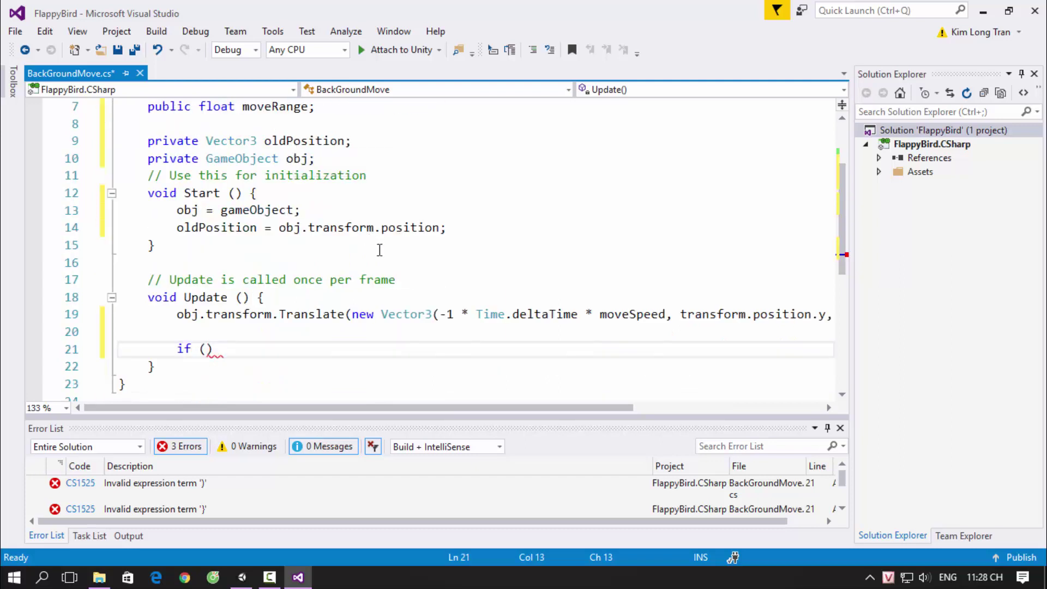
text(Vector3.d)
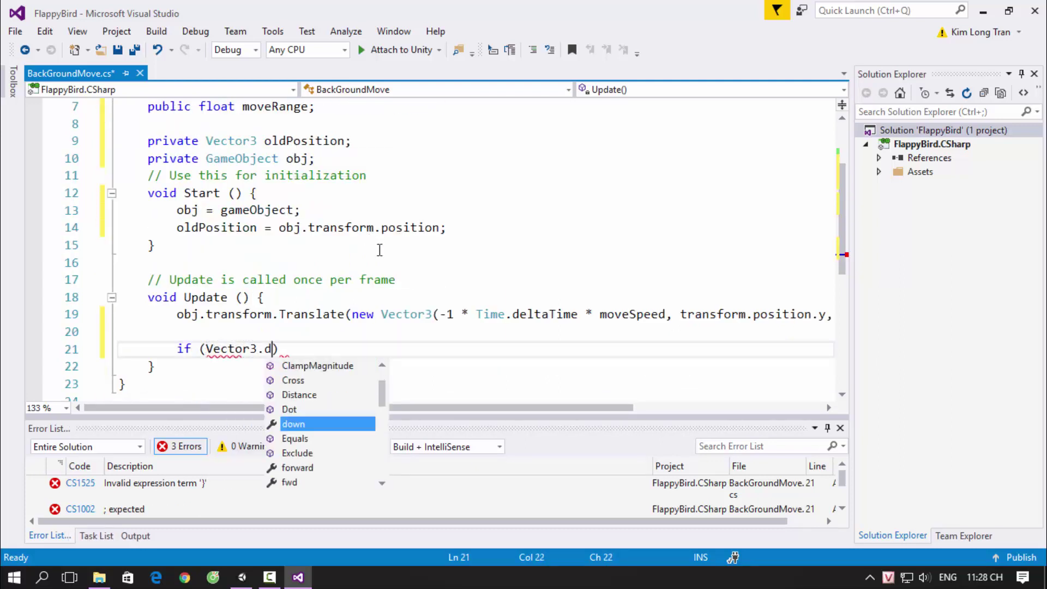
text(is)
key(Tab)
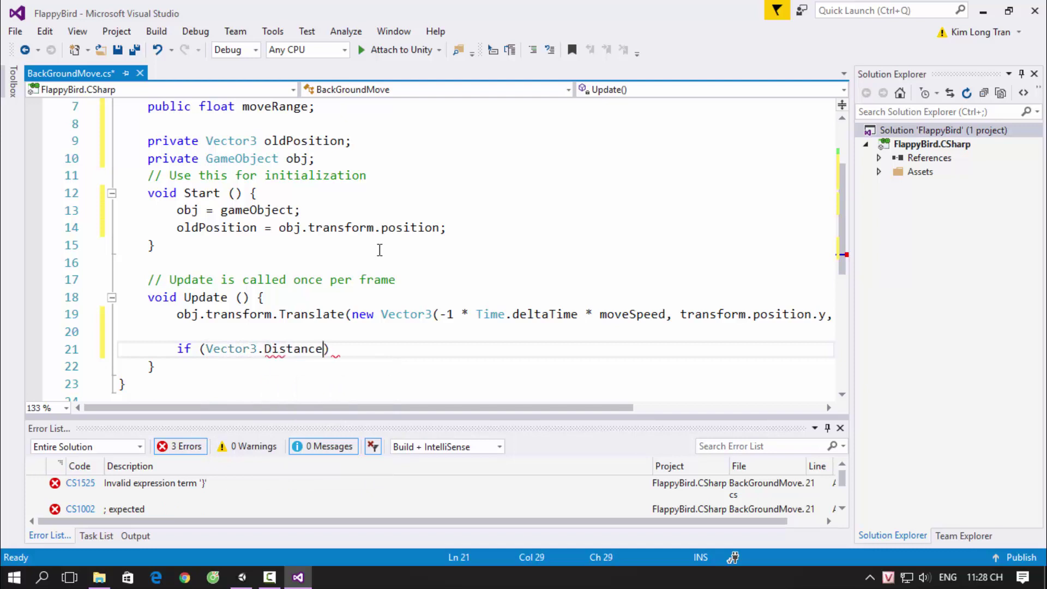
text(()
key(Escape)
Complete the condition: Vector3.Distance(oldPosition, obj.transform.position) > moveRange
text(old)
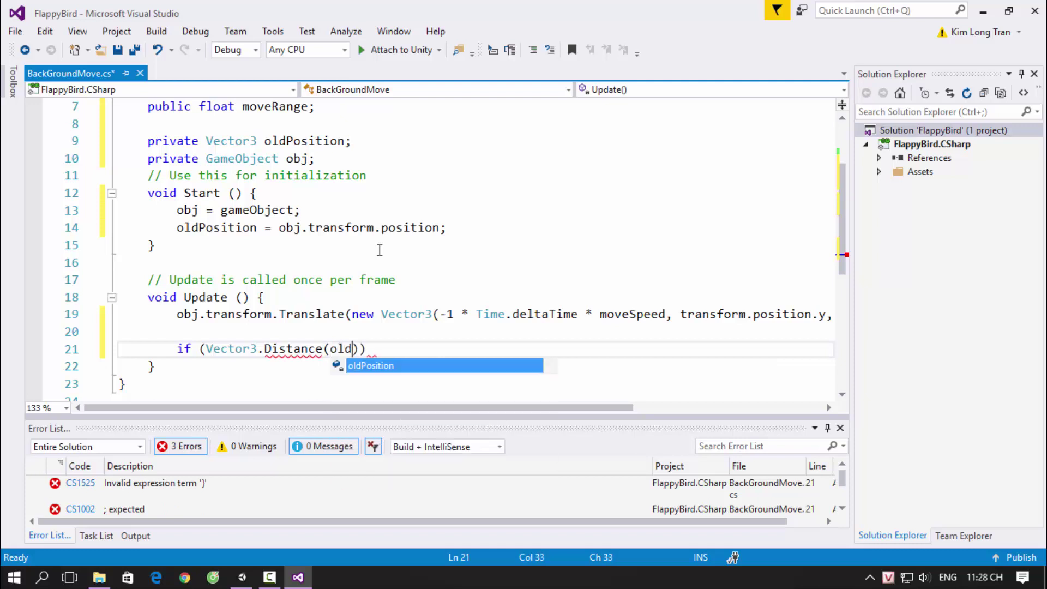
key(Tab)
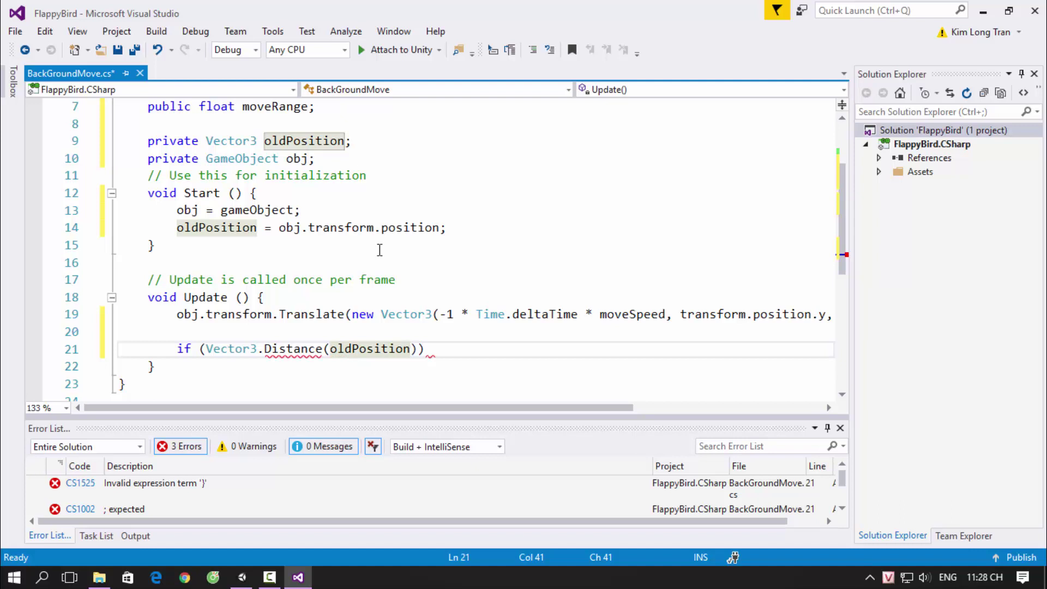
text(, obj)
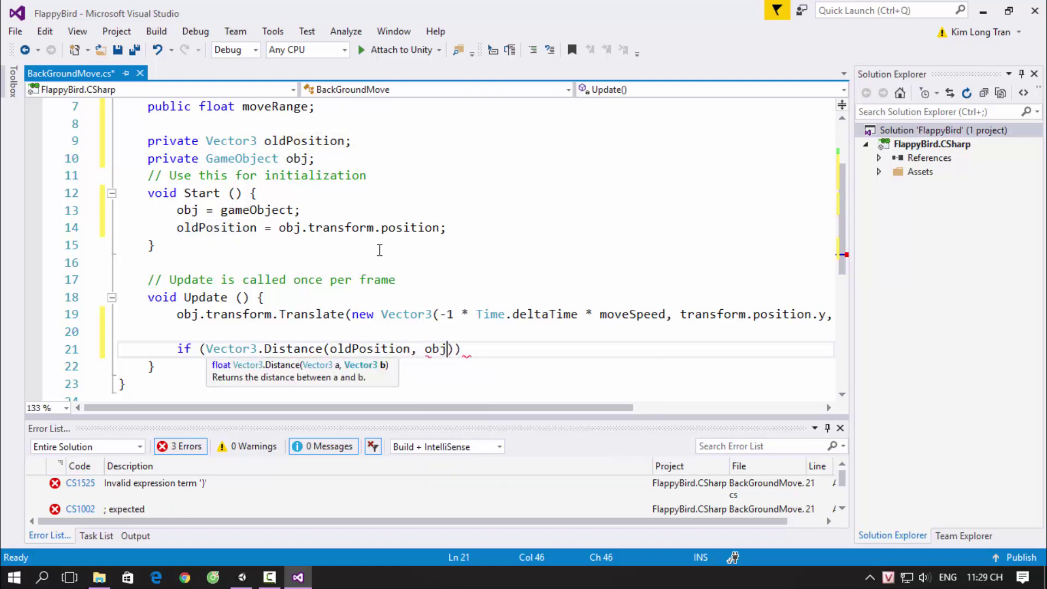
text(.transform.po)
key(Tab)
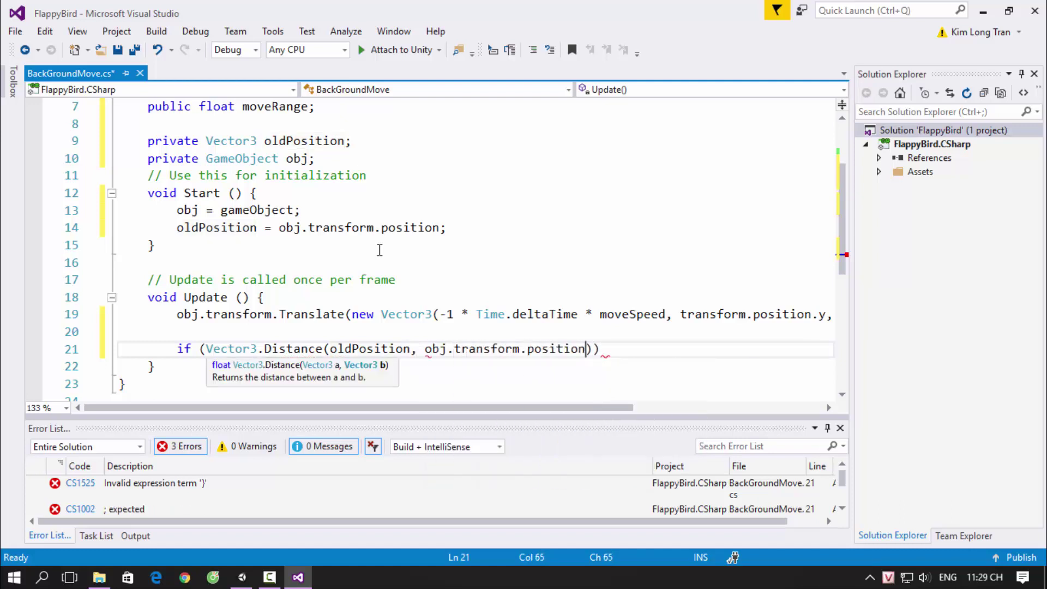
text())
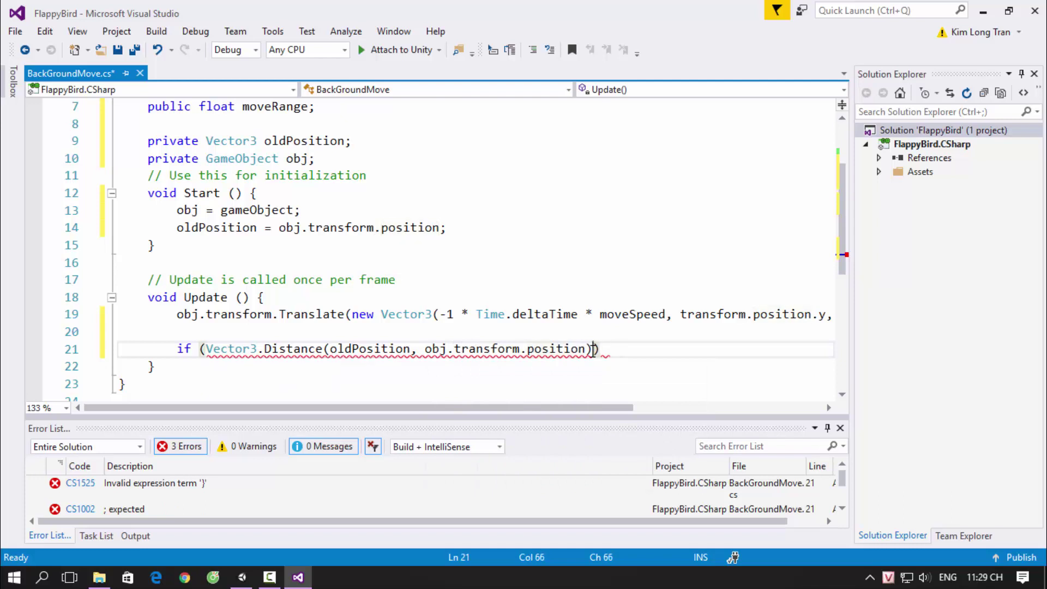
text( >)
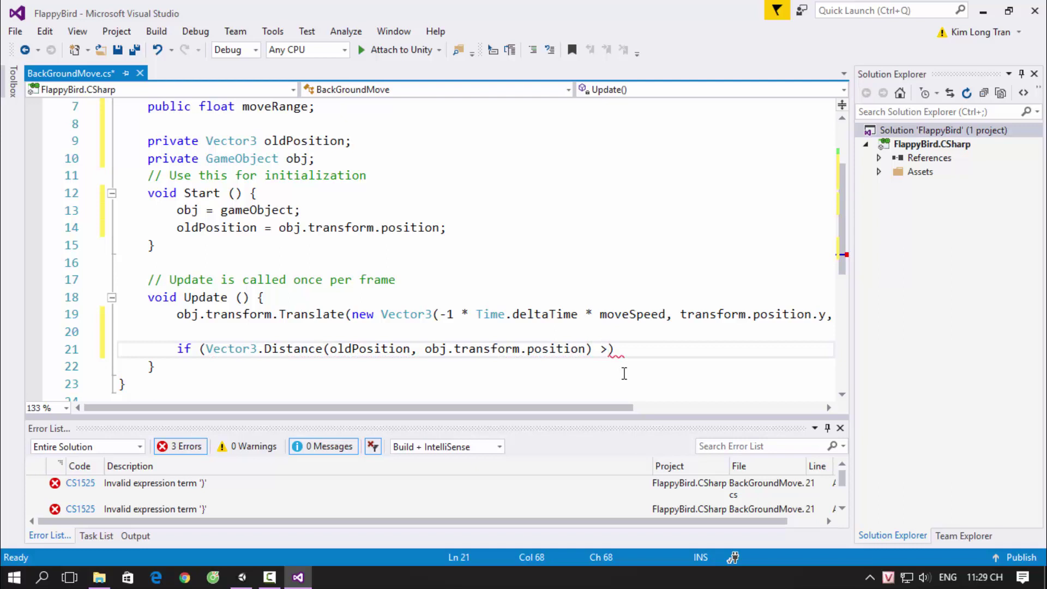
text( move)
key(Tab)
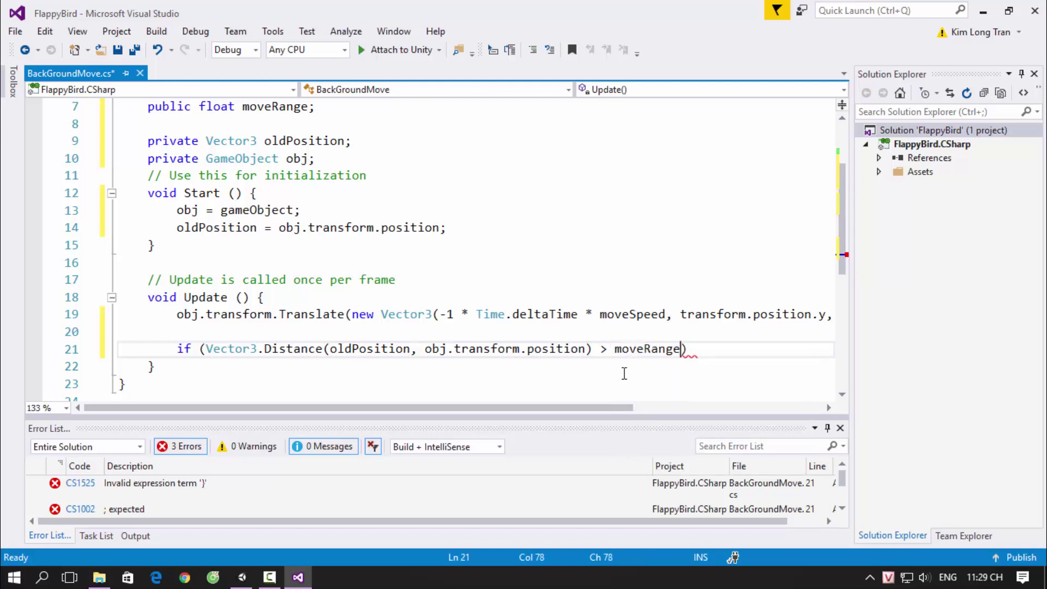
text())
Fill the if block with 'obj.transform.position = oldPosition;' and save the script
key(Return)
text({)
key(Return)
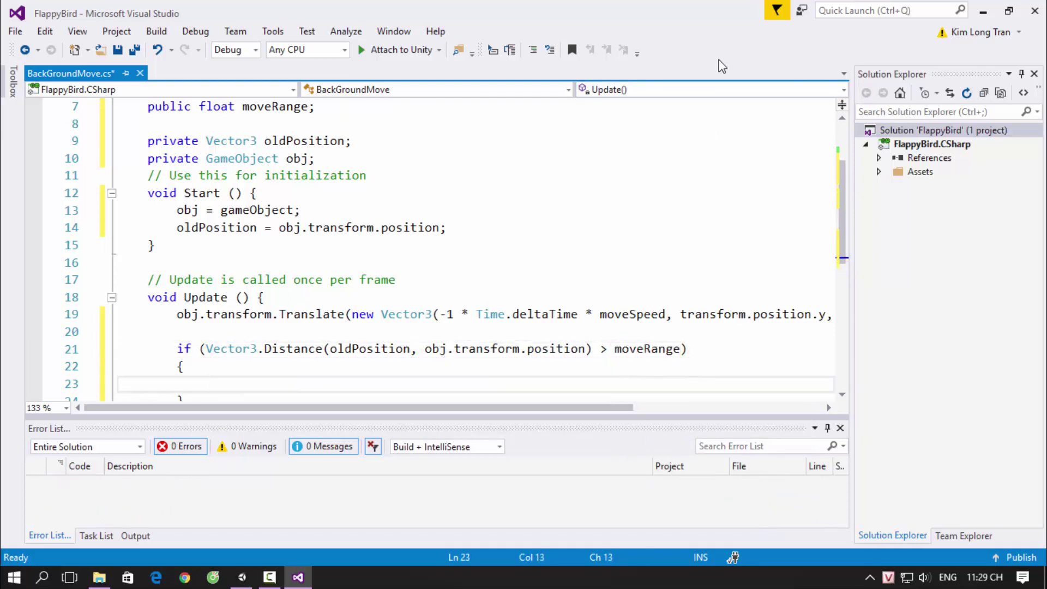
text(ob)
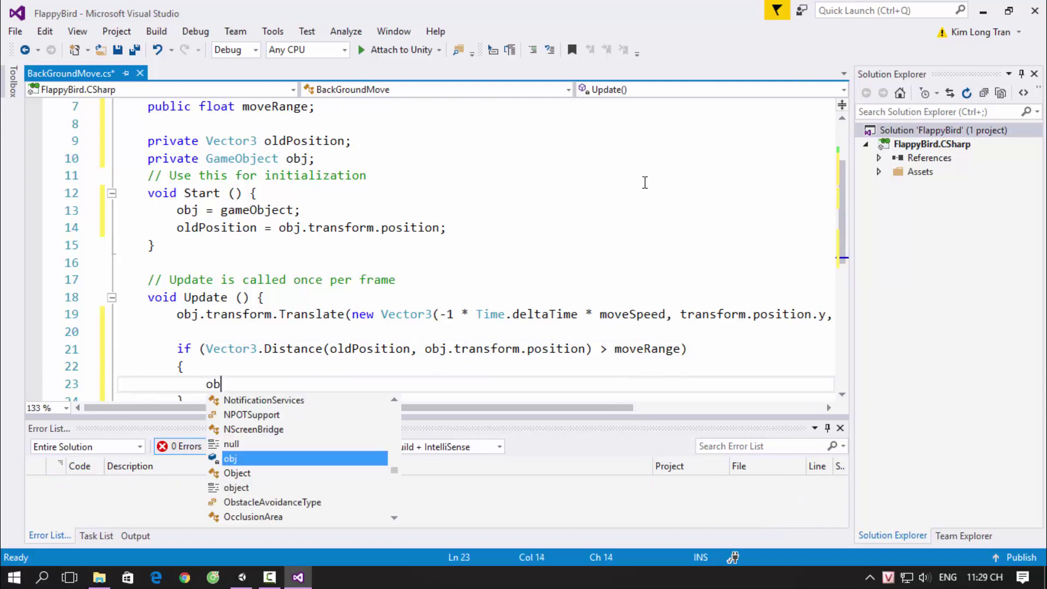
text(j.transform.)
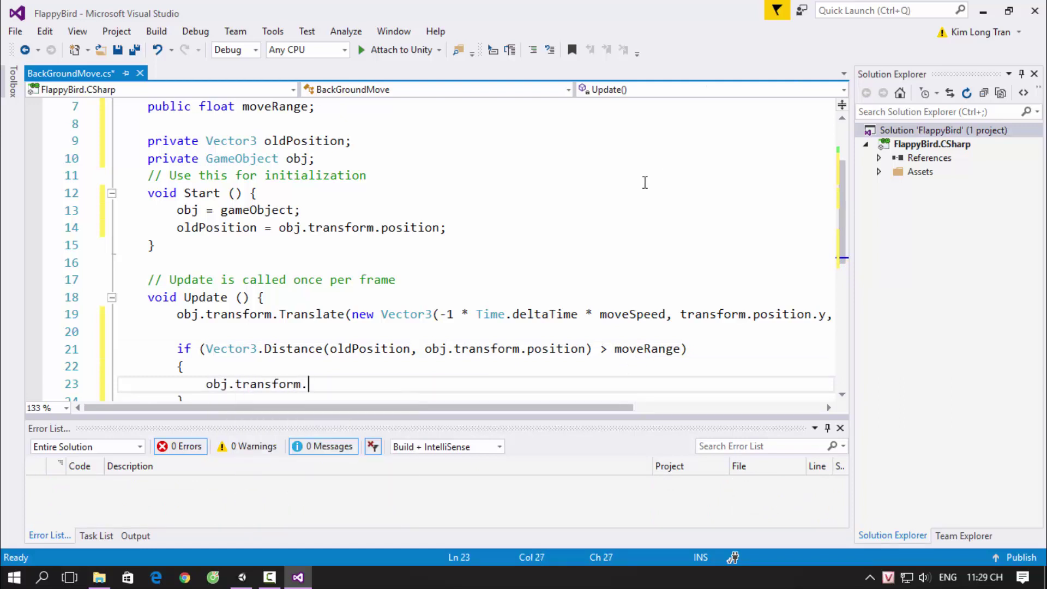
text(po)
key(Tab)
text(= oldPosition)
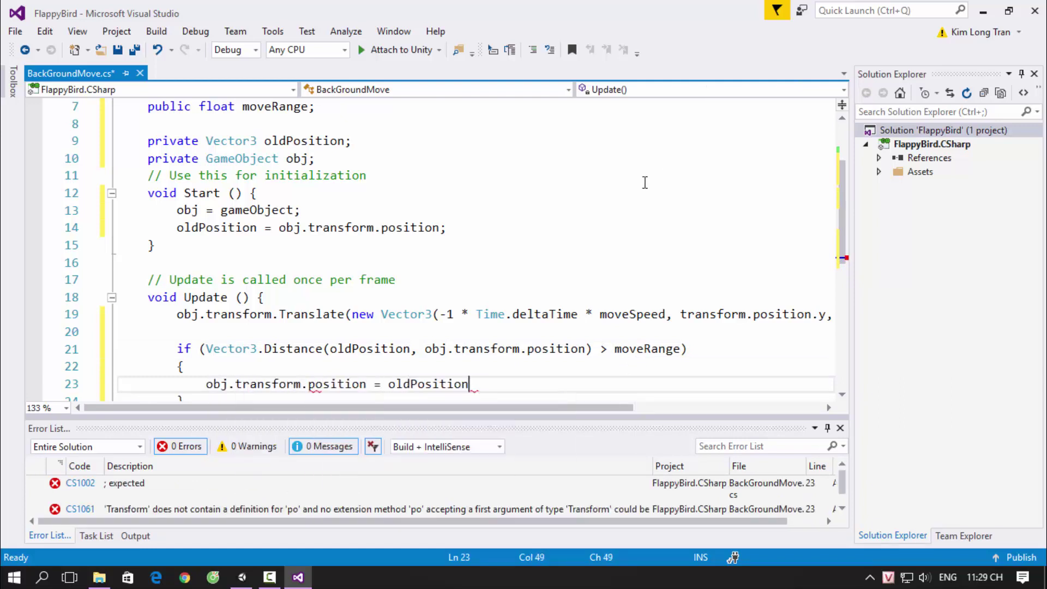
text(;)
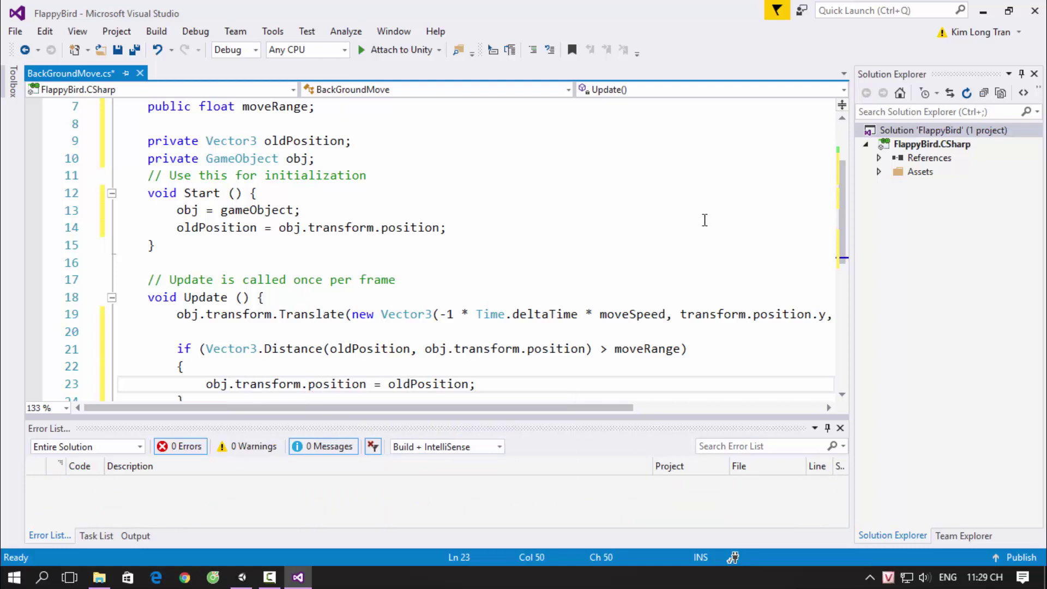
scroll(704, 220, down, 1)
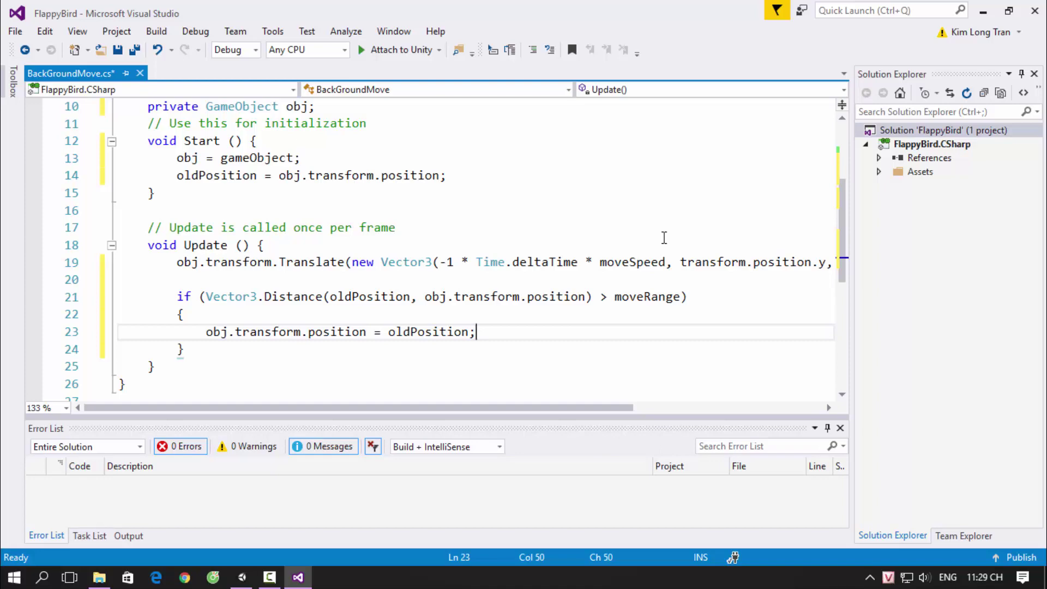
key(ctrl+s)
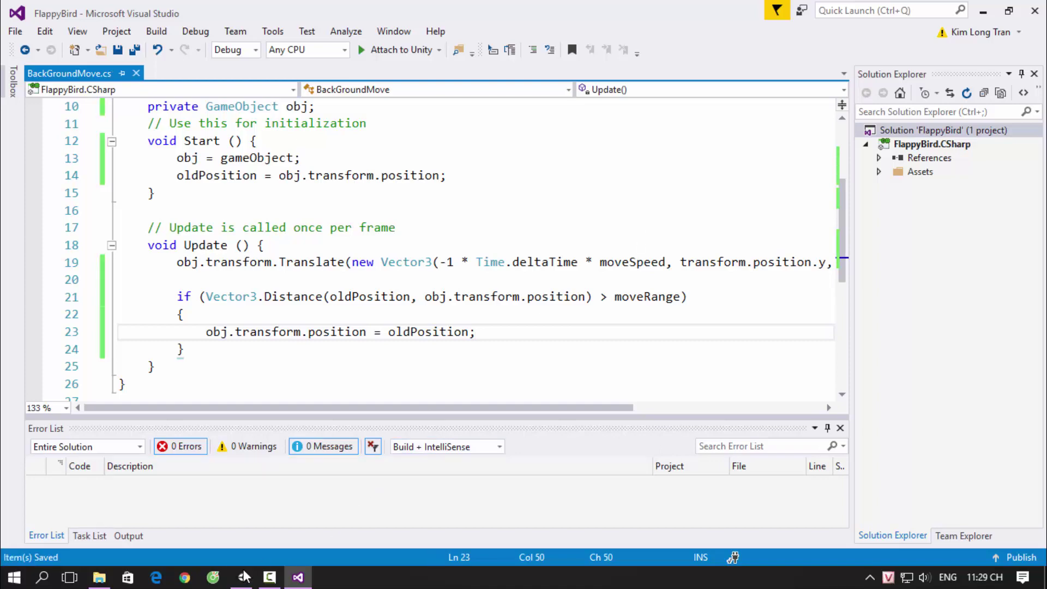
key(alt+Tab)
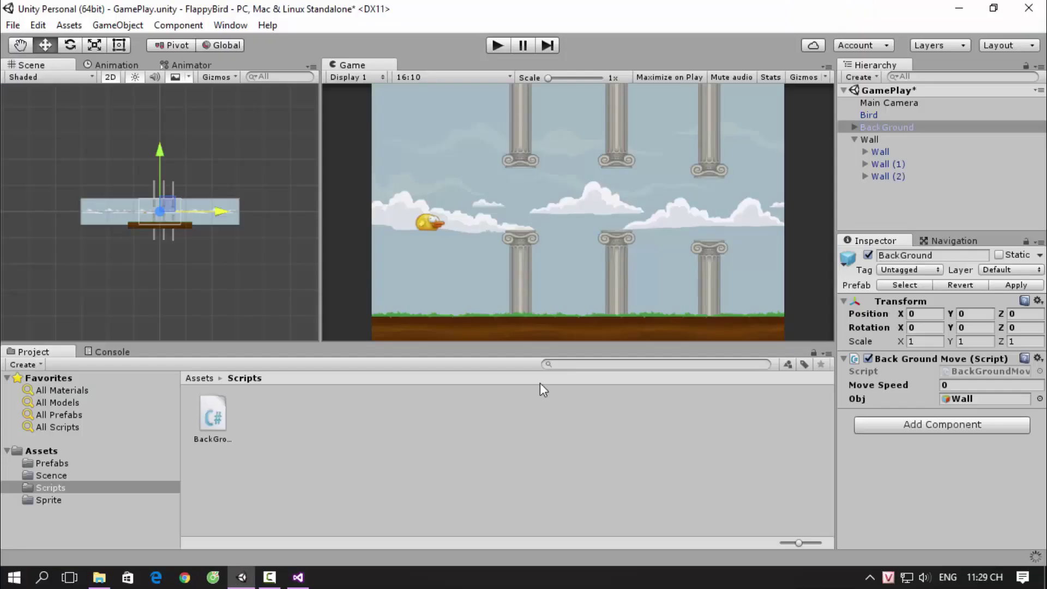
Set Move Speed 3 and Move Range 20, then test-run the scrolling
click(953, 386)
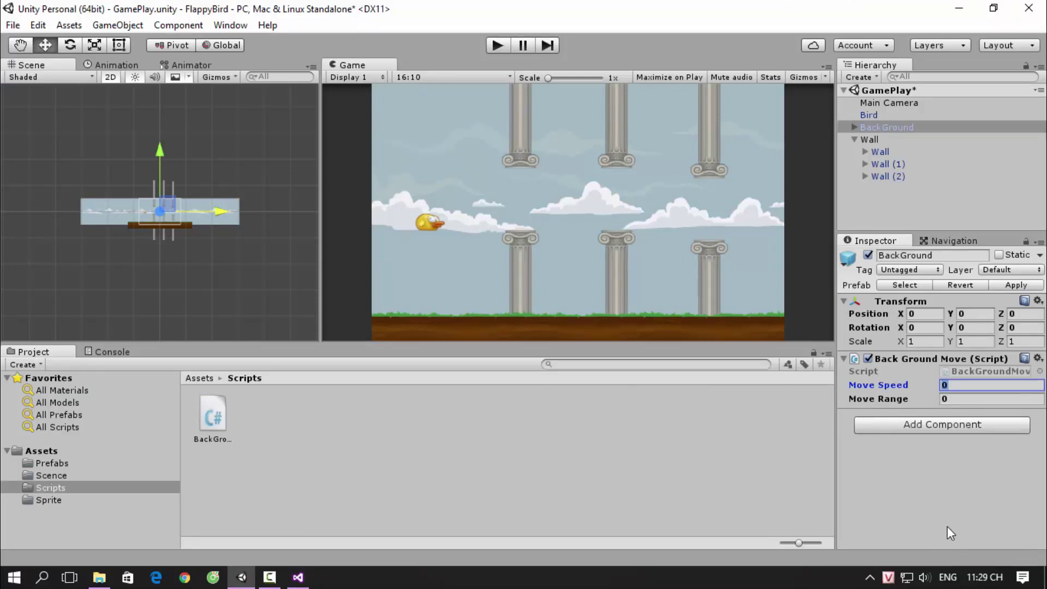
text(3)
click(950, 397)
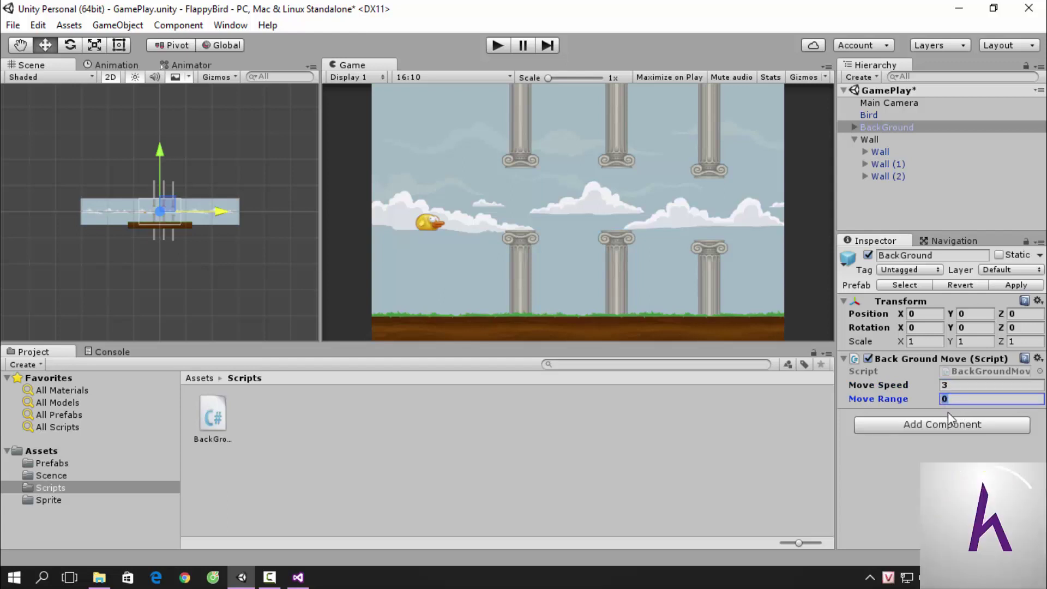
text(20)
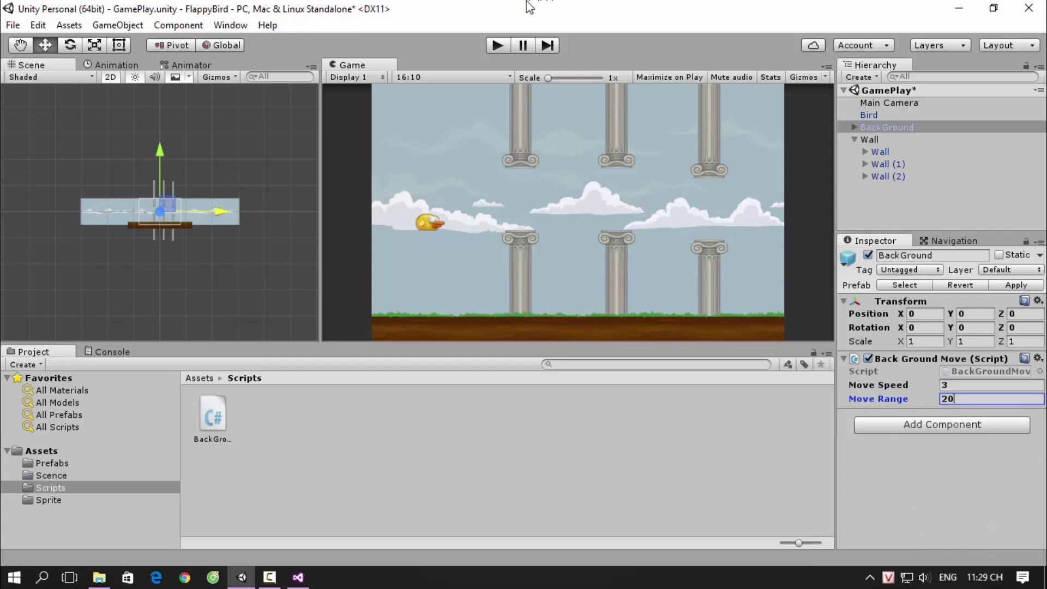
click(497, 46)
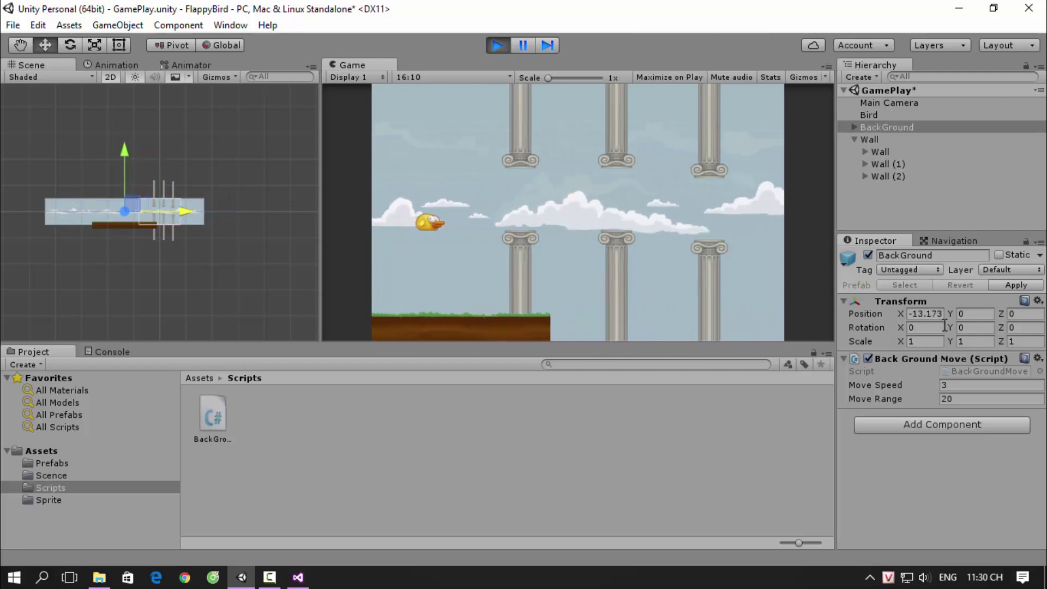
click(498, 45)
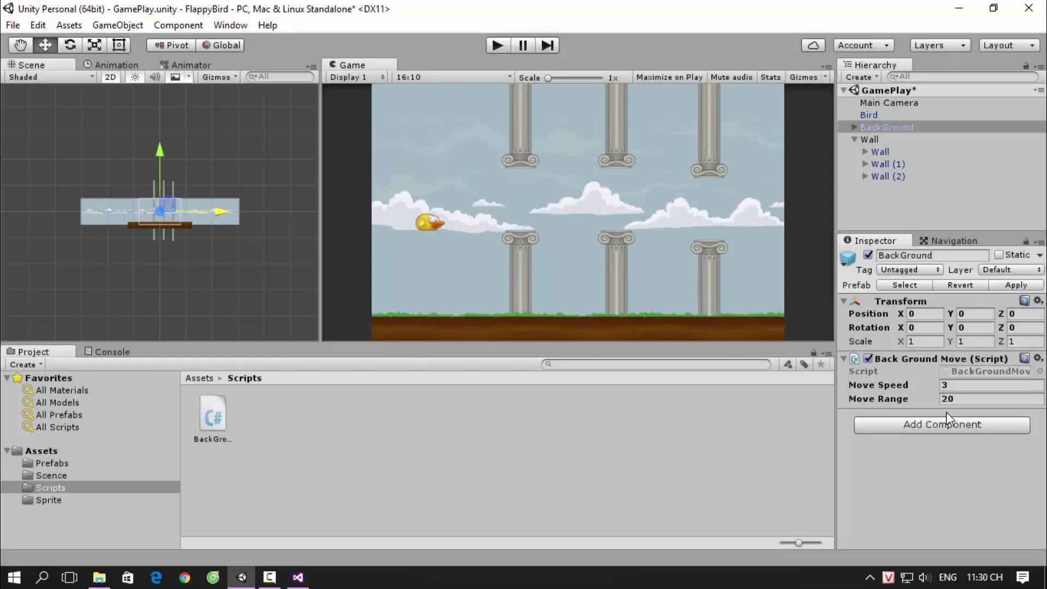
Test-run again with Move Range 10, then settle on Move Range 5
click(940, 400)
text(10)
click(490, 50)
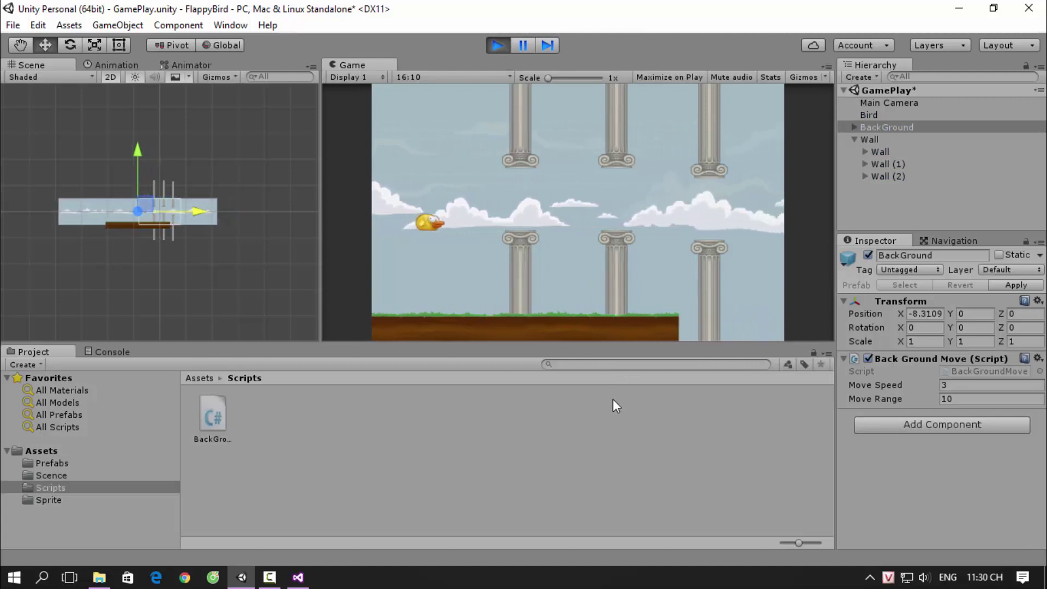
key(ctrl+p)
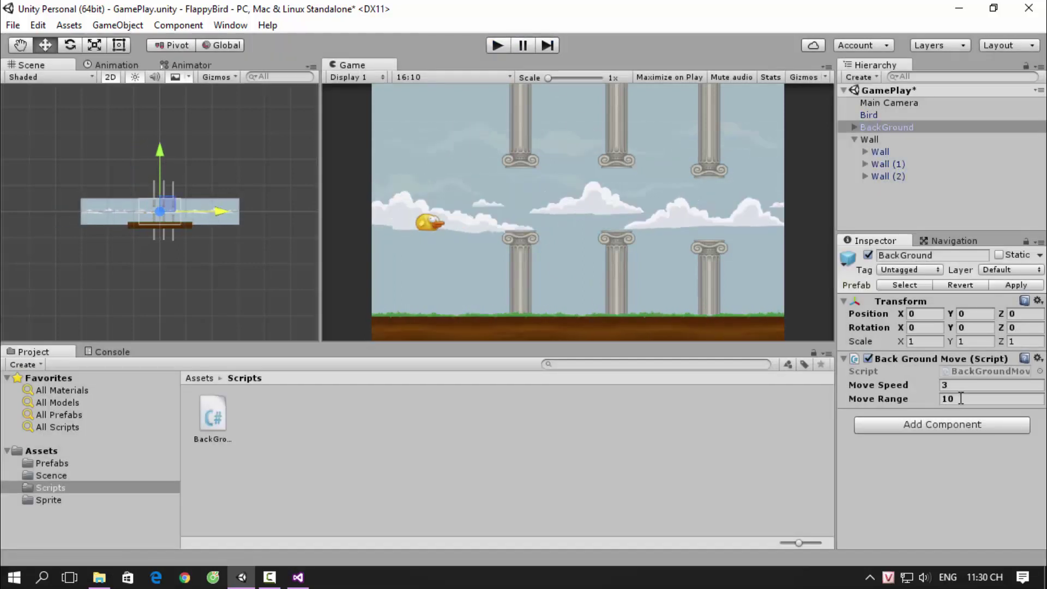
click(960, 398)
text(5)
click(497, 46)
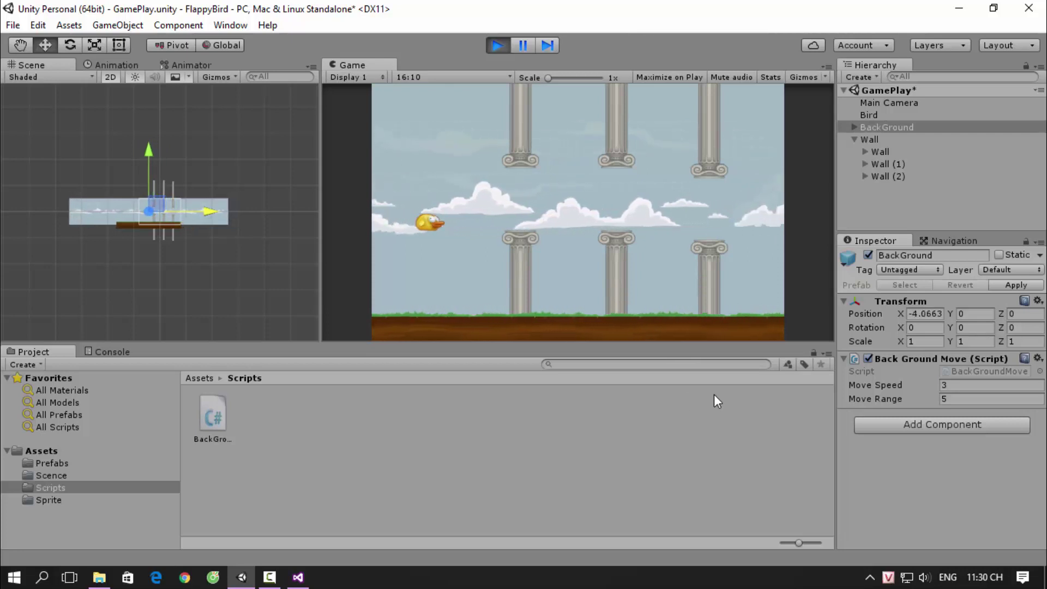
key(ctrl+p)
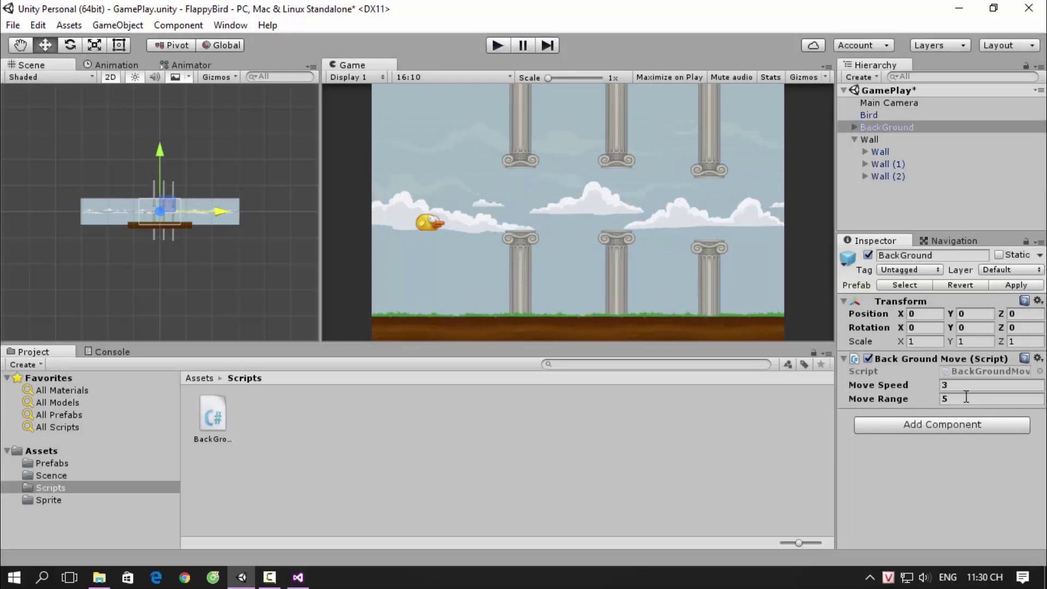
click(942, 399)
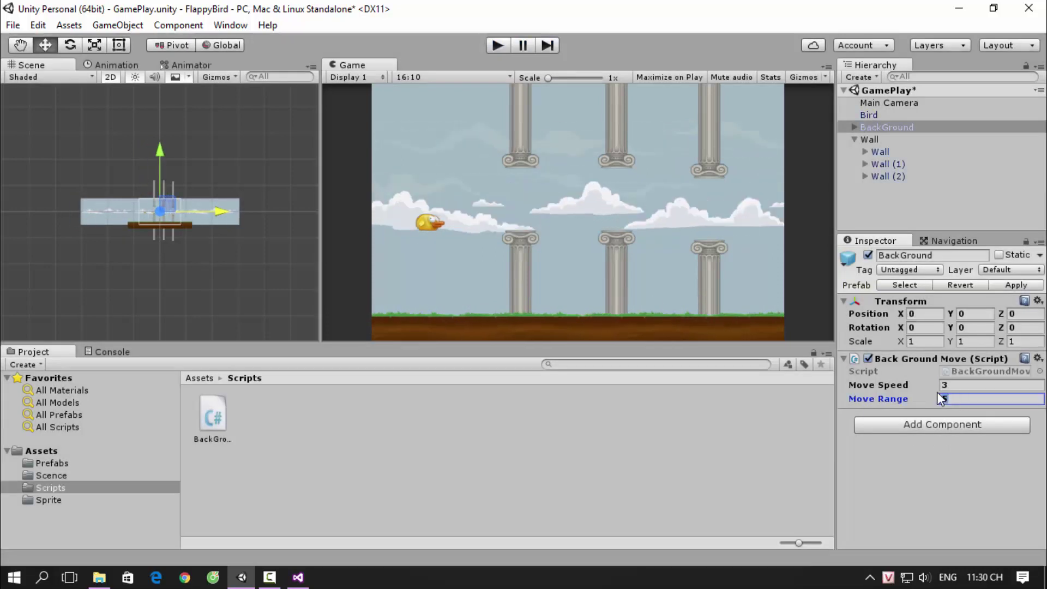
Expand BackGround's Grass group, check the grass positions, and select the rightmost piece, Grass (3)
click(854, 127)
click(866, 140)
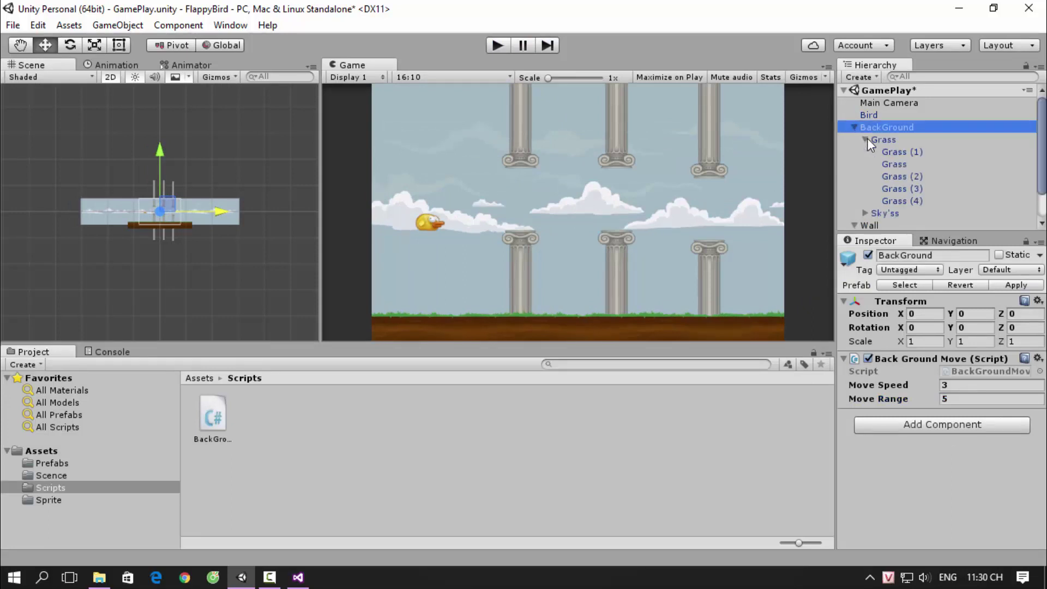
click(903, 201)
key(f)
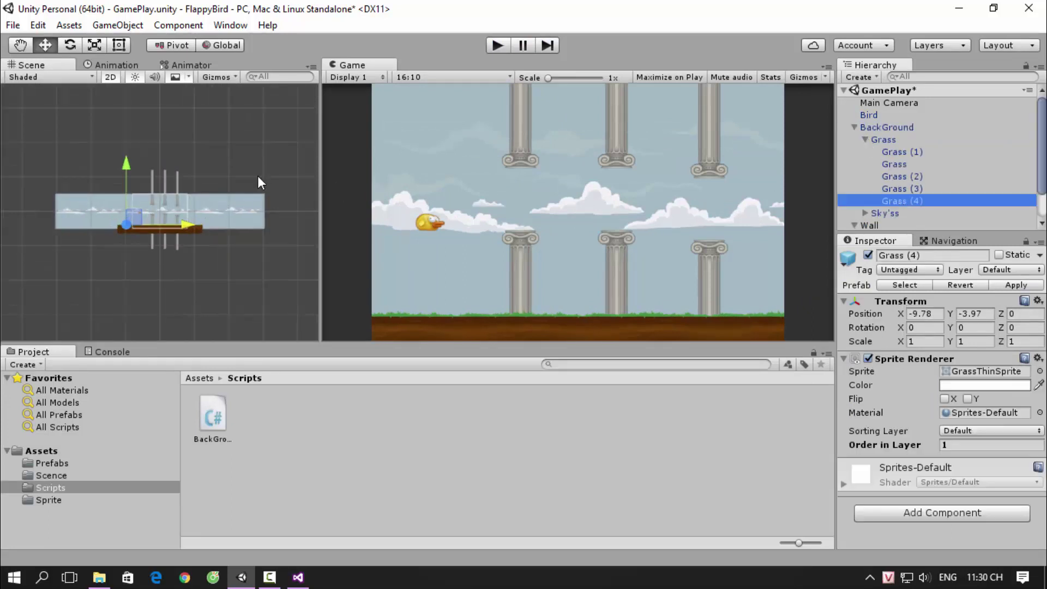
click(894, 175)
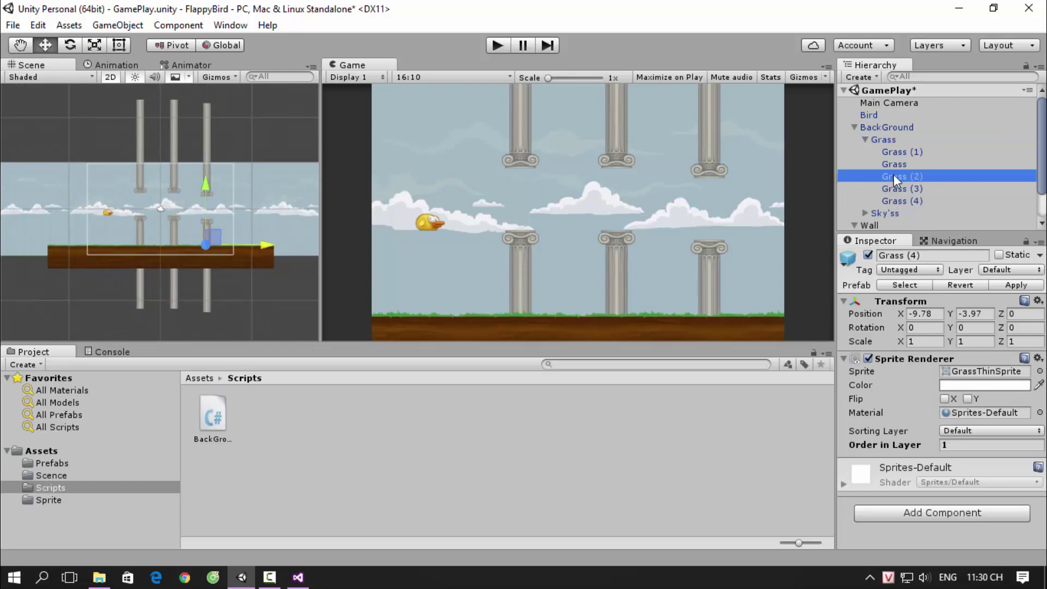
click(895, 152)
click(243, 260)
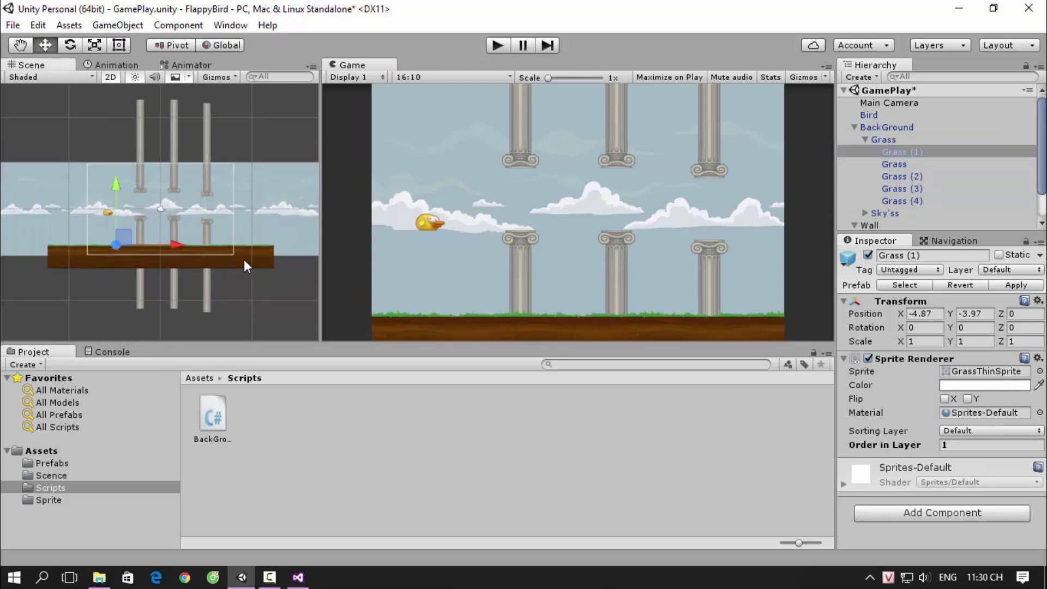
click(259, 263)
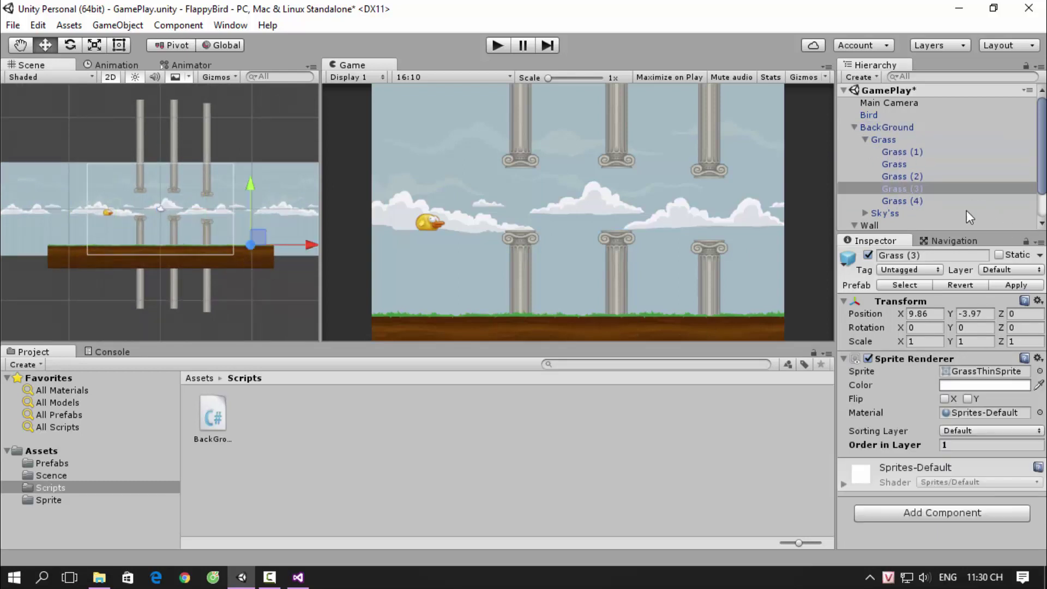
Duplicate grass twice into Grass (5) and Grass (6), sliding each right, then test-run the scene
key(ctrl+d)
mouse_move(314, 246)
mouse_down()
mouse_move(362, 248)
mouse_move(355, 238)
mouse_up()
scroll(309, 265, down, 1)
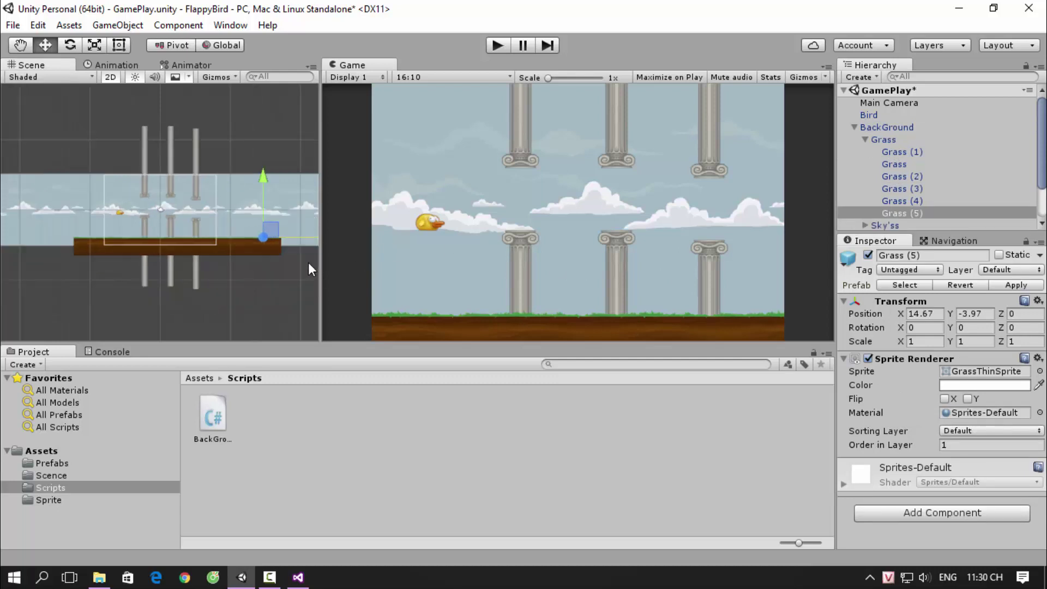
scroll(307, 266, down, 1)
key(ctrl+d)
drag(309, 230, 336, 235)
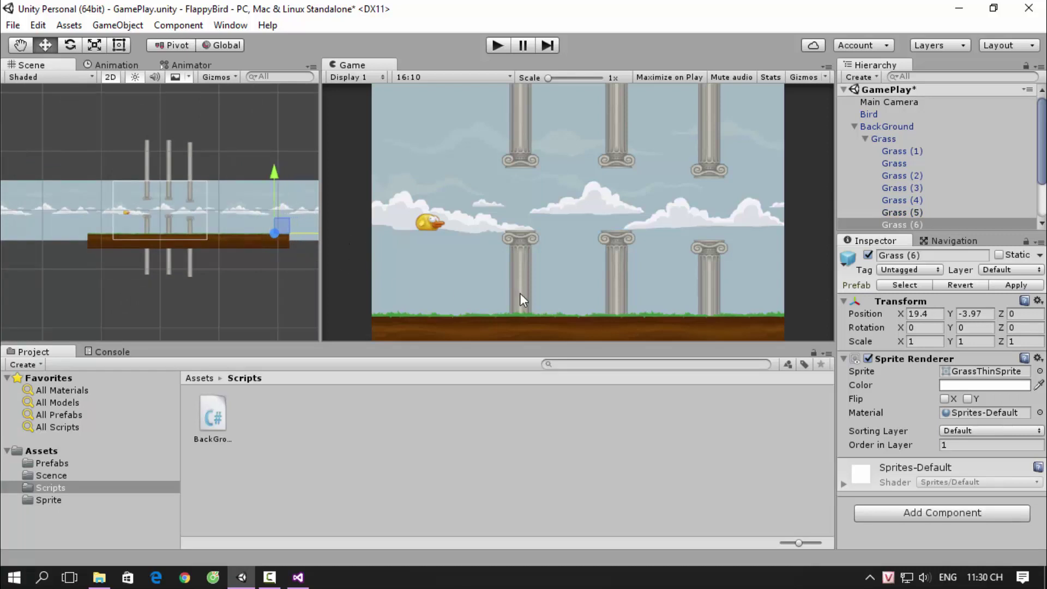
click(497, 46)
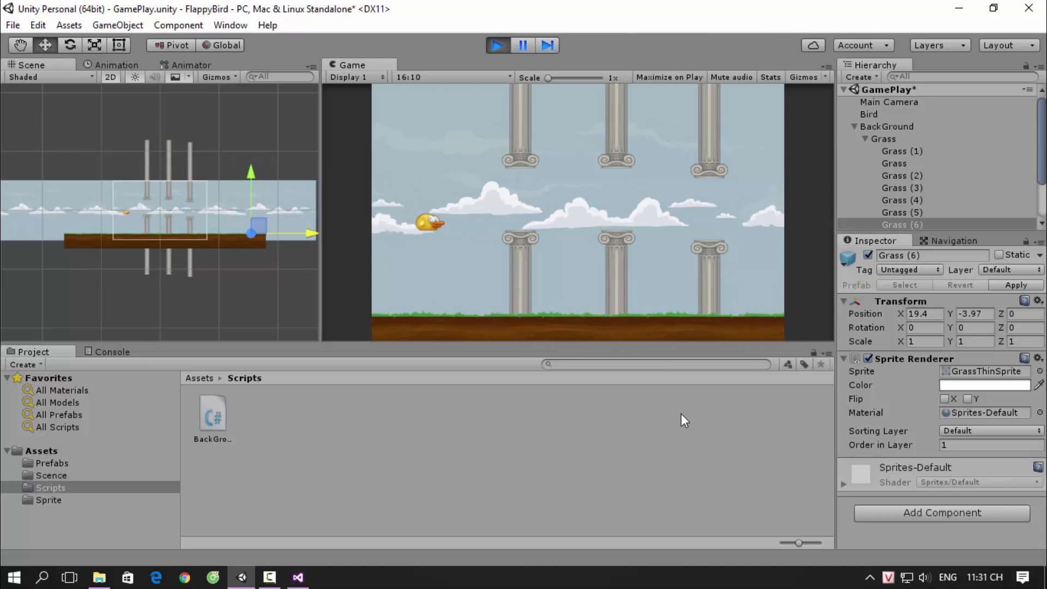
click(496, 42)
Set BackGround's Move Range to 6 and play-test the scrolling
click(881, 126)
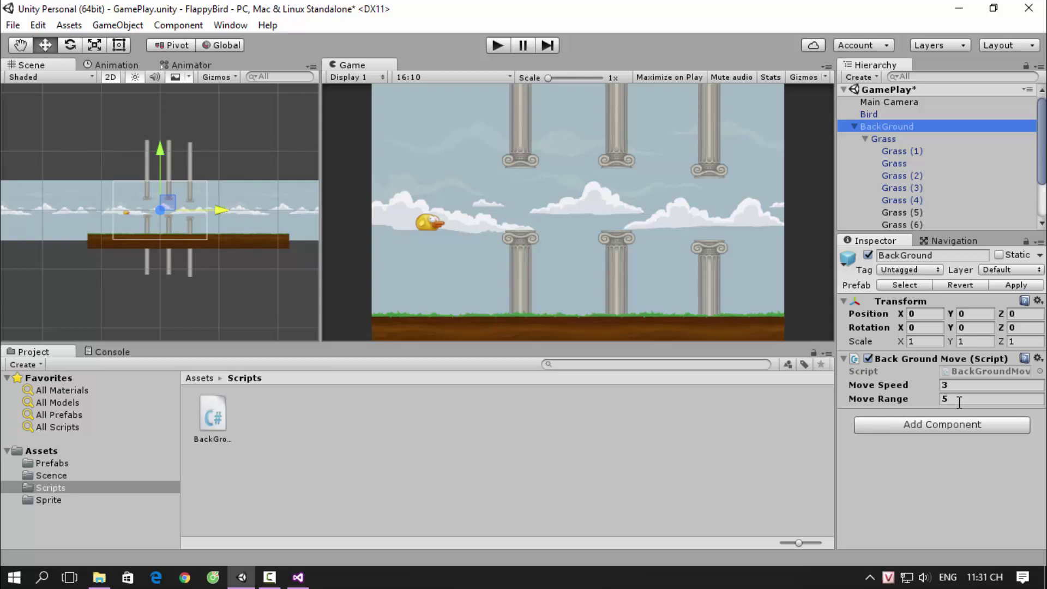
click(962, 403)
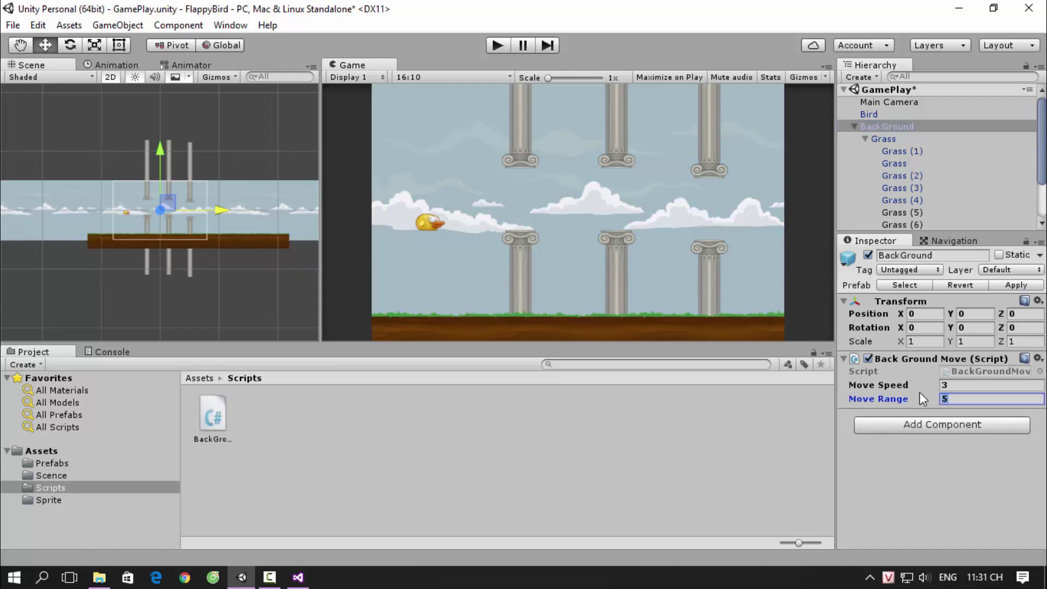
text(6)
click(503, 48)
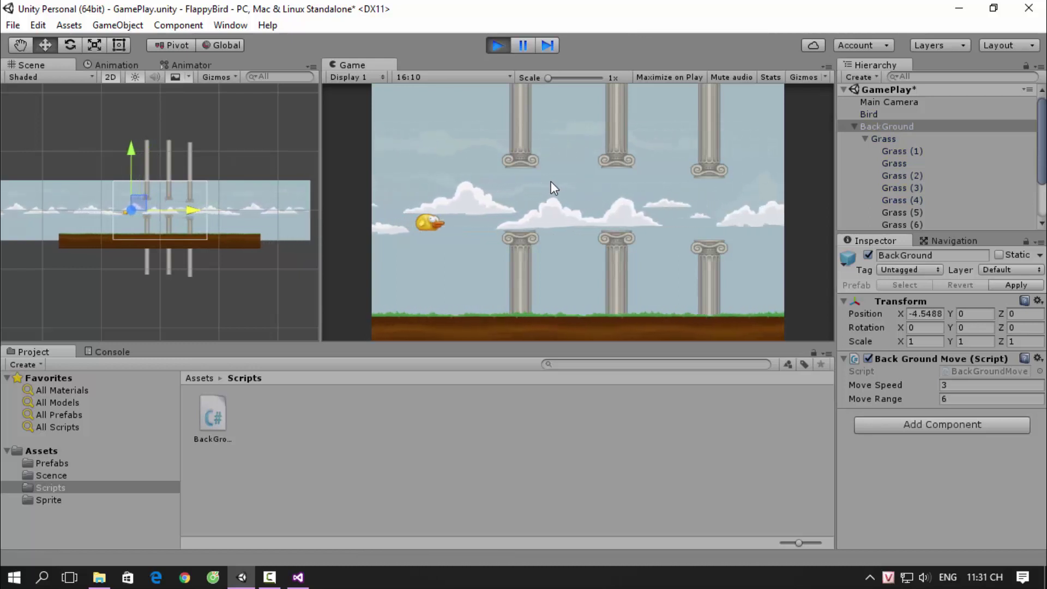
click(498, 46)
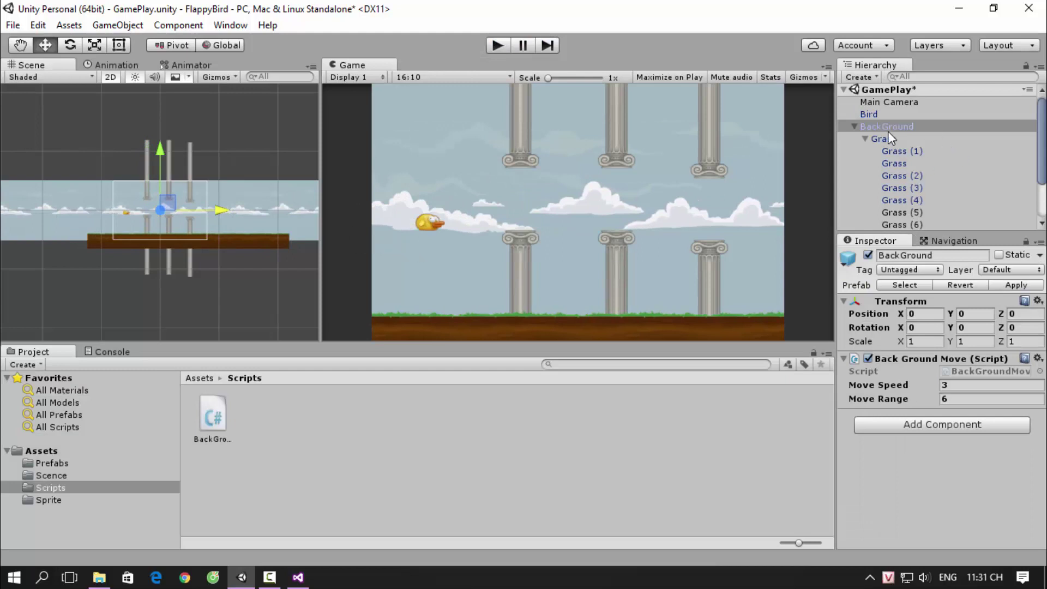
Inspect the Sky pieces' positions, finding Sky (1) at X 20.22, then reselect BackGround
click(866, 139)
click(865, 152)
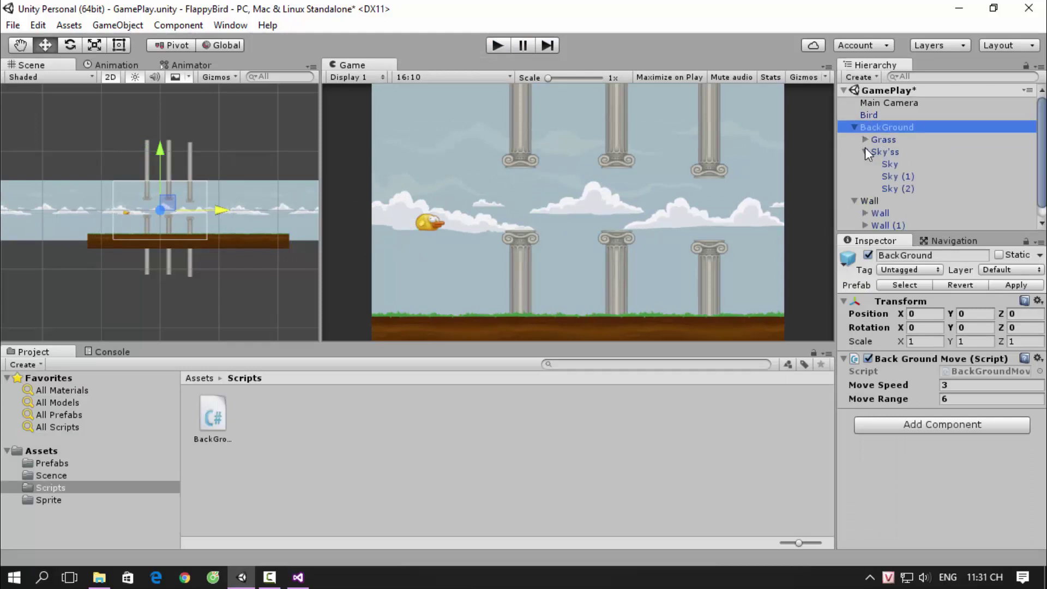
click(891, 168)
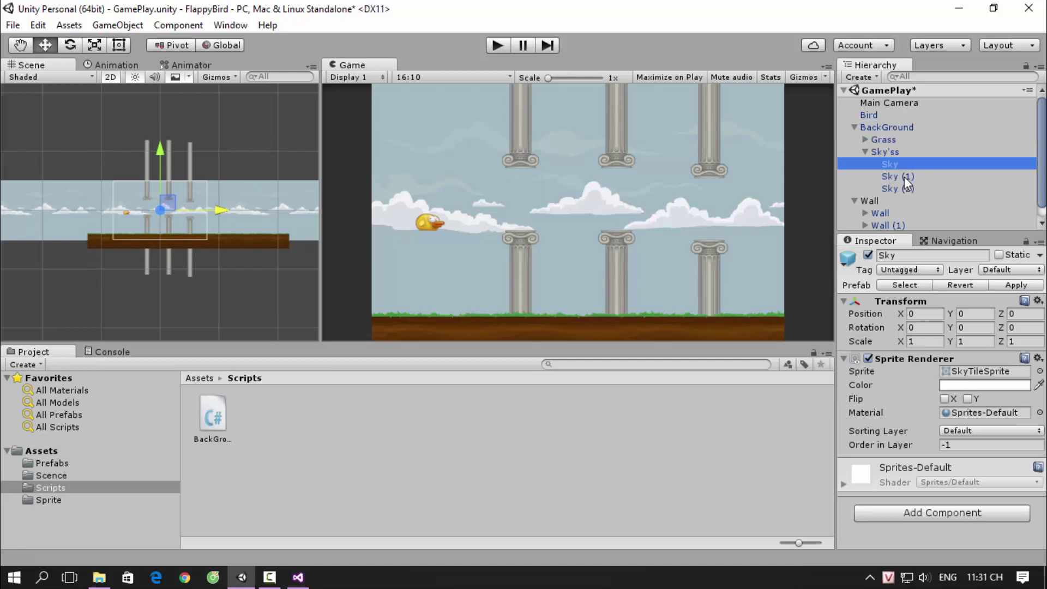
click(907, 177)
scroll(303, 221, down, 1)
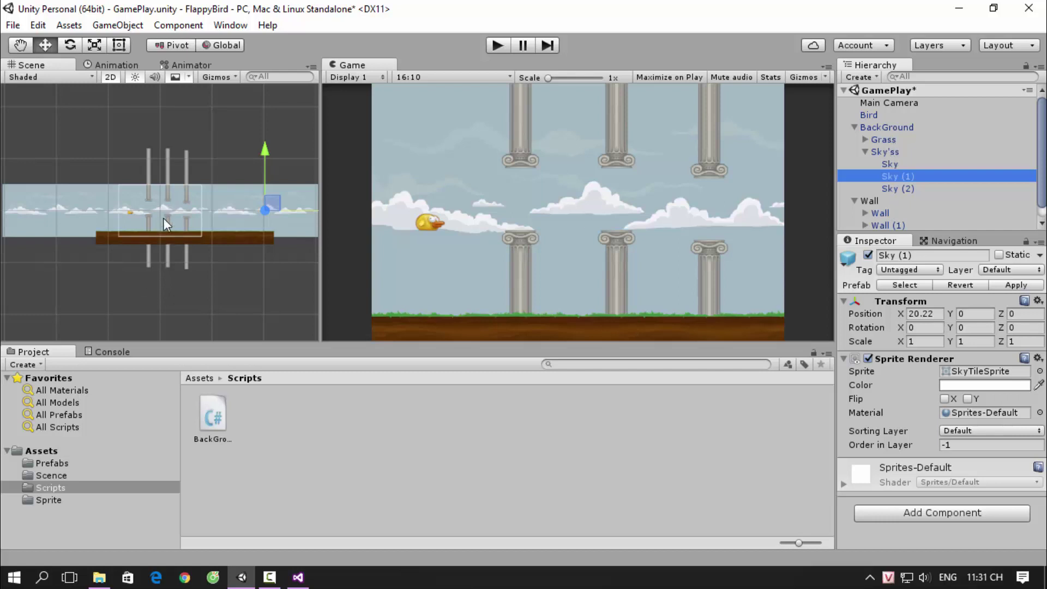
click(883, 128)
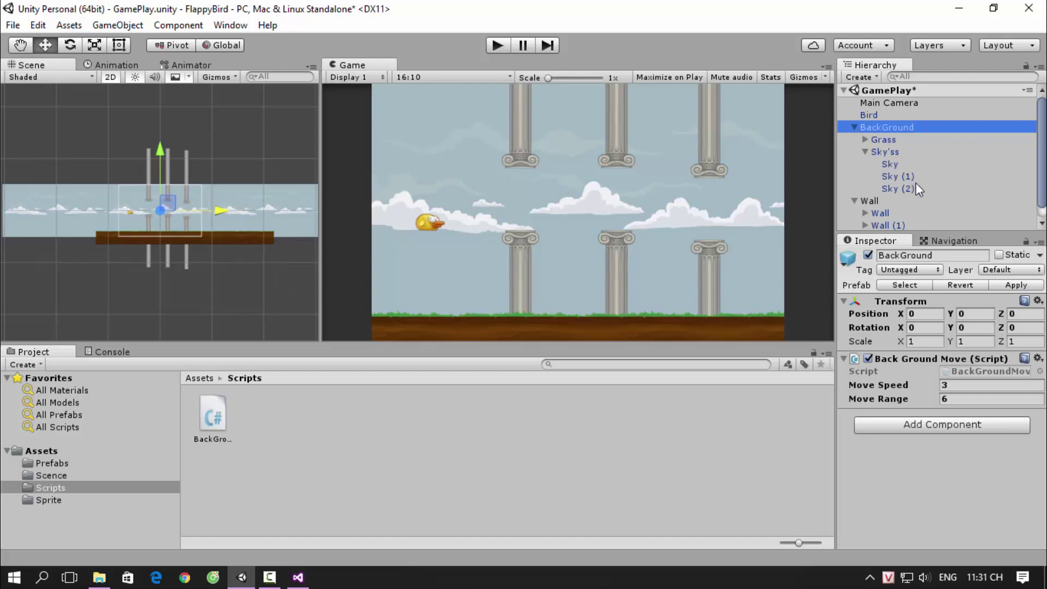
Set Move Range to 10 and test-run the background scrolling
scroll(899, 162, down, 1)
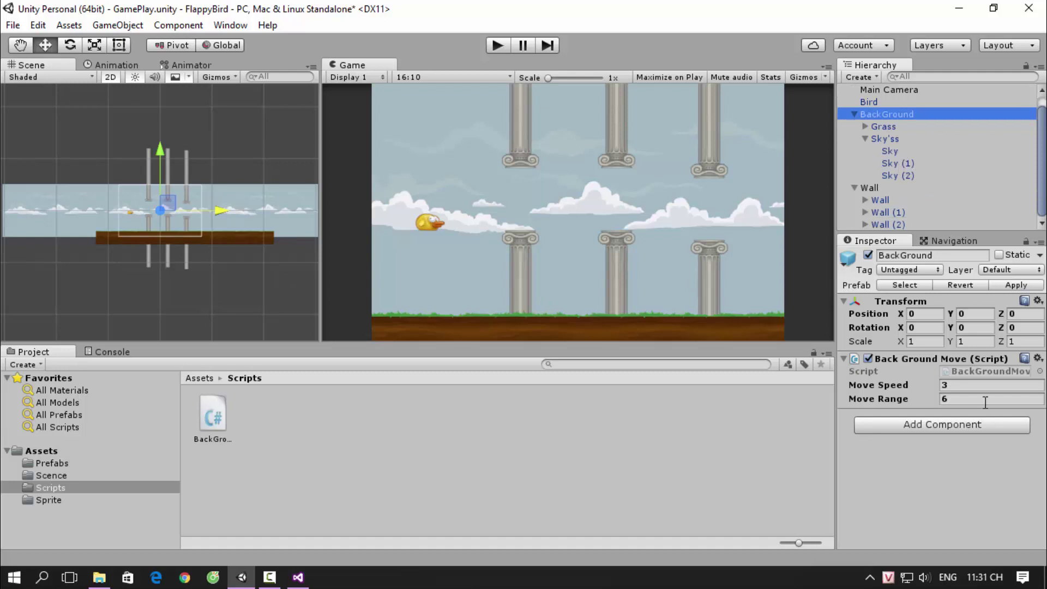
click(947, 402)
text(10)
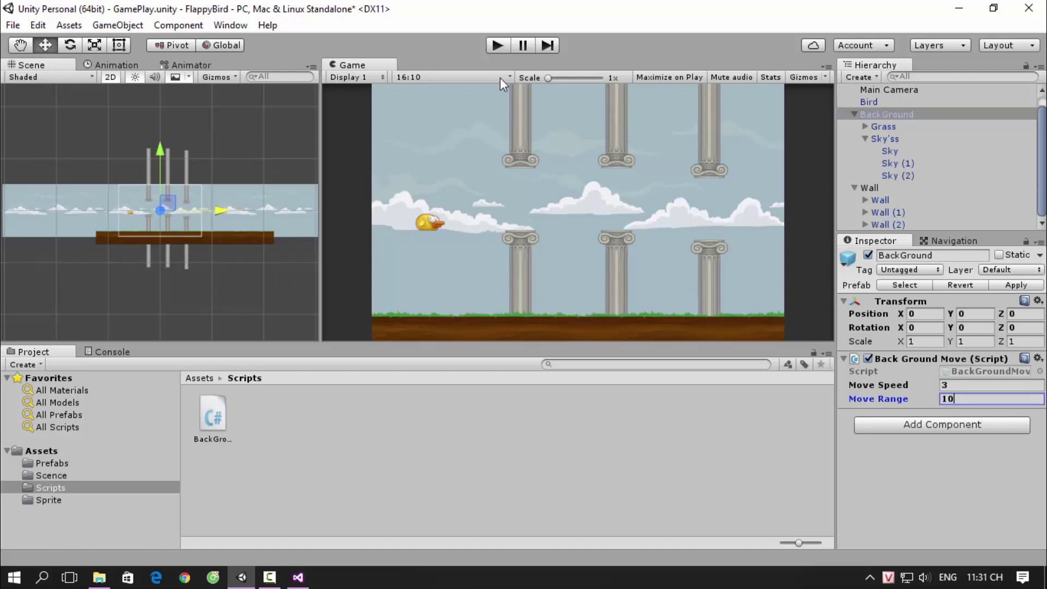
click(497, 46)
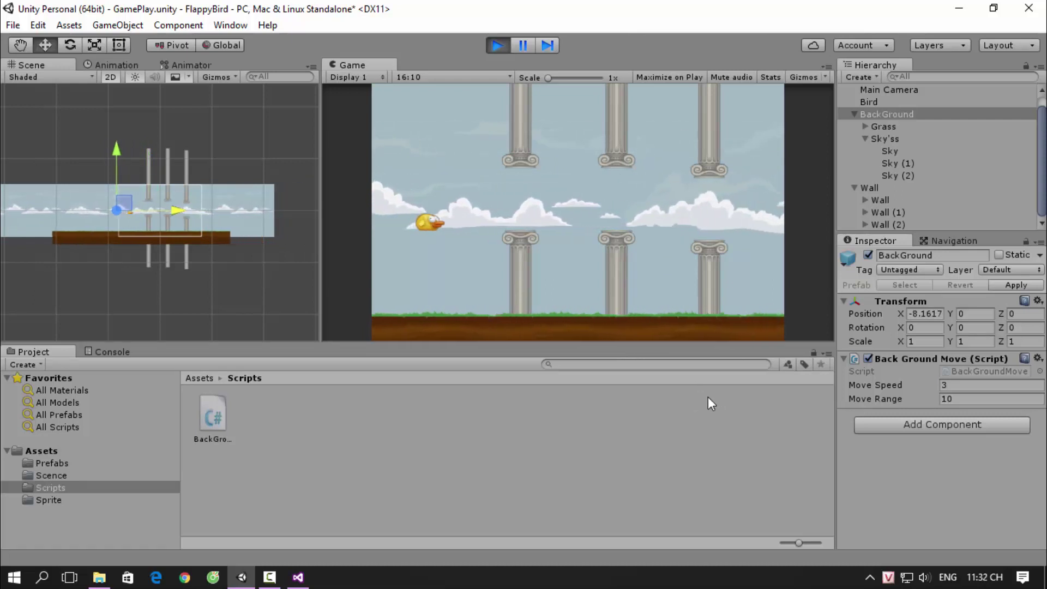
click(498, 45)
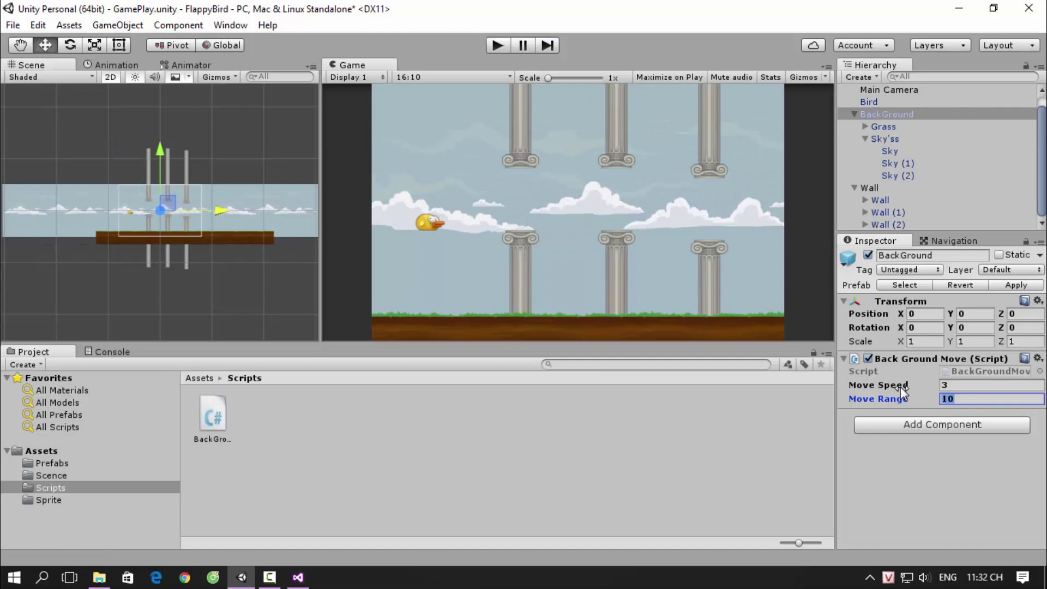
text(12)
Start another run and try Move Range 13, 14 and 15 live
click(497, 46)
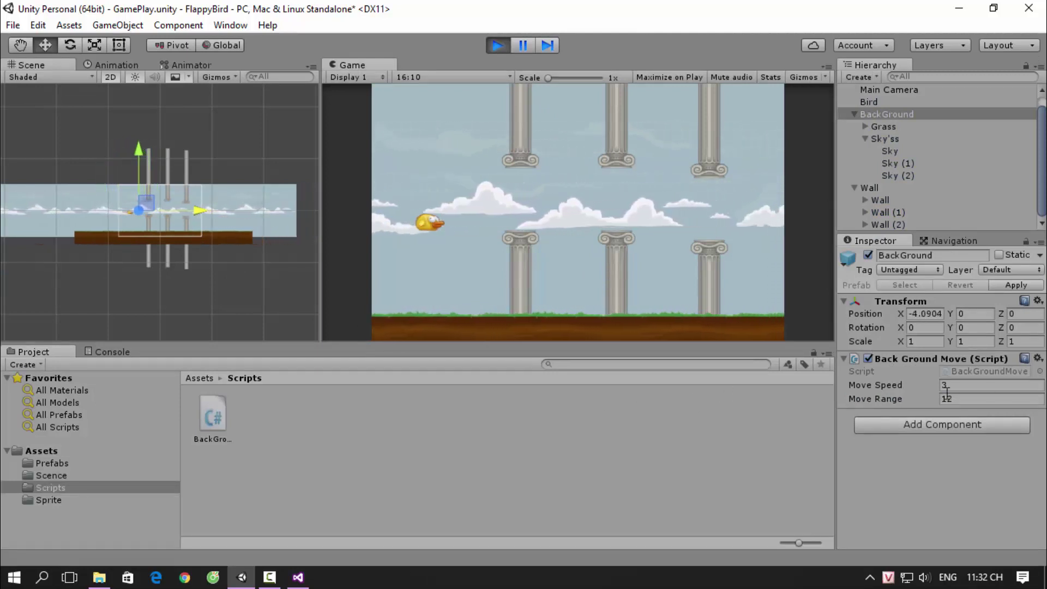
click(967, 399)
text(13)
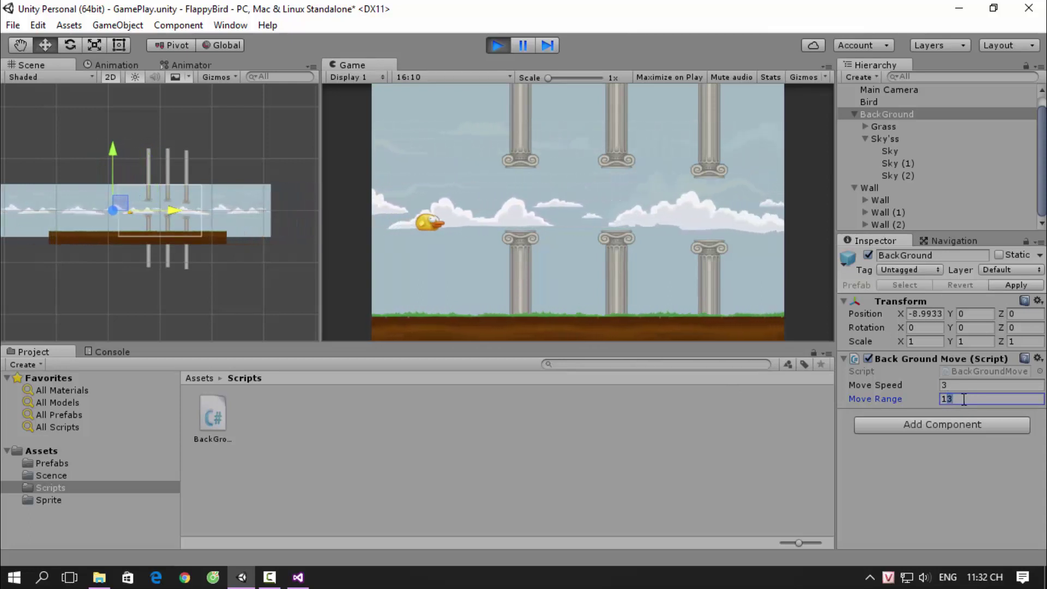
text(14)
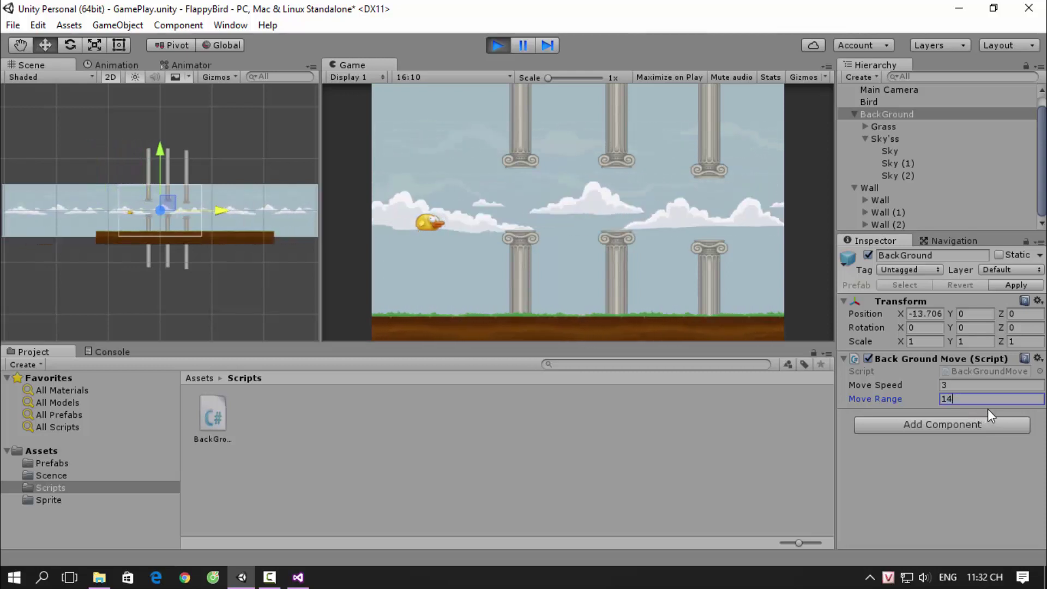
key(BackSpace)
text(5)
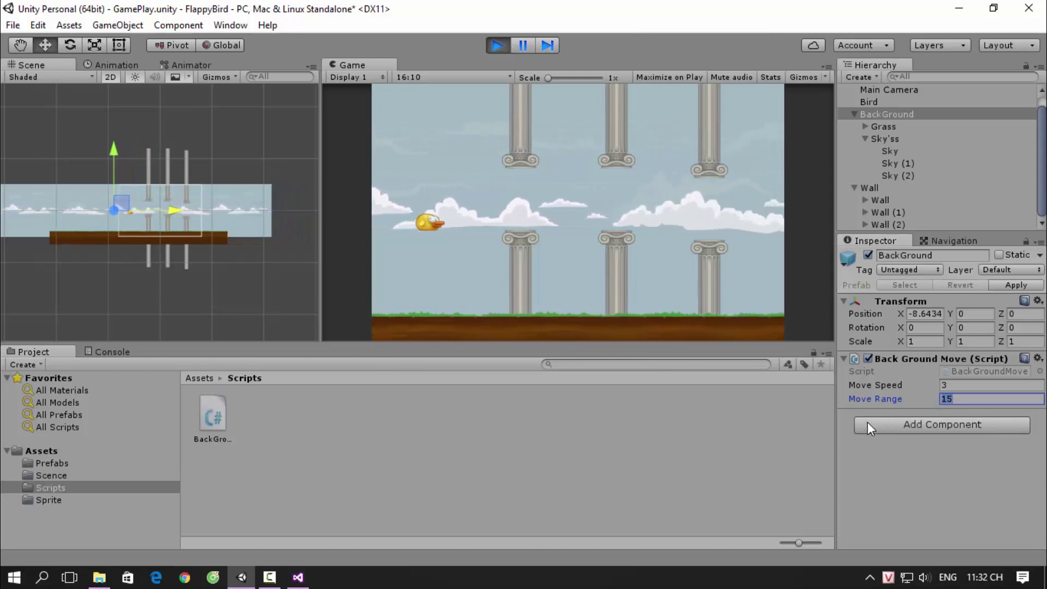
Try Move Range 2, 1, 4 and 5 during play, then stop the run
text(2)
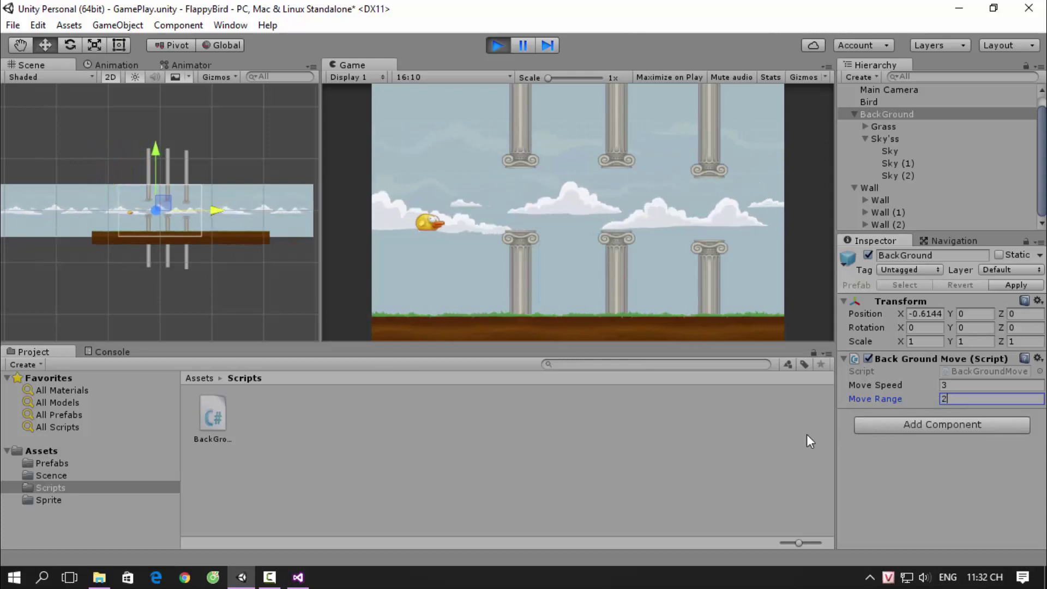
key(Return)
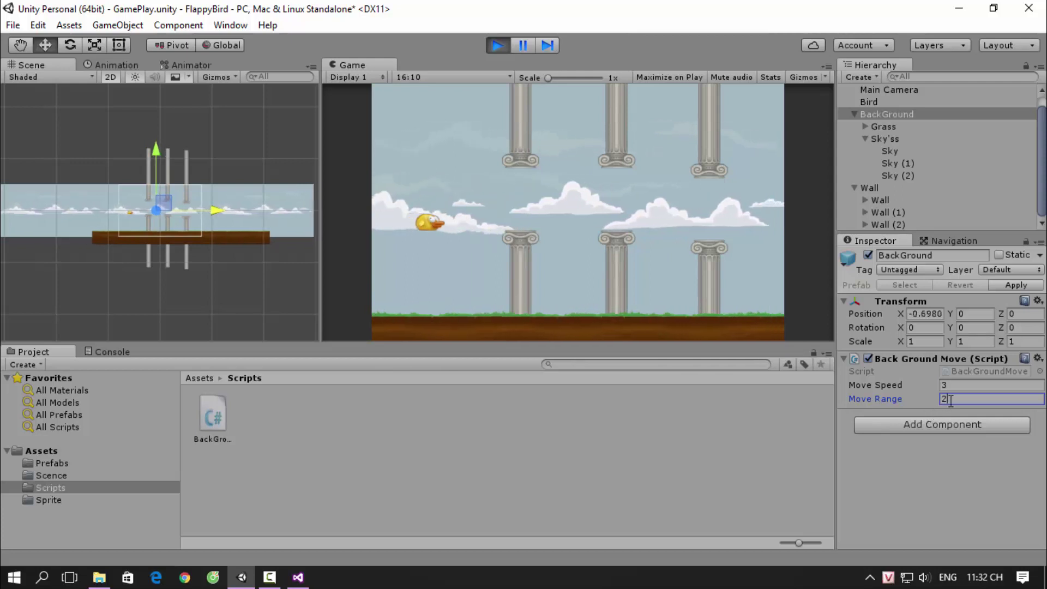
text(1)
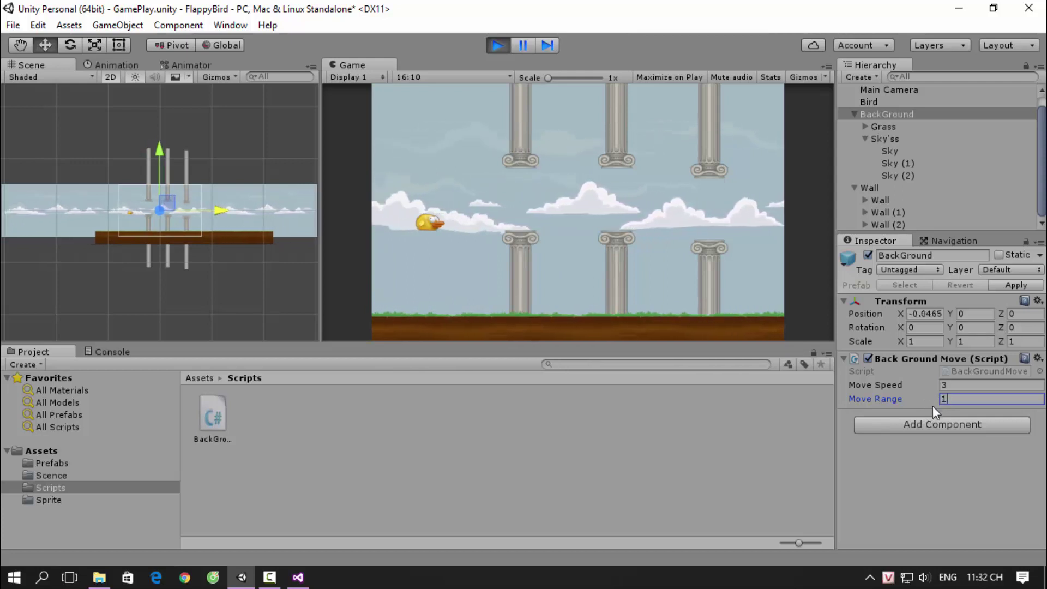
key(Return)
text(4)
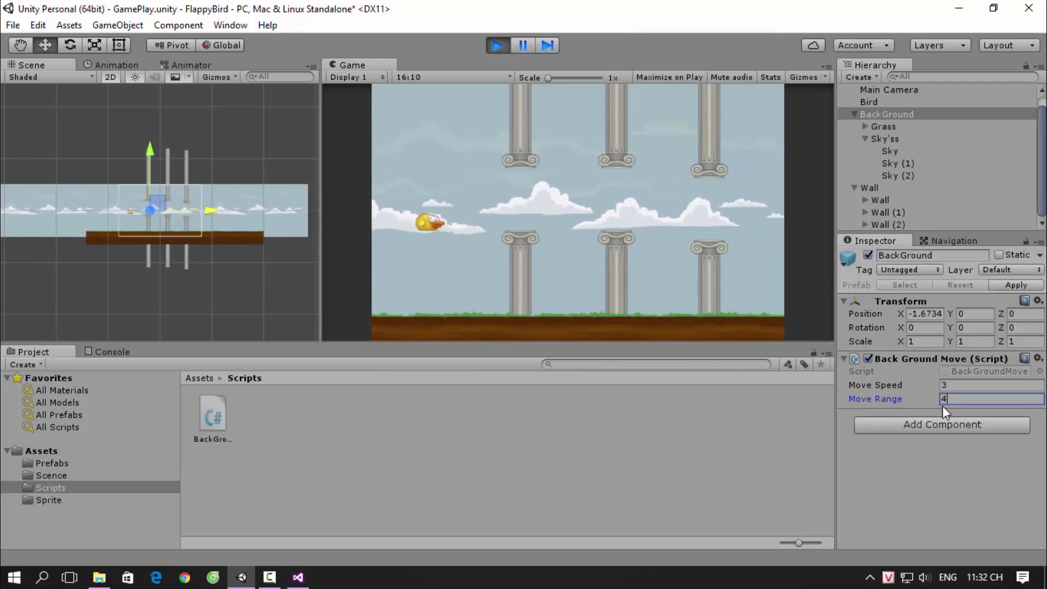
key(Return)
text(5)
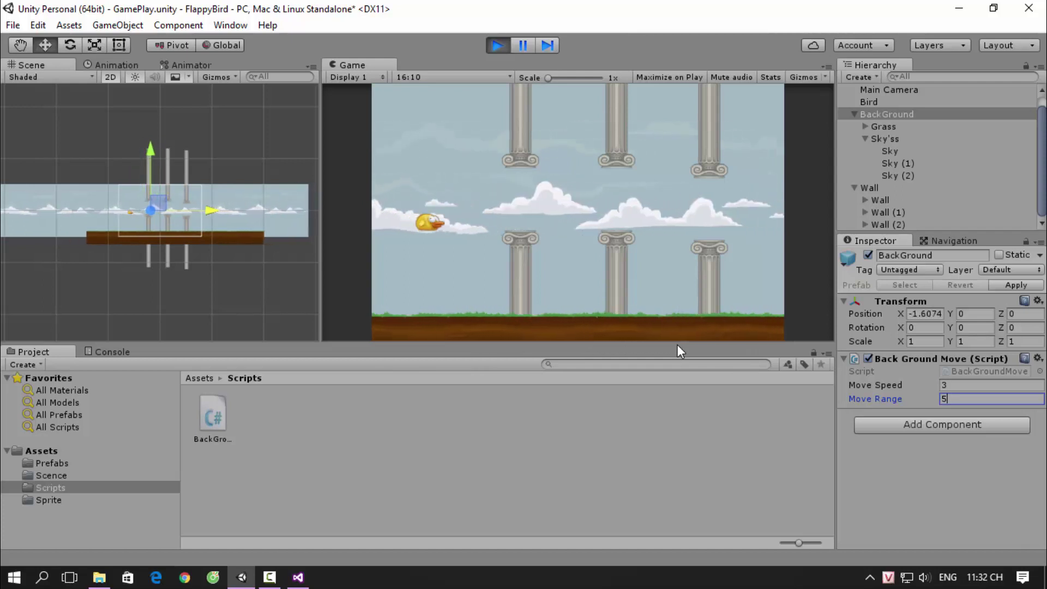
click(497, 46)
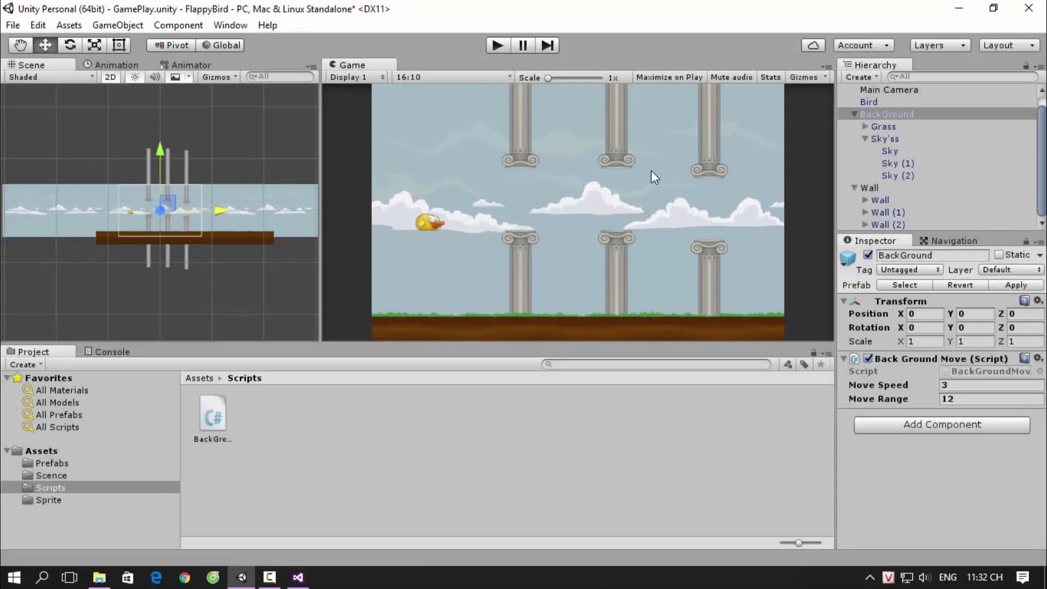
Duplicate Grass (6) to create Grass (7) at X 24.2, extending the ground
click(873, 126)
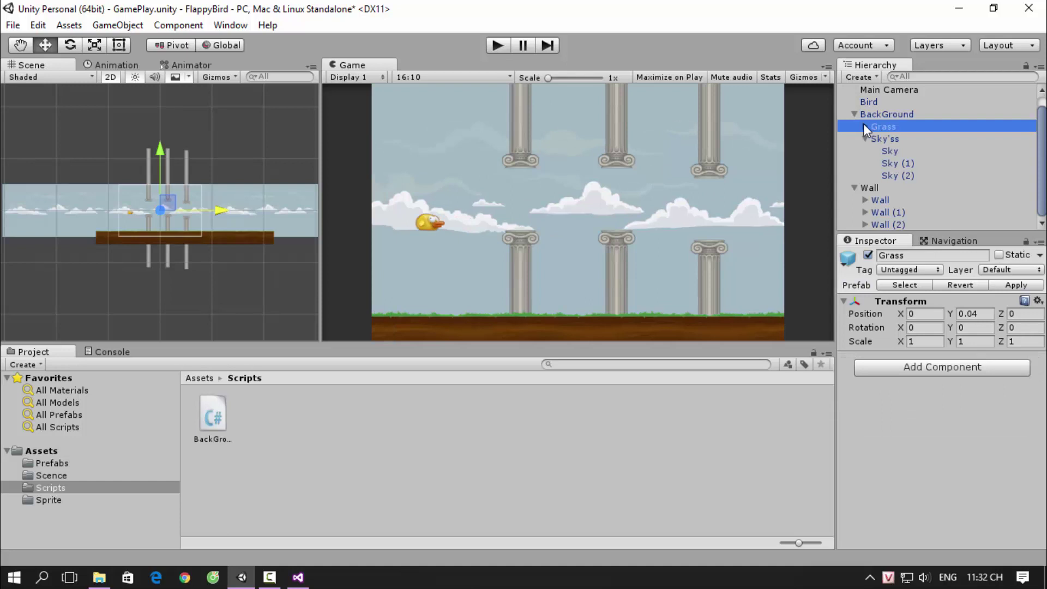
click(864, 126)
click(912, 212)
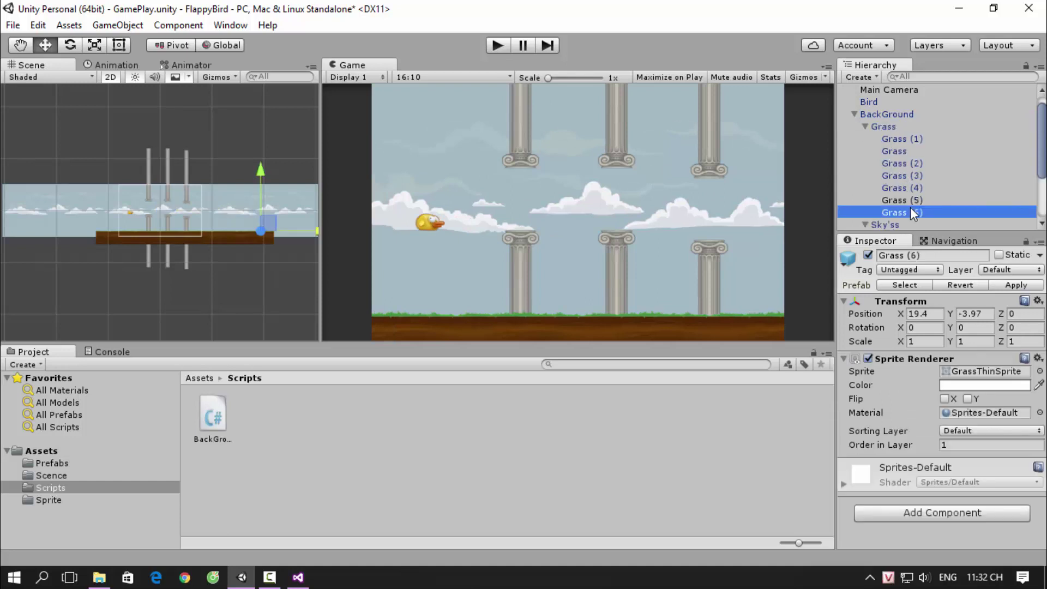
key(ctrl+d)
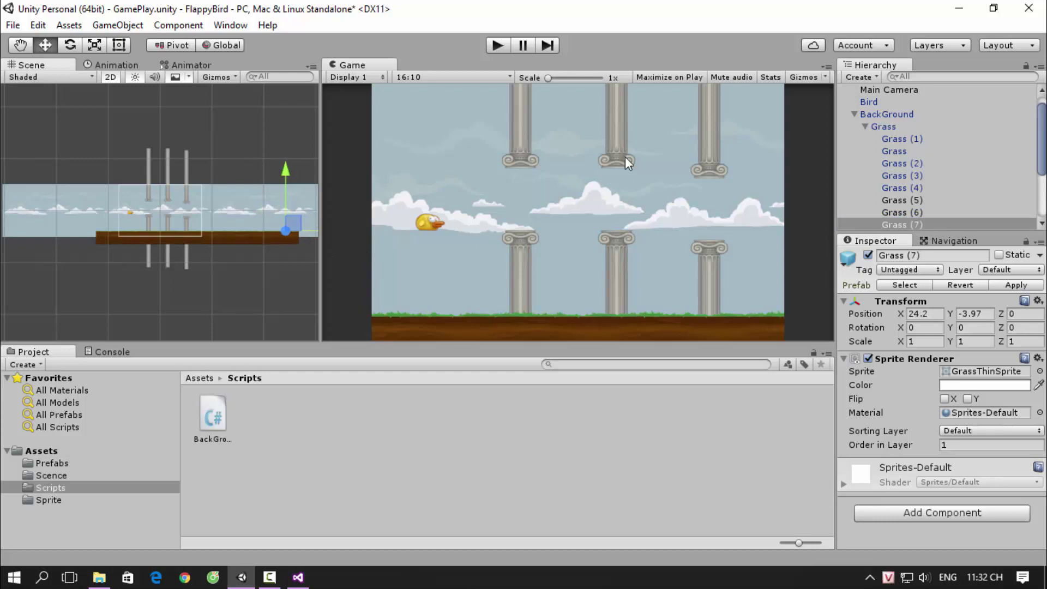
Select BackGround and edit its Move Range field in Back Ground Move
click(875, 102)
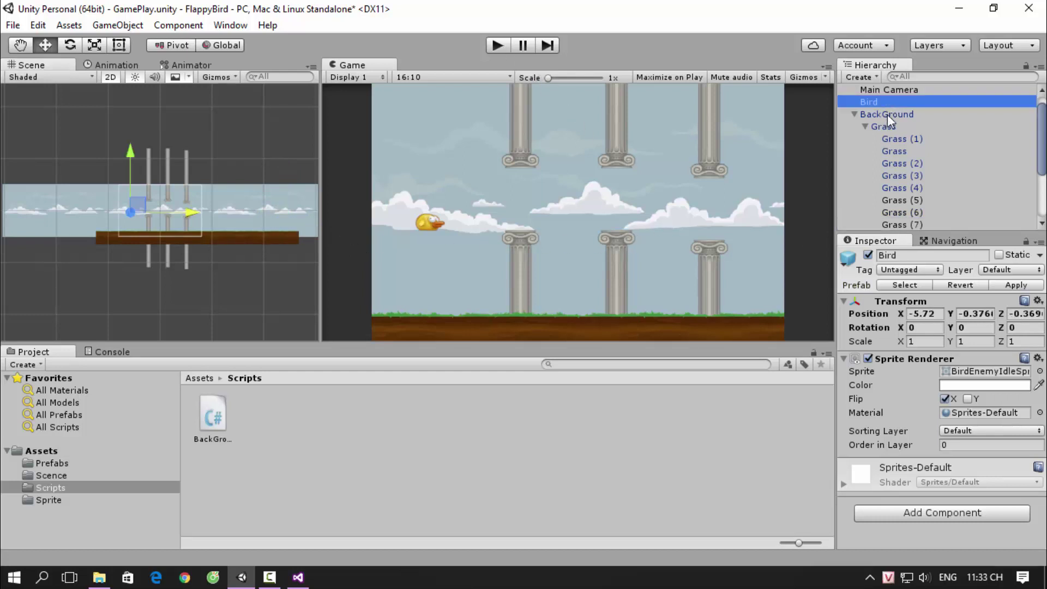
click(888, 115)
click(944, 398)
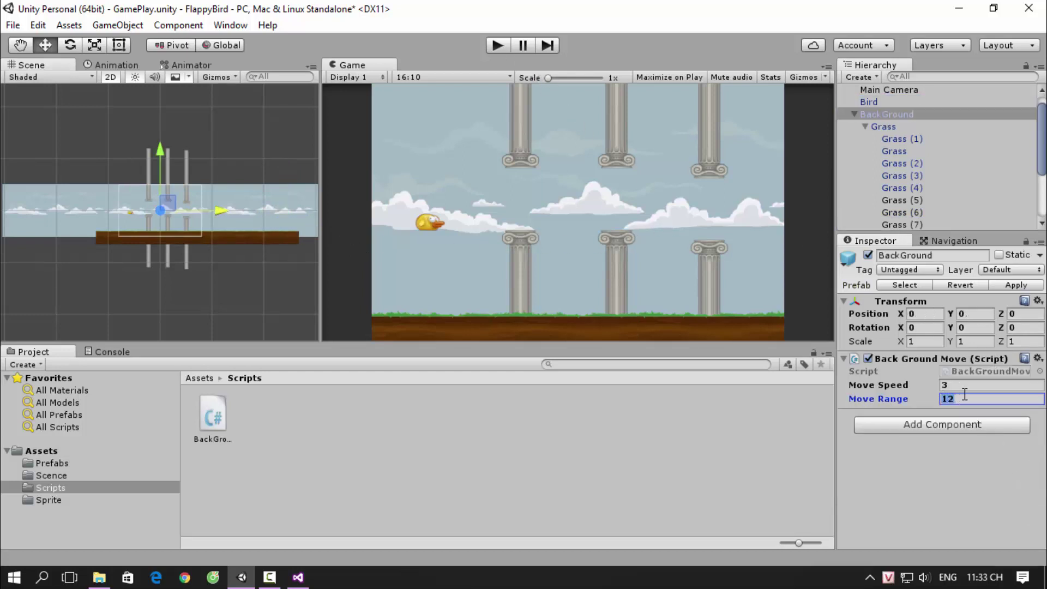
text(16)
Play-test while changing Move Range to 17, then 20, then stop the run
click(488, 44)
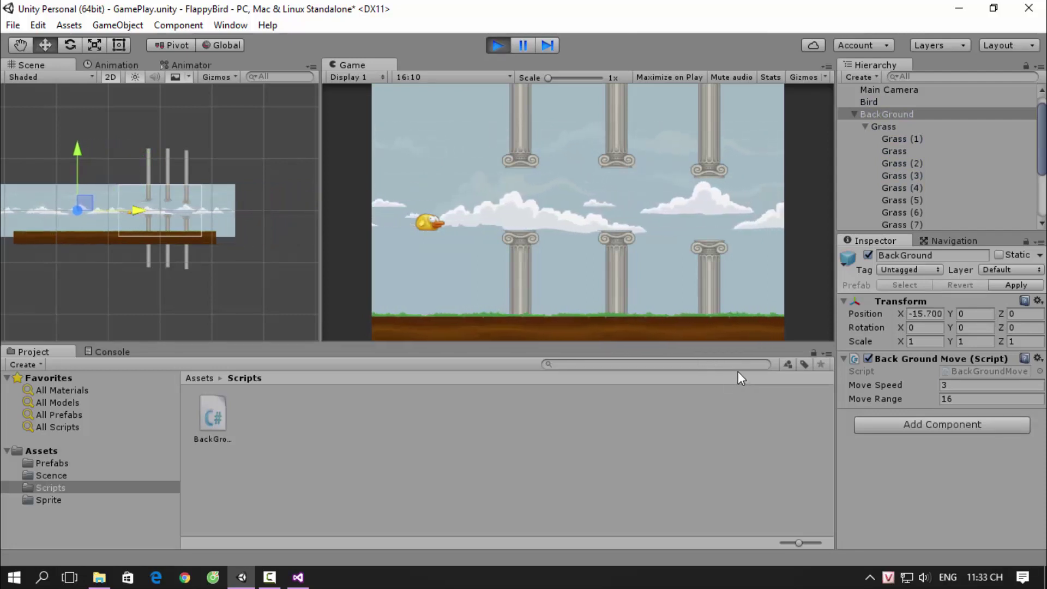
click(965, 399)
key(BackSpace)
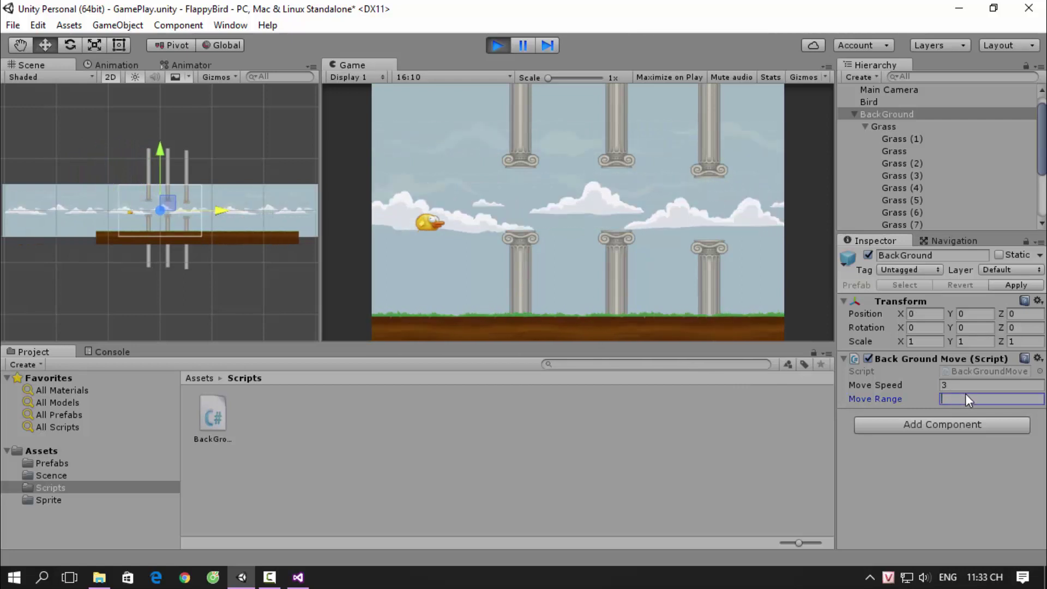
text(17)
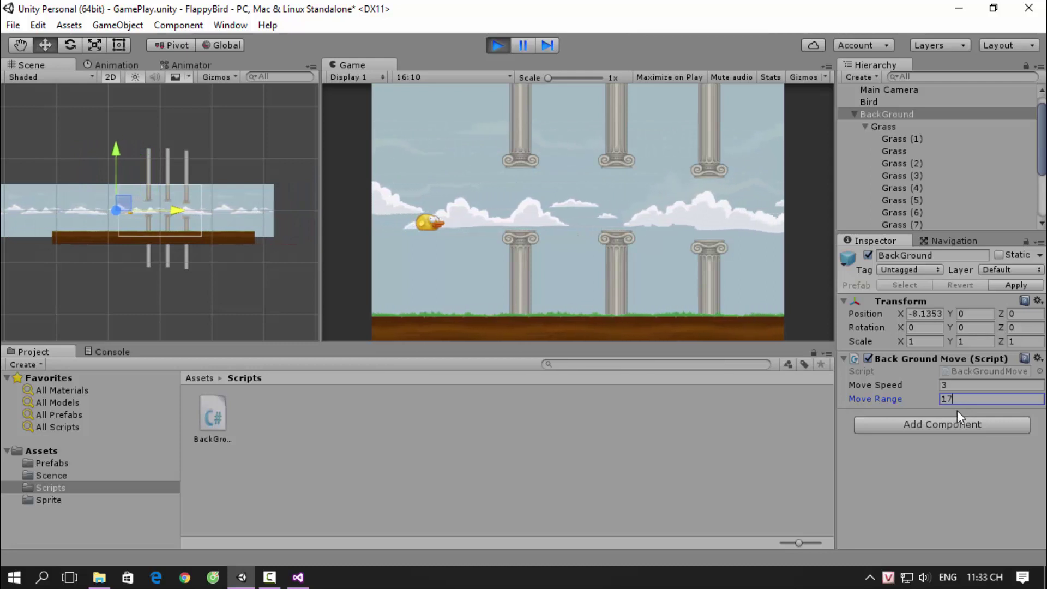
double_click(960, 398)
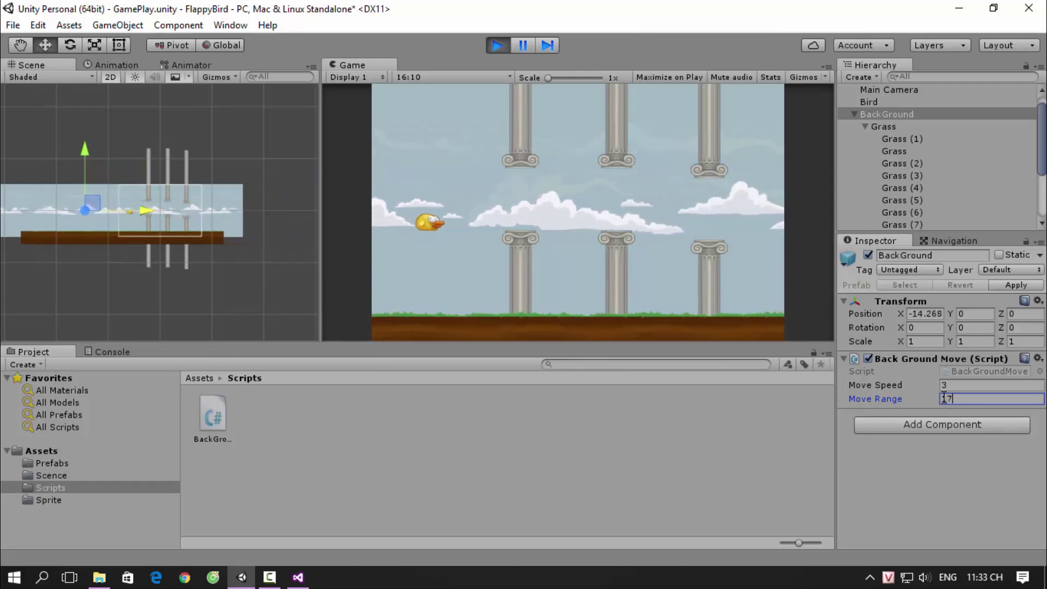
text(20)
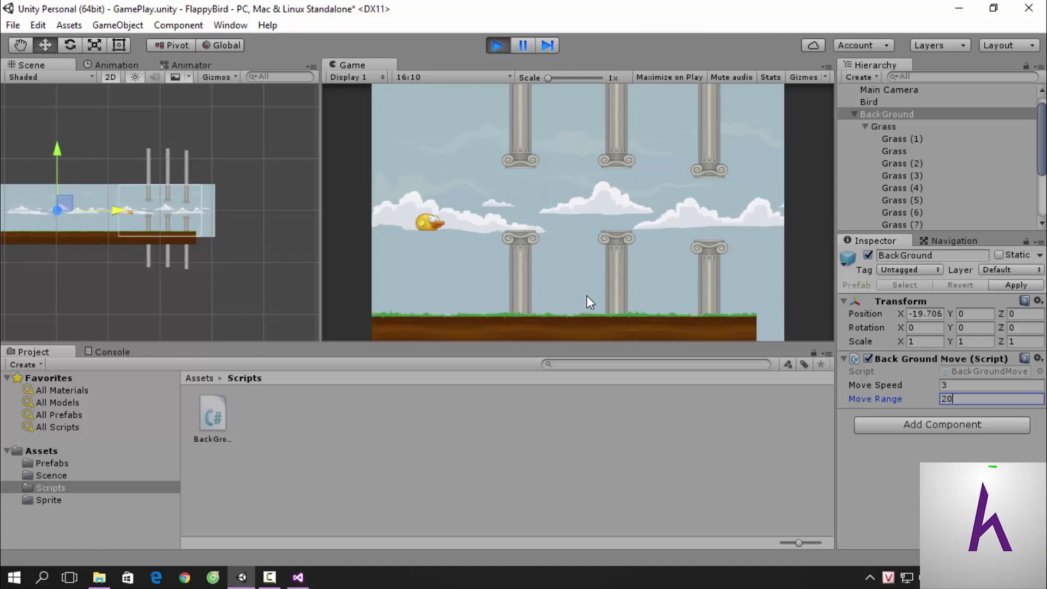
click(500, 46)
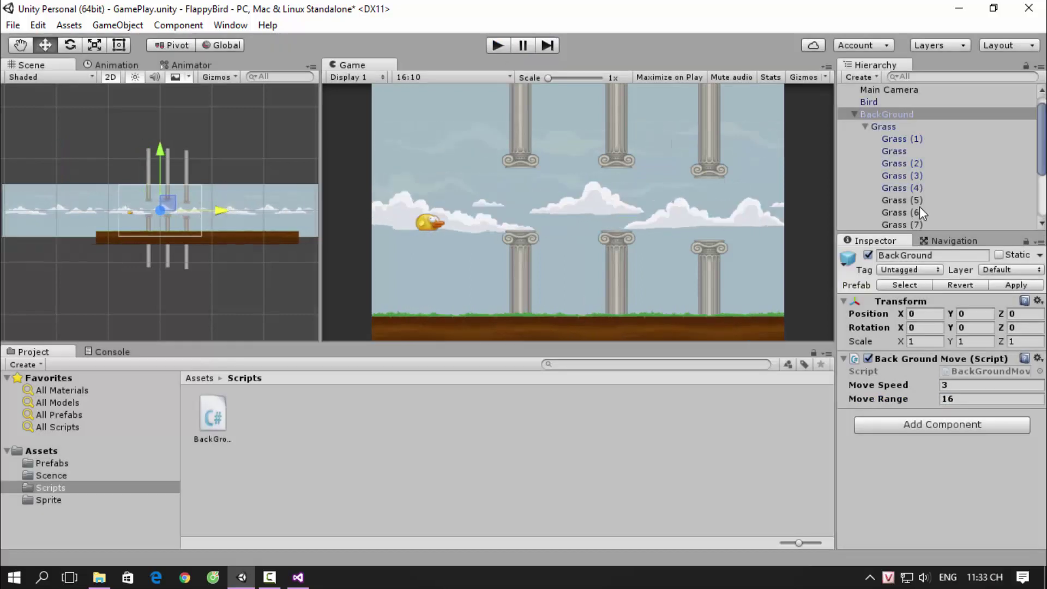
Duplicate Grass (7) as Grass (8) and move it right to X 28.7, widening the Scene view
scroll(921, 209, down, 3)
click(906, 132)
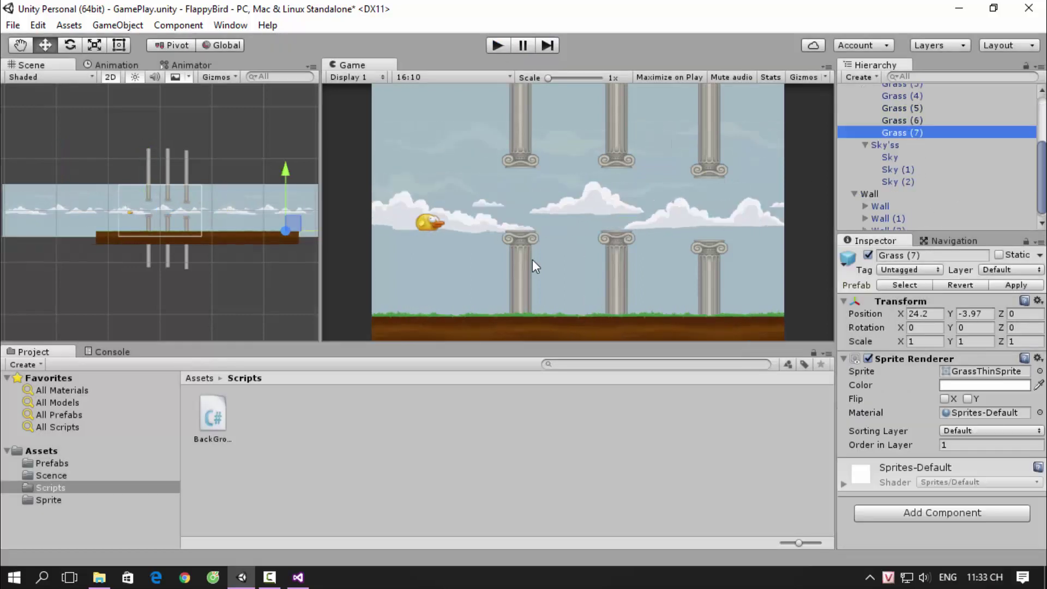
key(ctrl+d)
drag(309, 232, 333, 224)
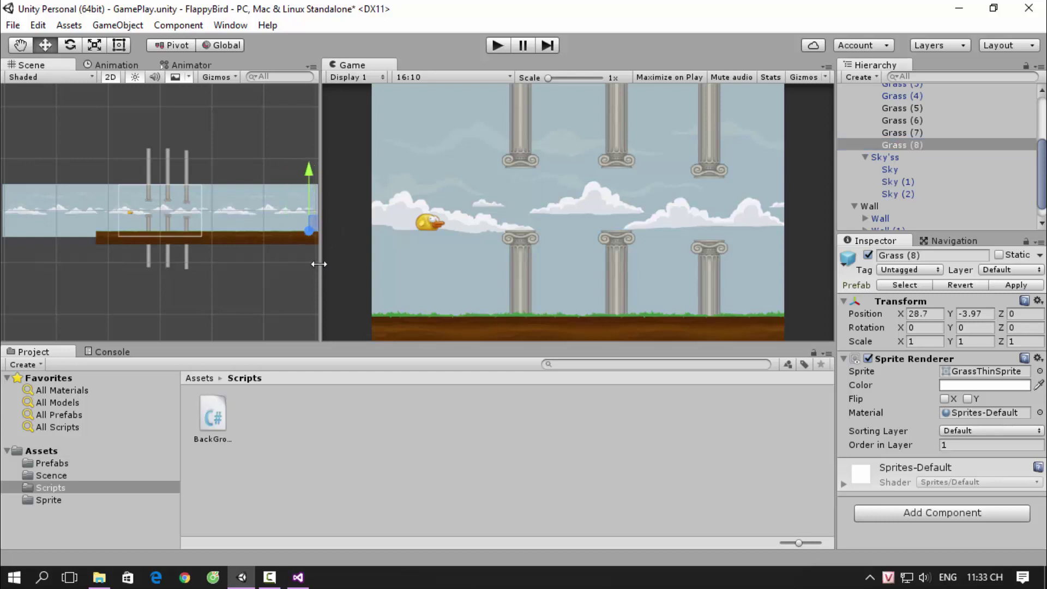
drag(321, 266, 403, 265)
click(915, 132)
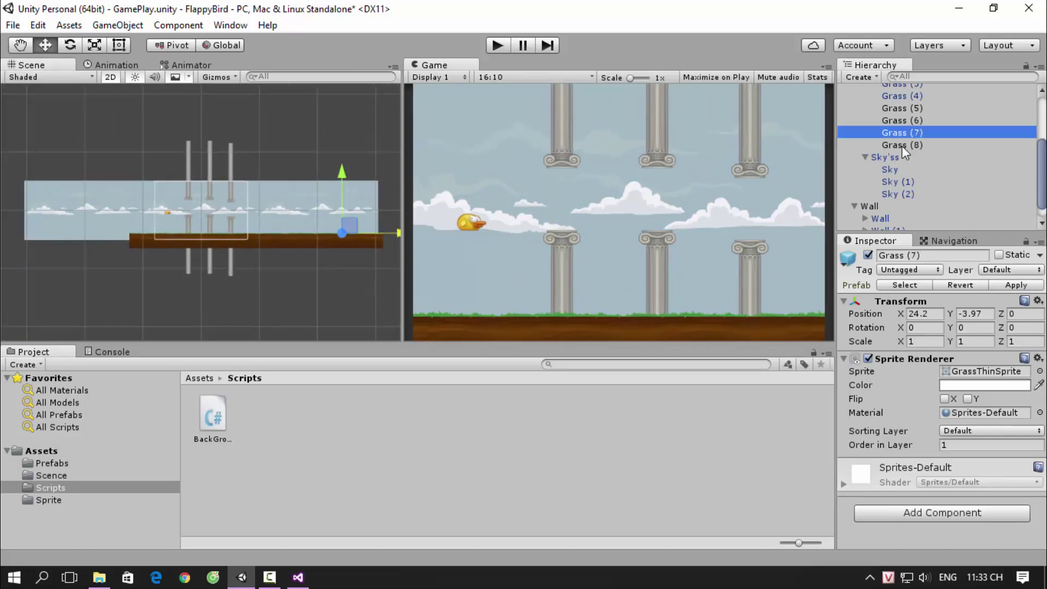
click(908, 143)
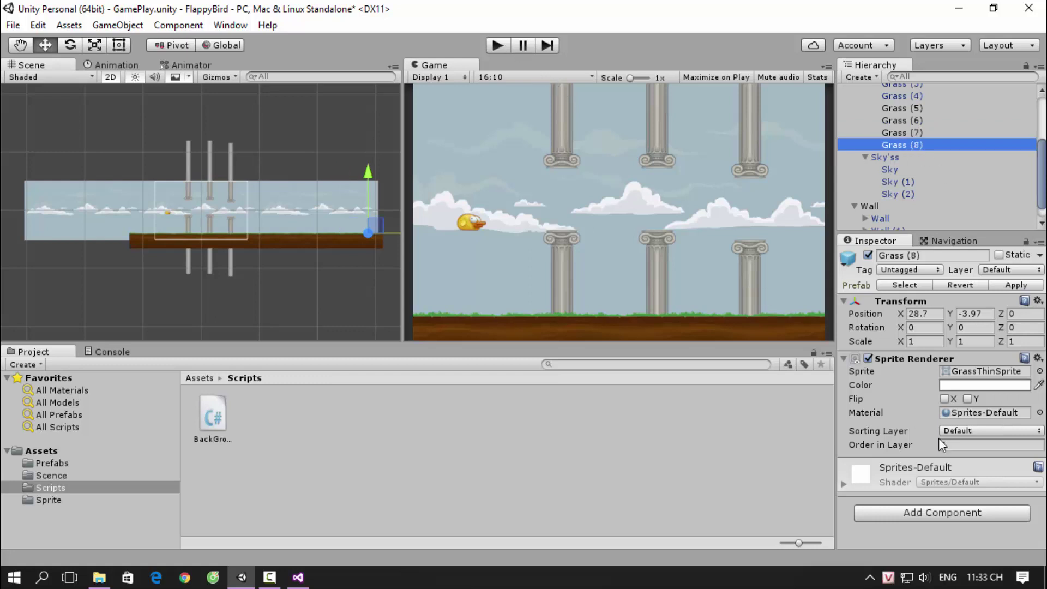
scroll(905, 130, up, 5)
Set BackGround's Move Speed to 5 and test-run it
click(887, 127)
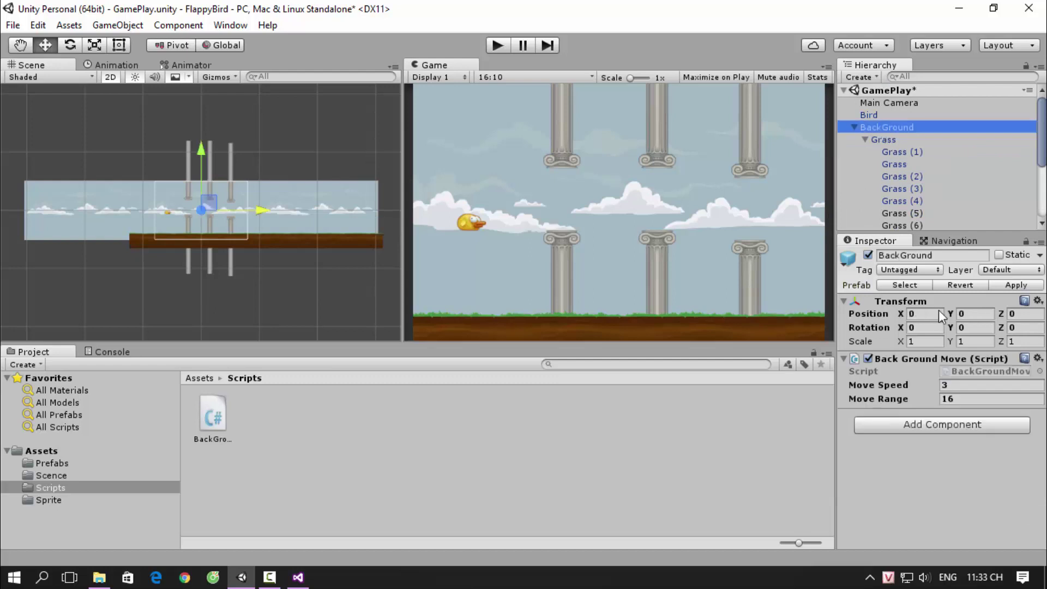
click(949, 385)
text(5)
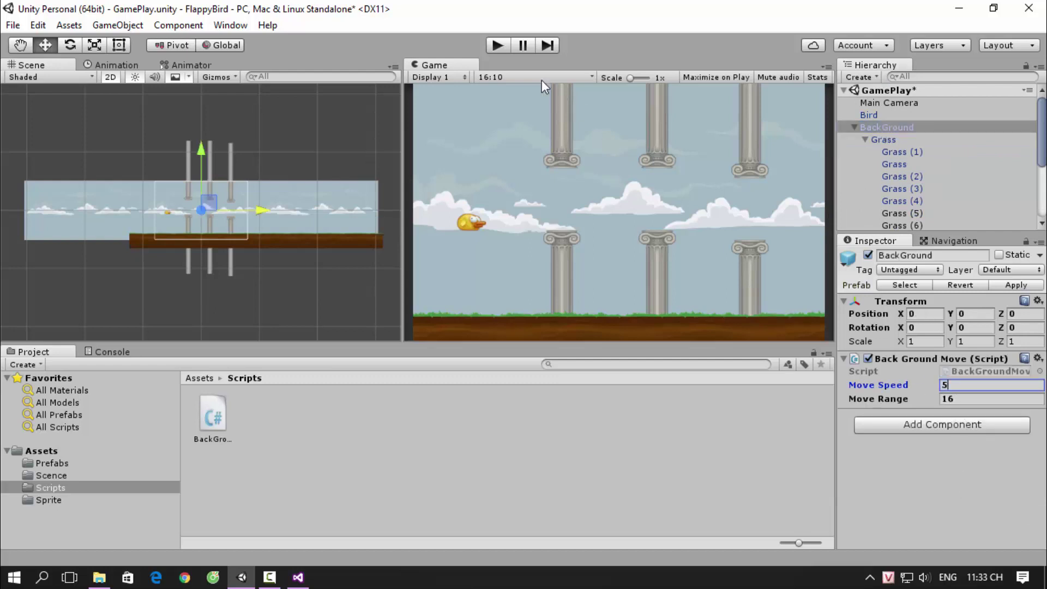
click(497, 45)
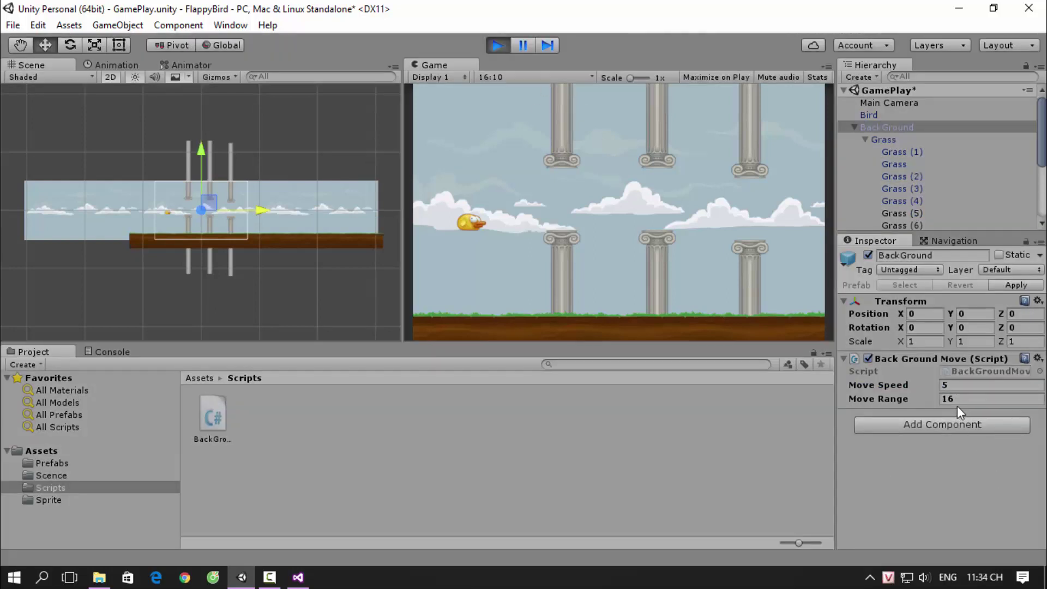
click(498, 45)
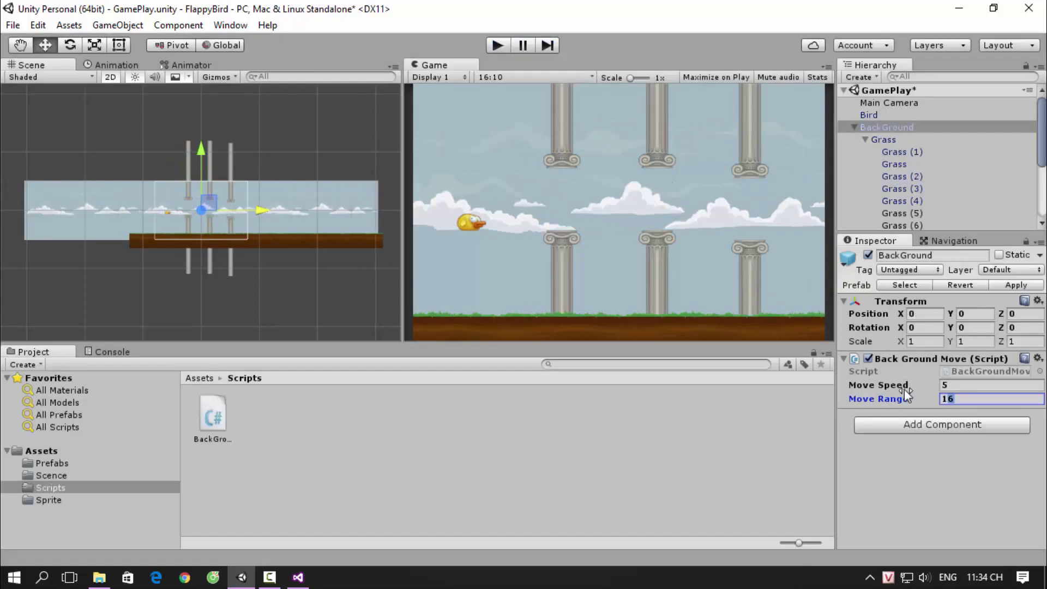
Set Move Range to 20, test-run, then bring up BackGroundMove.cs in Visual Studio
text(20)
click(495, 44)
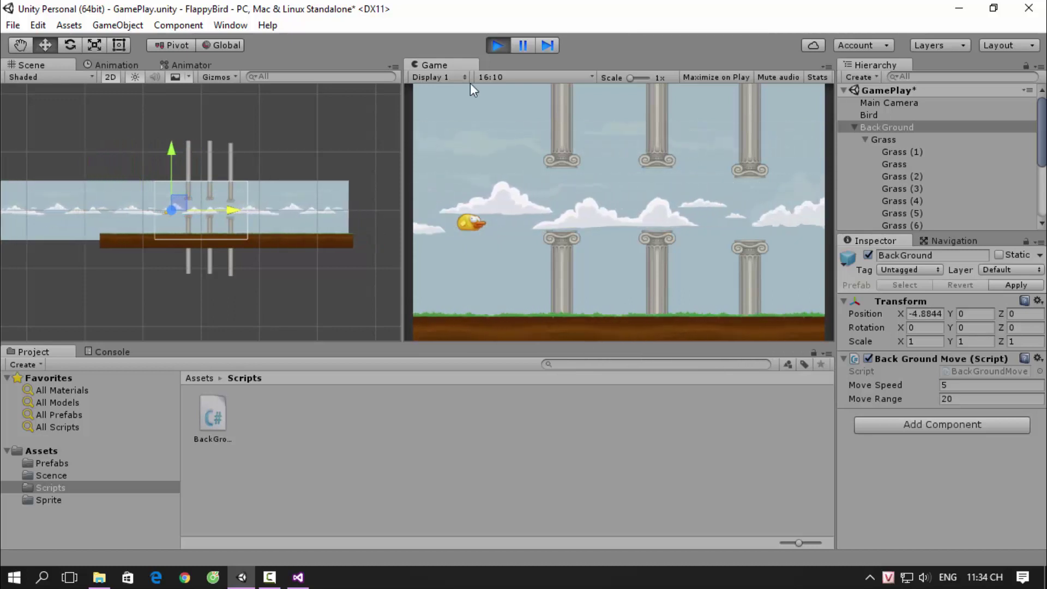
click(501, 46)
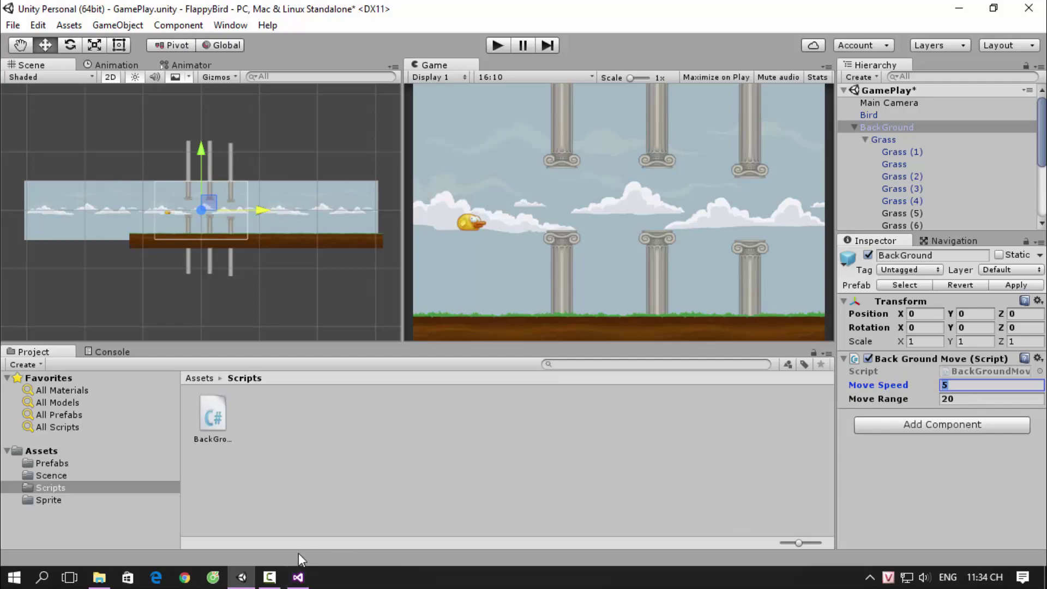
click(298, 577)
scroll(351, 218, up, 2)
scroll(360, 251, up, 1)
Add a moveSpeed = 5; line inside Start() using IntelliSense
scroll(348, 257, down, 1)
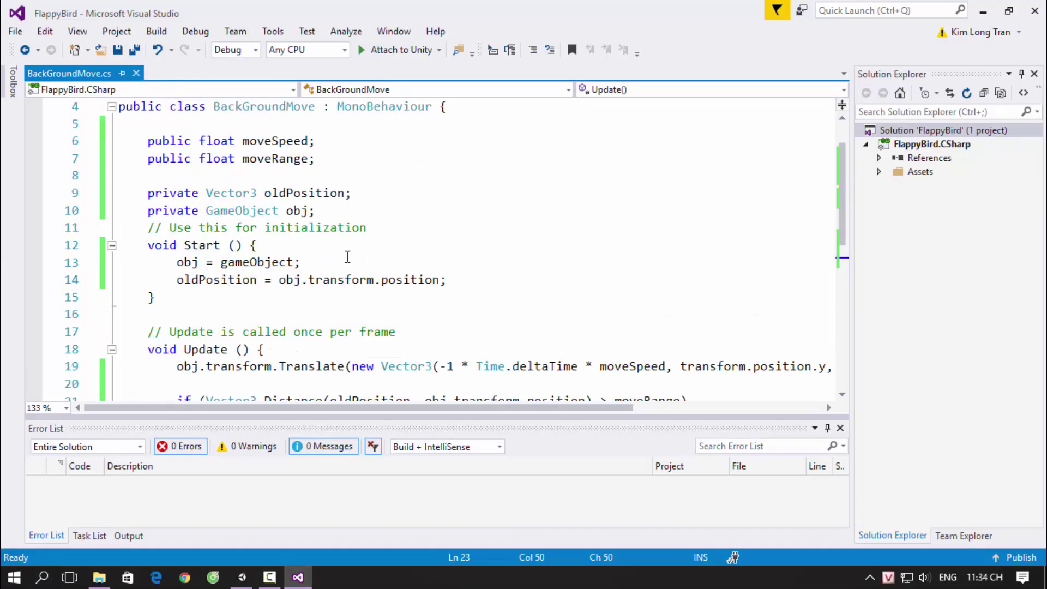
click(347, 257)
click(502, 281)
key(Return)
text(m)
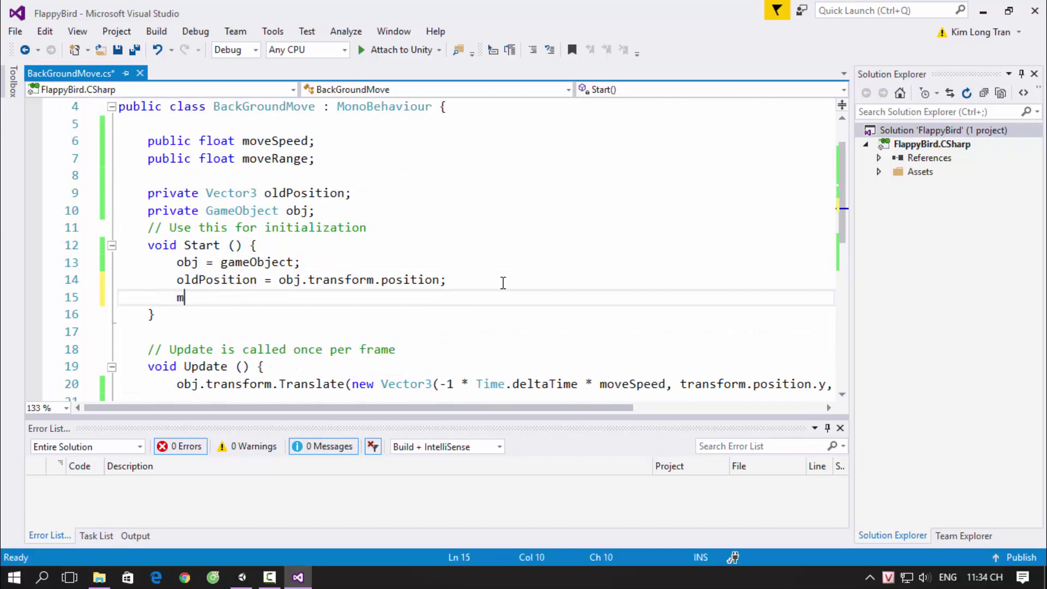
text(ove)
key(Down)
key(Tab)
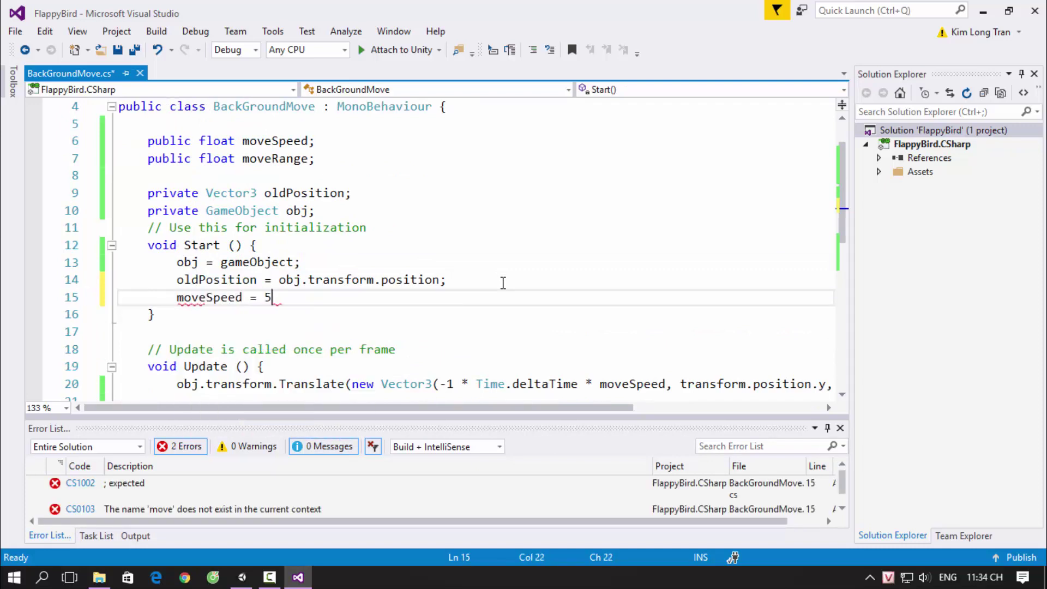
text(;)
key(Return)
Add moveRange = 20, removing the stray .2f, and save the script
text(move)
key(Up)
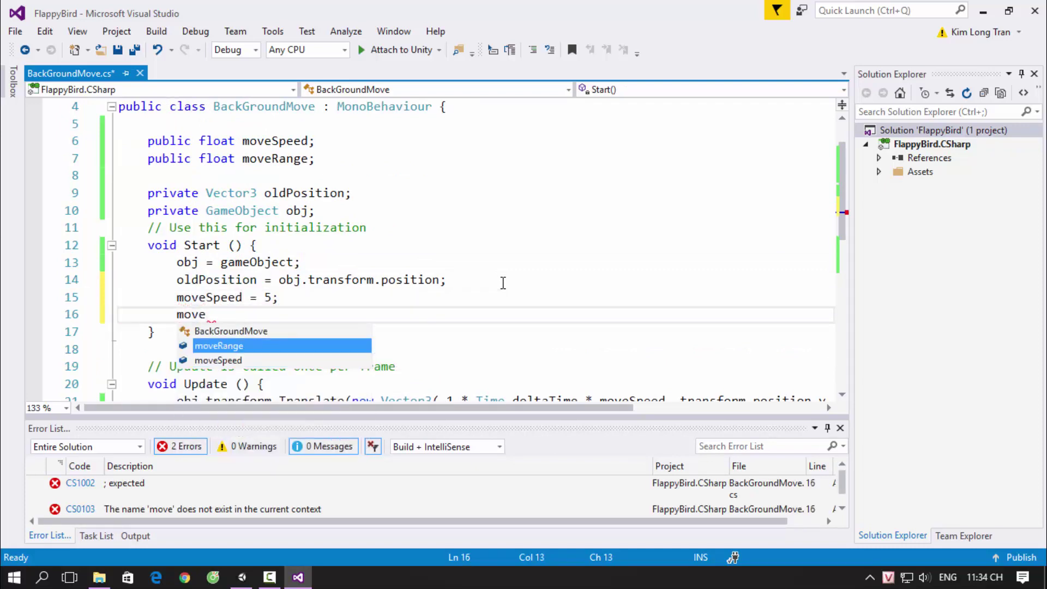
key(Tab)
text(=)
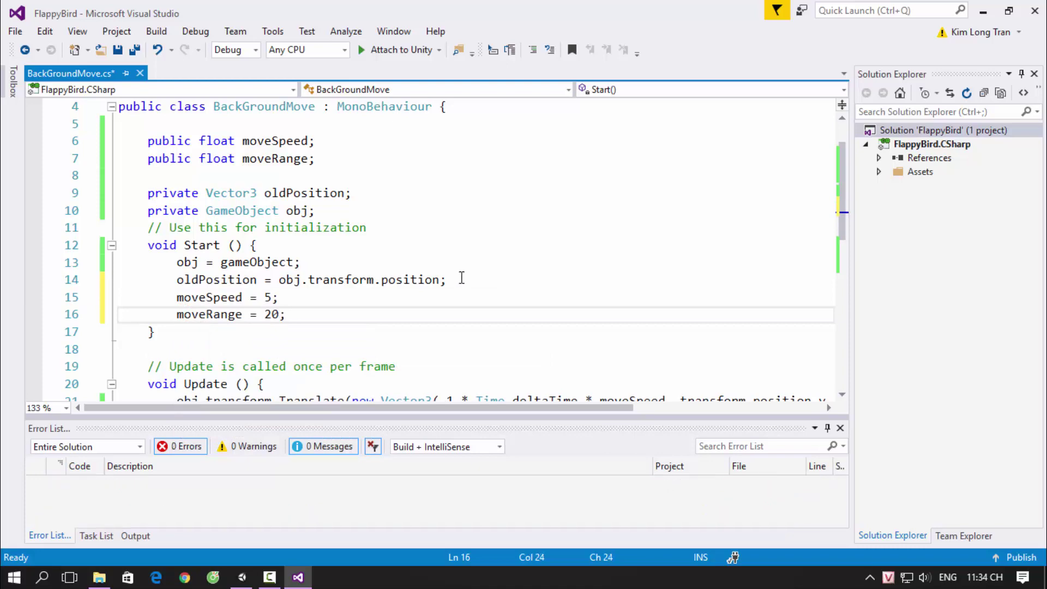
scroll(430, 262, down, 2)
text(.2f)
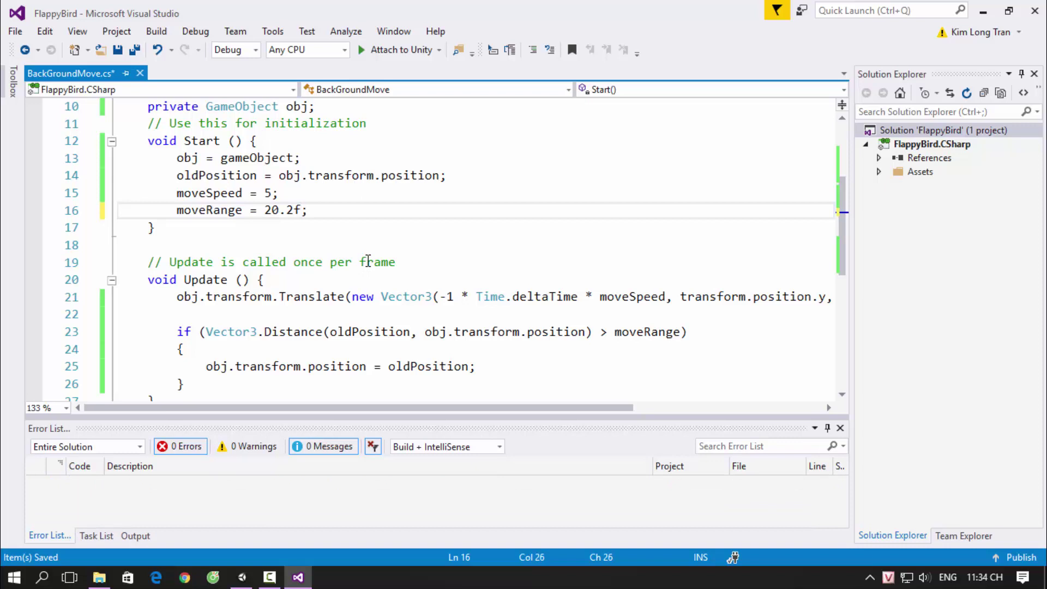
scroll(276, 172, up, 2)
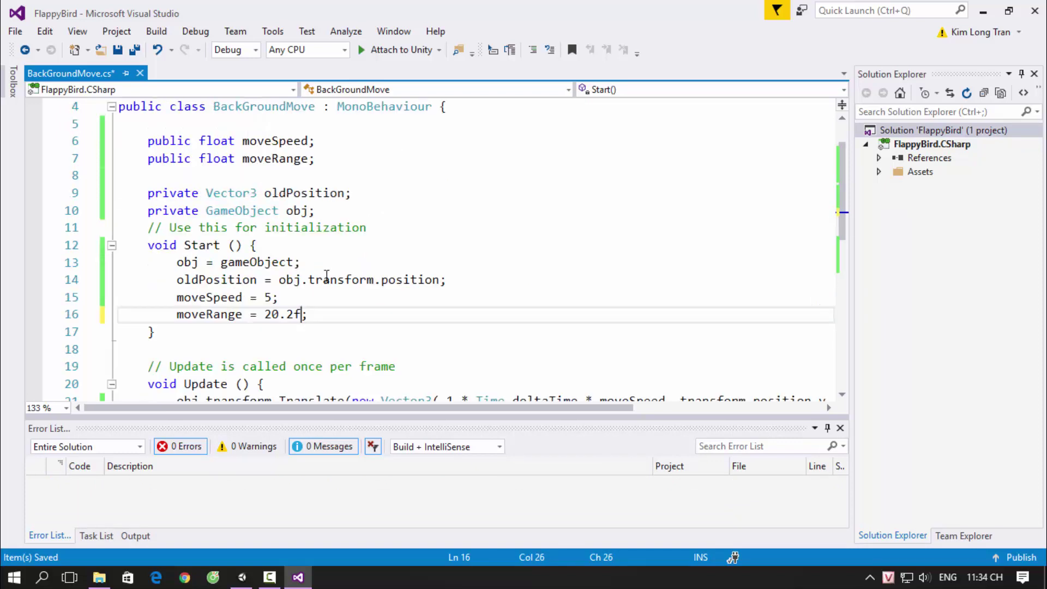
key(BackSpace)
key(BackSpace)
key(BackSpace)
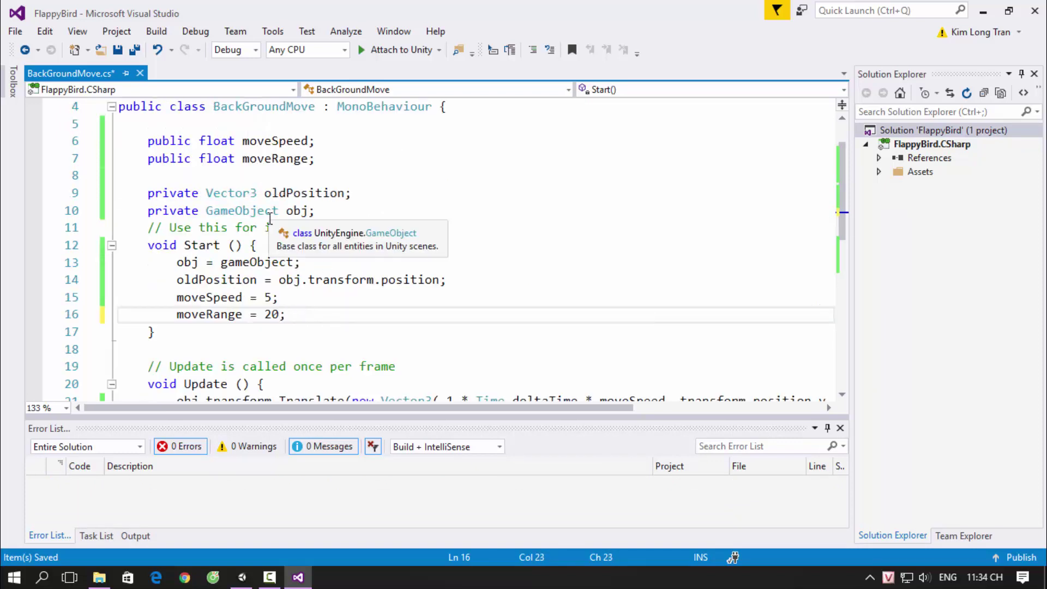
key(ctrl+s)
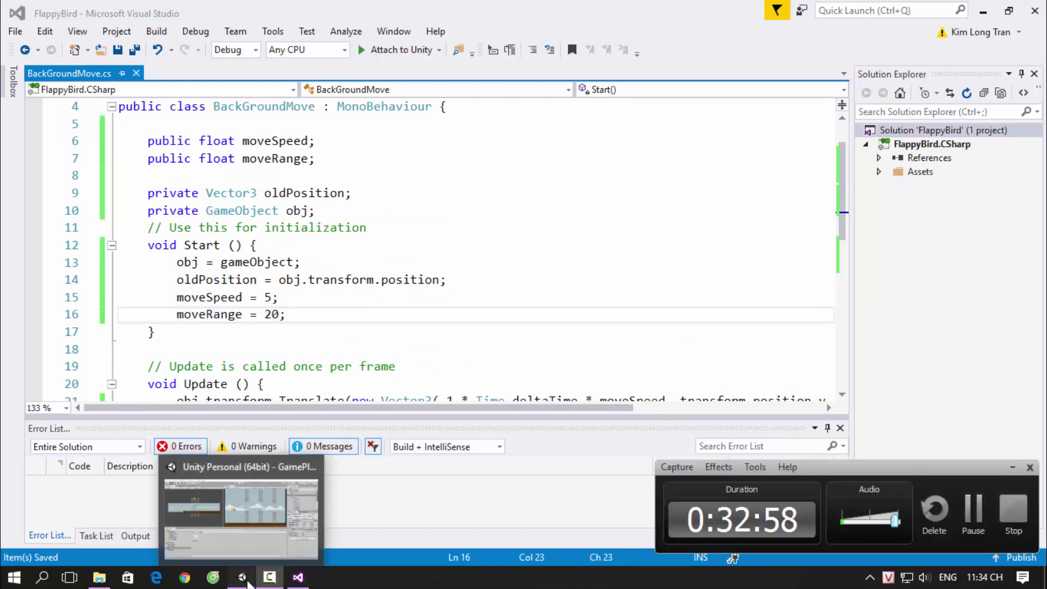
click(241, 577)
Confirm Move Speed 5 and Move Range 20 in the Inspector, then minimize Unity and Visual Studio
click(1013, 469)
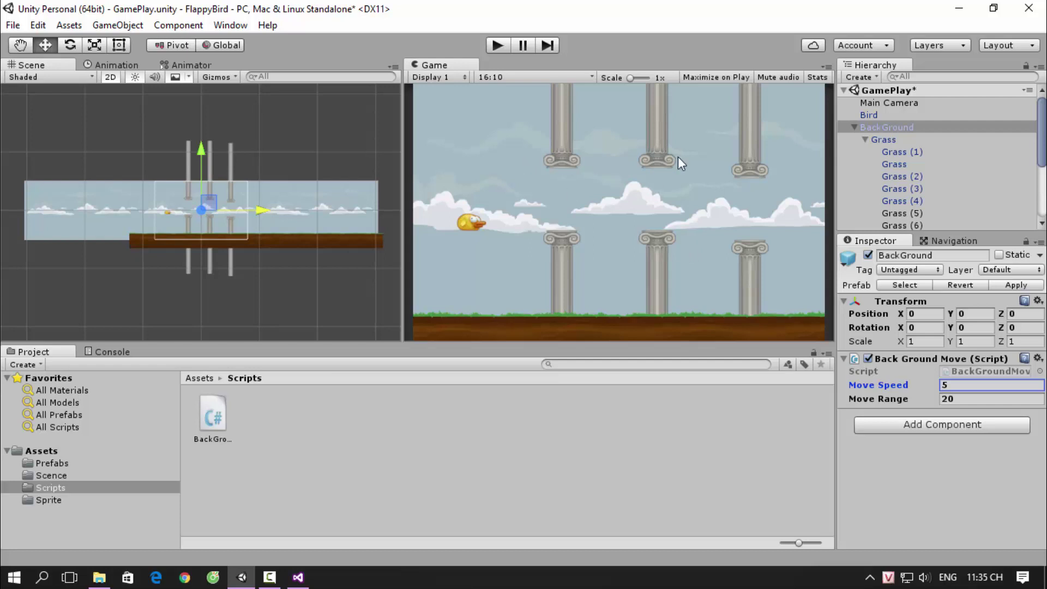
click(962, 7)
click(983, 10)
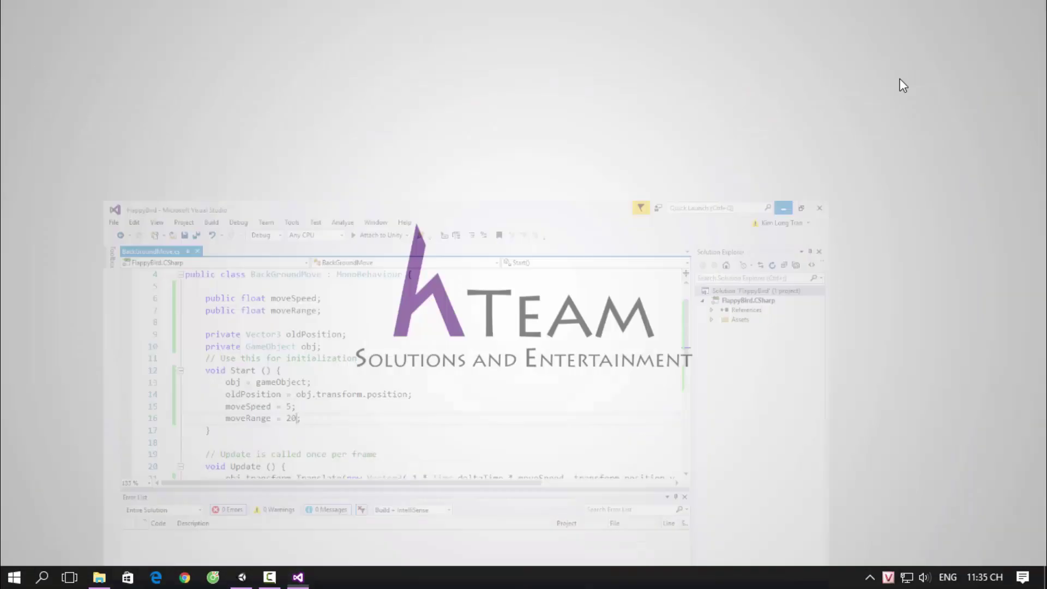